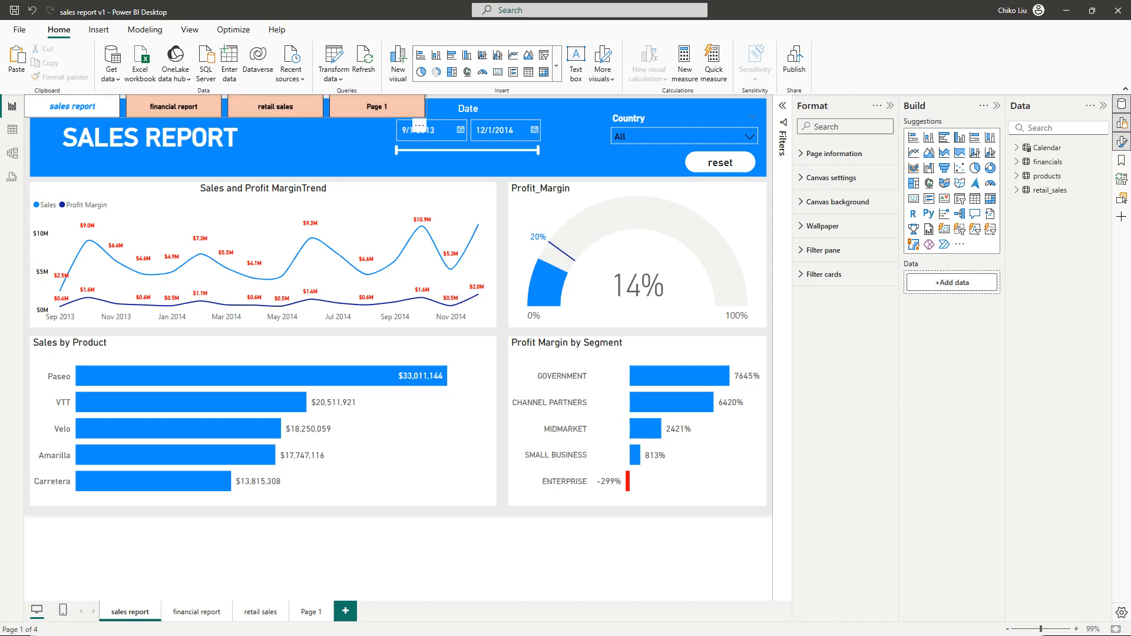
# - Delete the page navigator button strip from the sales report page
pyautogui.click(377, 107)
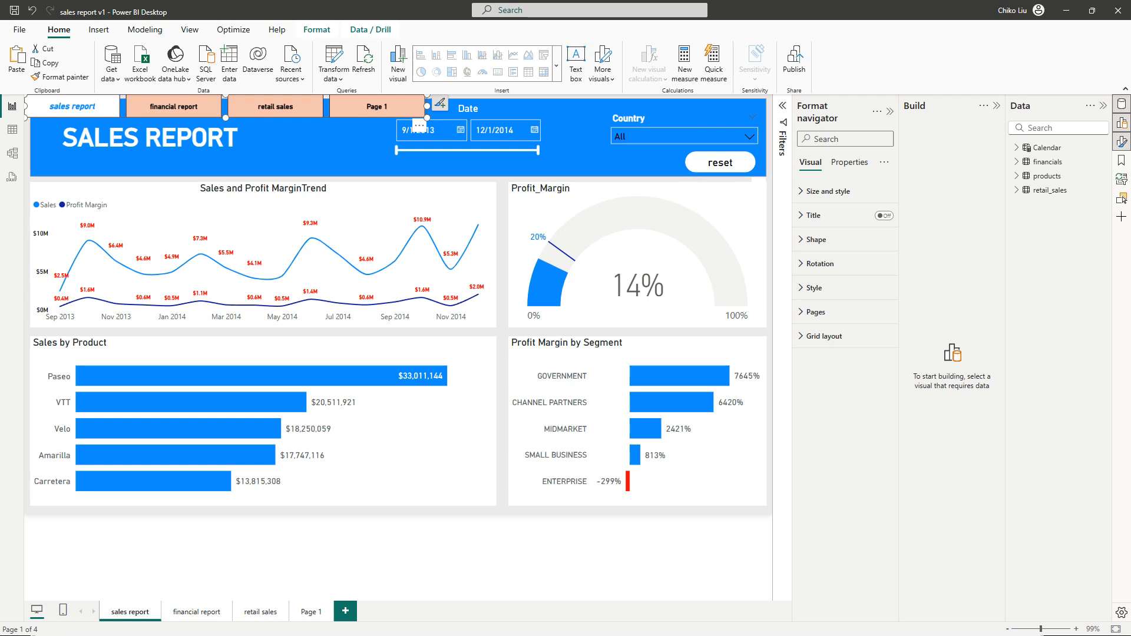
pyautogui.press('Delete')
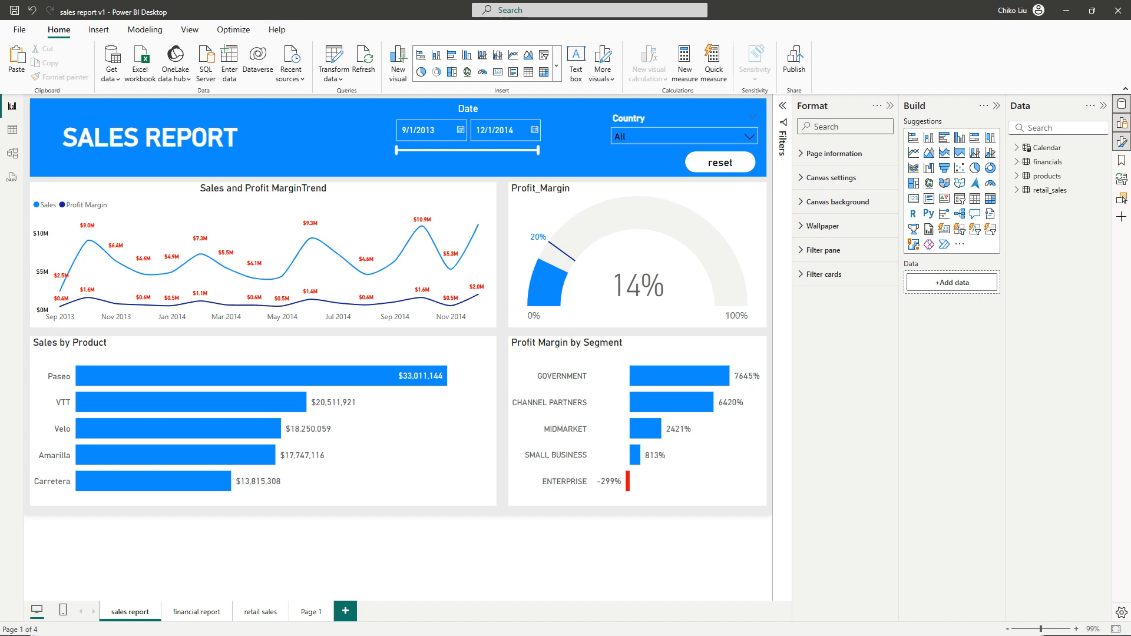
# - Look through the insertable button types, including the page navigator and bookmark navigator options
pyautogui.click(99, 29)
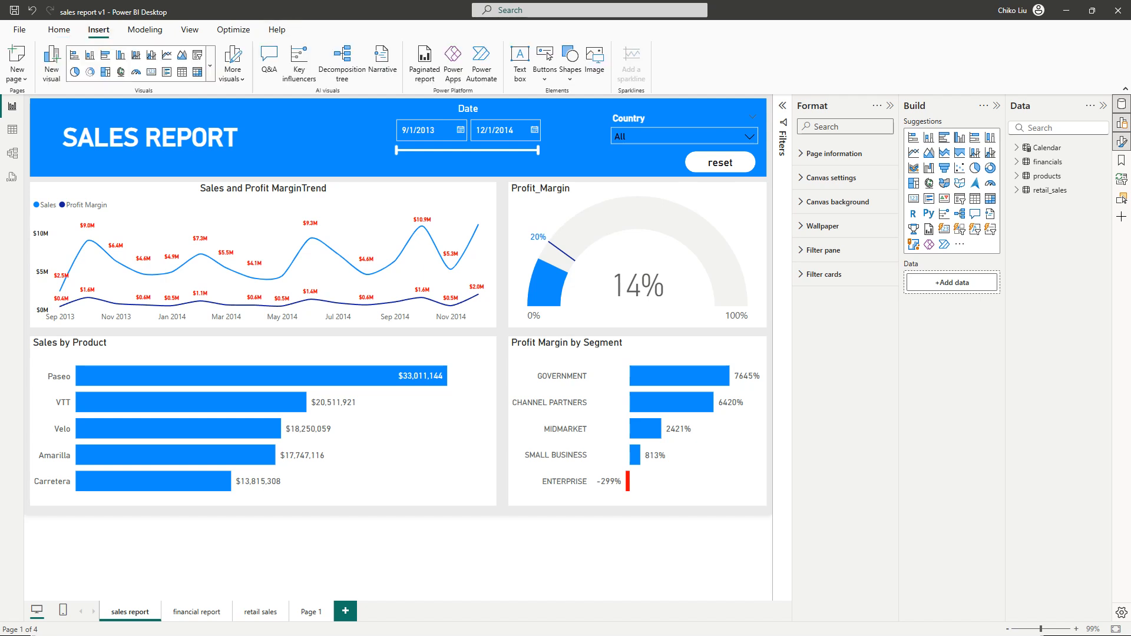
pyautogui.click(545, 62)
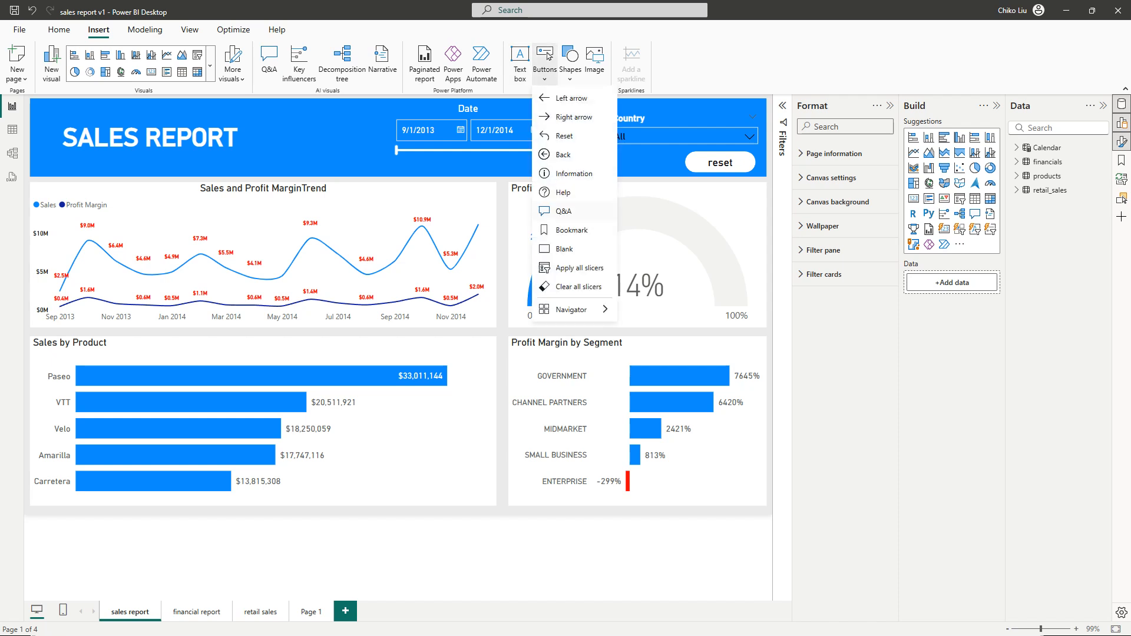
pyautogui.moveTo(572, 309)
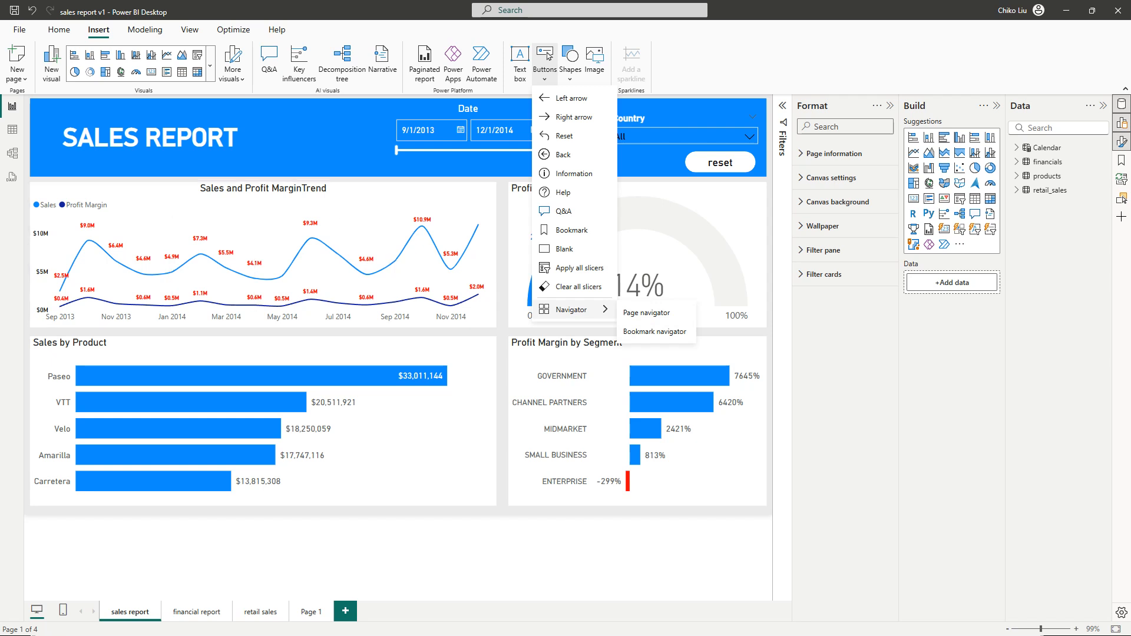
# - Delete the page navigator strips from the financial report and retail sales pages
pyautogui.click(198, 612)
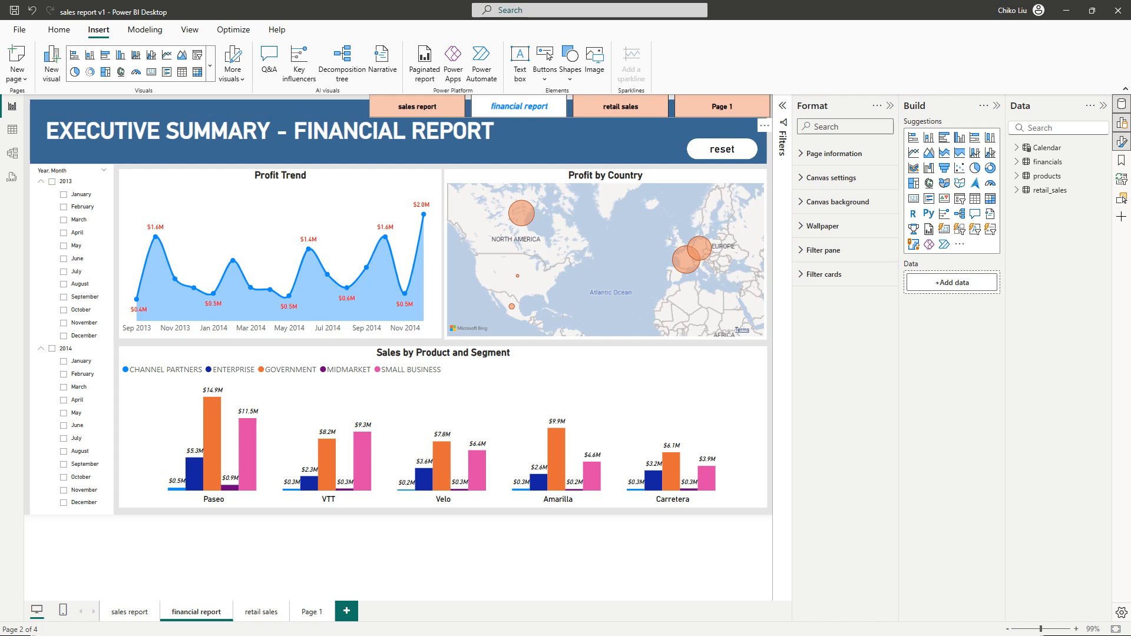
pyautogui.click(469, 108)
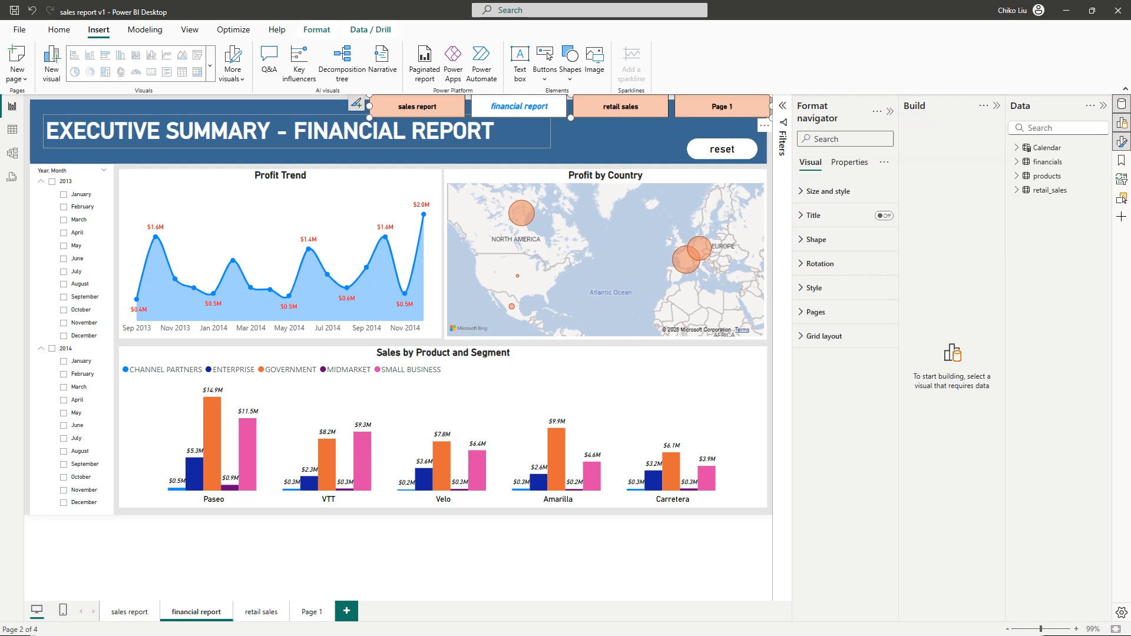
pyautogui.press('Delete')
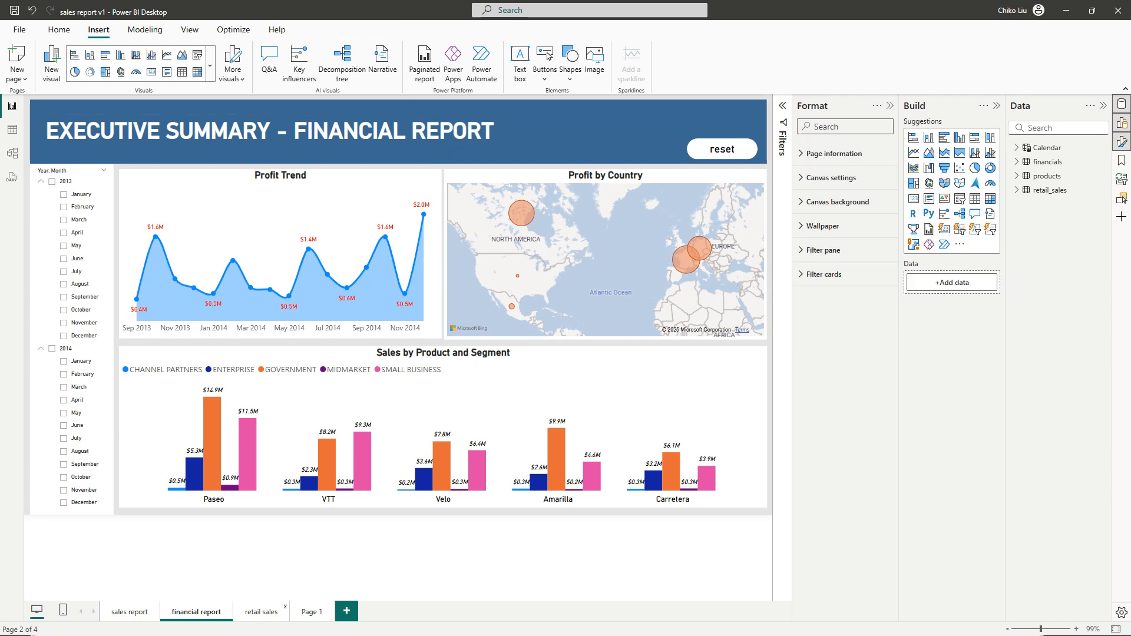
pyautogui.click(261, 612)
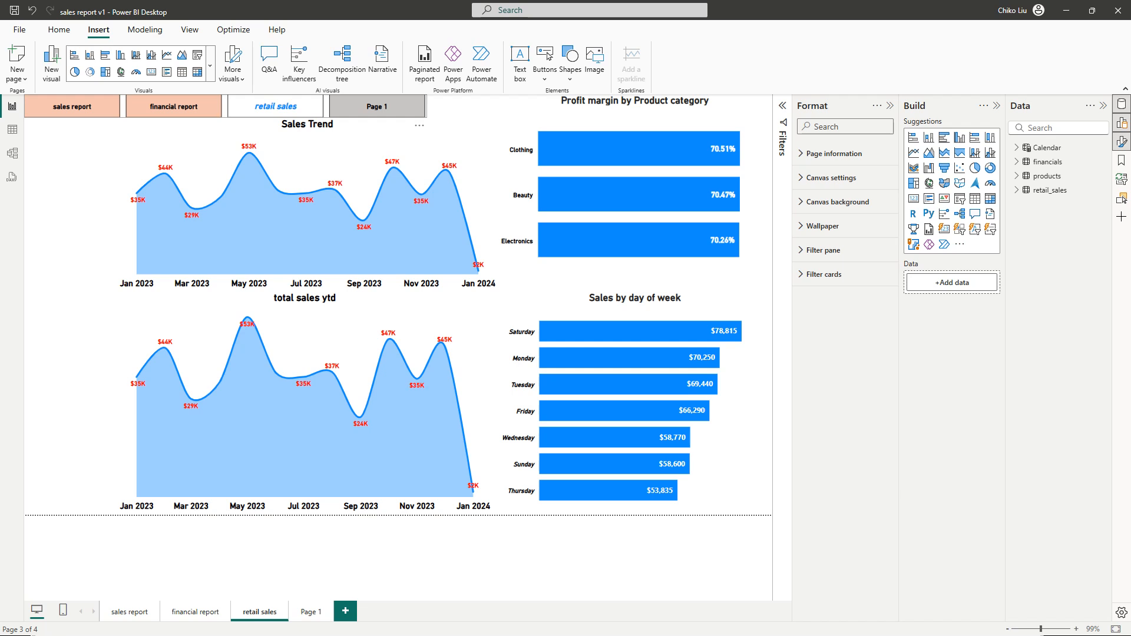
pyautogui.click(377, 106)
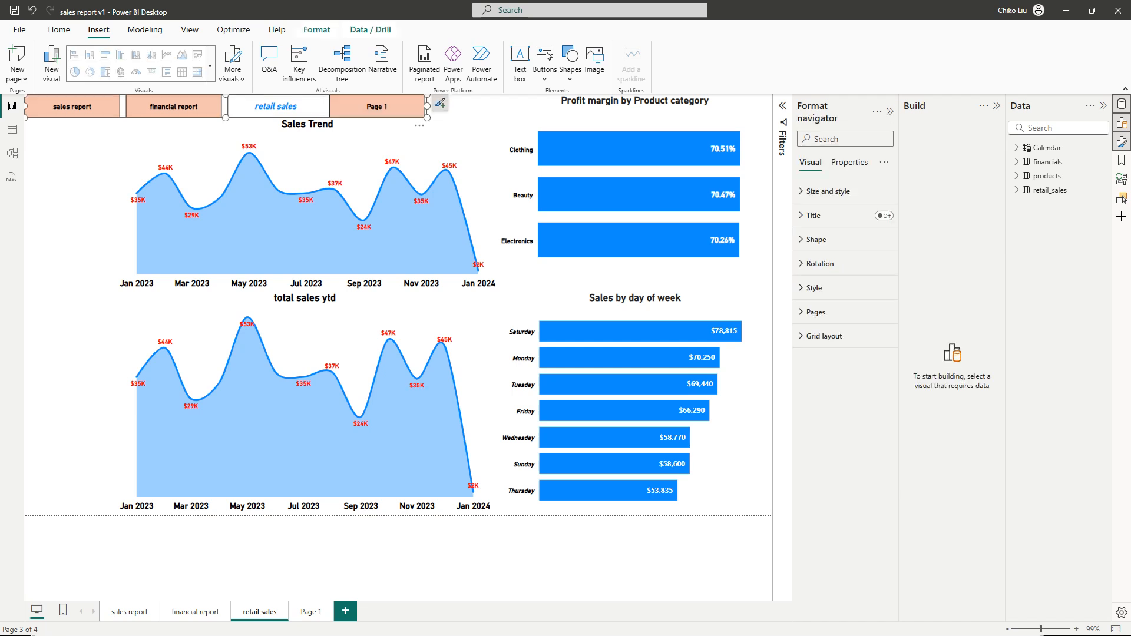
pyautogui.press('Delete')
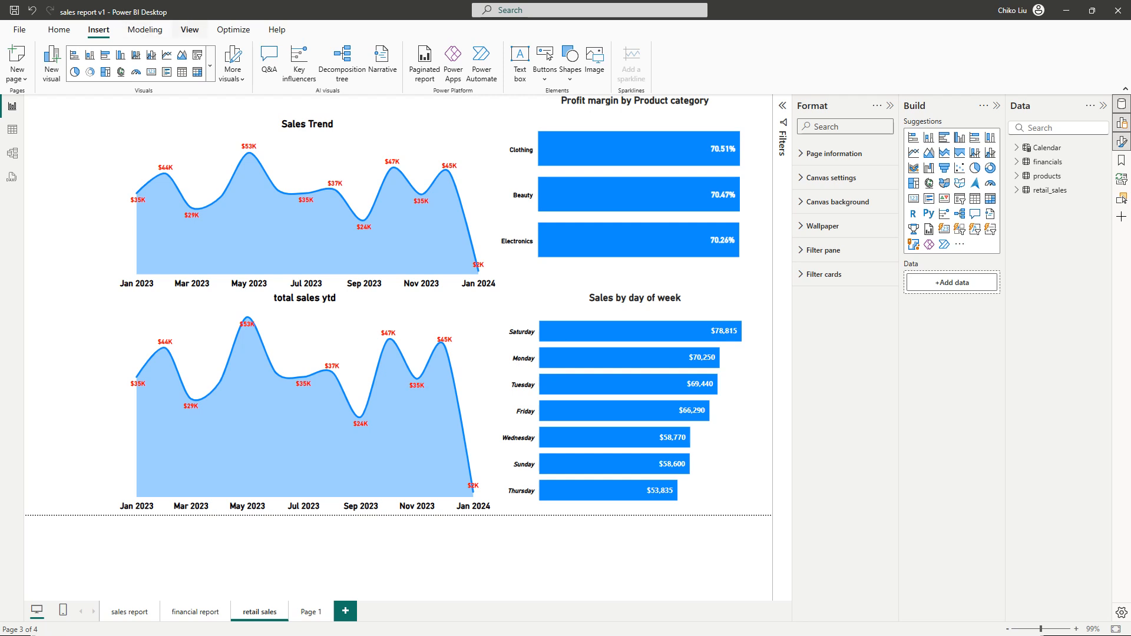
# - Switch to the Teams meeting in the browser and stop sharing the screen to view the participant's shared Power BI window
pyautogui.click(189, 29)
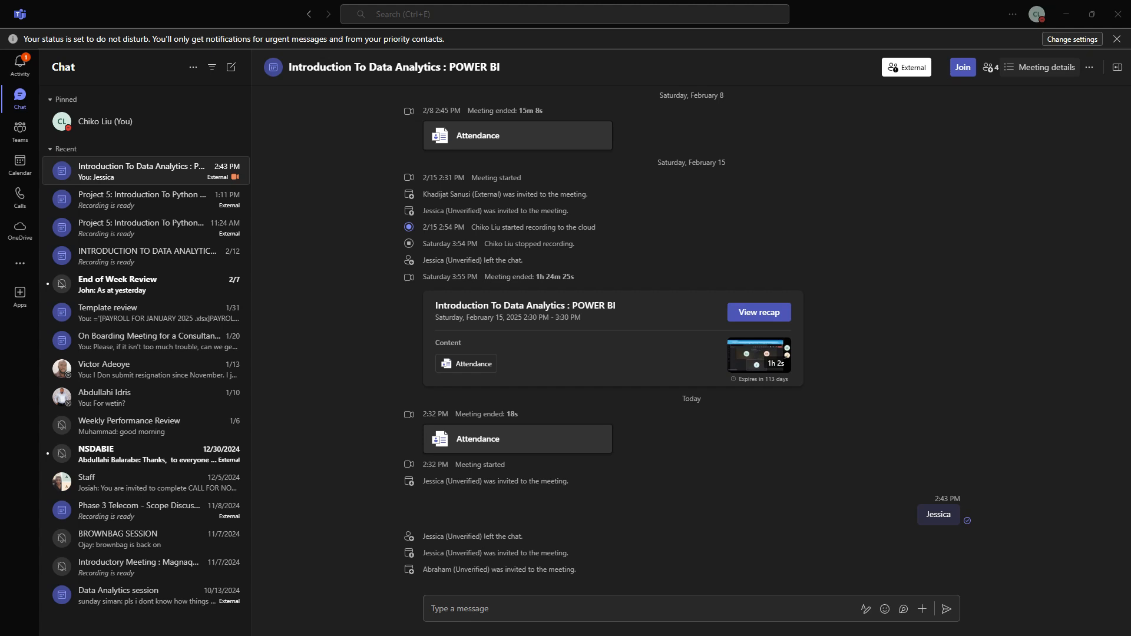
pyautogui.moveTo(2, 56); pyautogui.dragTo(825, 66)
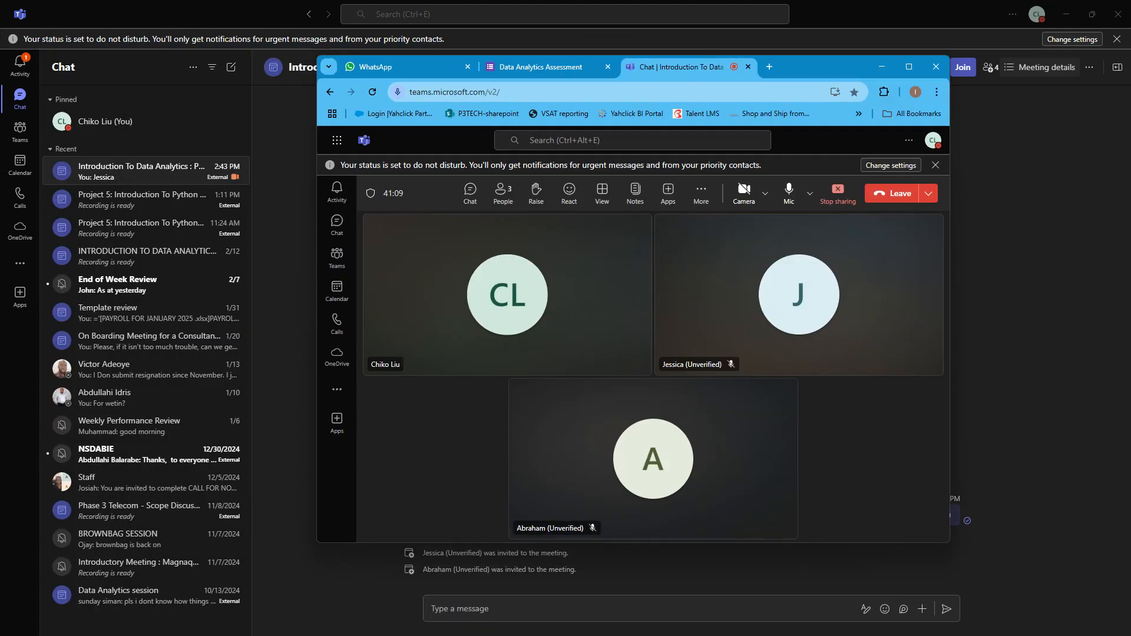
pyautogui.click(909, 67)
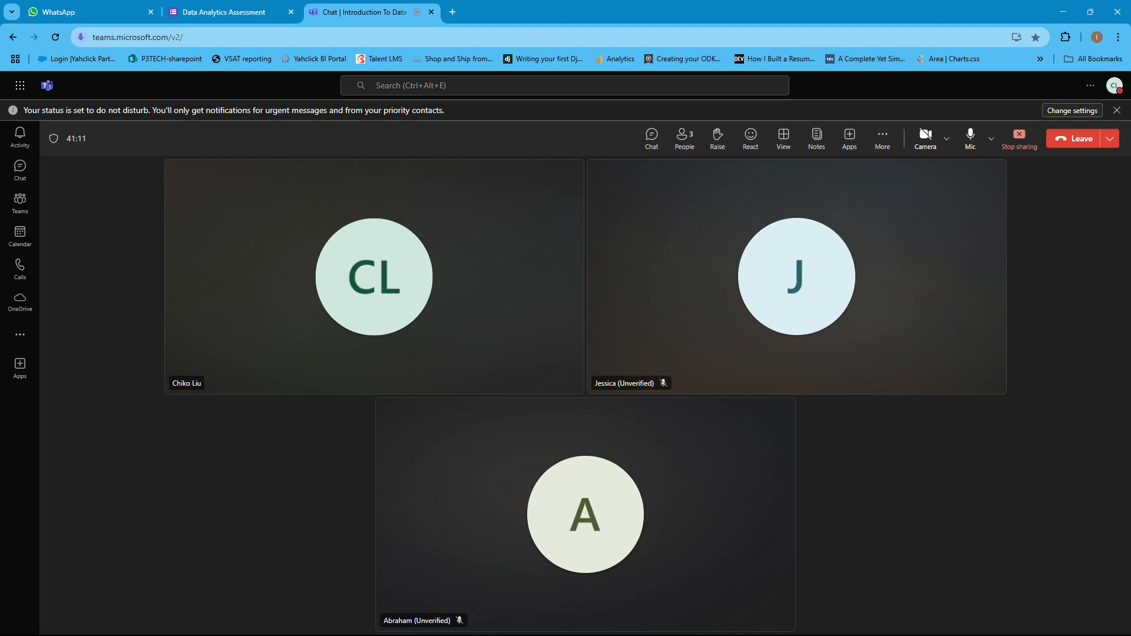
pyautogui.click(1019, 139)
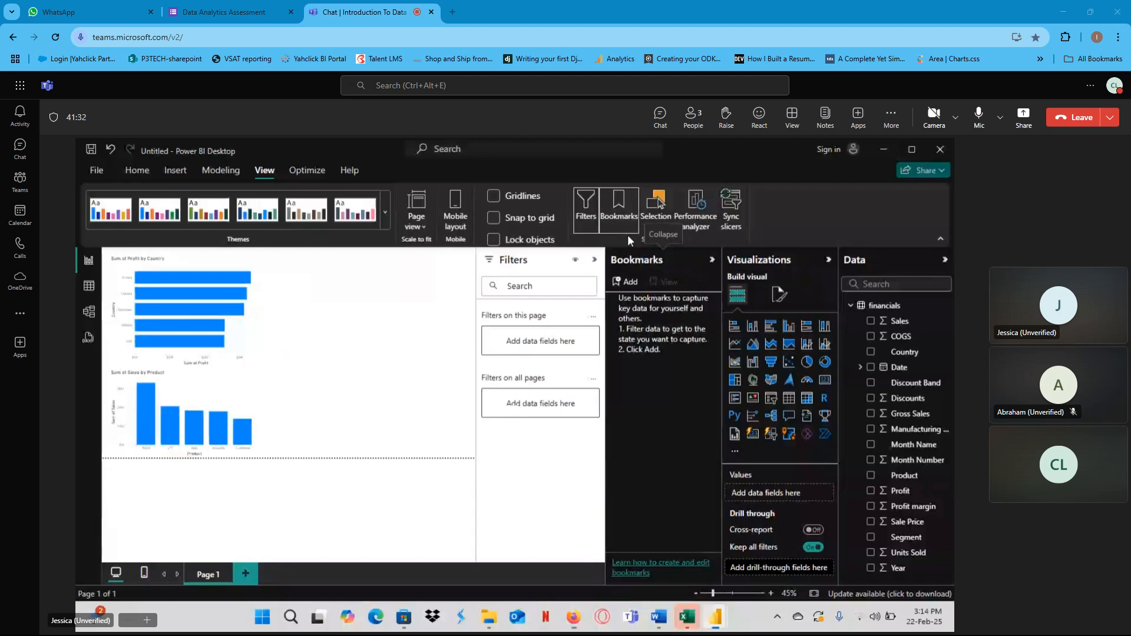
pyautogui.click(658, 204)
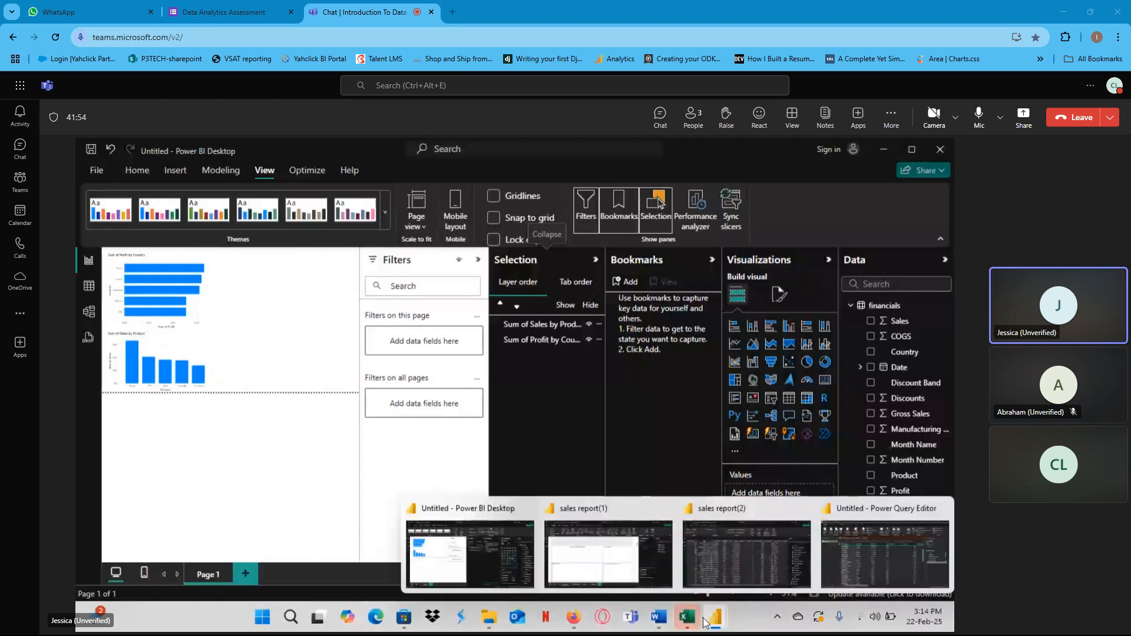
# - Switch to the published sales report in Microsoft Fabric and maximize its browser window
pyautogui.moveTo(766, 12); pyautogui.dragTo(1, 159)
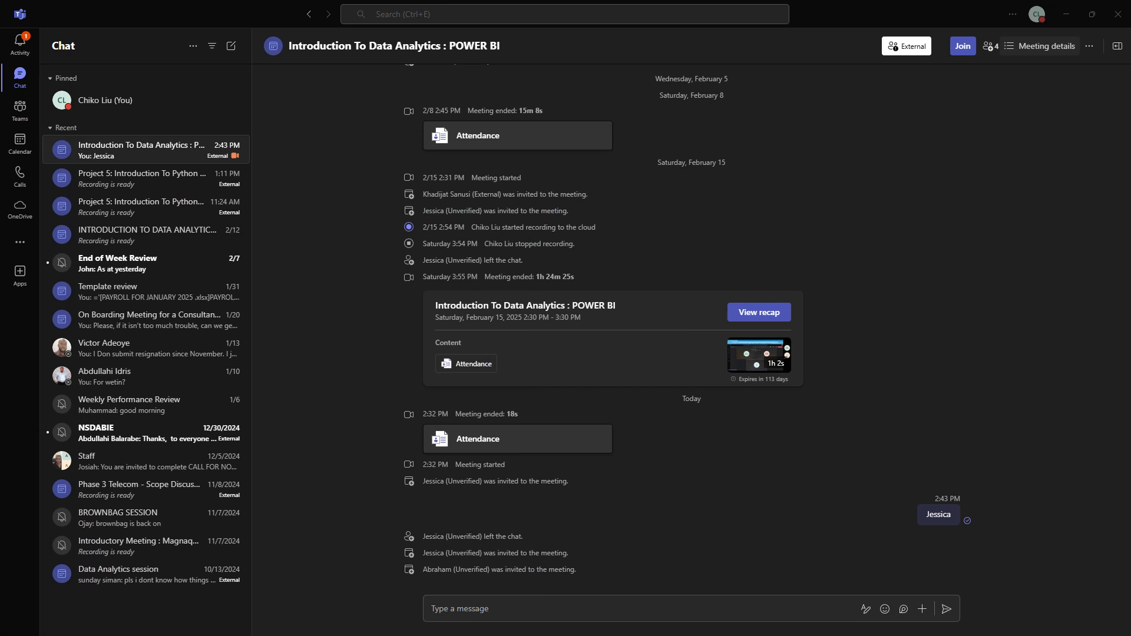
pyautogui.moveTo(1, 170); pyautogui.dragTo(730, 133)
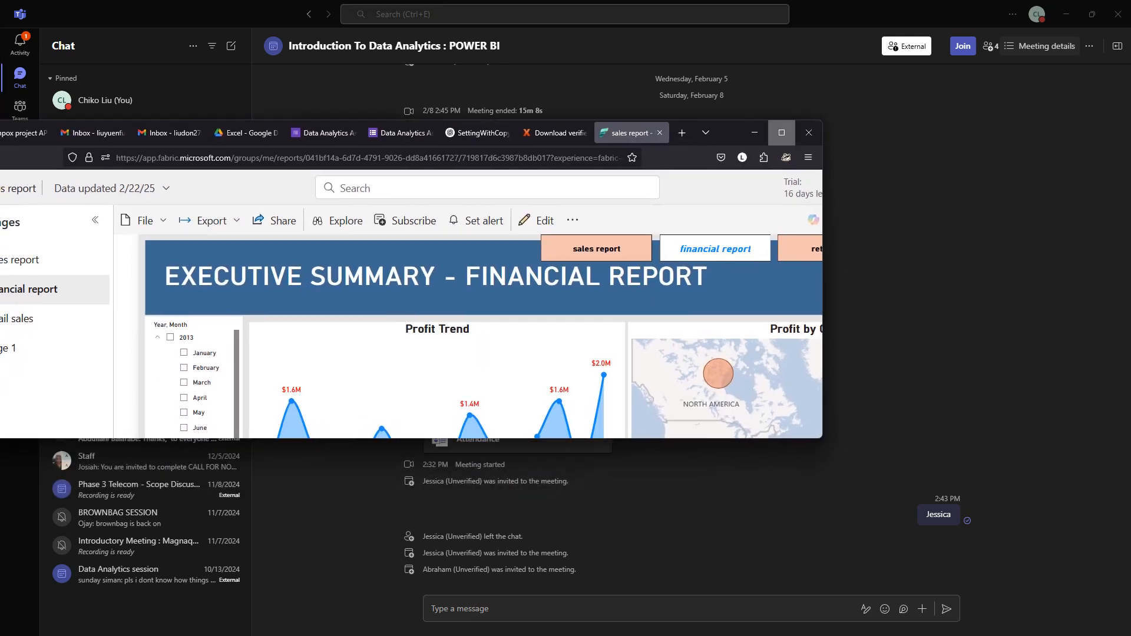
pyautogui.click(782, 133)
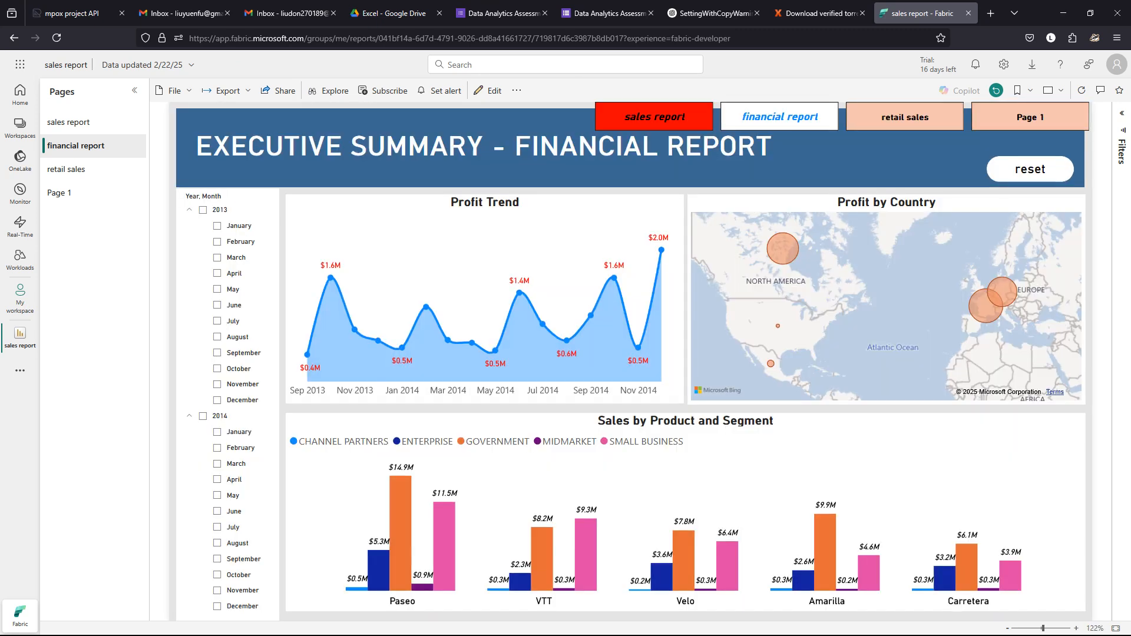
# - Try the page navigator buttons in the published report to move between the sales report, financial report and retail sales pages
pyautogui.click(654, 116)
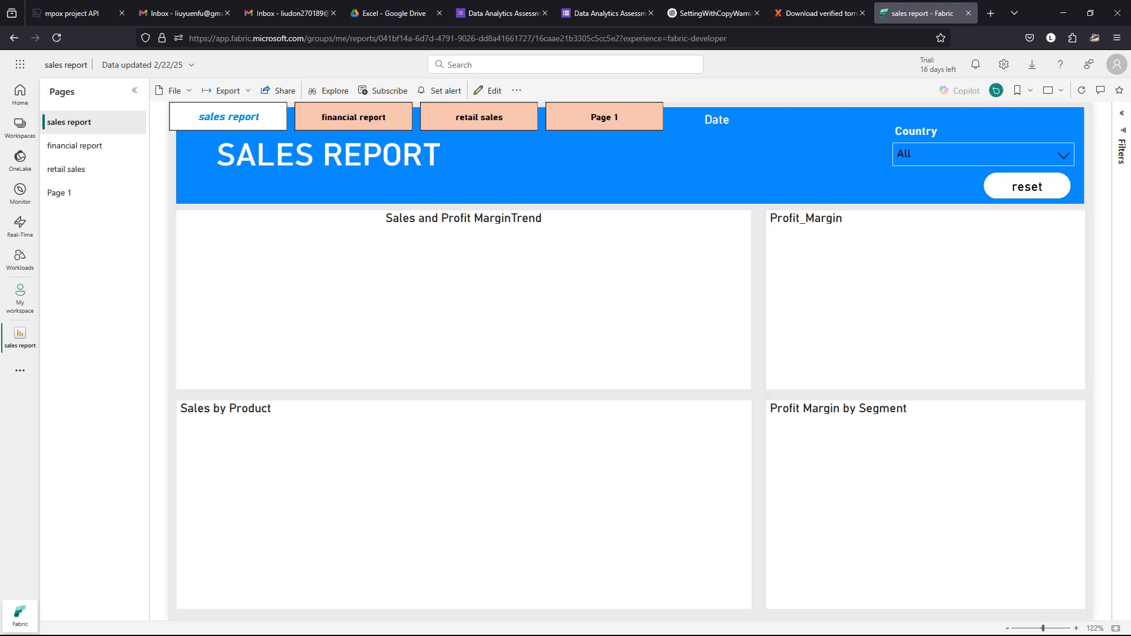
pyautogui.click(479, 117)
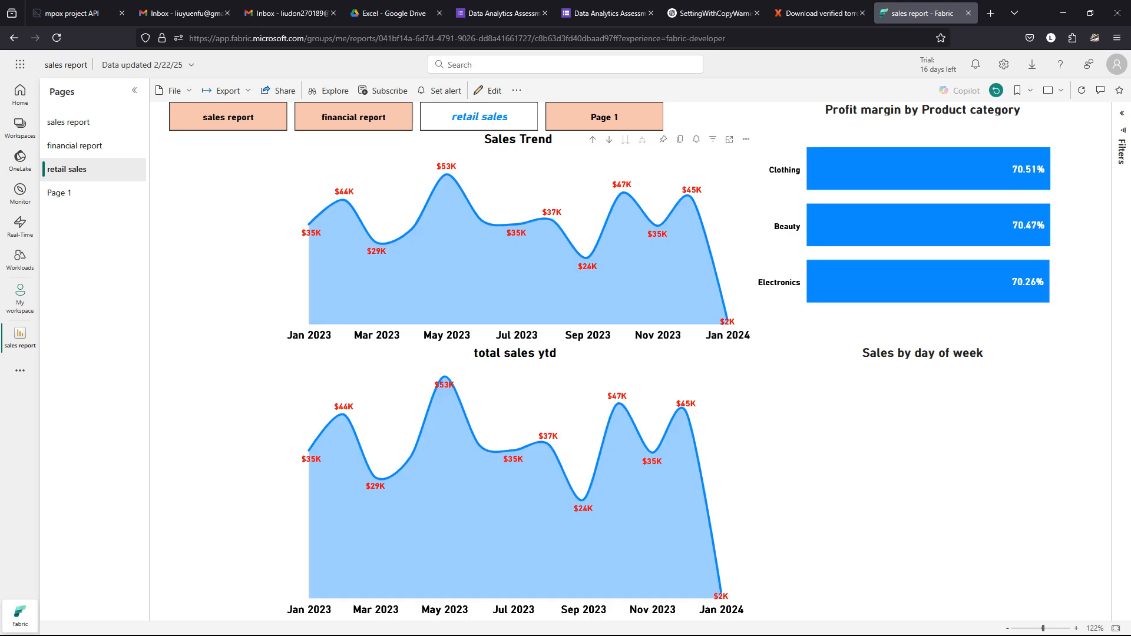
pyautogui.click(353, 117)
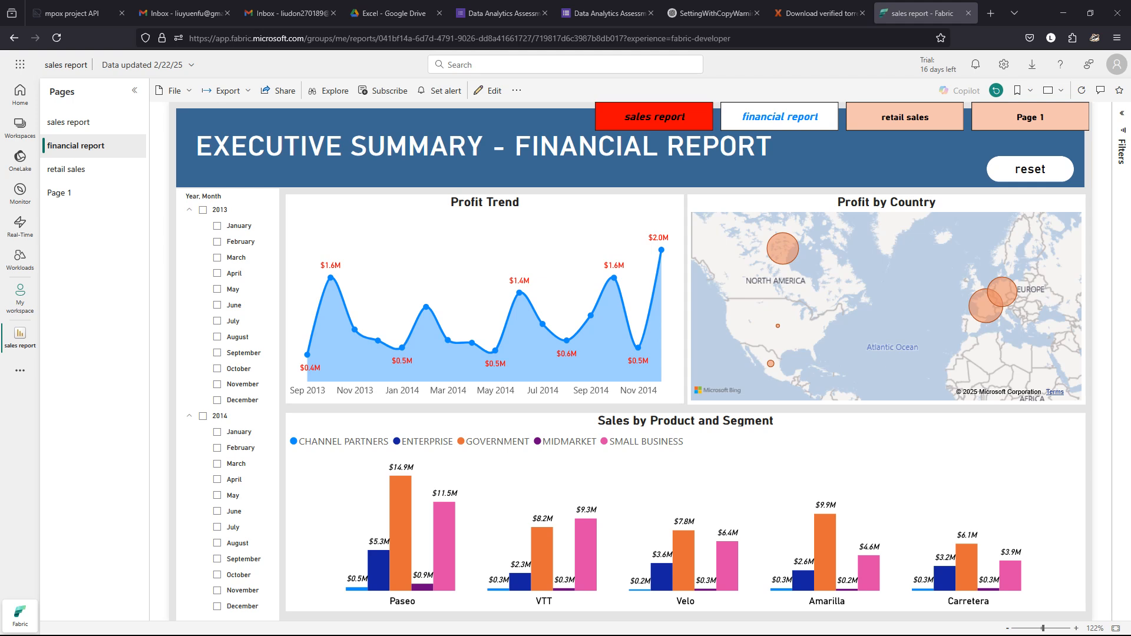
pyautogui.click(654, 117)
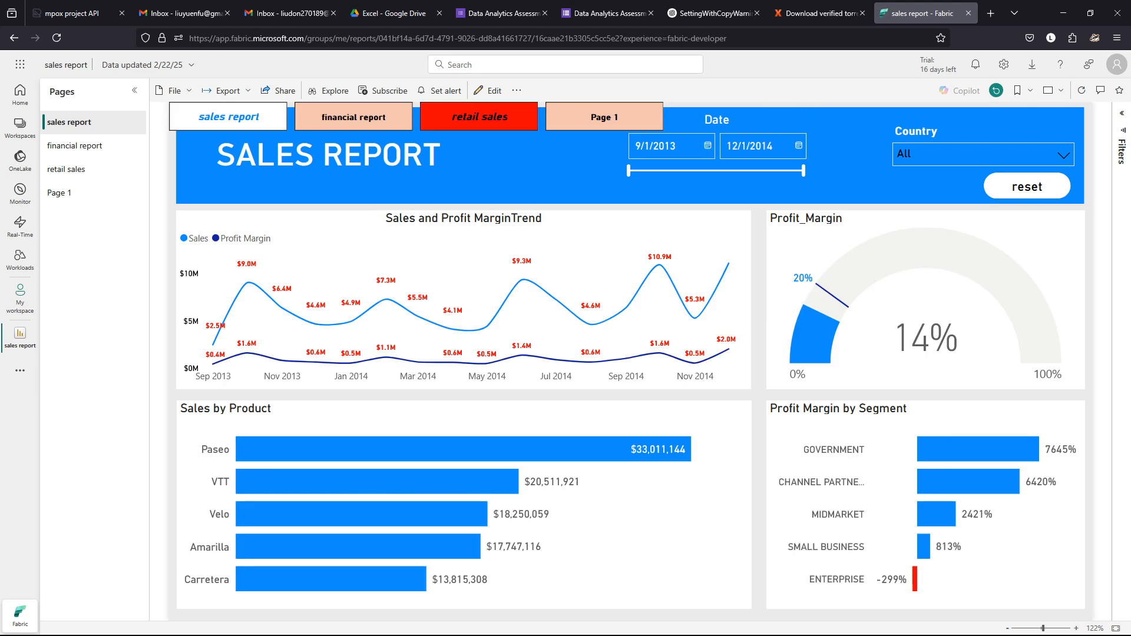
pyautogui.click(480, 117)
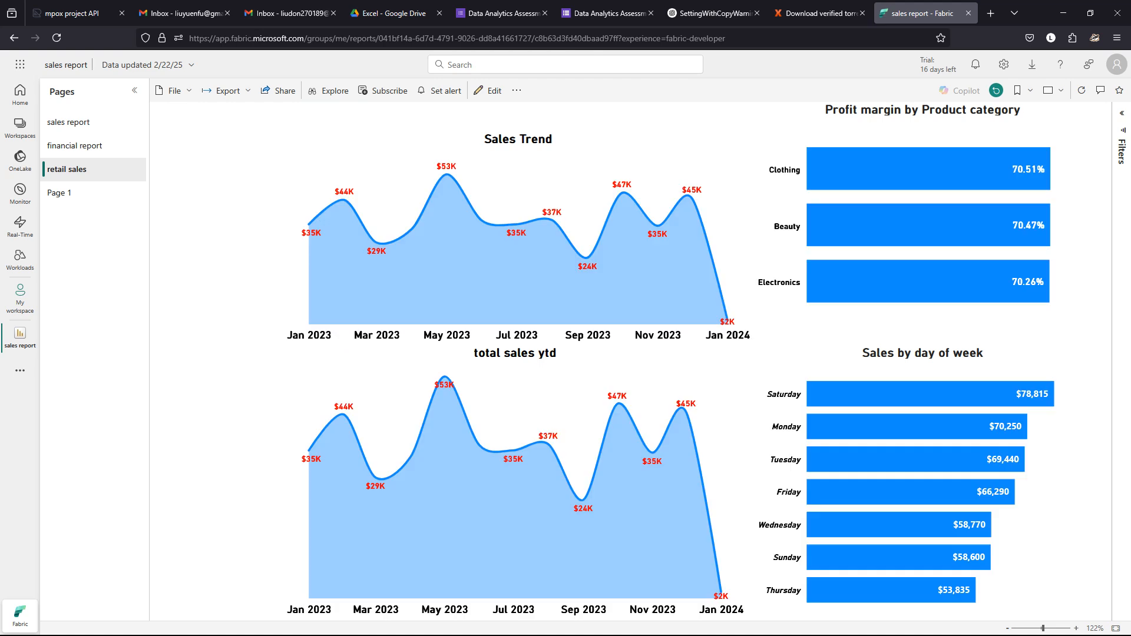
pyautogui.click(353, 117)
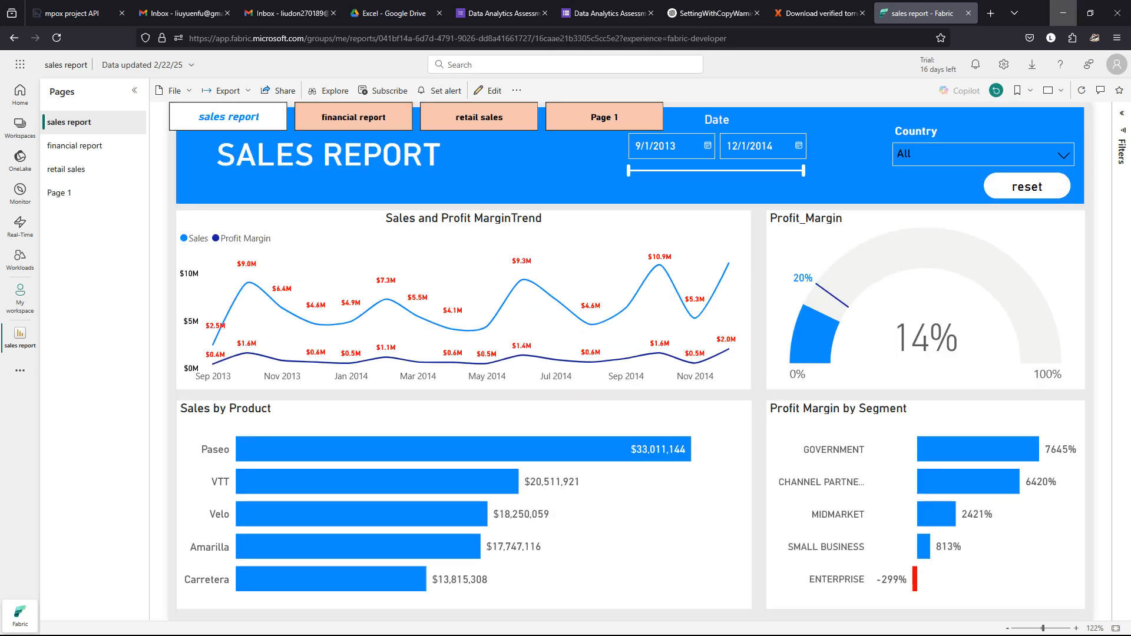
# - Minimize the browser and Teams windows and switch back to the sales report v1 file in Power BI Desktop
pyautogui.click(1064, 13)
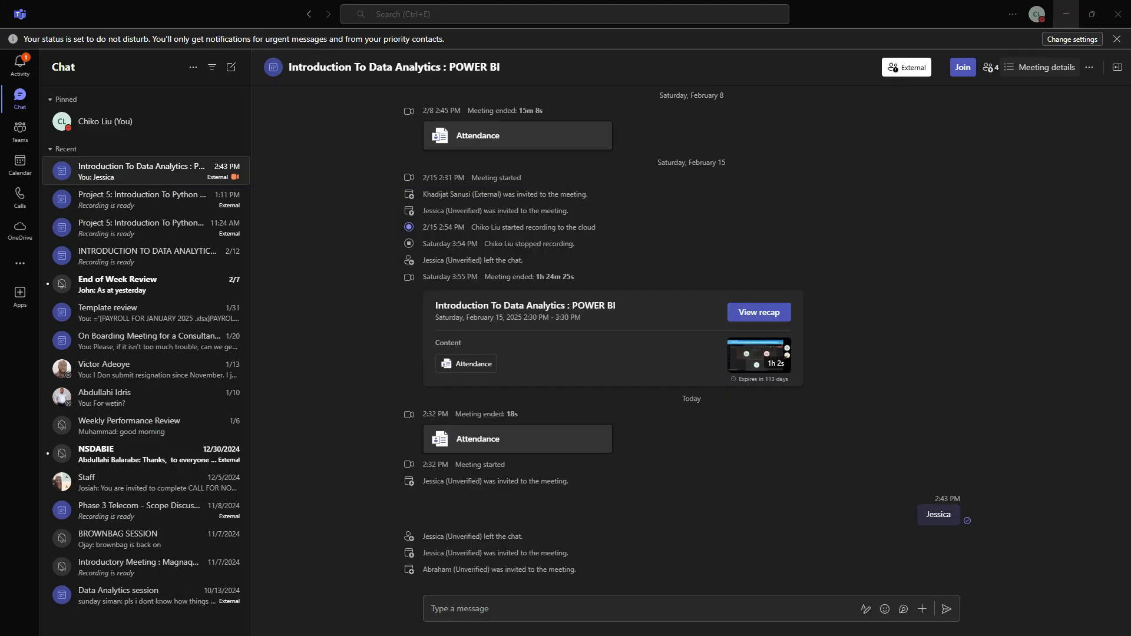
pyautogui.click(1067, 13)
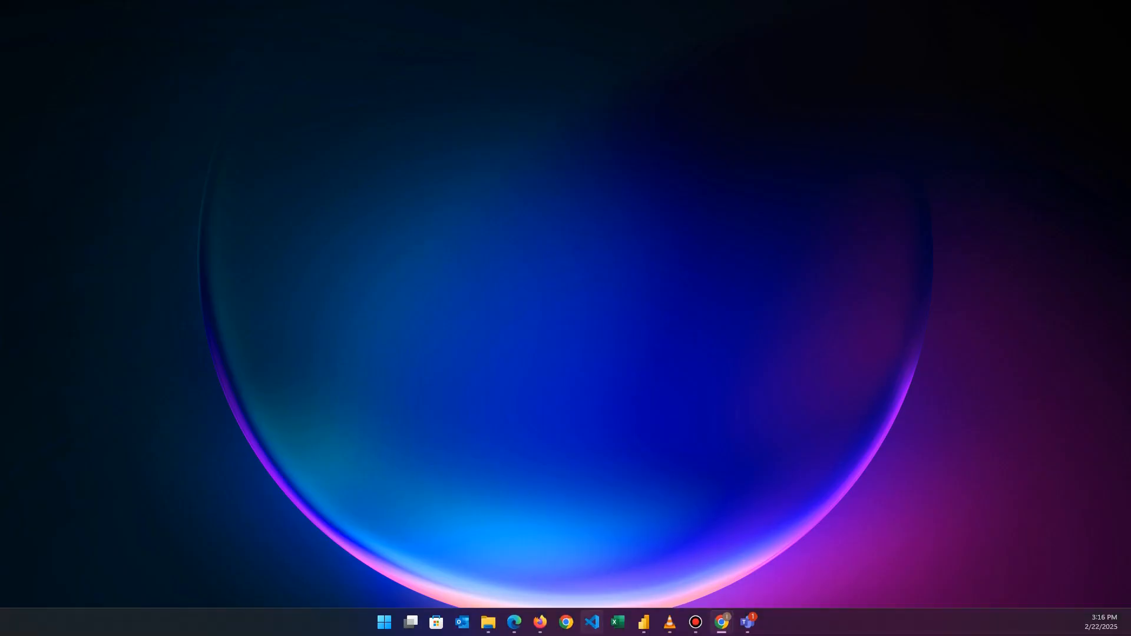
pyautogui.click(644, 622)
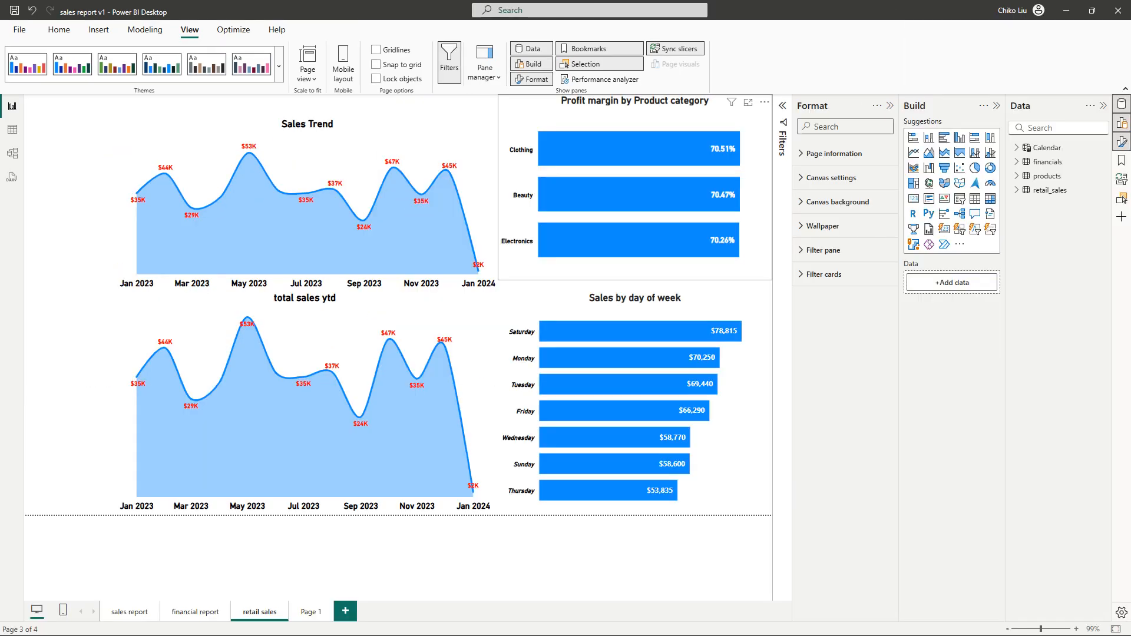
# - Show the Bookmarks and Selection panes and close the Format pane while on the retail sales page
pyautogui.click(1121, 160)
pyautogui.click(1121, 198)
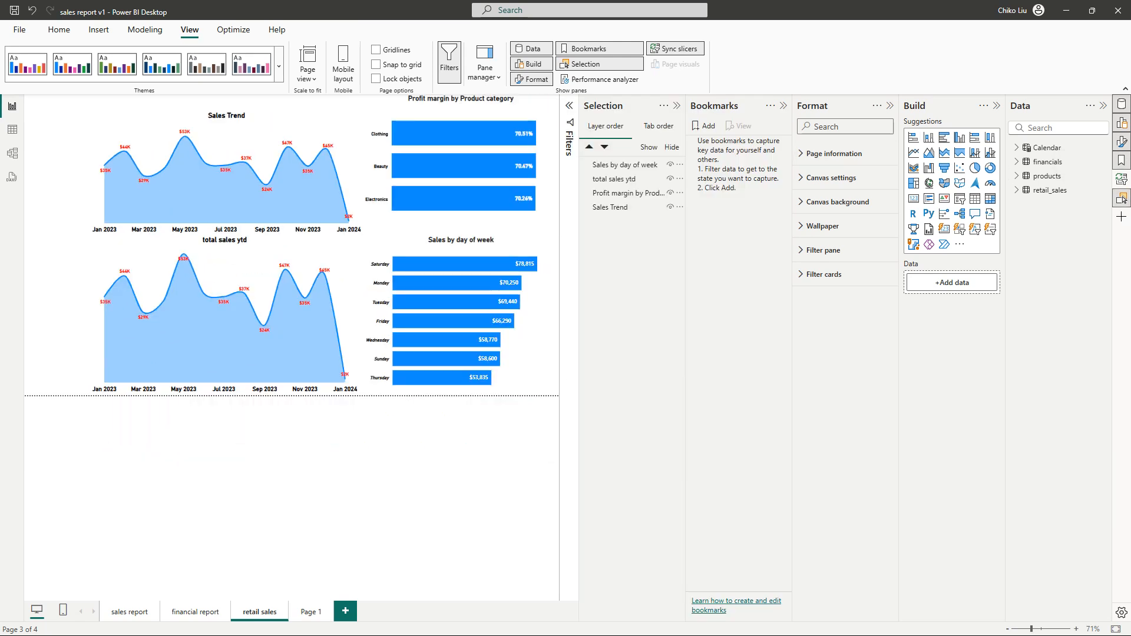
pyautogui.click(889, 106)
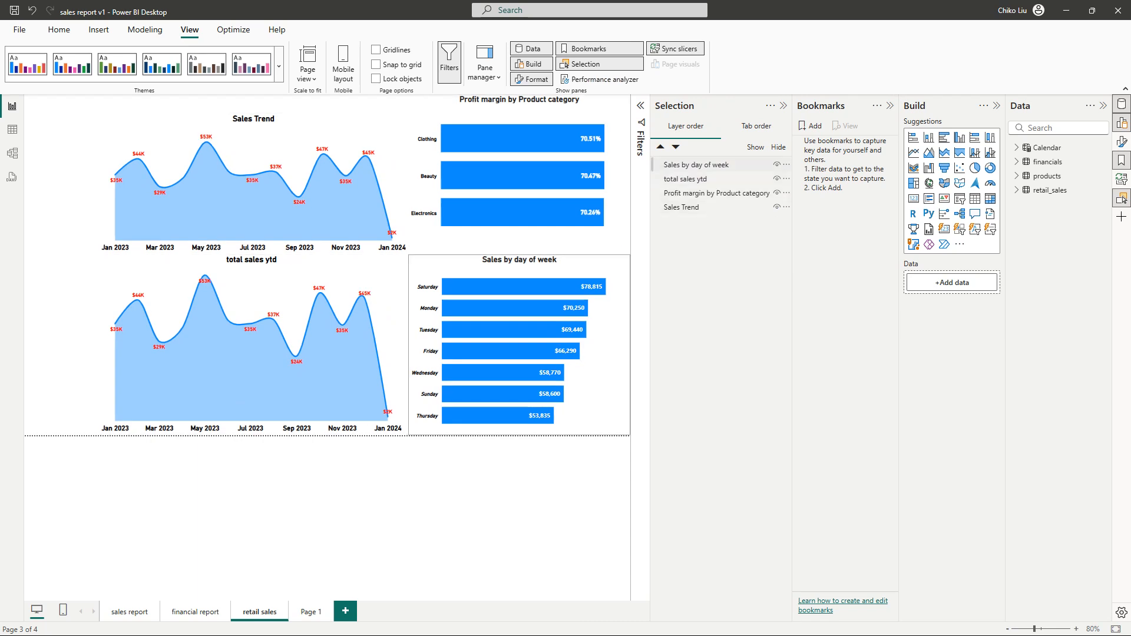
# - Hide the Sales by day of week visual through the Selection pane and show it again
pyautogui.click(696, 164)
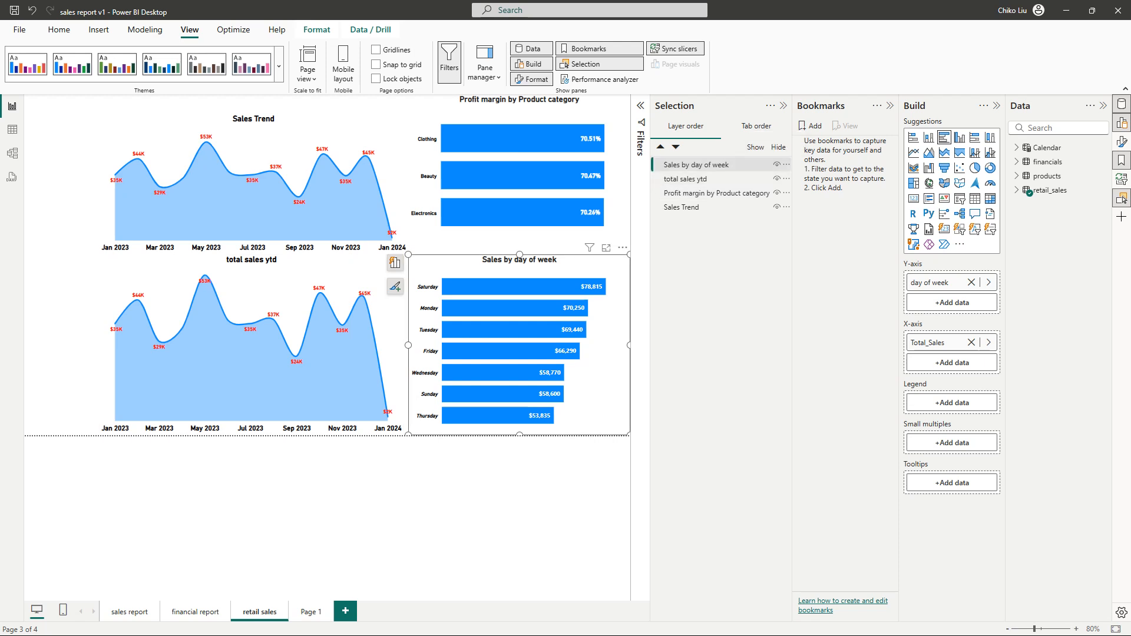
pyautogui.click(777, 164)
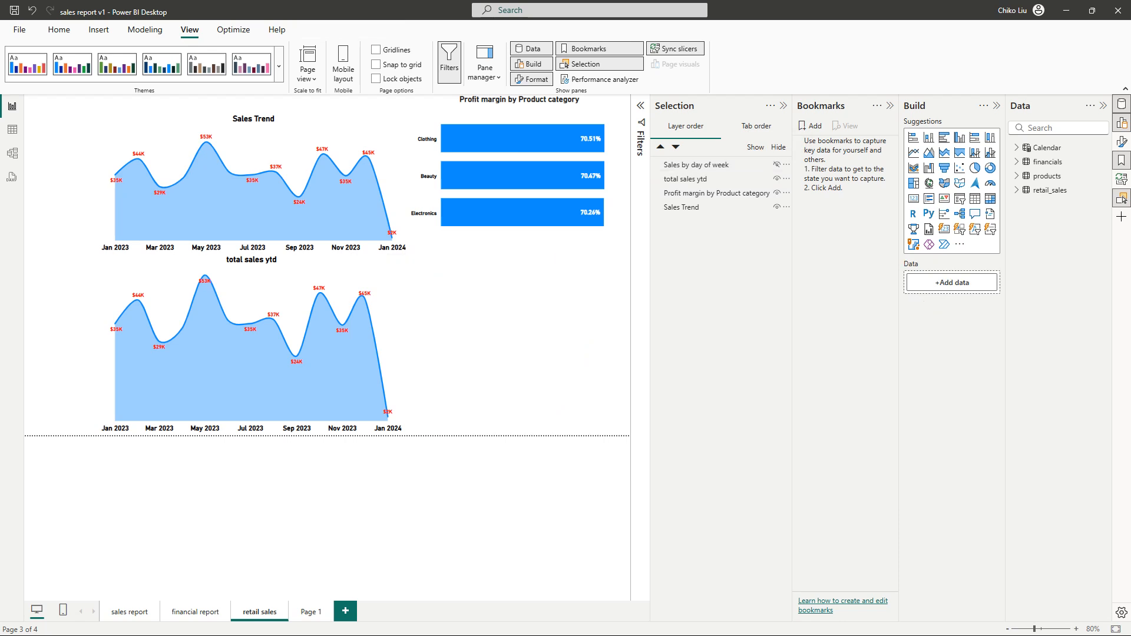
pyautogui.click(776, 165)
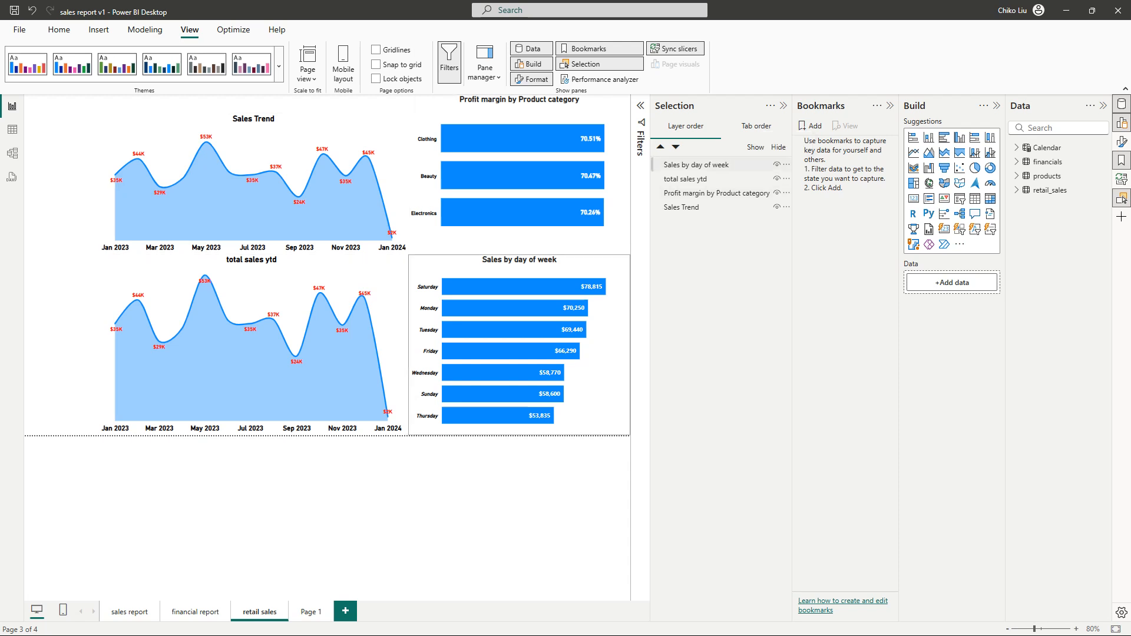
# - Group all four visuals on the retail sales page and name the group "retail sales"
pyautogui.click(696, 164)
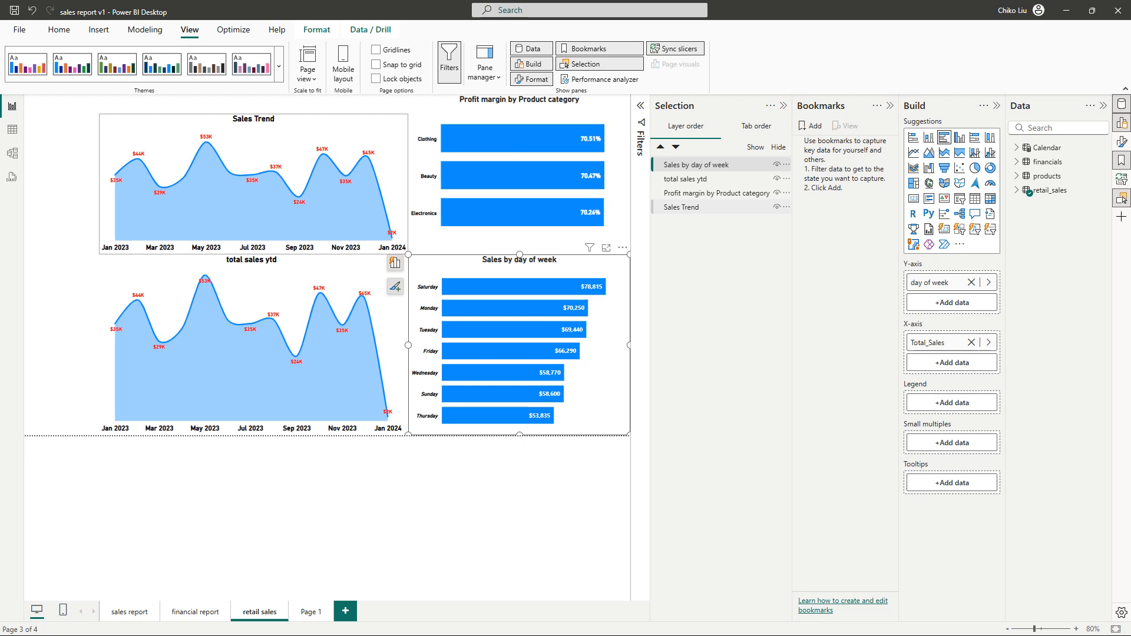
pyautogui.hotkey('ctrl', 'a')
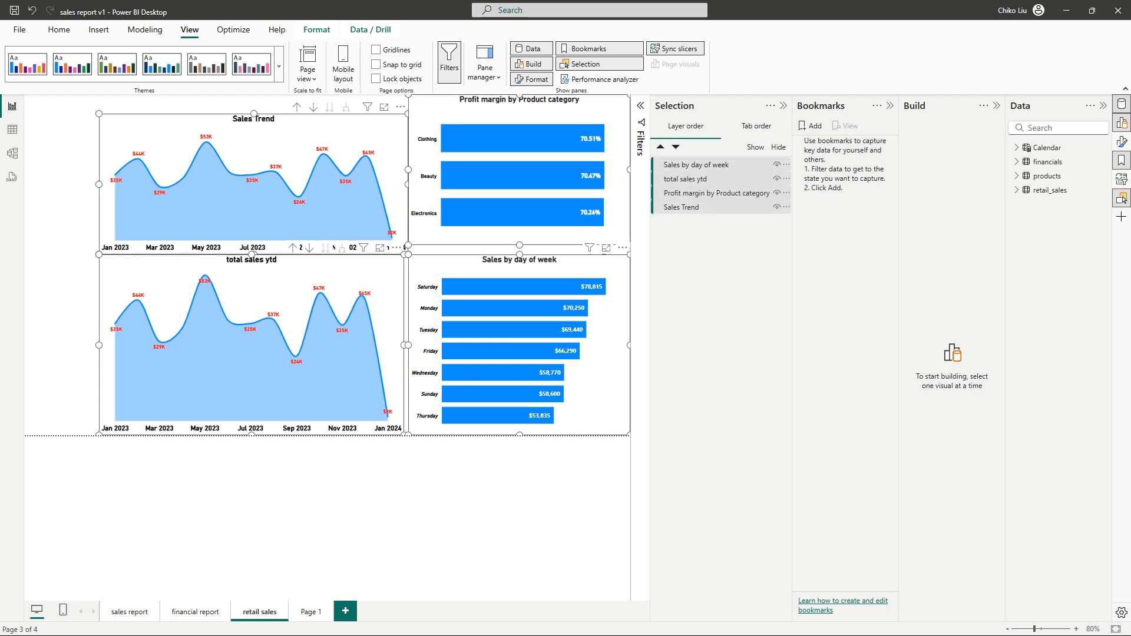
pyautogui.rightClick(720, 165)
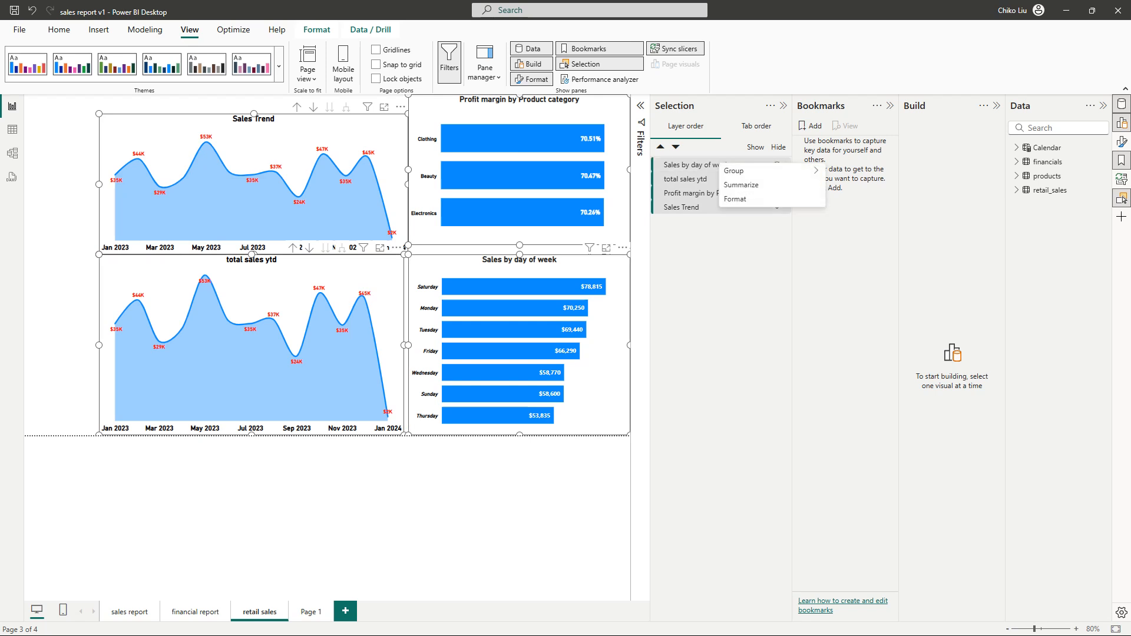
pyautogui.moveTo(766, 171)
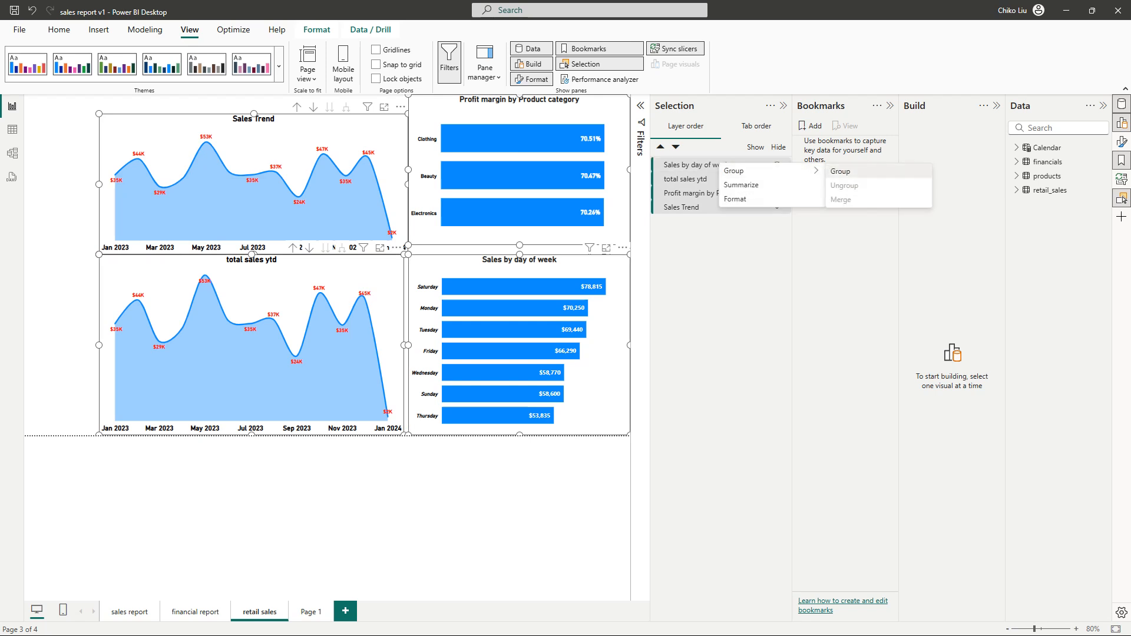
pyautogui.click(841, 171)
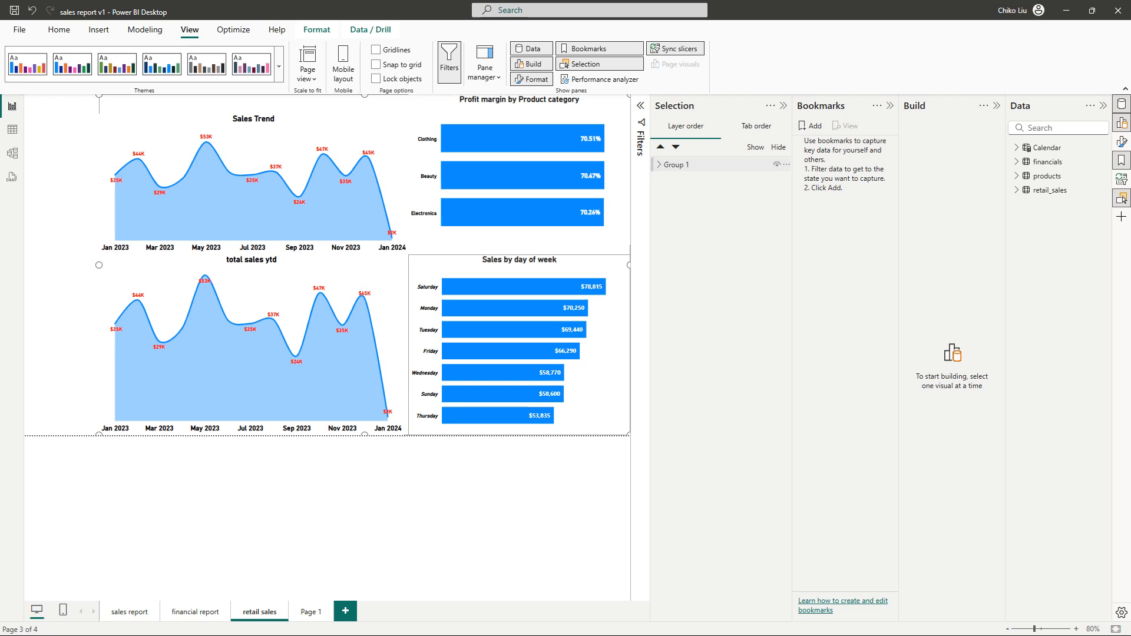
pyautogui.doubleClick(676, 165)
pyautogui.write('retail sales')
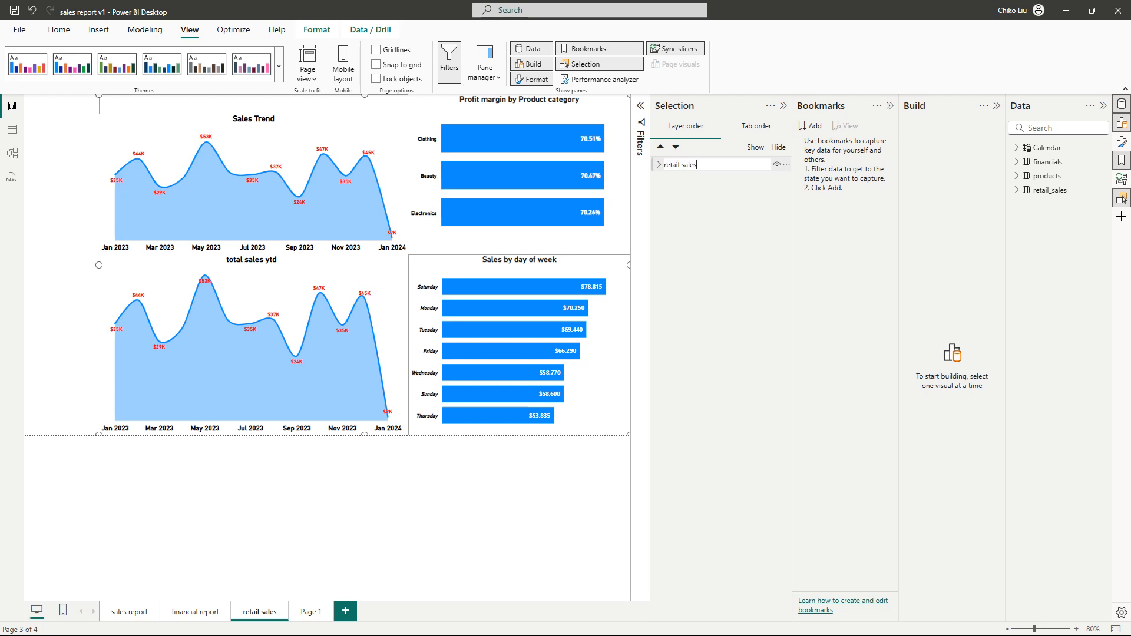
pyautogui.press('Return')
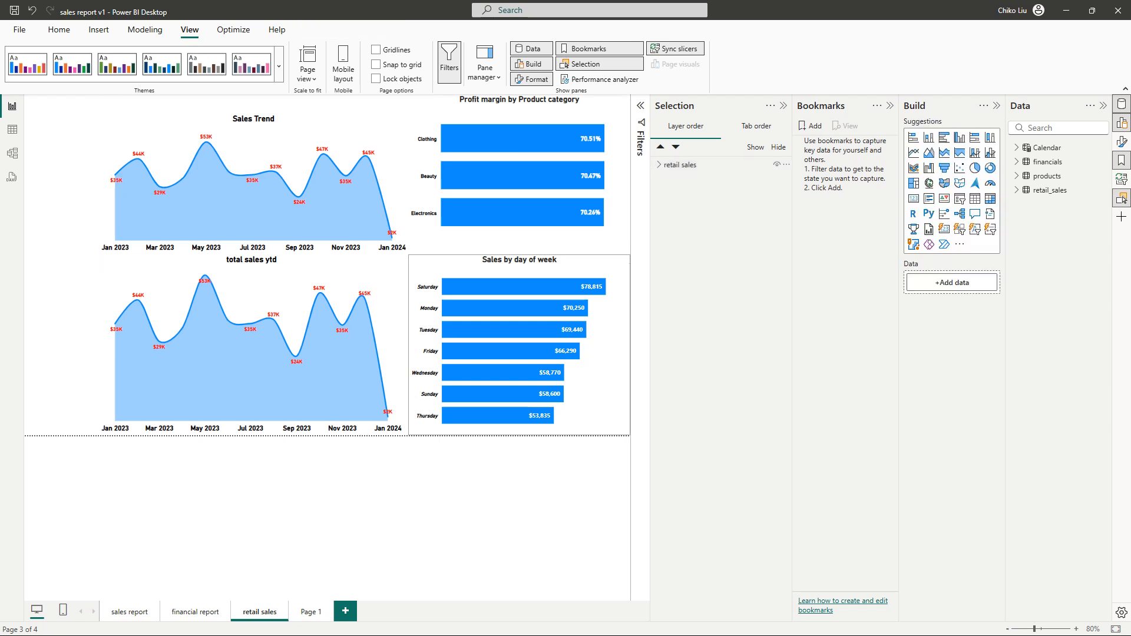
# - Copy the retail sales group and paste it onto the sales report page
pyautogui.click(681, 165)
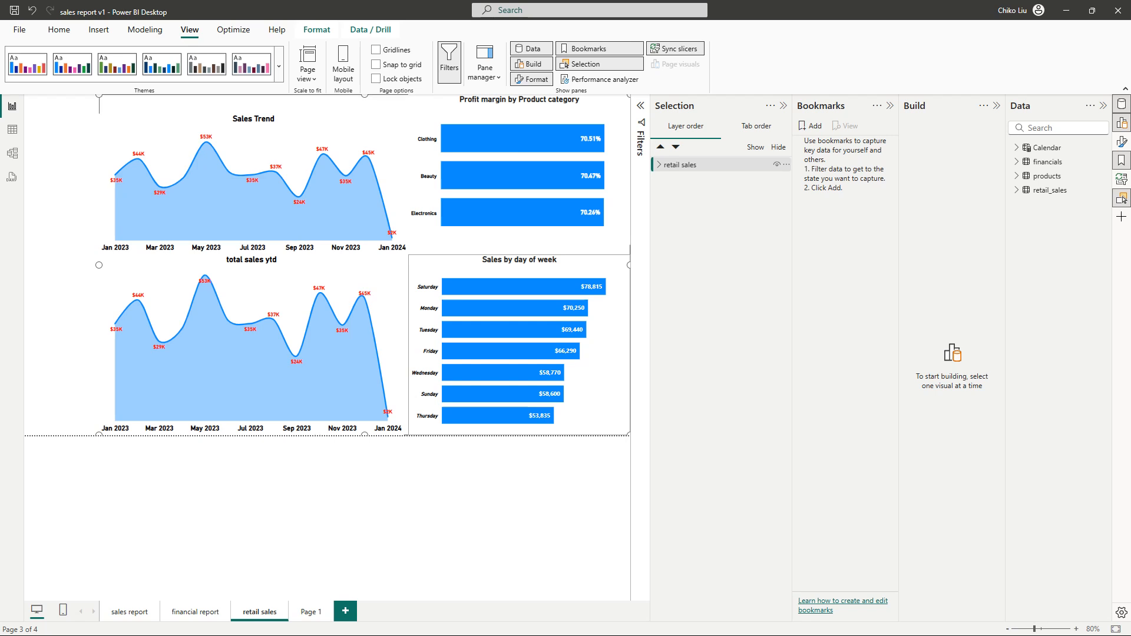
pyautogui.click(786, 164)
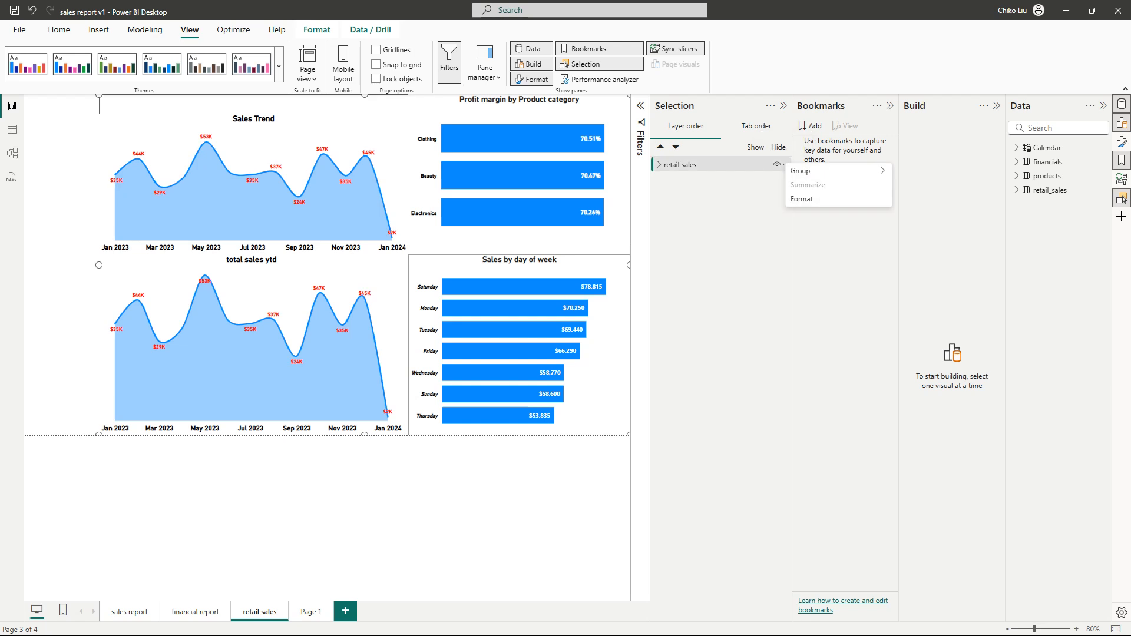
pyautogui.click(129, 612)
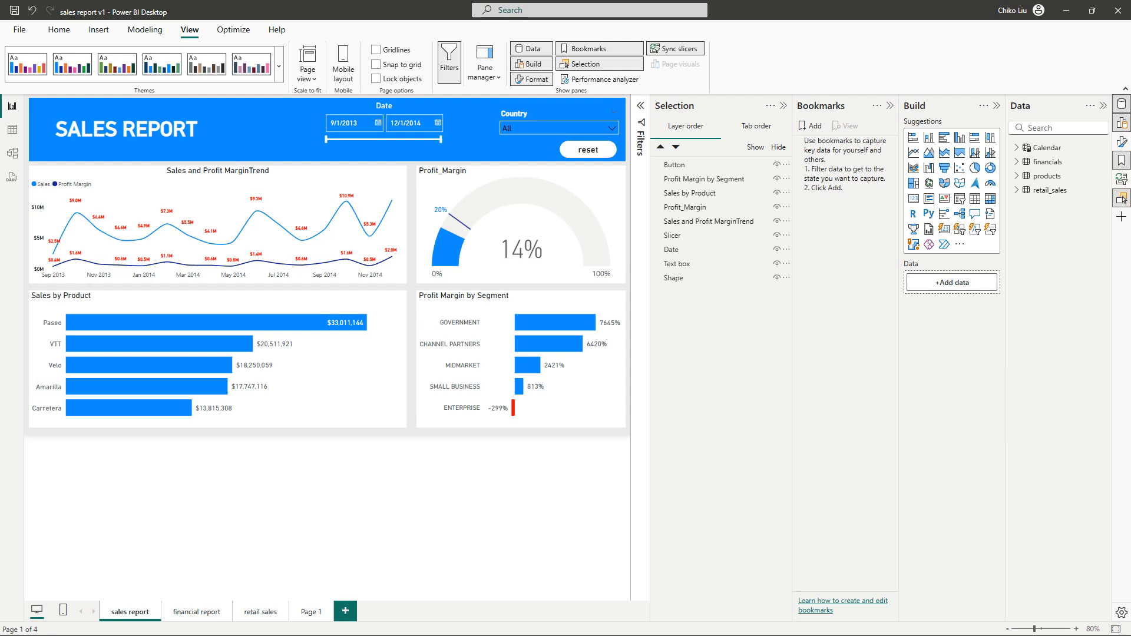
pyautogui.hotkey('ctrl', 'v')
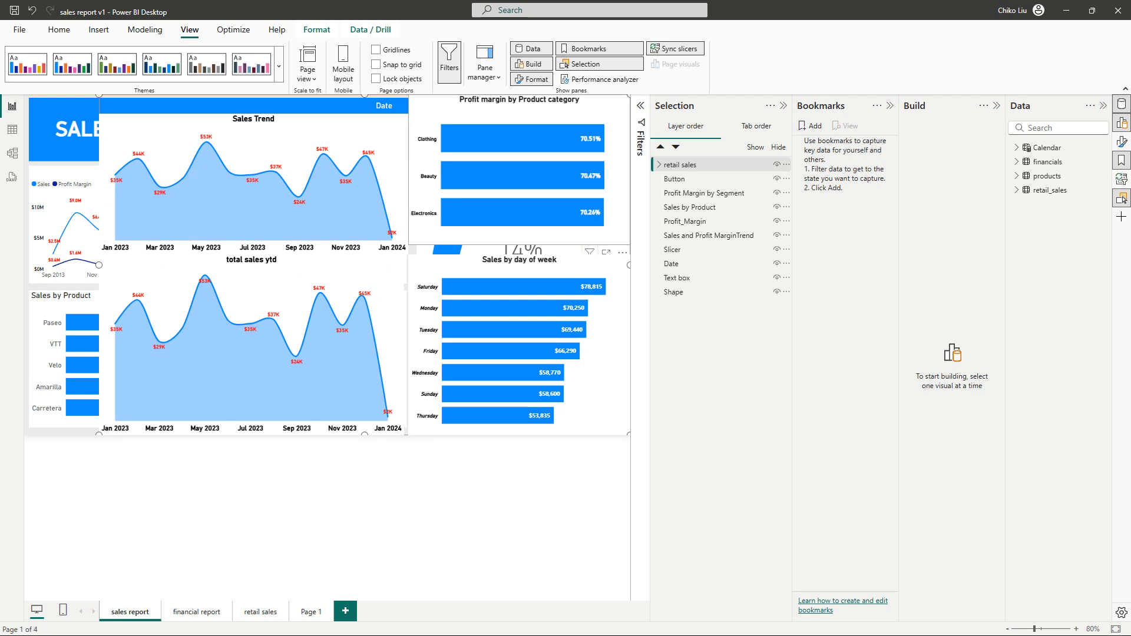
pyautogui.click(680, 165)
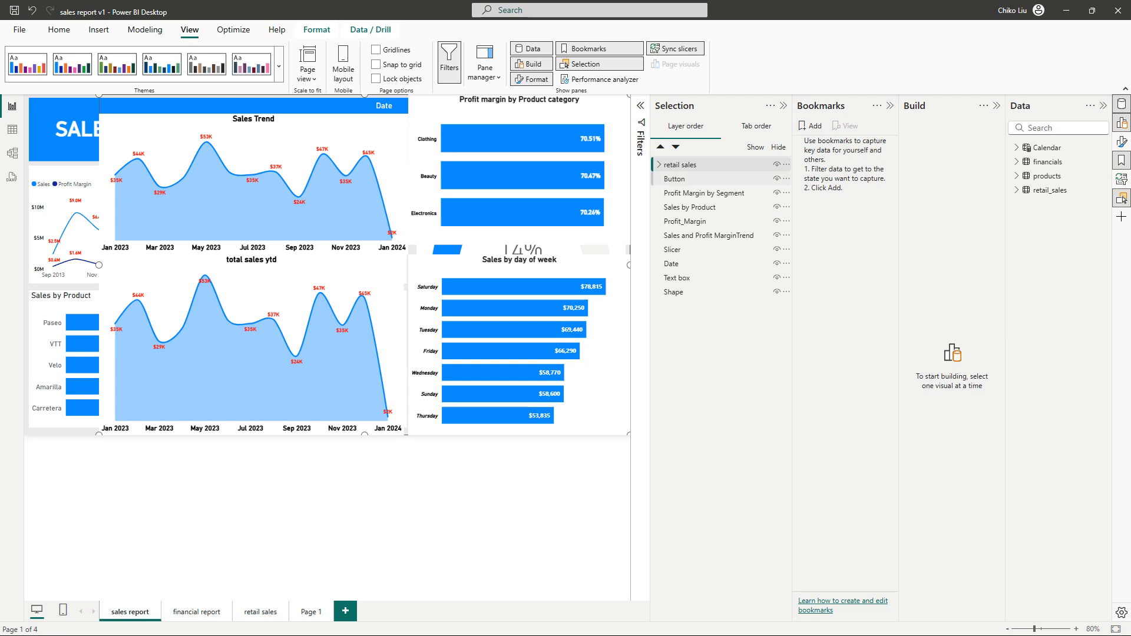
# - Group the sales report page's original objects, from Button through Shape, and name the group "sales report"
pyautogui.click(674, 178)
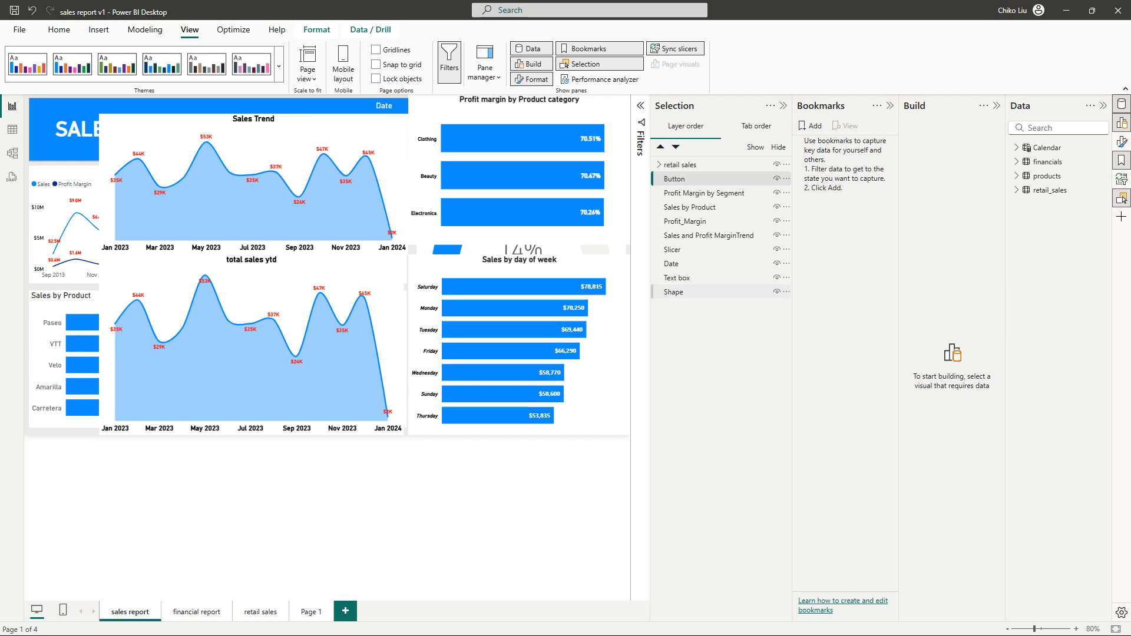
pyautogui.keyDown('shift'); pyautogui.click(674, 292); pyautogui.keyUp('shift')
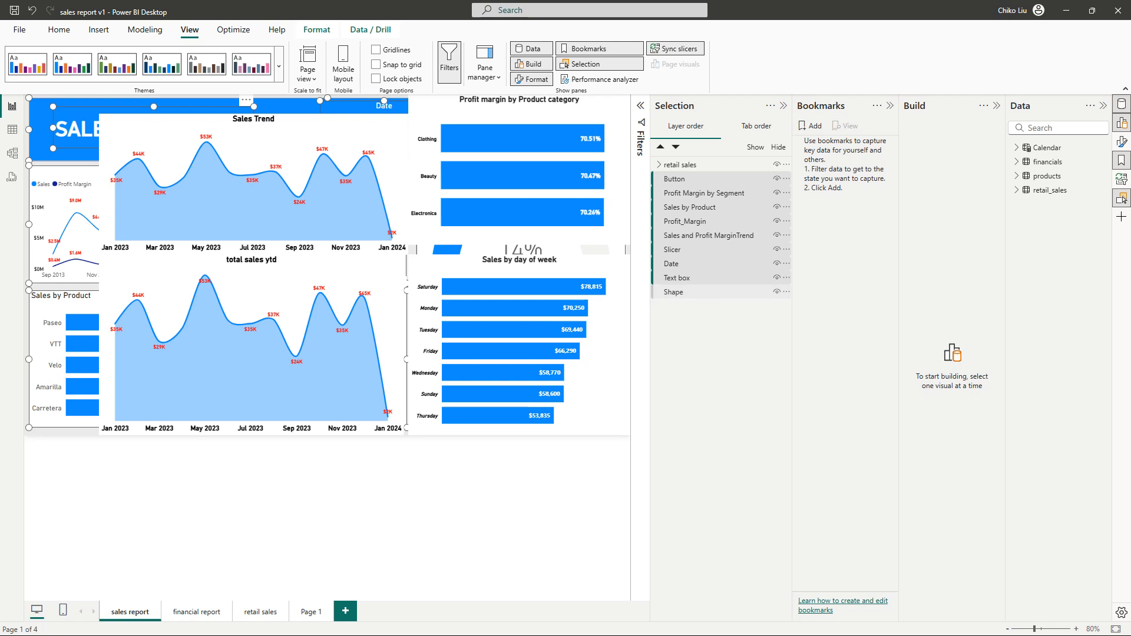
pyautogui.rightClick(676, 293)
pyautogui.moveTo(707, 302)
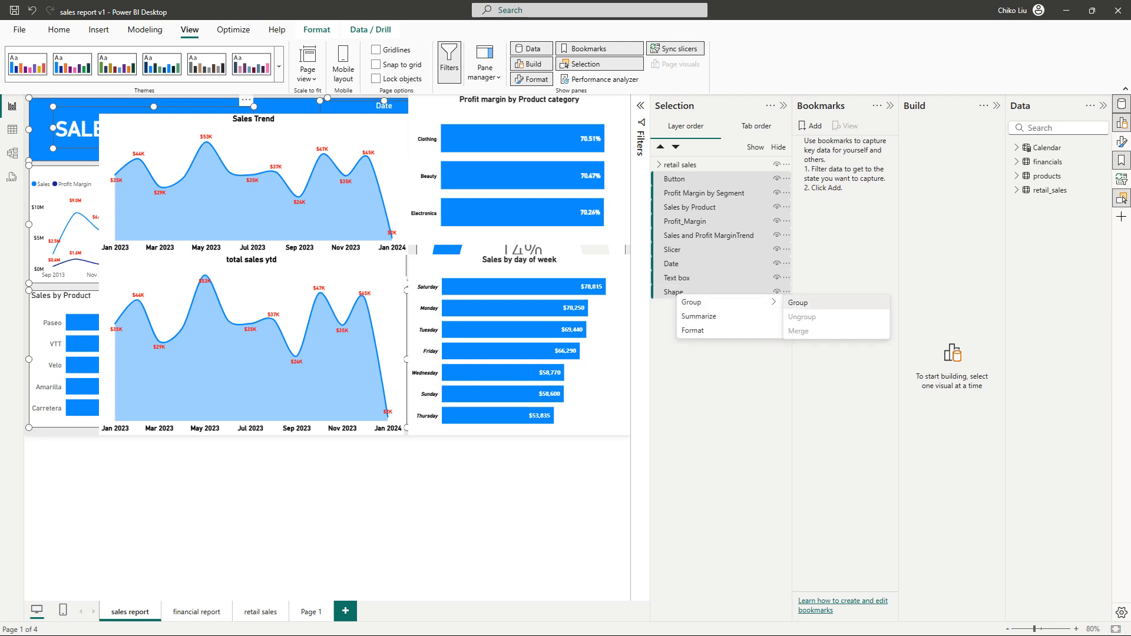
pyautogui.click(798, 302)
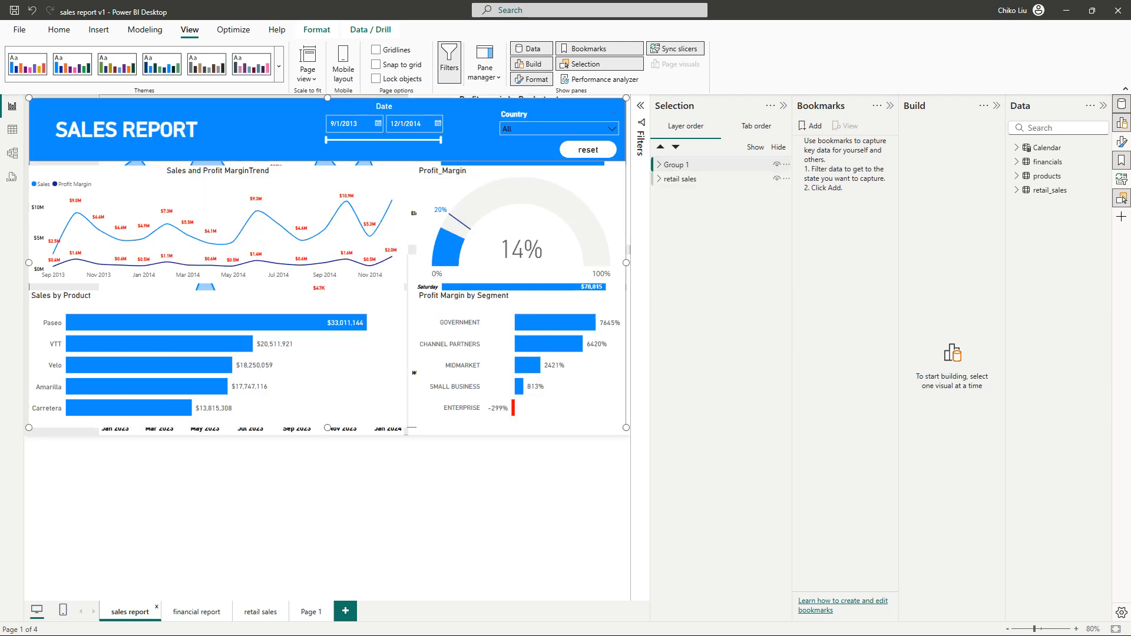
pyautogui.doubleClick(676, 165)
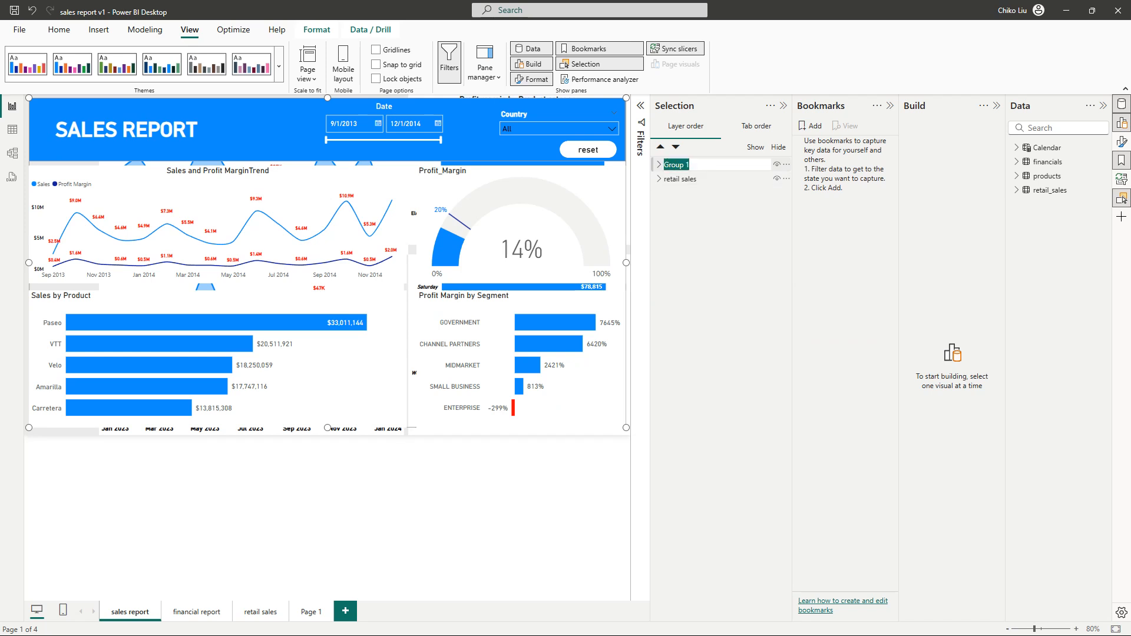
pyautogui.write('sales report')
pyautogui.press('Return')
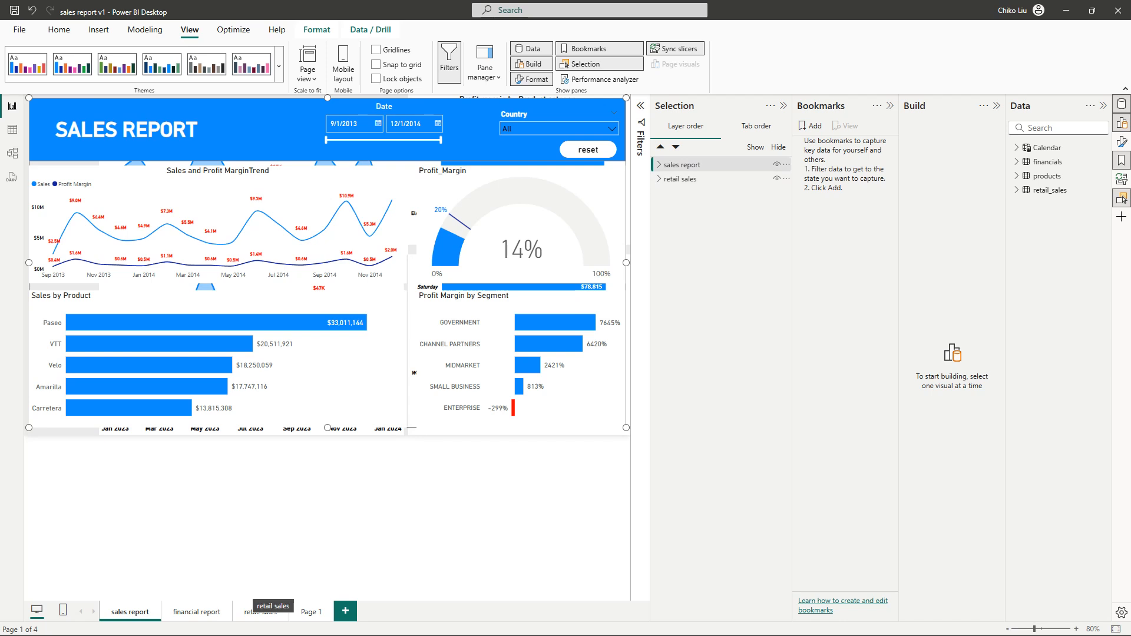
# - Group all objects on the financial report page, from Button through title, and name the group "financial report"
pyautogui.click(197, 611)
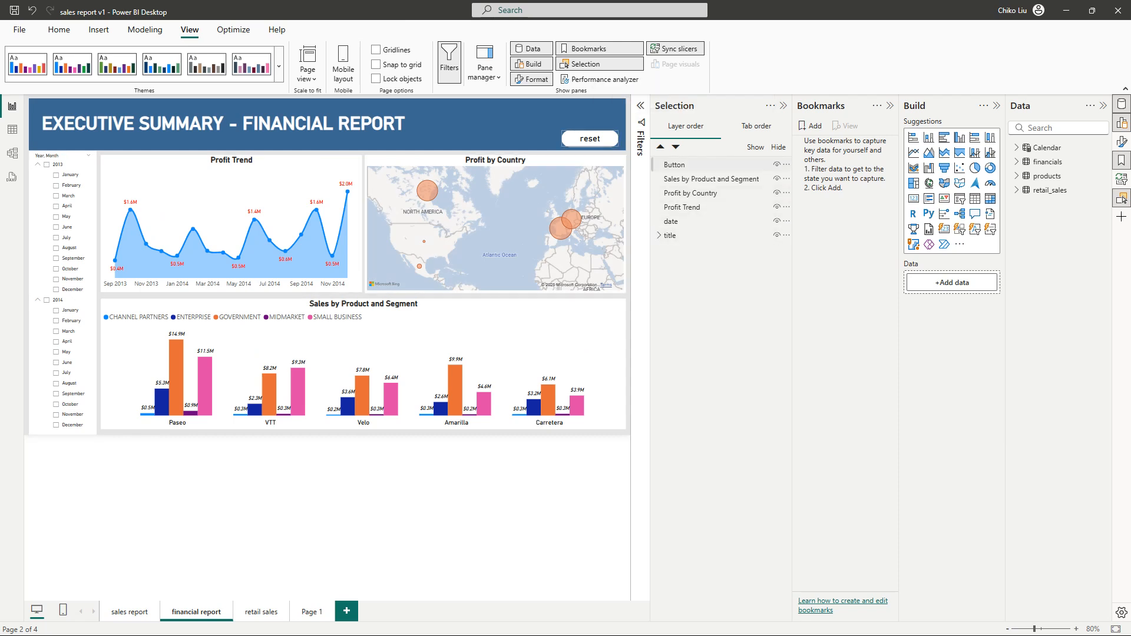
pyautogui.click(674, 165)
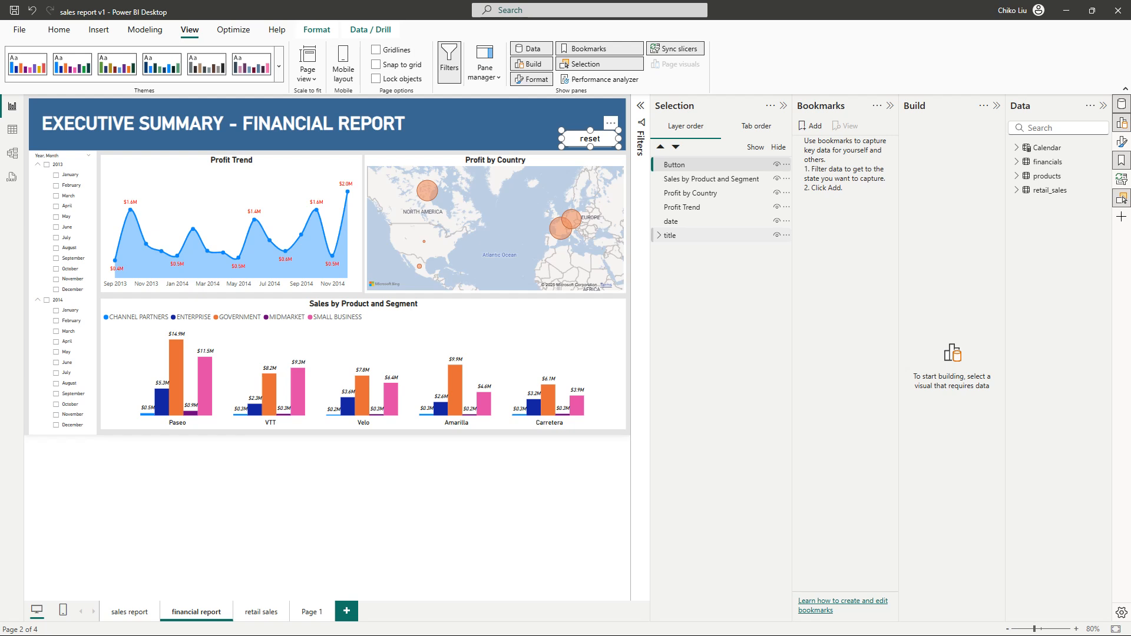
pyautogui.keyDown('shift'); pyautogui.click(670, 235); pyautogui.keyUp('shift')
pyautogui.rightClick(672, 236)
pyautogui.moveTo(707, 244)
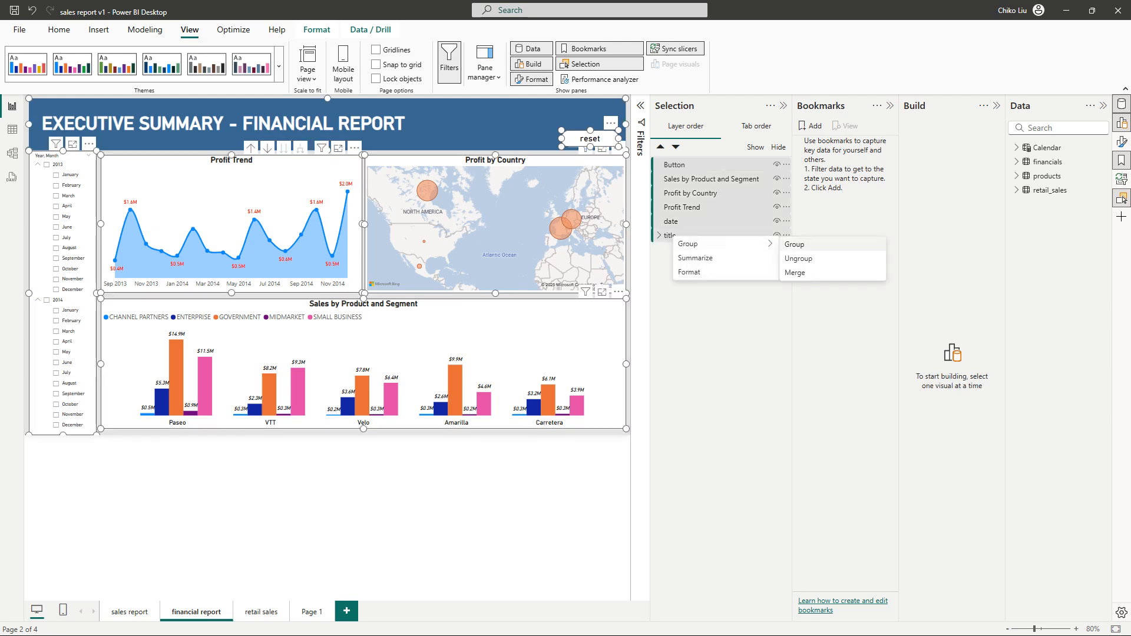
pyautogui.click(795, 244)
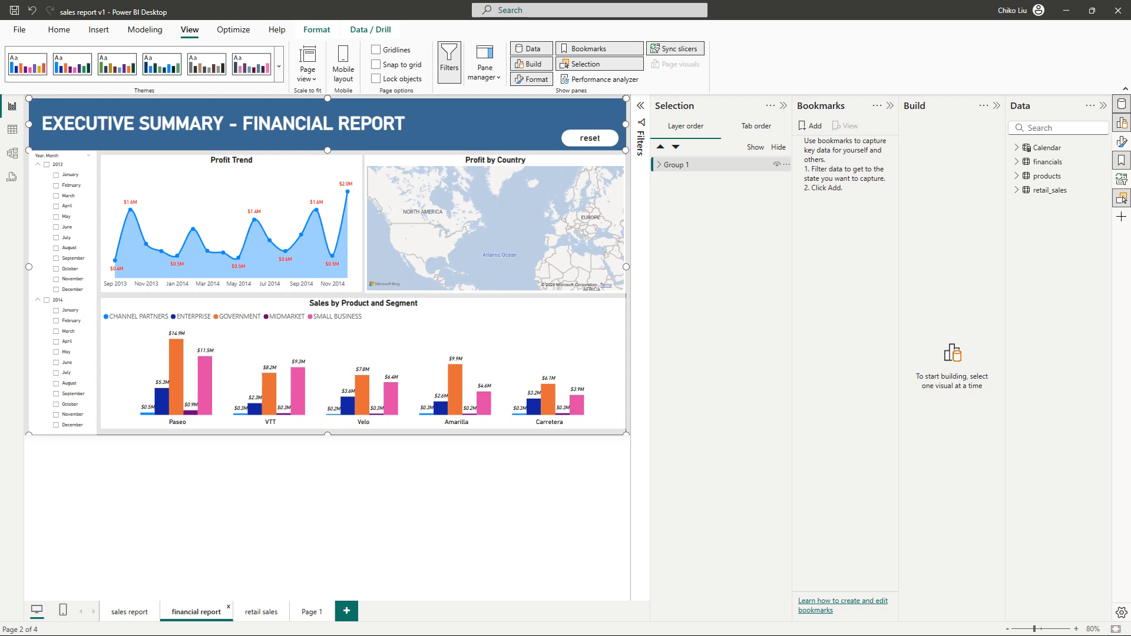
pyautogui.doubleClick(678, 165)
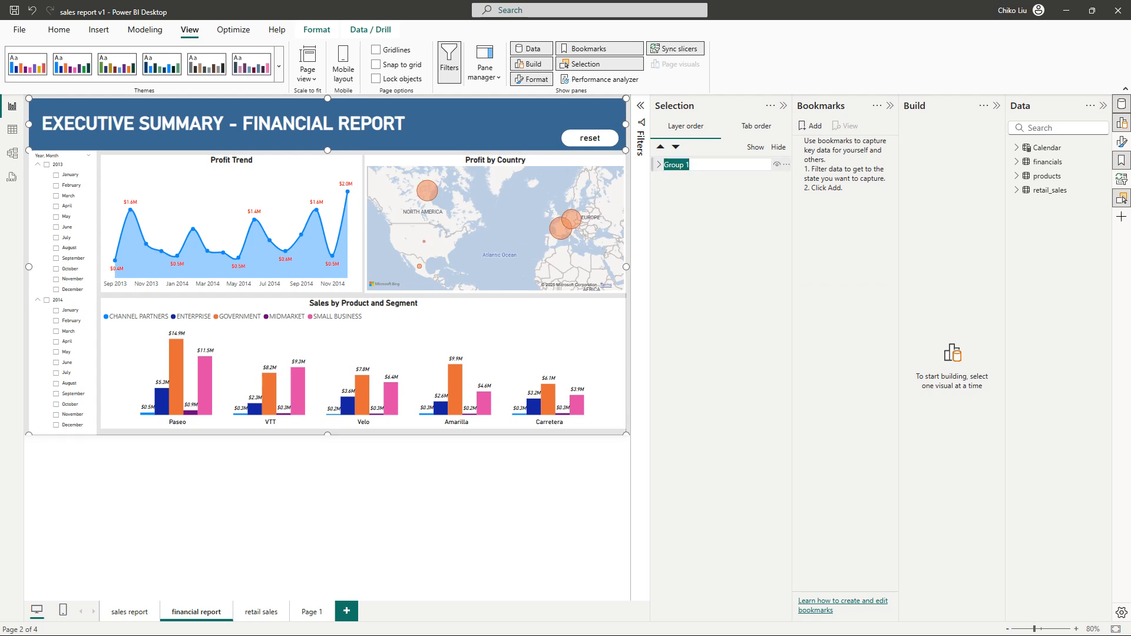
pyautogui.write('financial report')
pyautogui.press('Return')
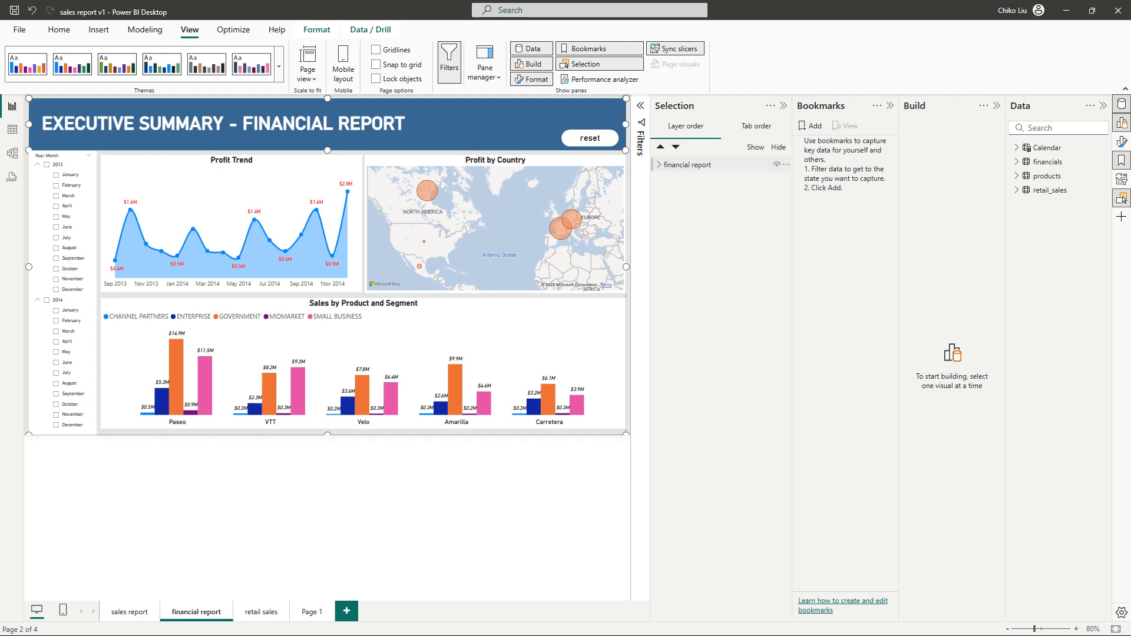
pyautogui.press('Escape')
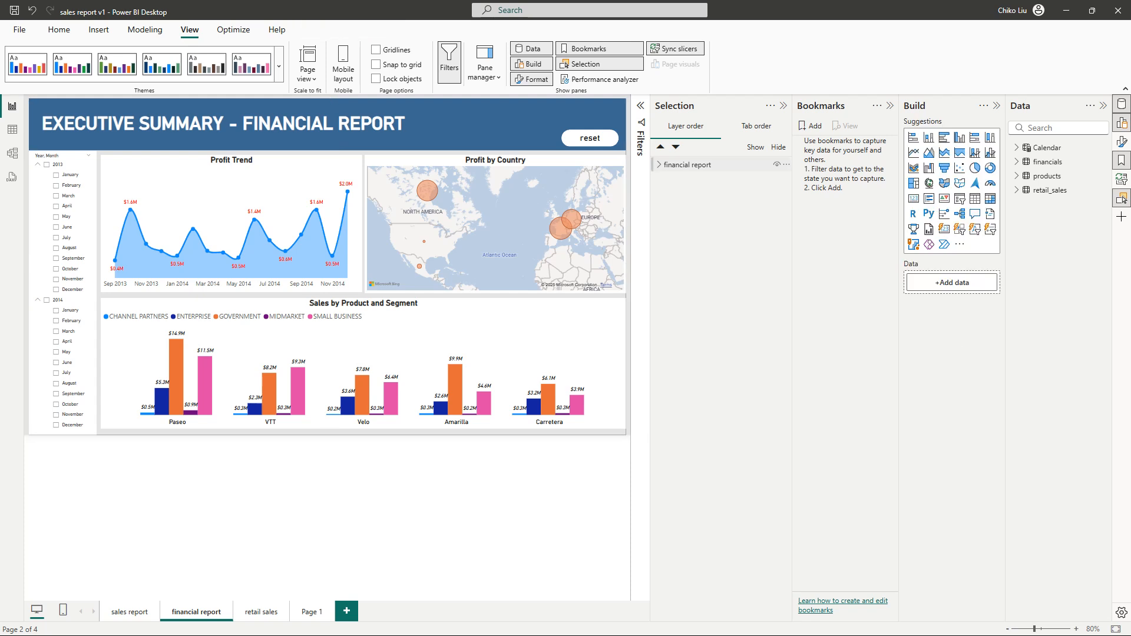
# - Copy the financial report group onto the sales report page and place it directly beneath the sales report group in the layer order
pyautogui.click(688, 165)
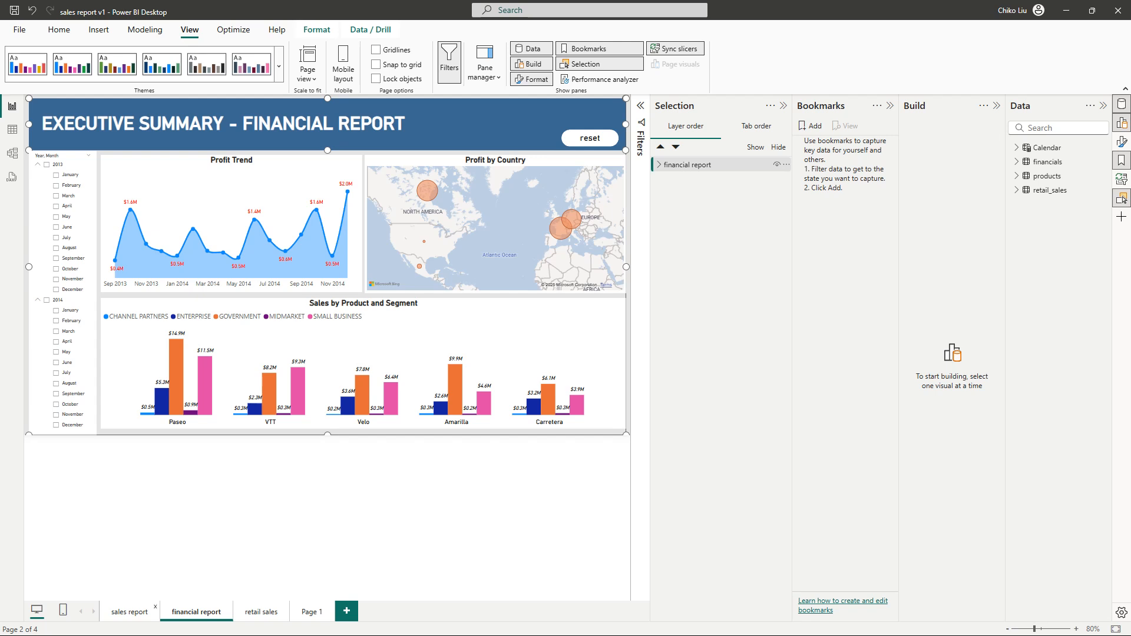
pyautogui.click(130, 612)
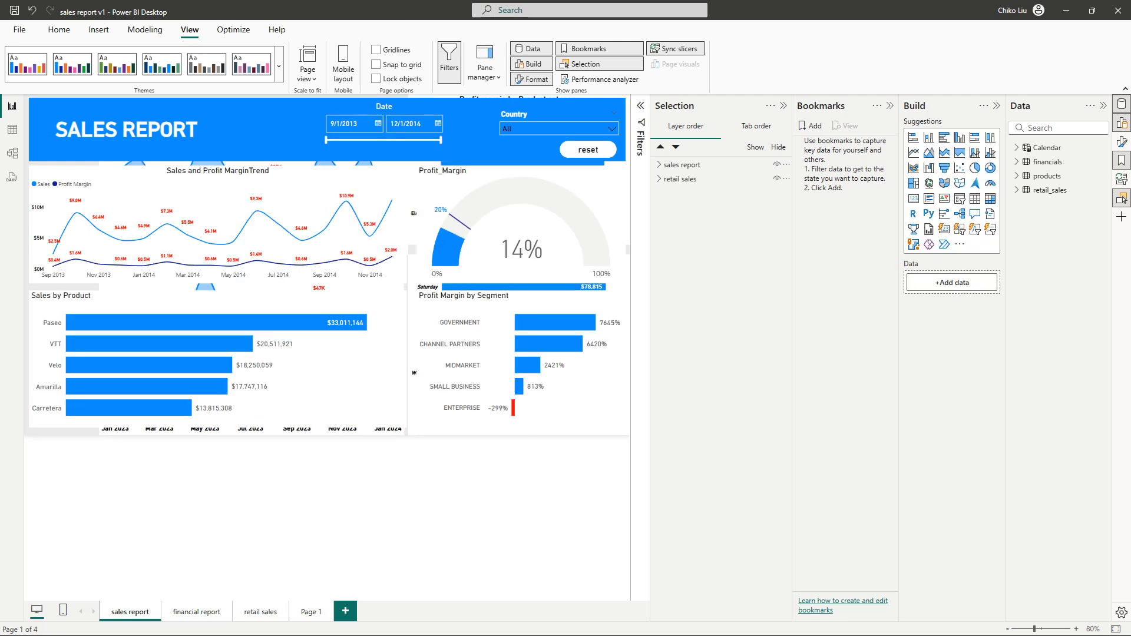
pyautogui.hotkey('ctrl', 'v')
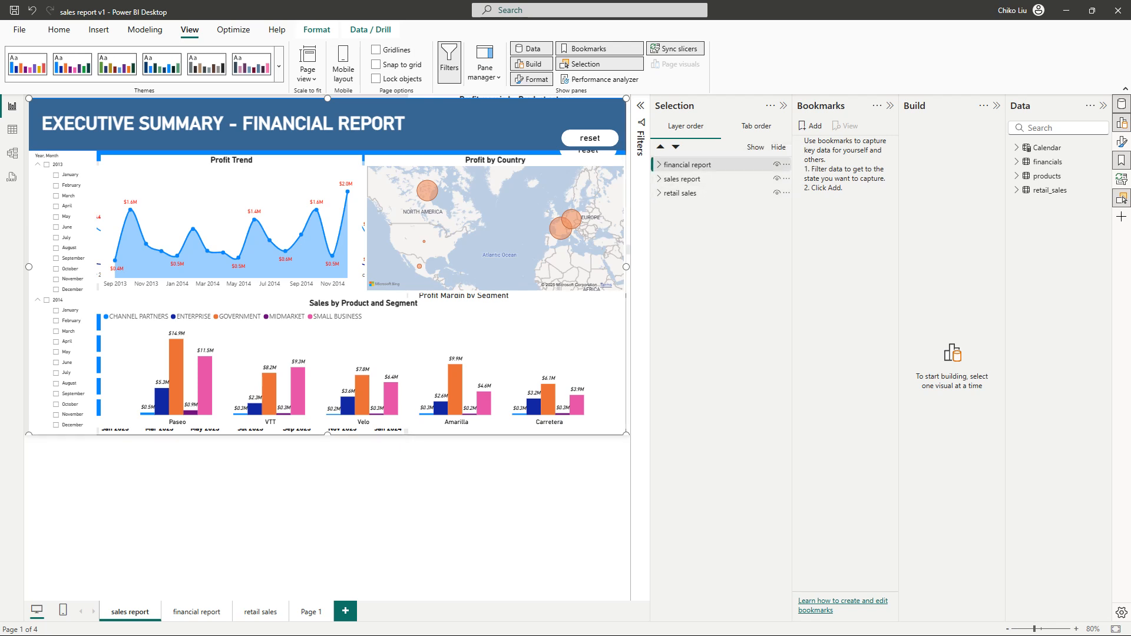
pyautogui.moveTo(687, 165); pyautogui.dragTo(685, 184)
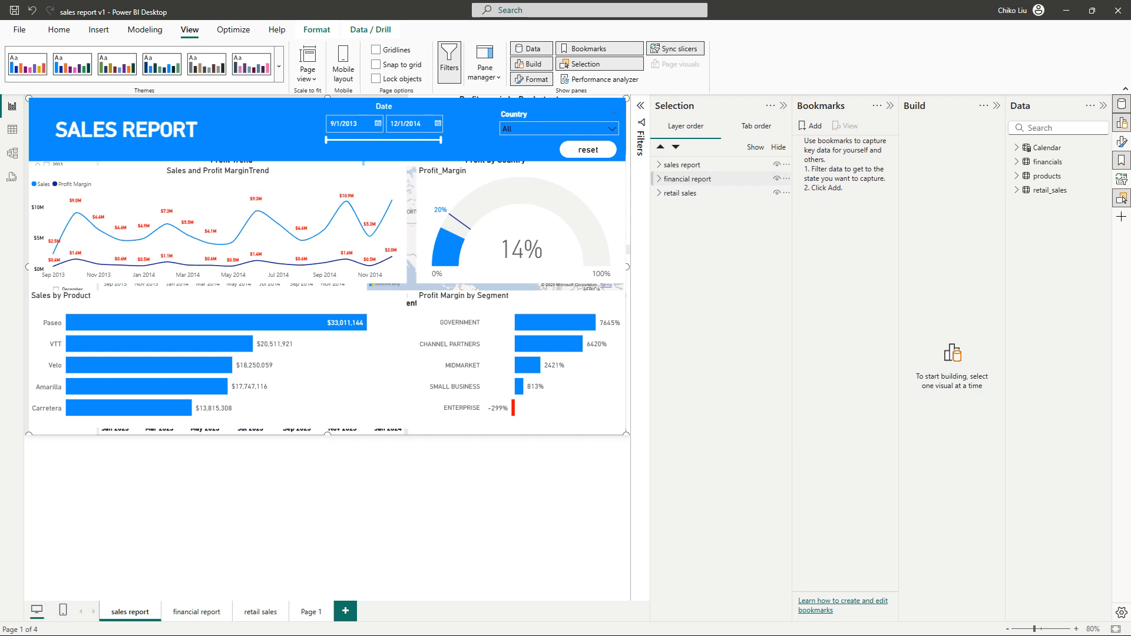
# - Hide the financial report and retail sales groups, and collapse the Data and Build panes
pyautogui.click(777, 178)
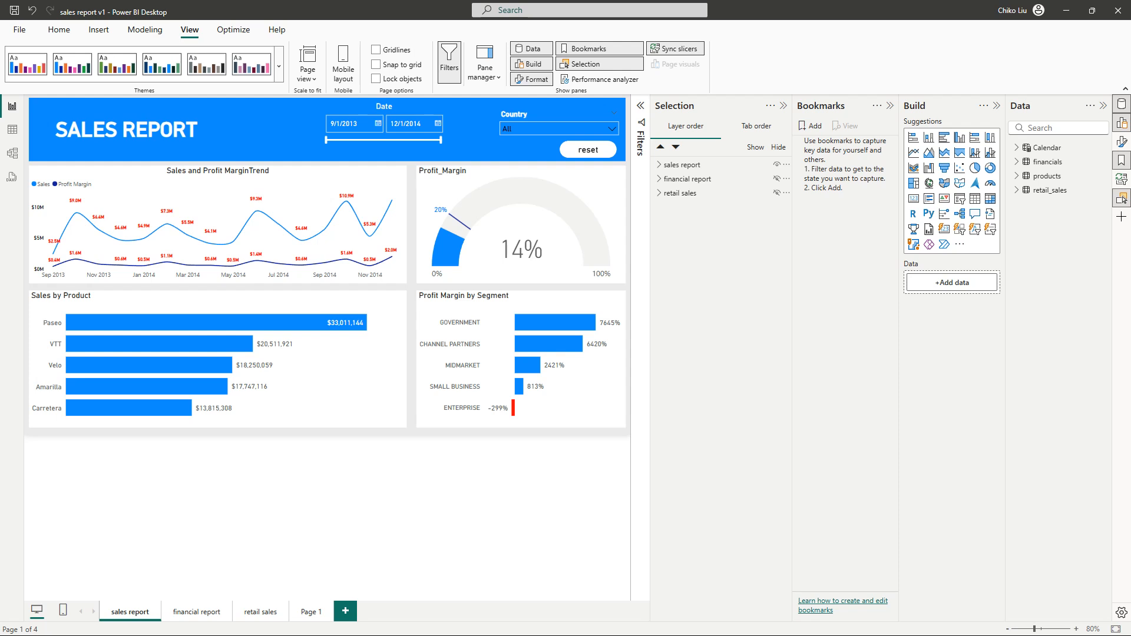
pyautogui.click(1103, 105)
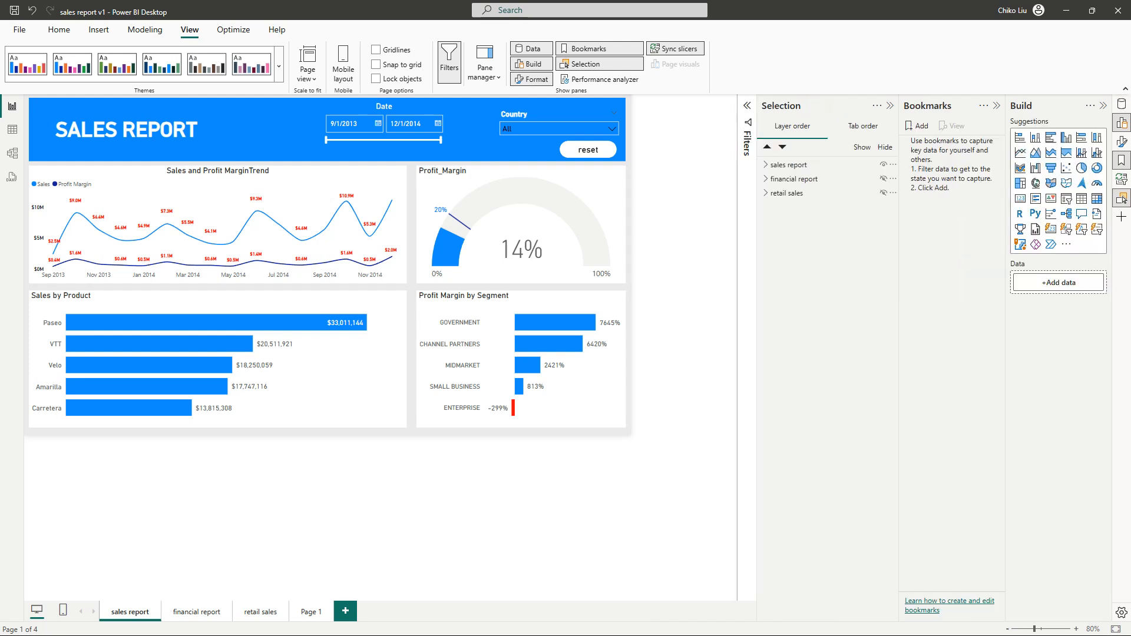
pyautogui.click(1103, 106)
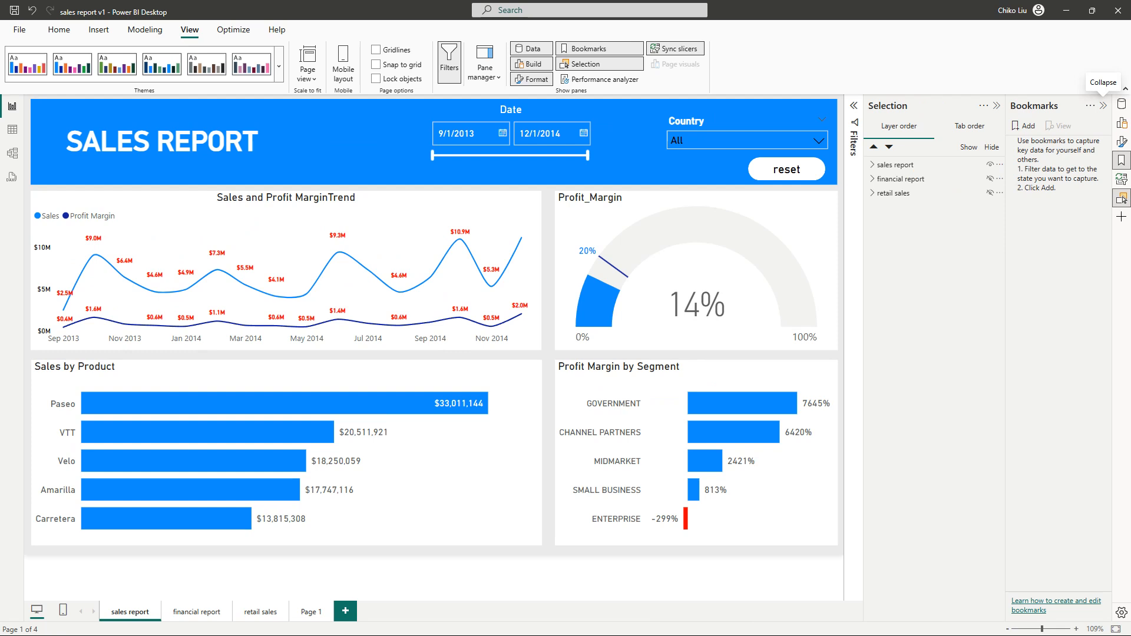
# - Add a bookmark of the current page state and name it "show sales report"
pyautogui.click(1024, 125)
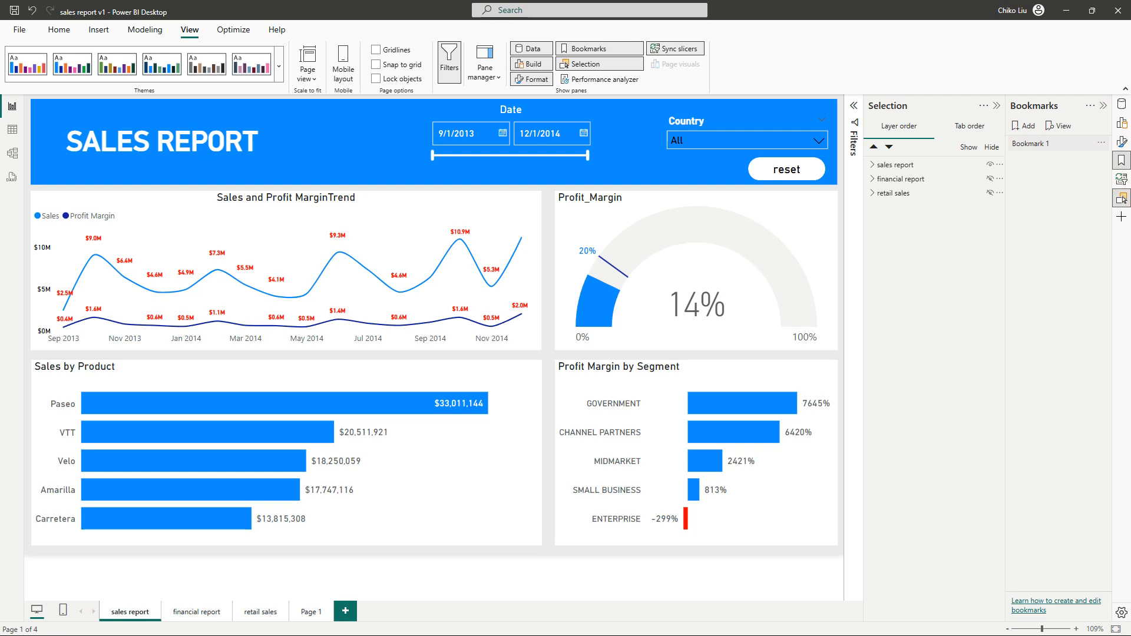
pyautogui.doubleClick(1031, 144)
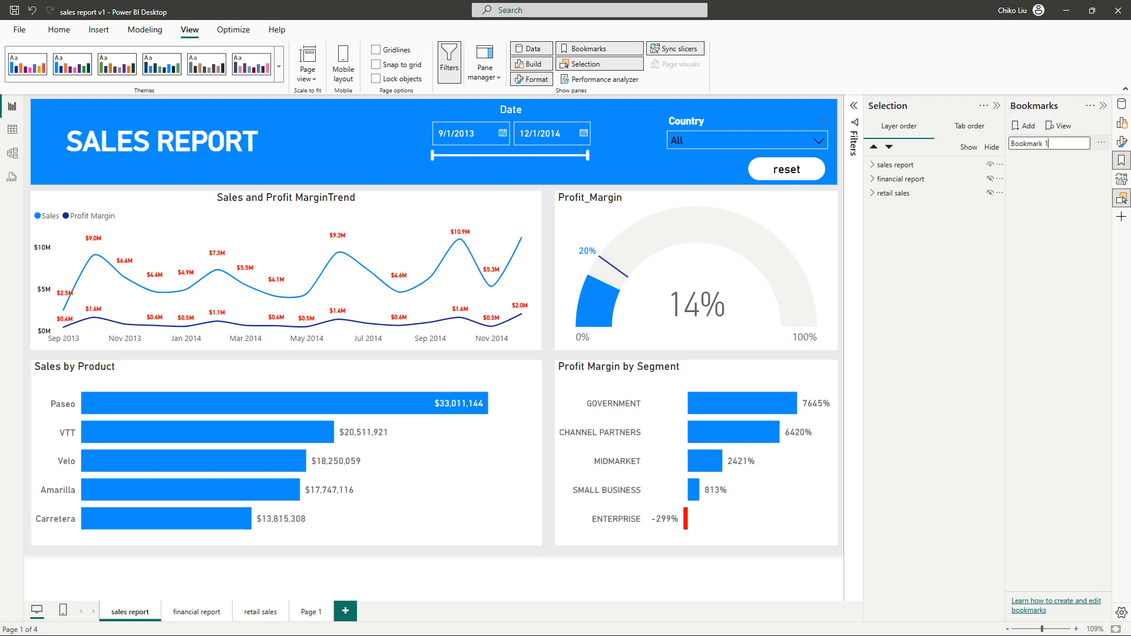
pyautogui.write('sohw')
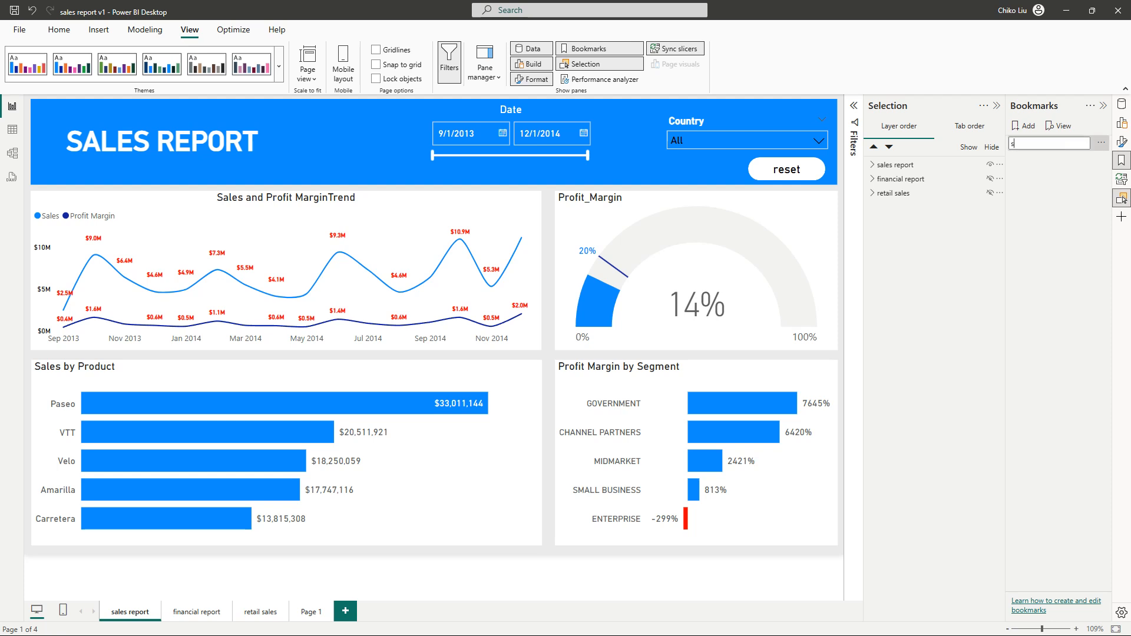
pyautogui.press('BackSpace')
pyautogui.press('BackSpace')
pyautogui.write('how sales report')
pyautogui.press('Return')
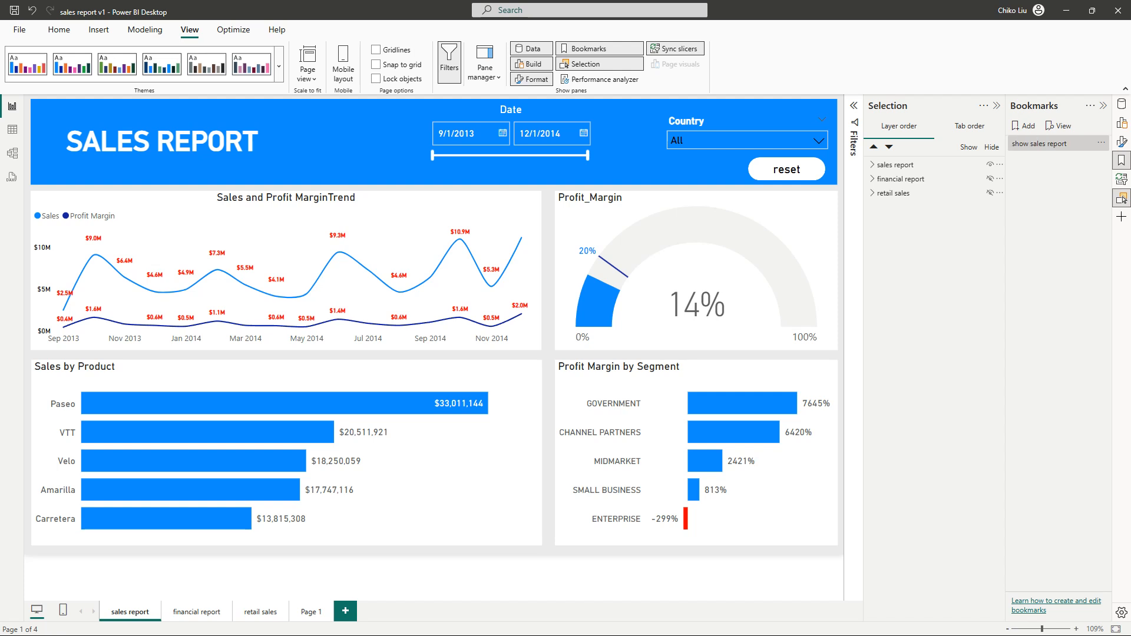
# - Add a second bookmark and name it "show financial report"
pyautogui.click(1024, 126)
pyautogui.doubleClick(1031, 159)
pyautogui.hotkey('ctrl', 'a')
pyautogui.write('show')
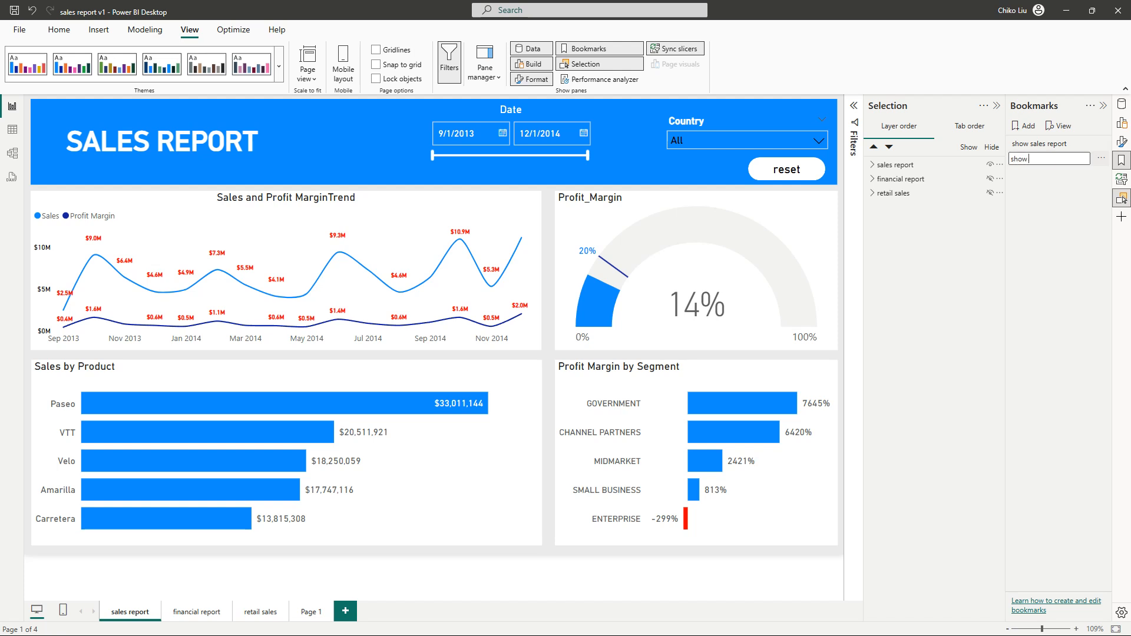
pyautogui.write(' financial repo')
pyautogui.press('Return')
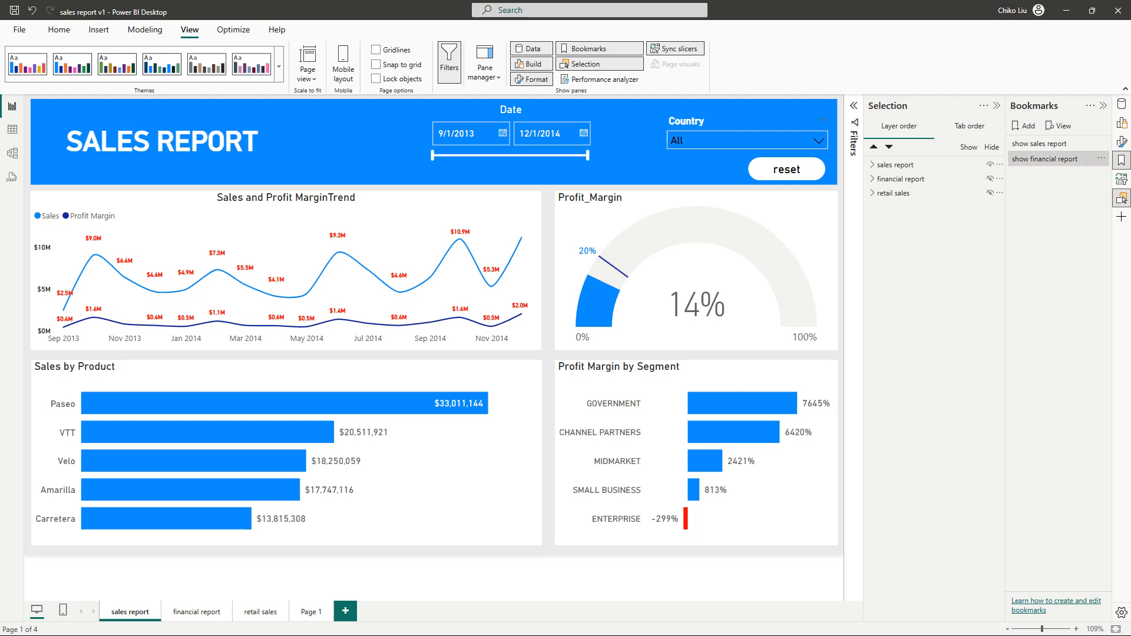
# - Add a third bookmark, name it "show retail sales", and select it
pyautogui.click(1024, 125)
pyautogui.doubleClick(1037, 174)
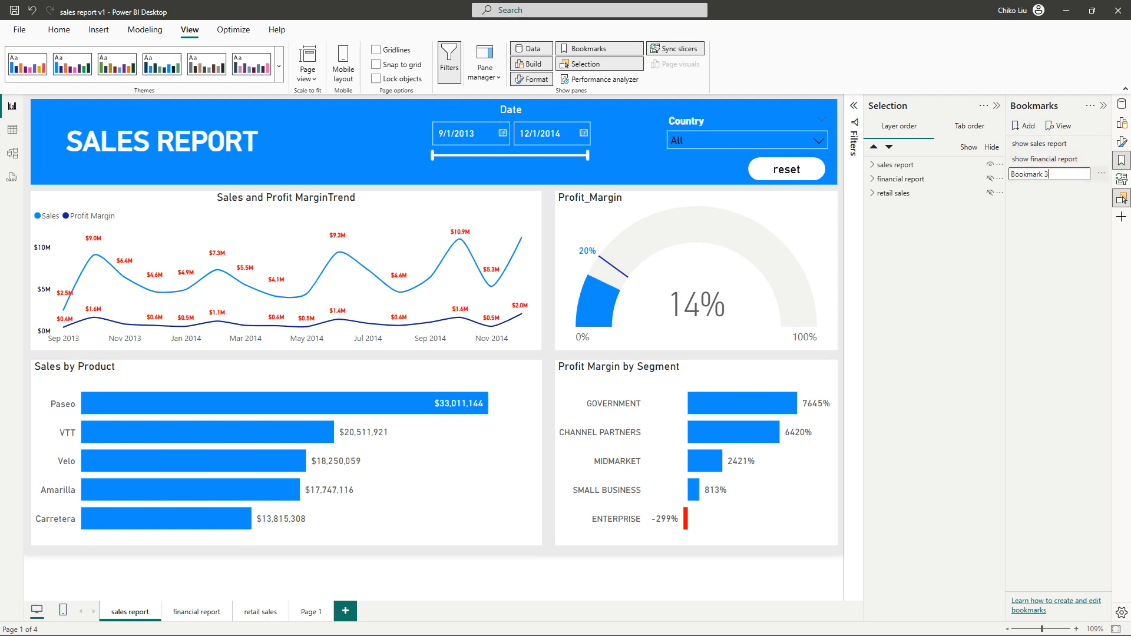
pyautogui.hotkey('ctrl', 'a')
pyautogui.write('show retail sales')
pyautogui.press('Return')
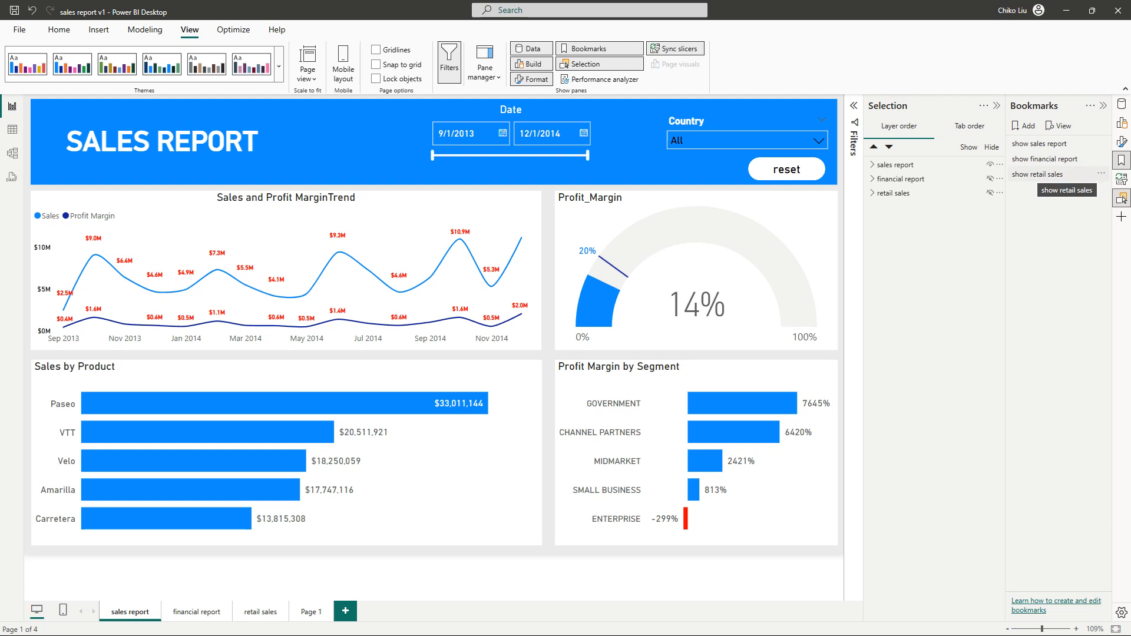
pyautogui.click(1054, 175)
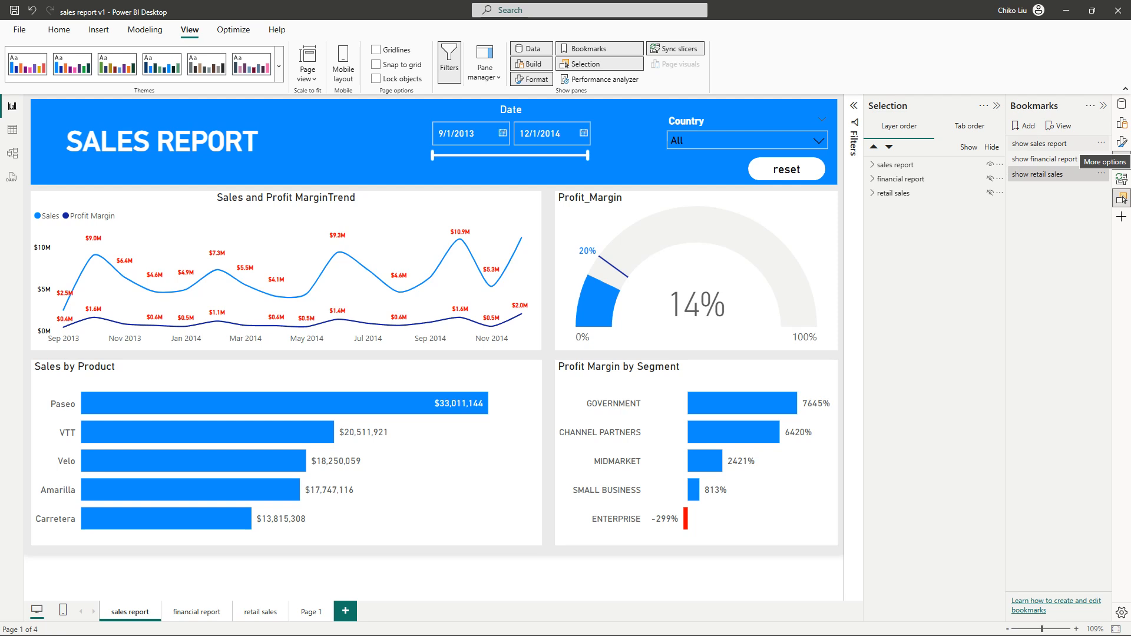
# - Exclude data from the show sales report bookmark and limit it to selected visuals
pyautogui.click(1102, 143)
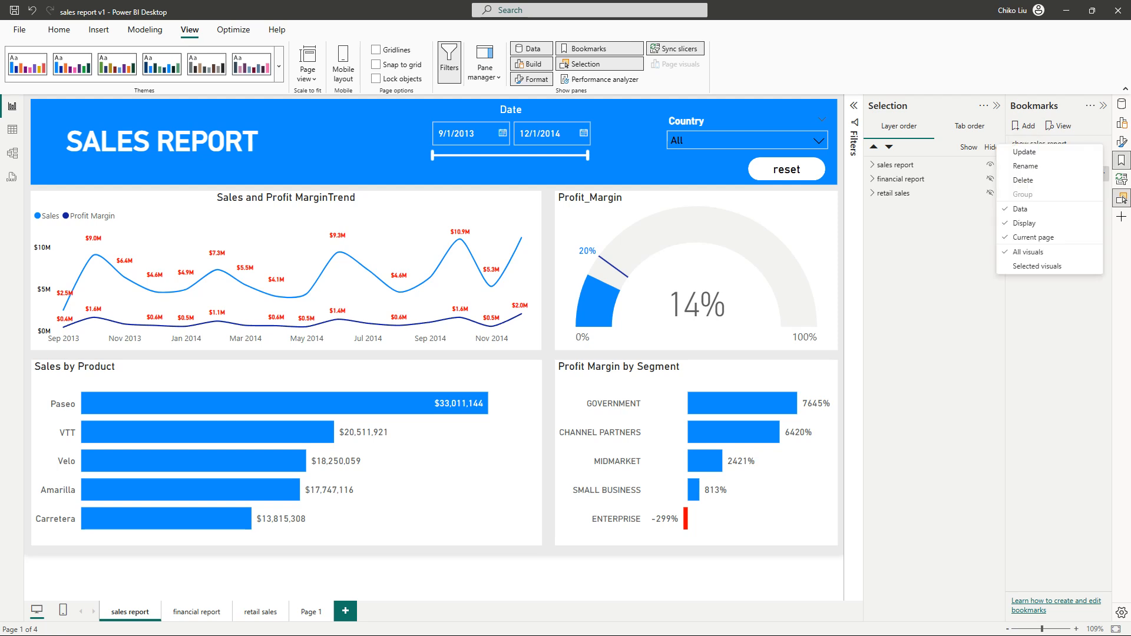
pyautogui.click(1039, 143)
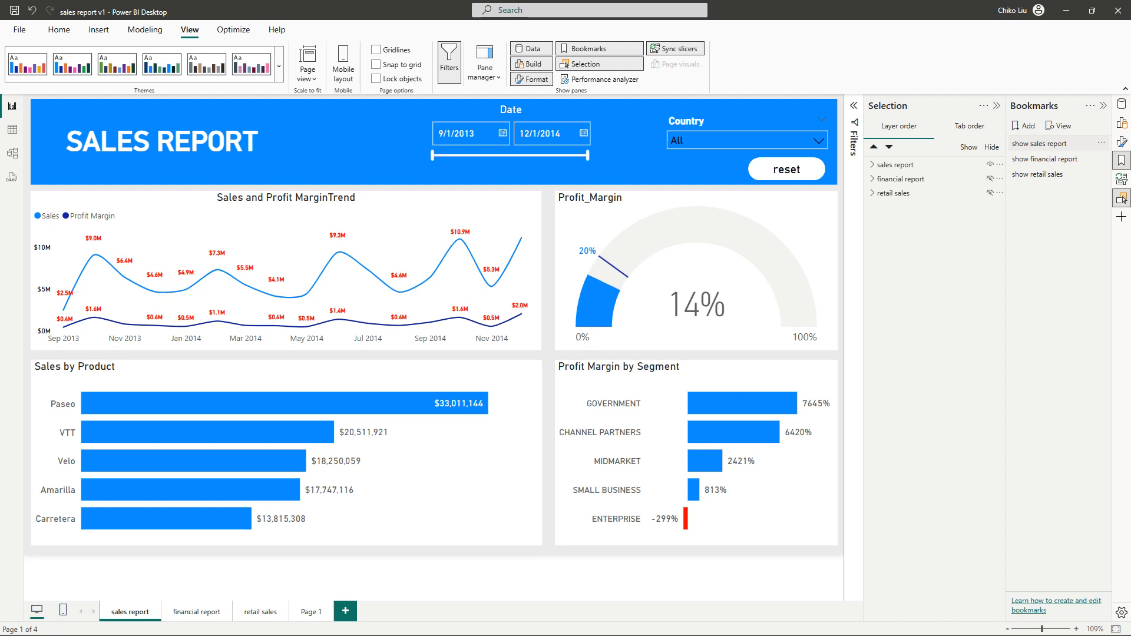
pyautogui.click(1101, 143)
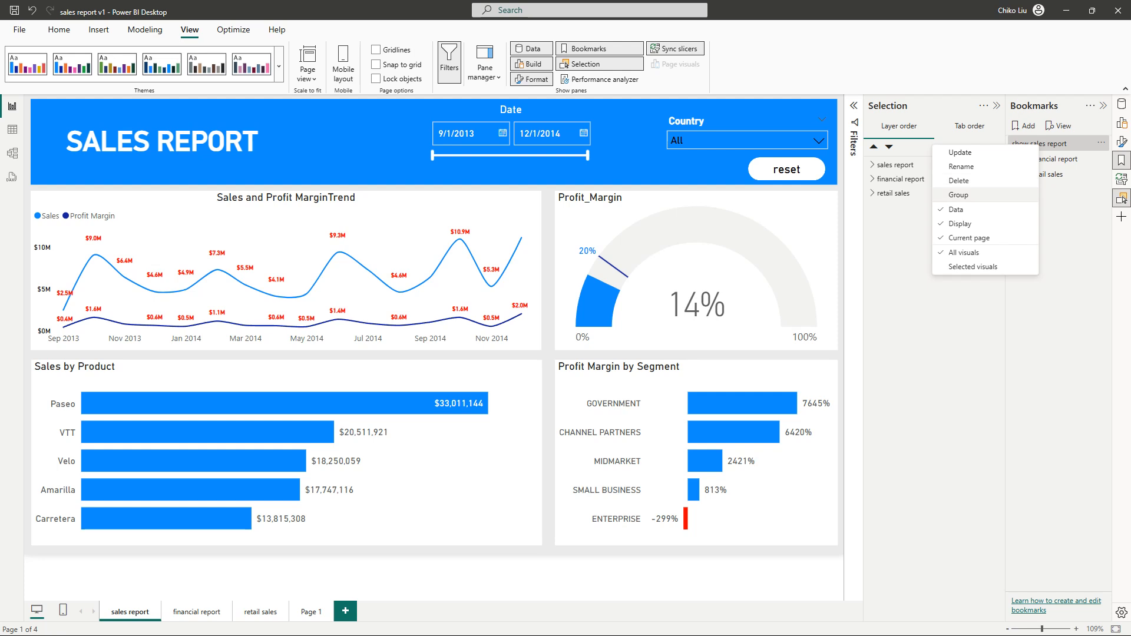
pyautogui.click(956, 209)
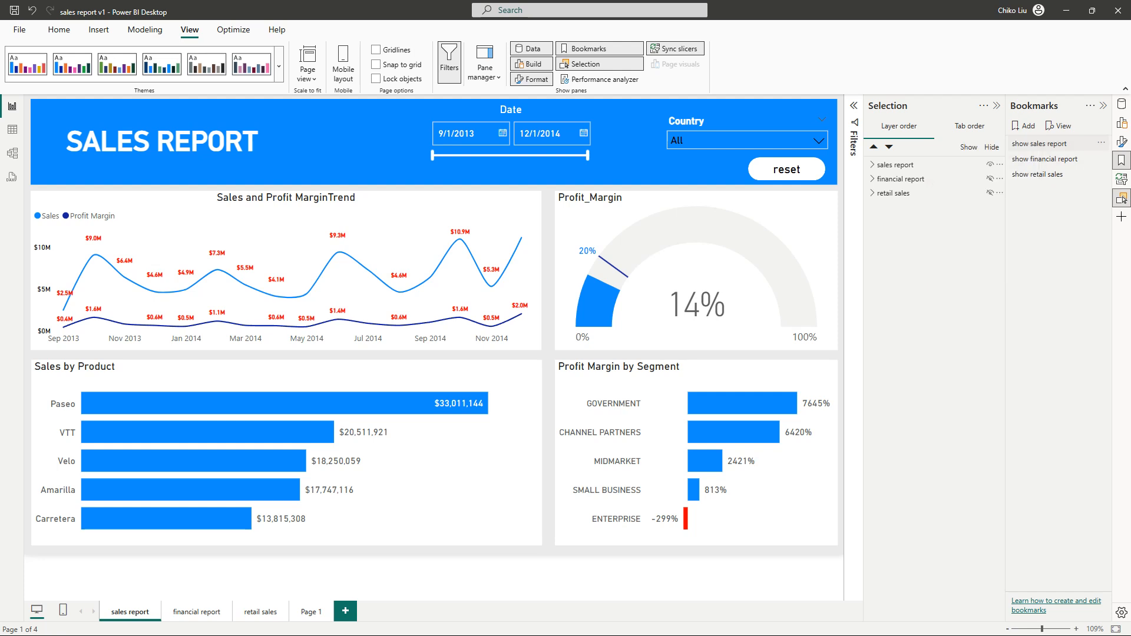
pyautogui.click(1101, 143)
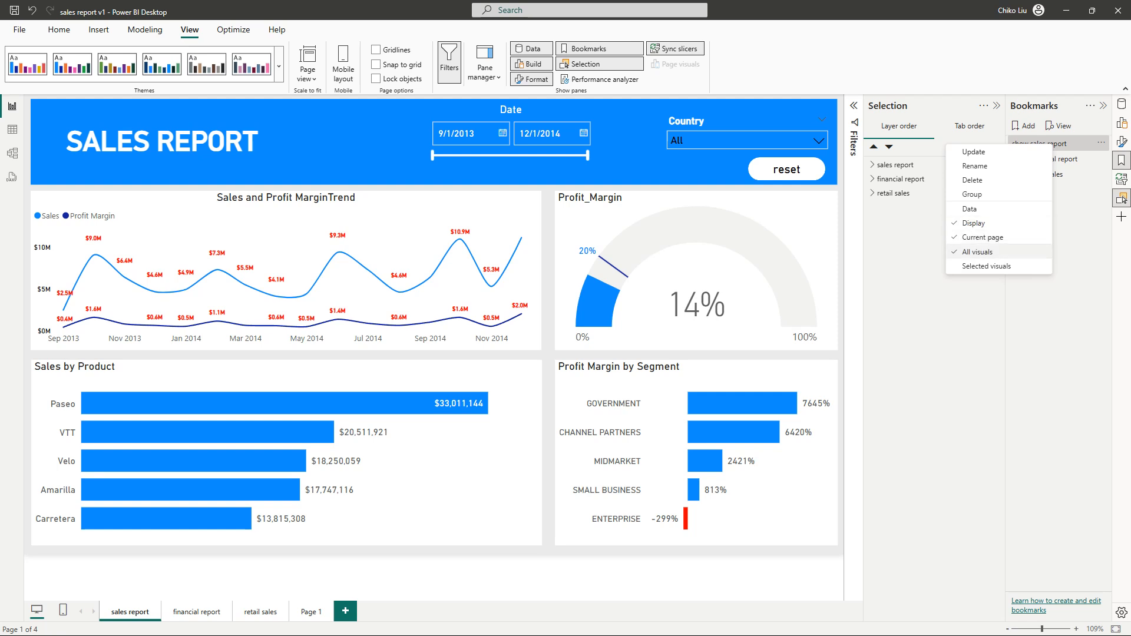
pyautogui.click(987, 267)
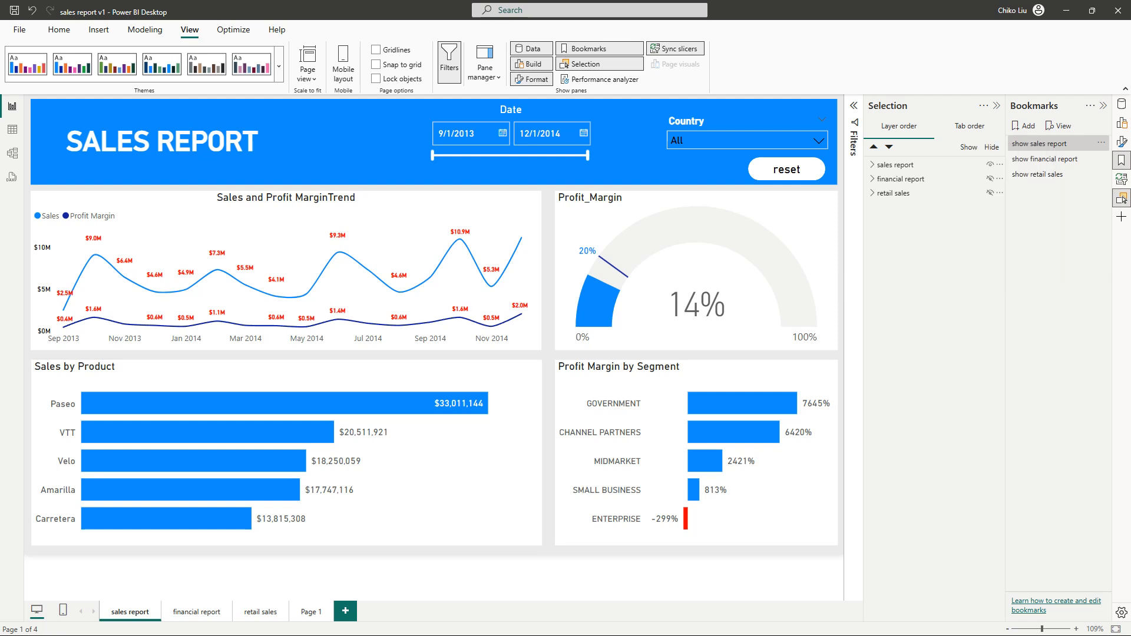
# - Exclude data from the show financial report bookmark and limit it to selected visuals
pyautogui.click(1101, 159)
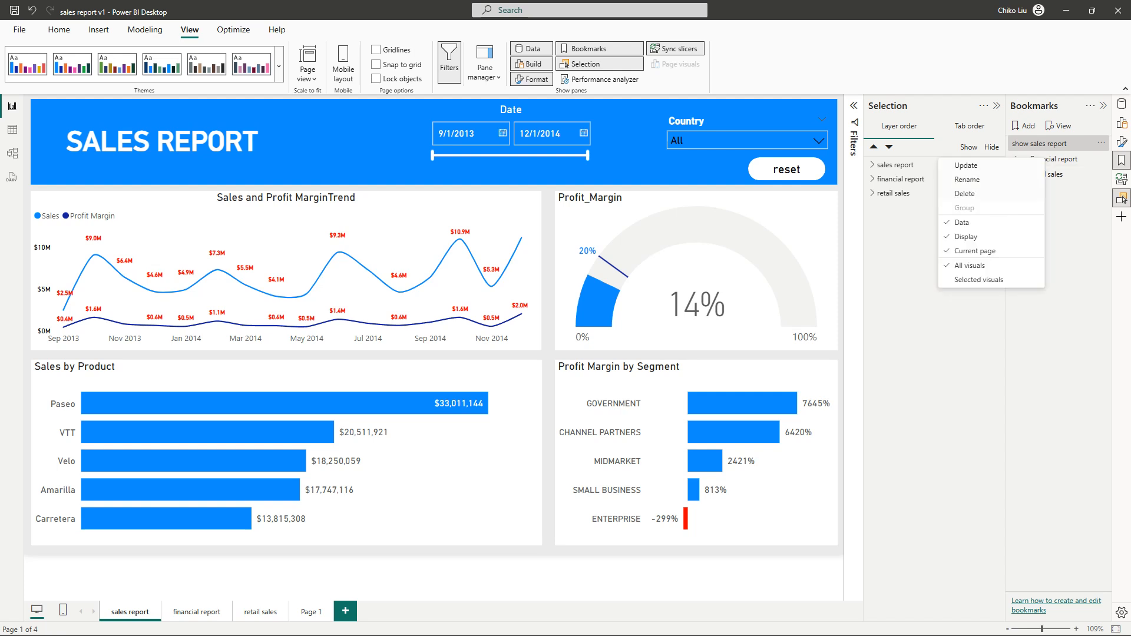
pyautogui.click(986, 222)
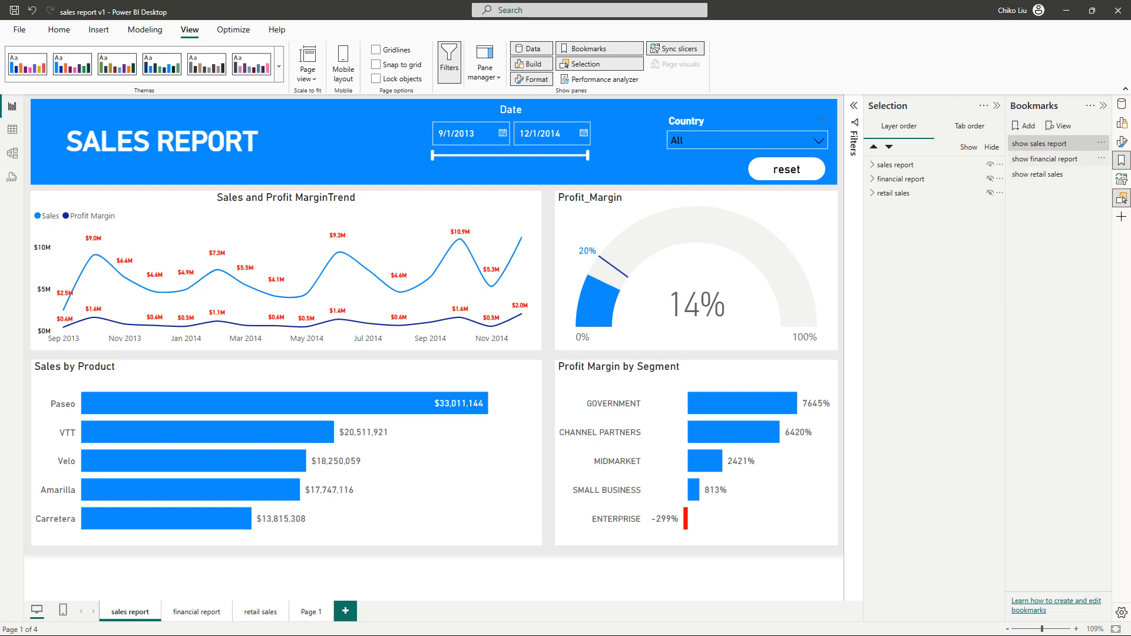
pyautogui.click(1101, 175)
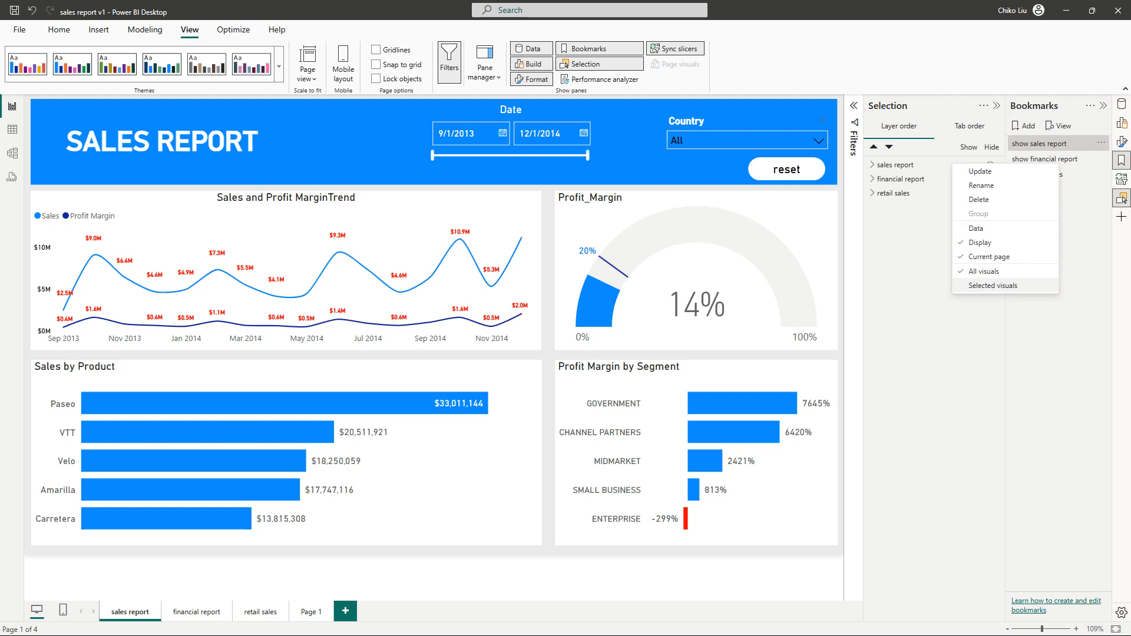
pyautogui.click(995, 286)
# - Exclude data from the show retail sales bookmark and limit it to selected visuals
pyautogui.click(1101, 175)
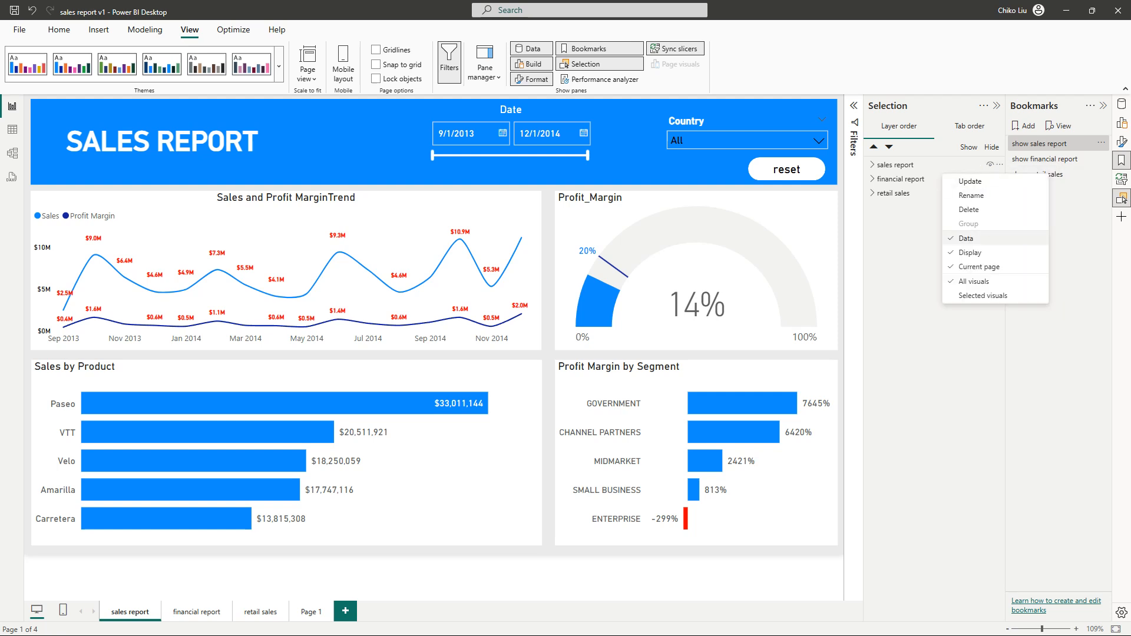
pyautogui.click(967, 238)
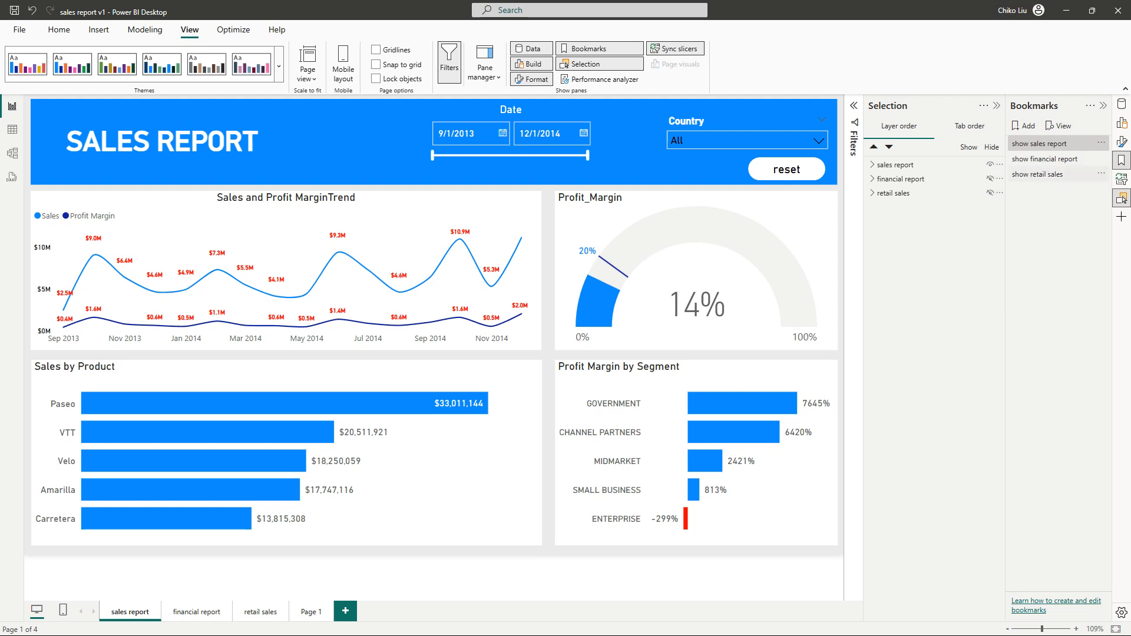
pyautogui.click(1101, 175)
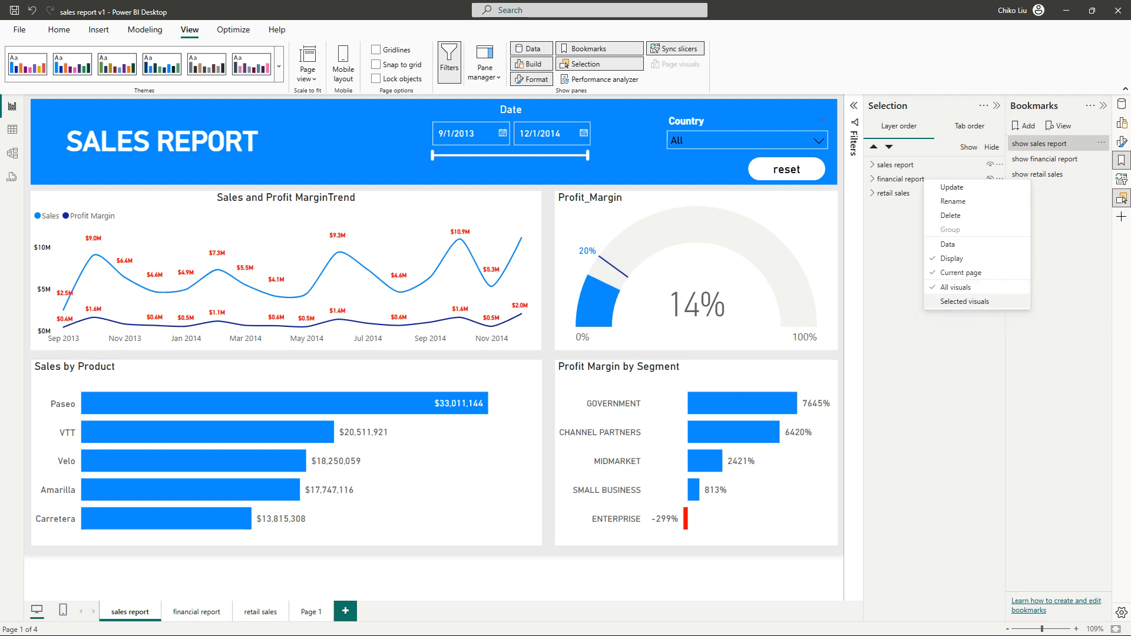
pyautogui.click(964, 301)
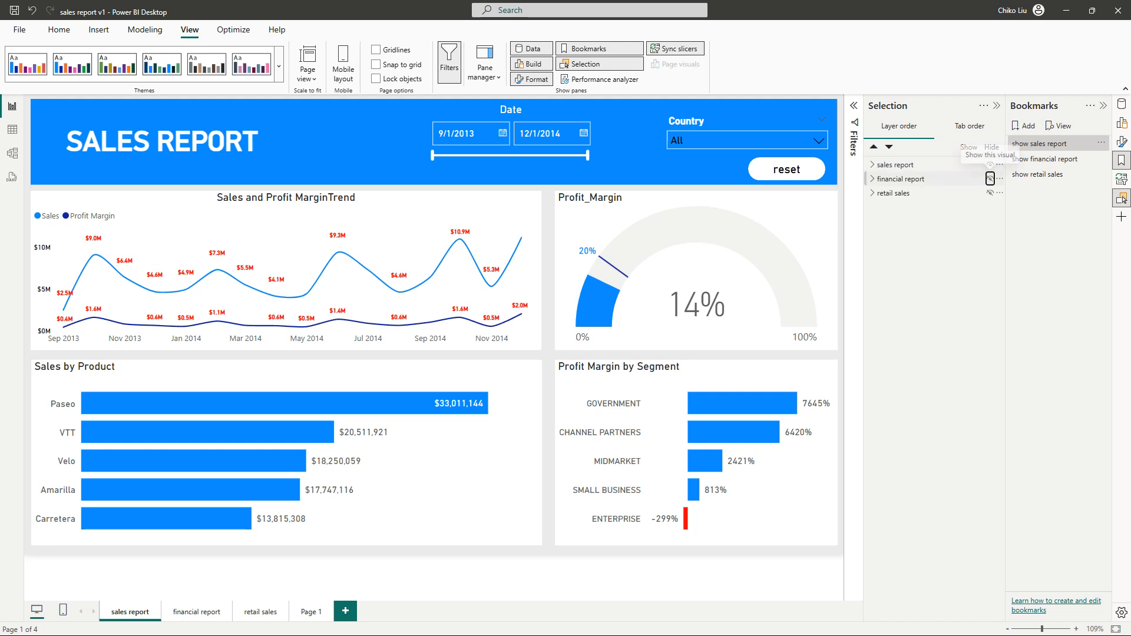
# - Unhide the financial report and retail sales groups briefly, and hide both groups again
pyautogui.click(990, 179)
pyautogui.click(990, 193)
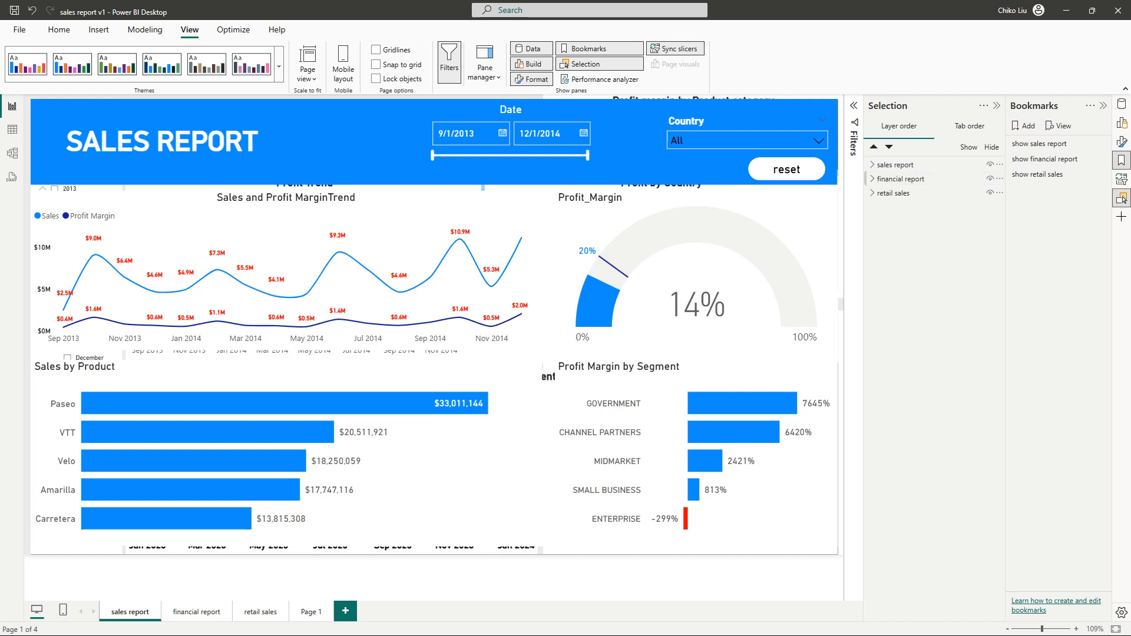
pyautogui.click(990, 178)
pyautogui.click(990, 192)
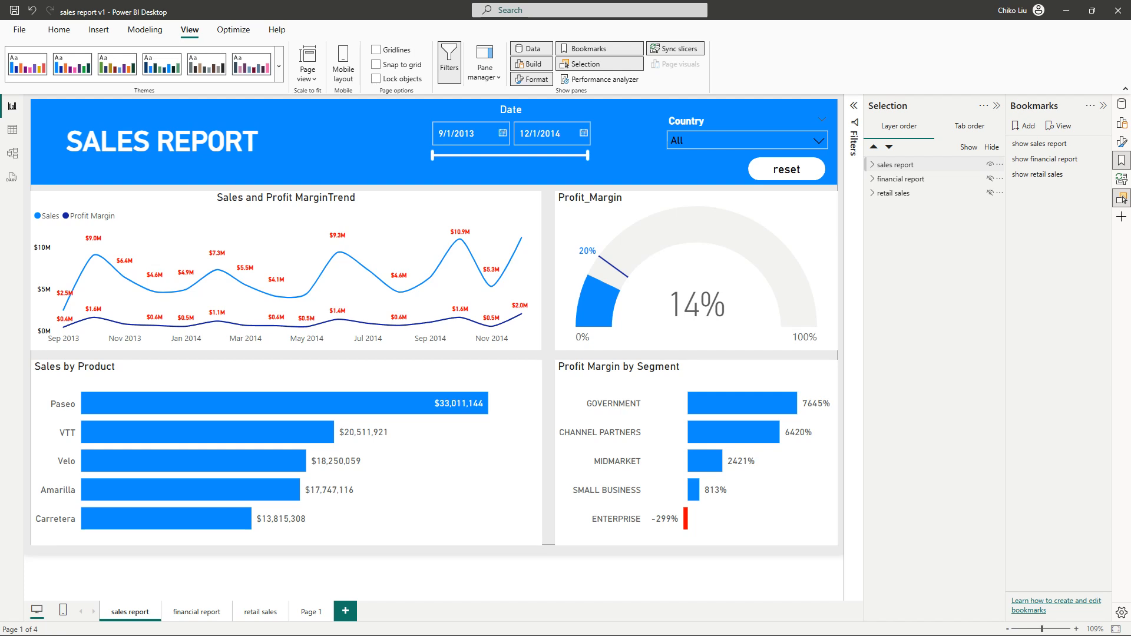
# - Select the sales report, financial report and retail sales groups together and update the show sales report bookmark with them
pyautogui.click(895, 164)
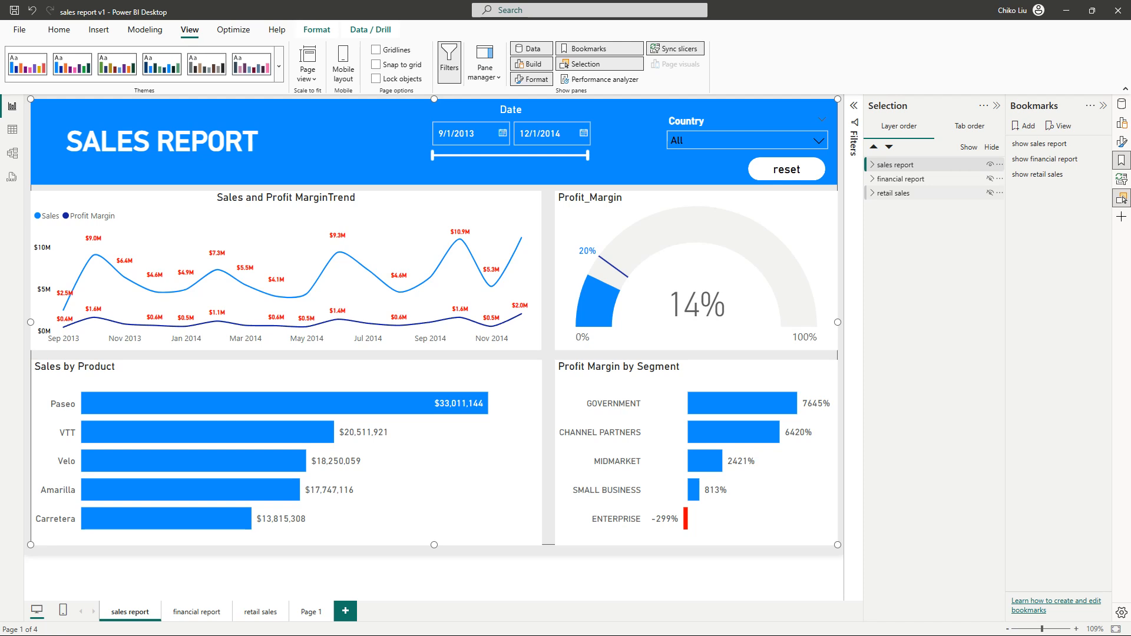
pyautogui.keyDown('shift'); pyautogui.click(896, 193); pyautogui.keyUp('shift')
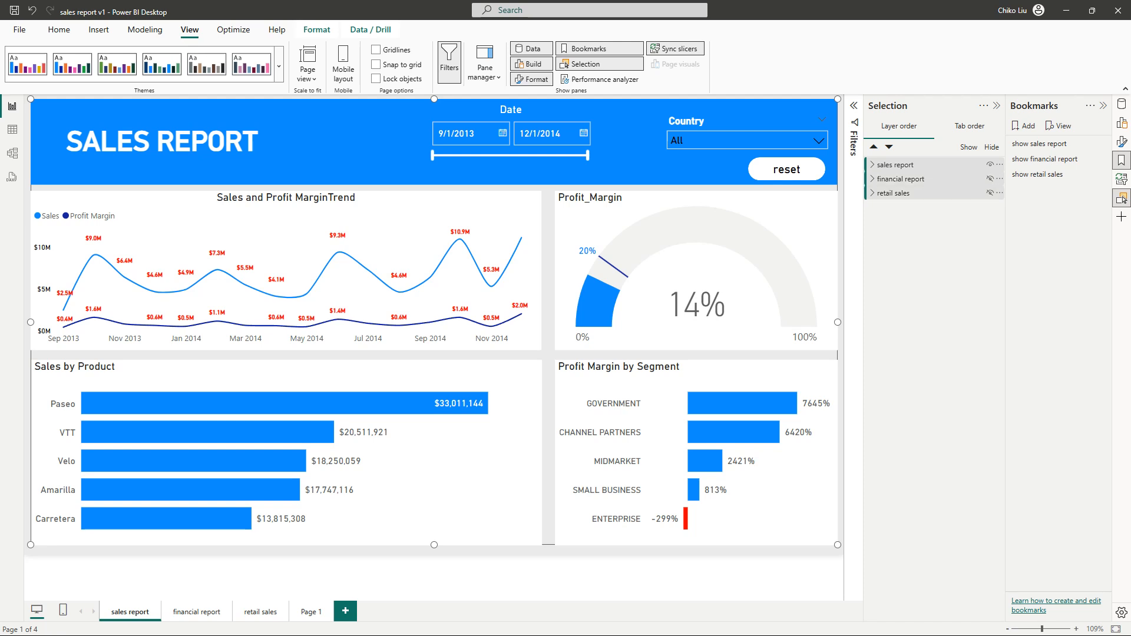
pyautogui.keyDown('ctrl'); pyautogui.click(900, 179); pyautogui.keyUp('ctrl')
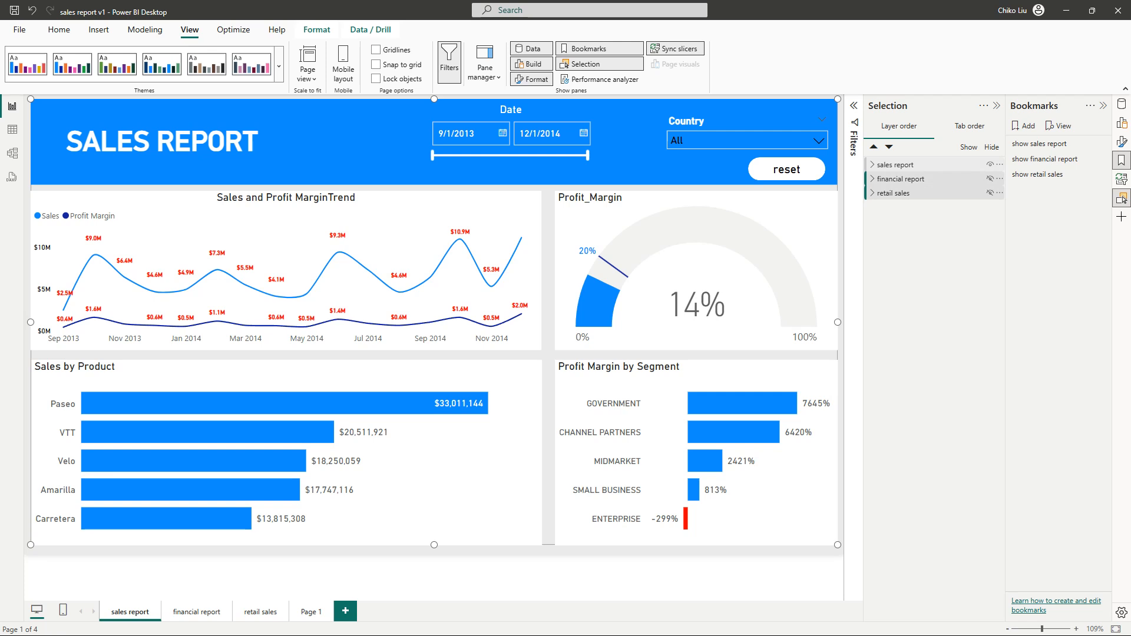
pyautogui.keyDown('ctrl'); pyautogui.click(901, 179); pyautogui.keyUp('ctrl')
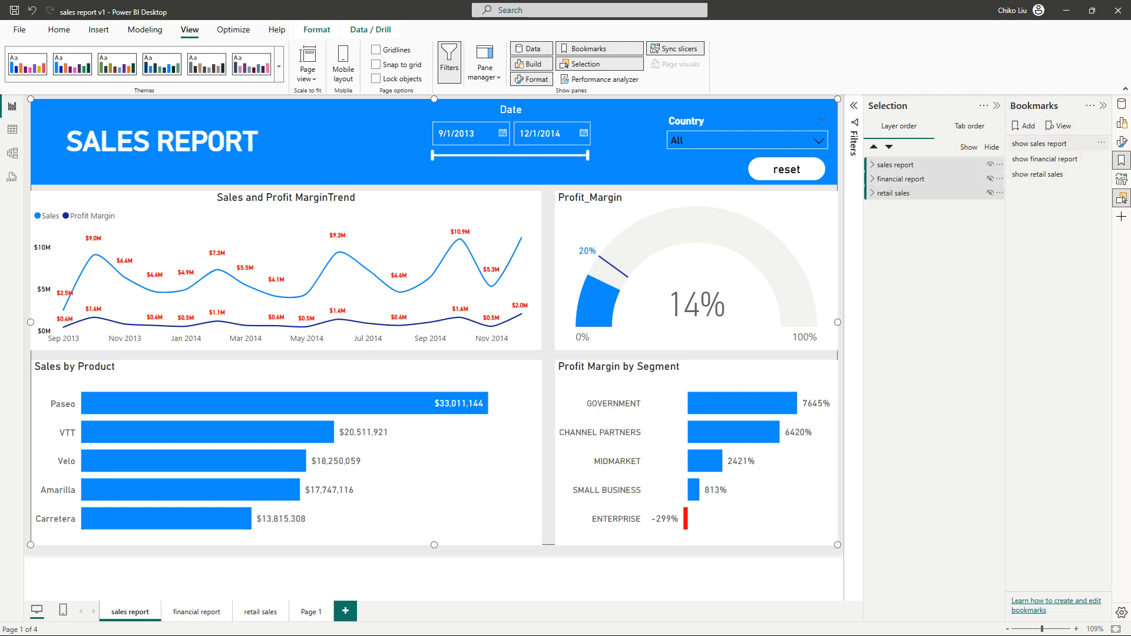
pyautogui.click(1101, 143)
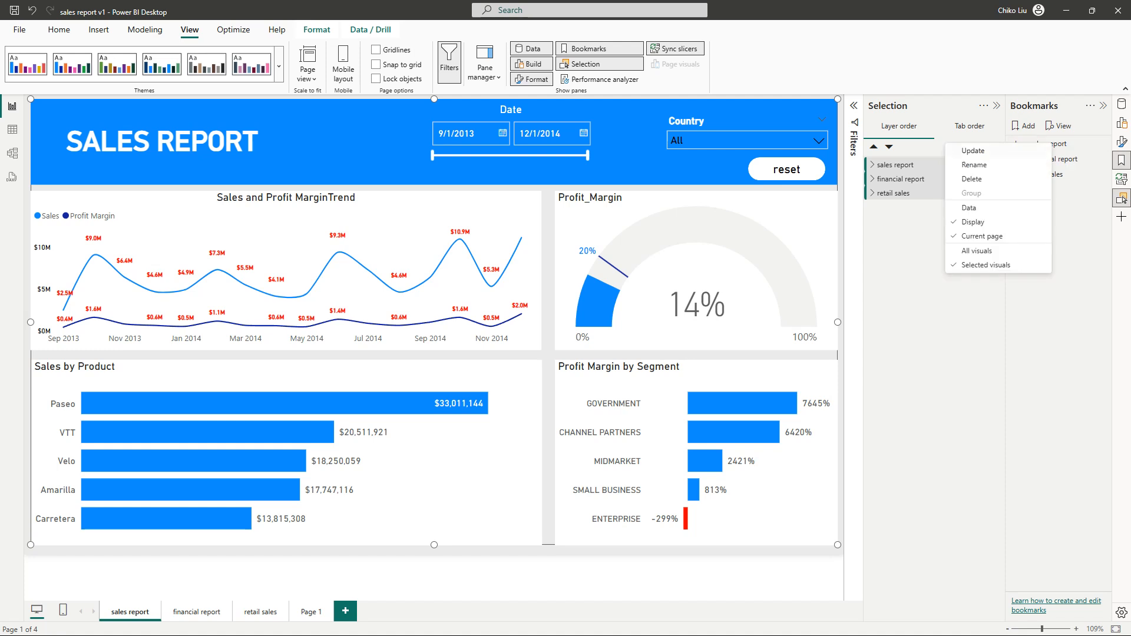
pyautogui.click(1025, 151)
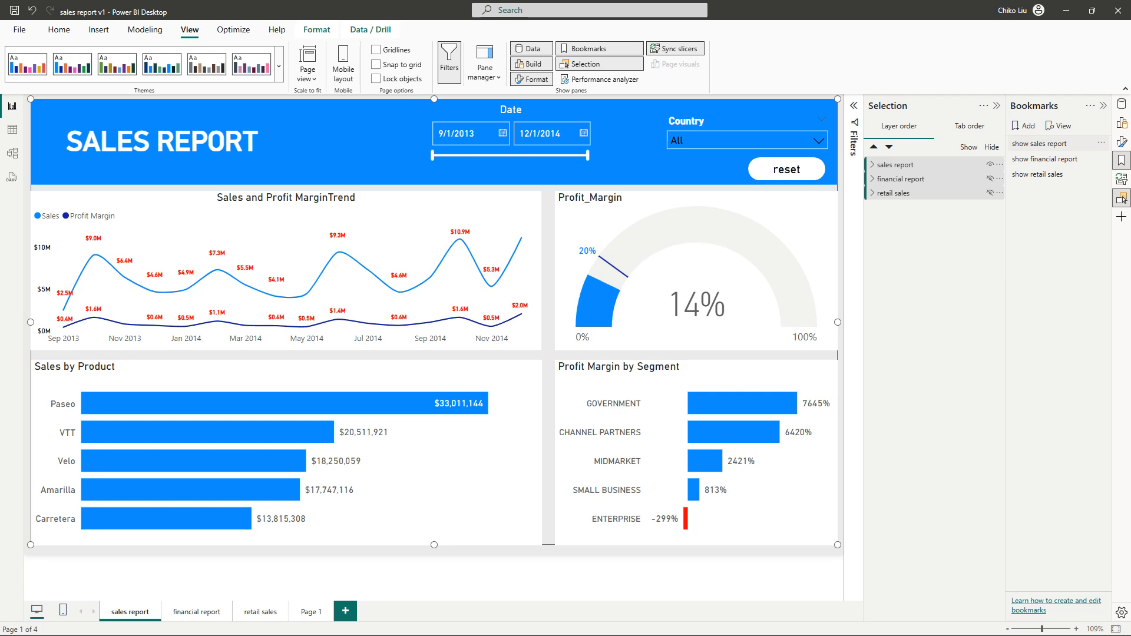
# - Test the show sales report bookmark by unhiding the financial report and retail sales groups and reapplying the bookmark
pyautogui.click(1039, 143)
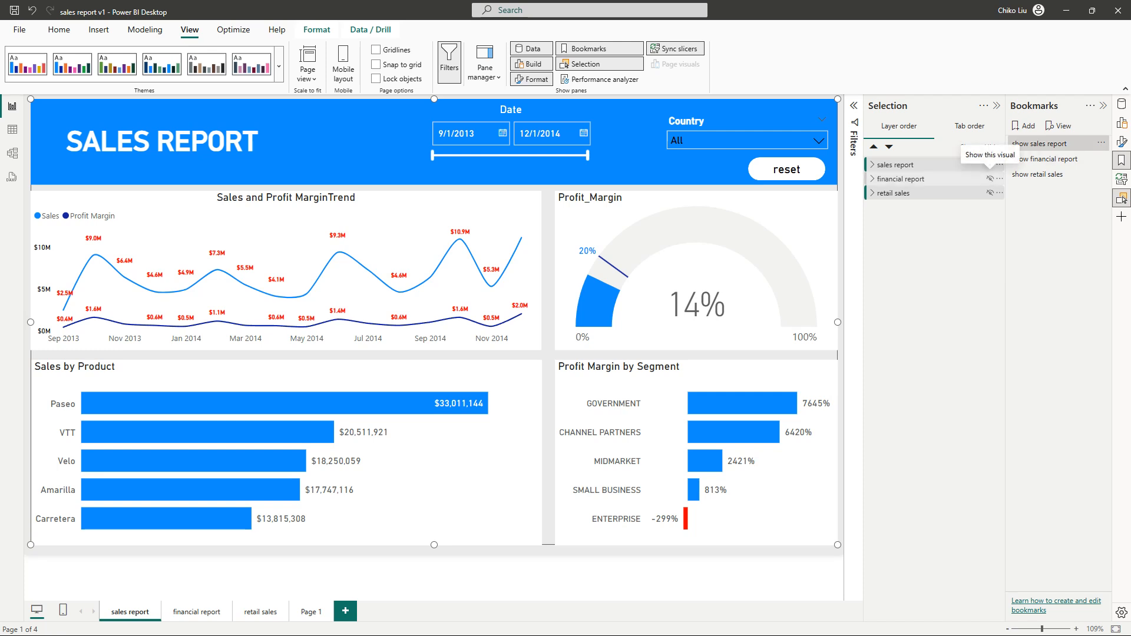
pyautogui.click(990, 178)
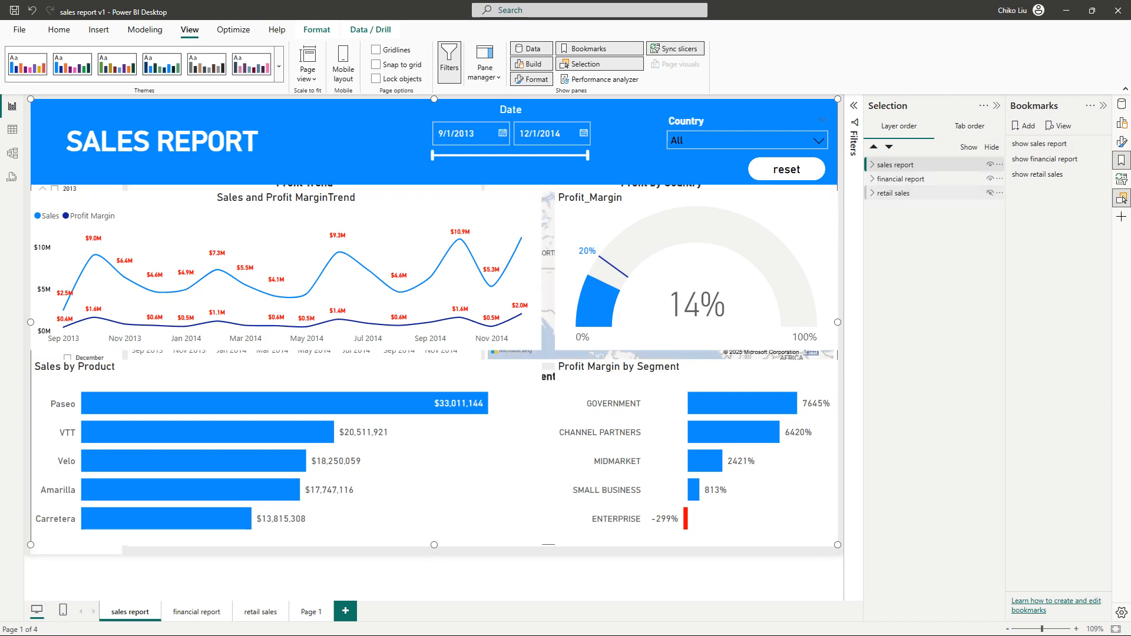
pyautogui.click(990, 192)
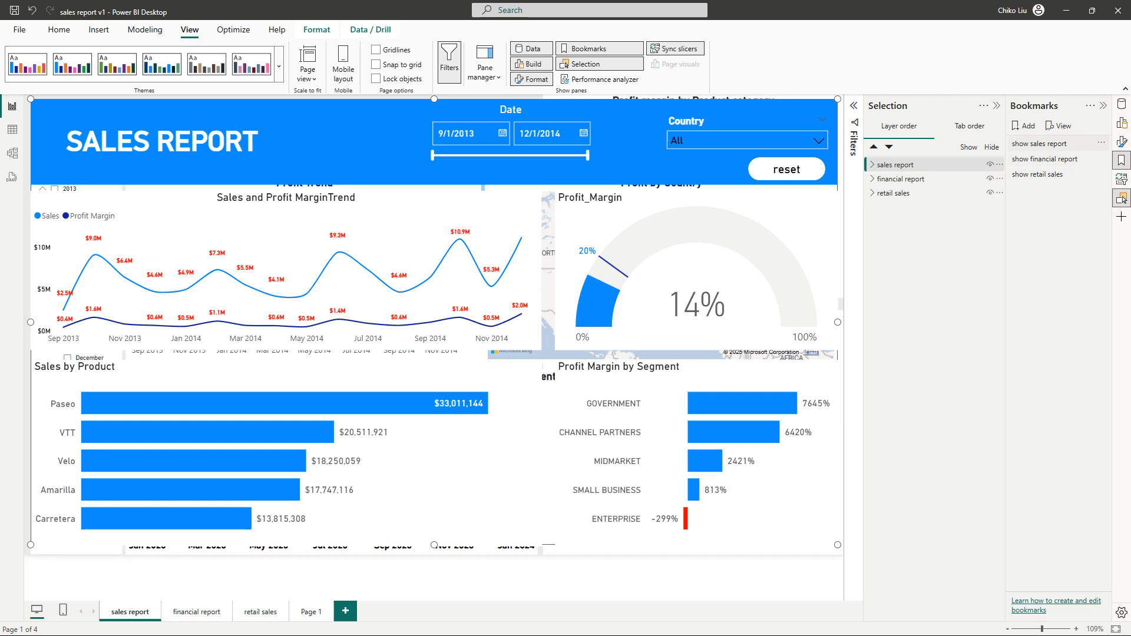
pyautogui.click(1040, 144)
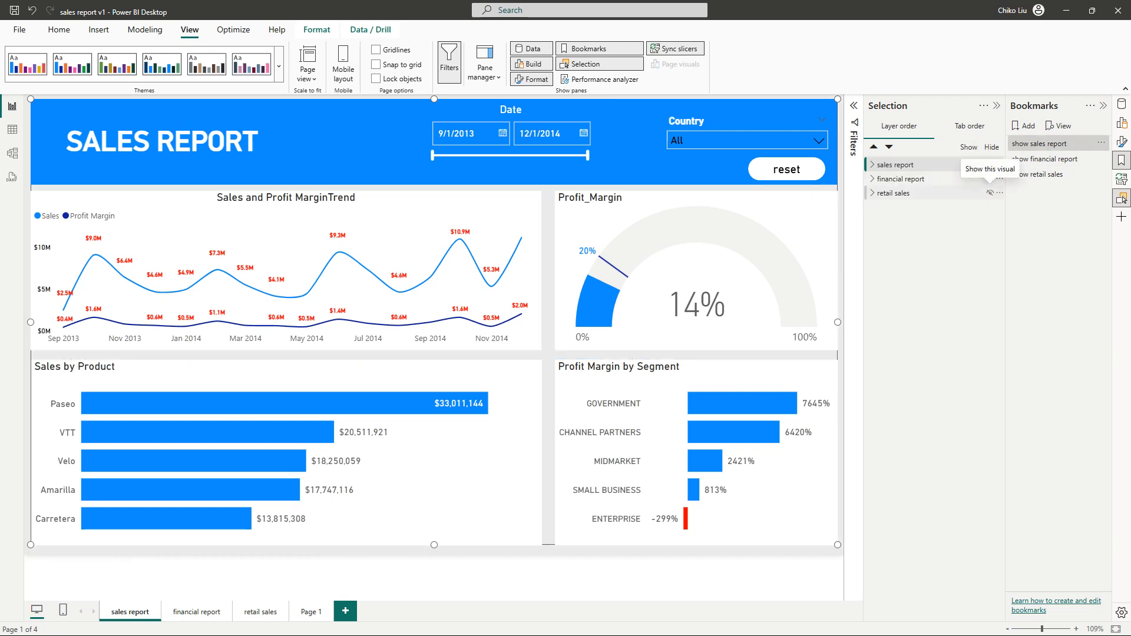
pyautogui.click(991, 178)
pyautogui.click(991, 193)
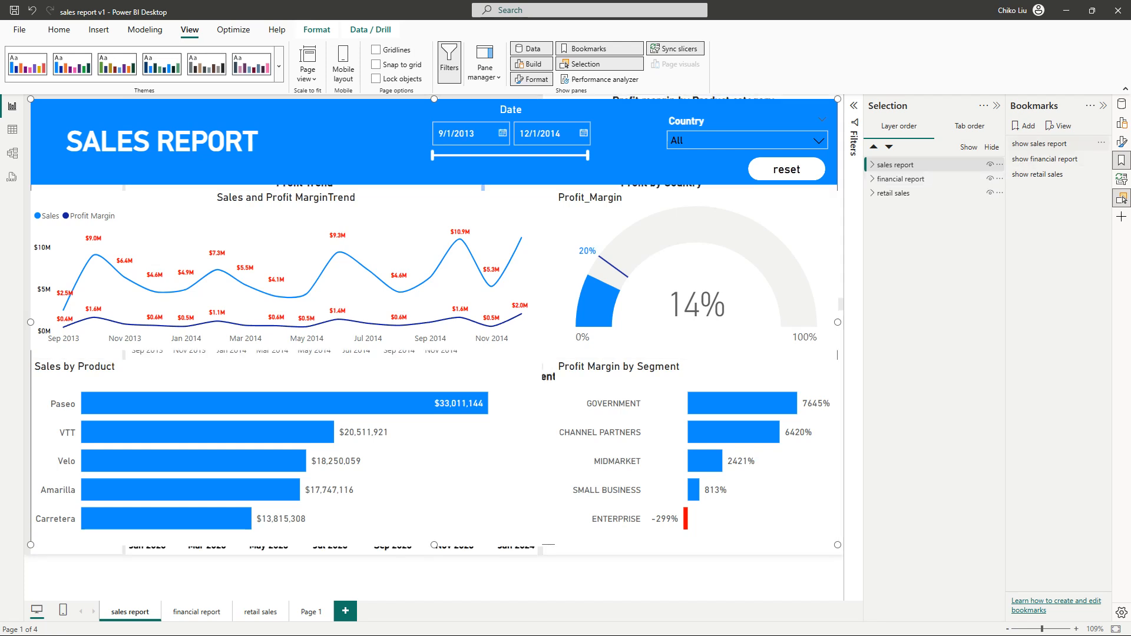
pyautogui.click(1040, 143)
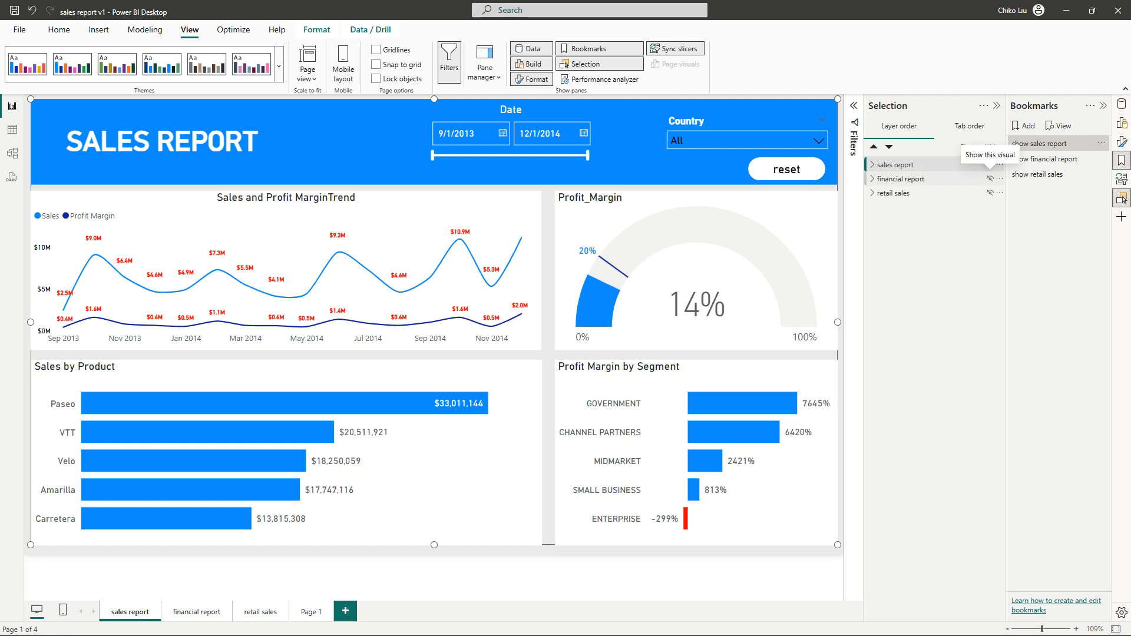
# - Hide the sales report group and unhide the financial report group
pyautogui.click(990, 165)
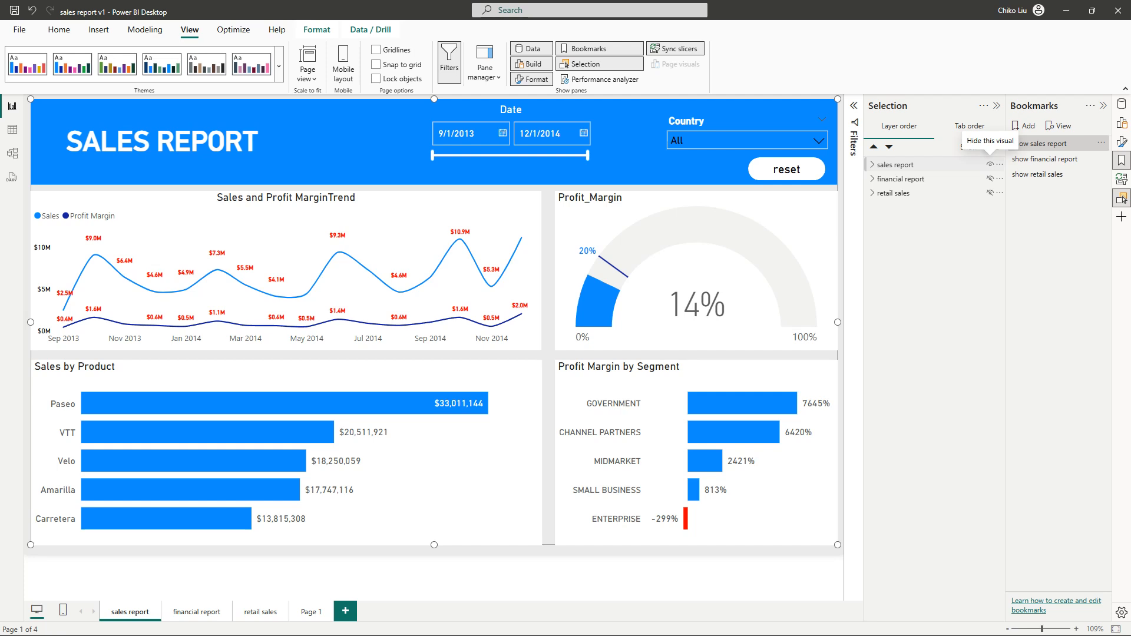
pyautogui.click(990, 164)
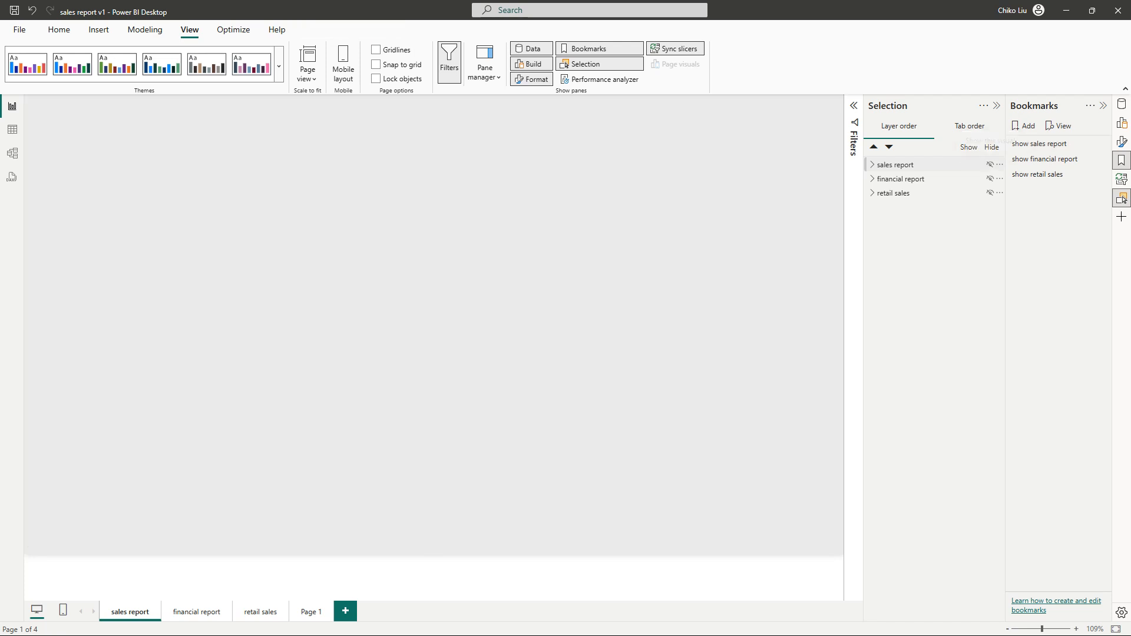
pyautogui.click(990, 179)
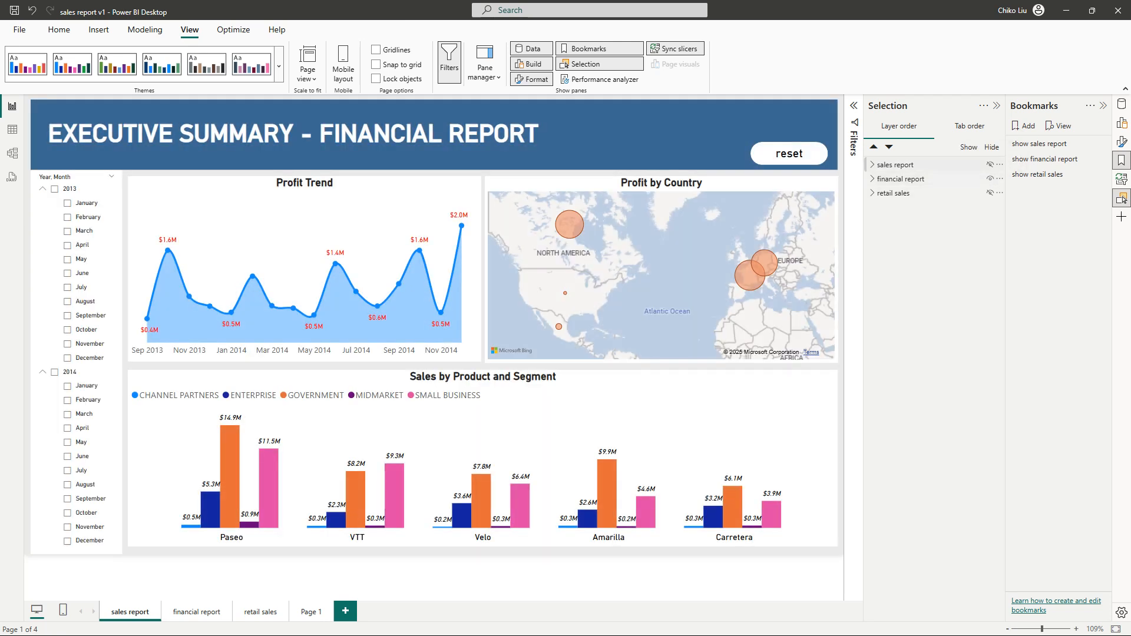
# - Select the sales report, financial report and retail sales groups together and update the show financial report bookmark with them
pyautogui.click(907, 165)
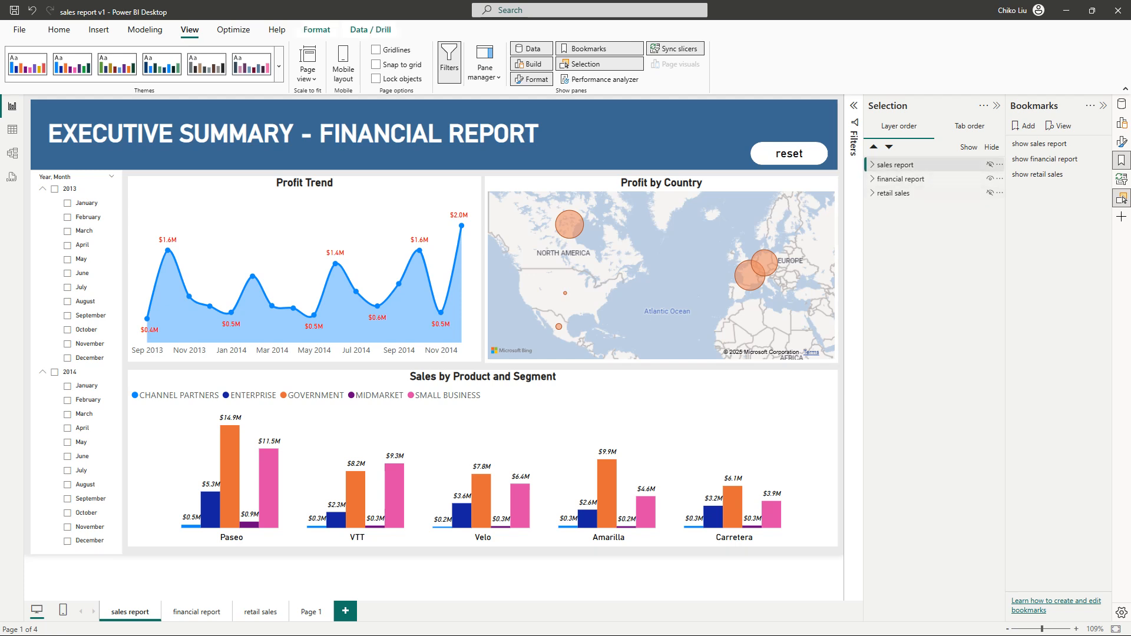
pyautogui.keyDown('ctrl'); pyautogui.click(907, 179); pyautogui.keyUp('ctrl')
pyautogui.keyDown('ctrl'); pyautogui.click(908, 193); pyautogui.keyUp('ctrl')
pyautogui.keyDown('ctrl'); pyautogui.click(908, 165); pyautogui.keyUp('ctrl')
pyautogui.keyDown('ctrl'); pyautogui.click(907, 179); pyautogui.keyUp('ctrl')
pyautogui.keyDown('ctrl'); pyautogui.click(907, 193); pyautogui.keyUp('ctrl')
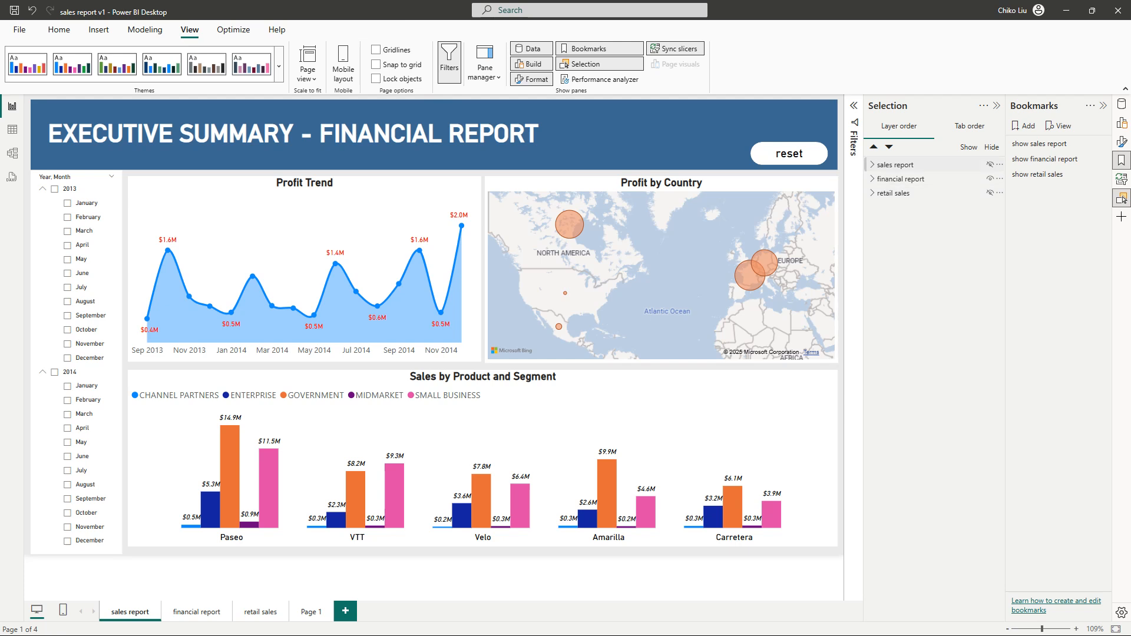
pyautogui.keyDown('ctrl'); pyautogui.click(907, 165); pyautogui.keyUp('ctrl')
pyautogui.keyDown('ctrl'); pyautogui.click(907, 193); pyautogui.keyUp('ctrl')
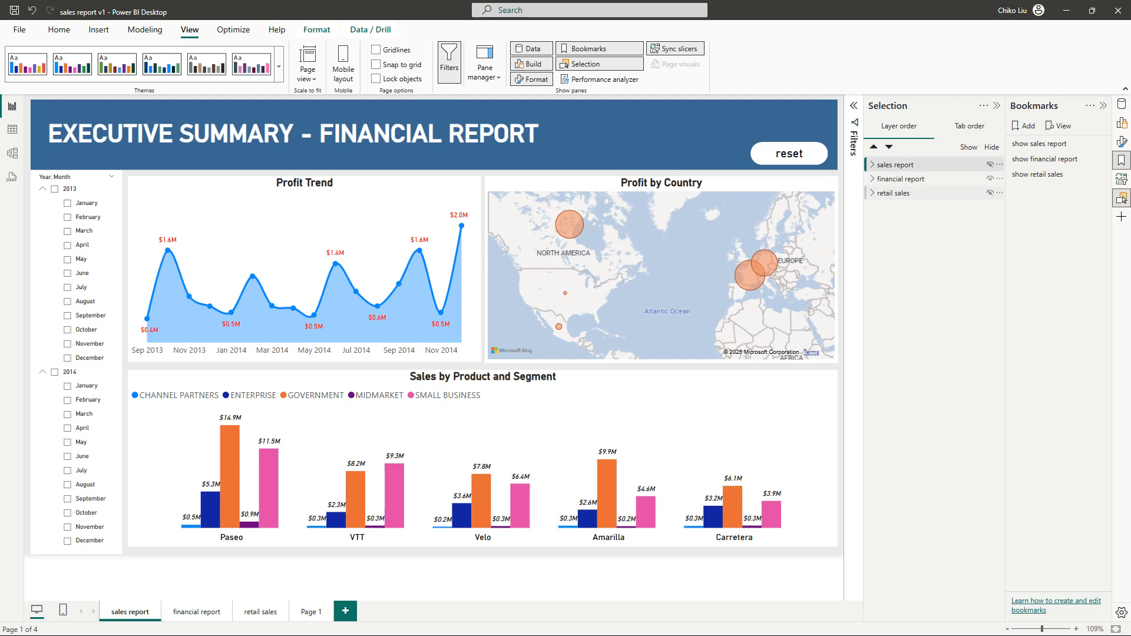
pyautogui.keyDown('ctrl'); pyautogui.click(908, 179); pyautogui.keyUp('ctrl')
pyautogui.keyDown('ctrl'); pyautogui.click(907, 193); pyautogui.keyUp('ctrl')
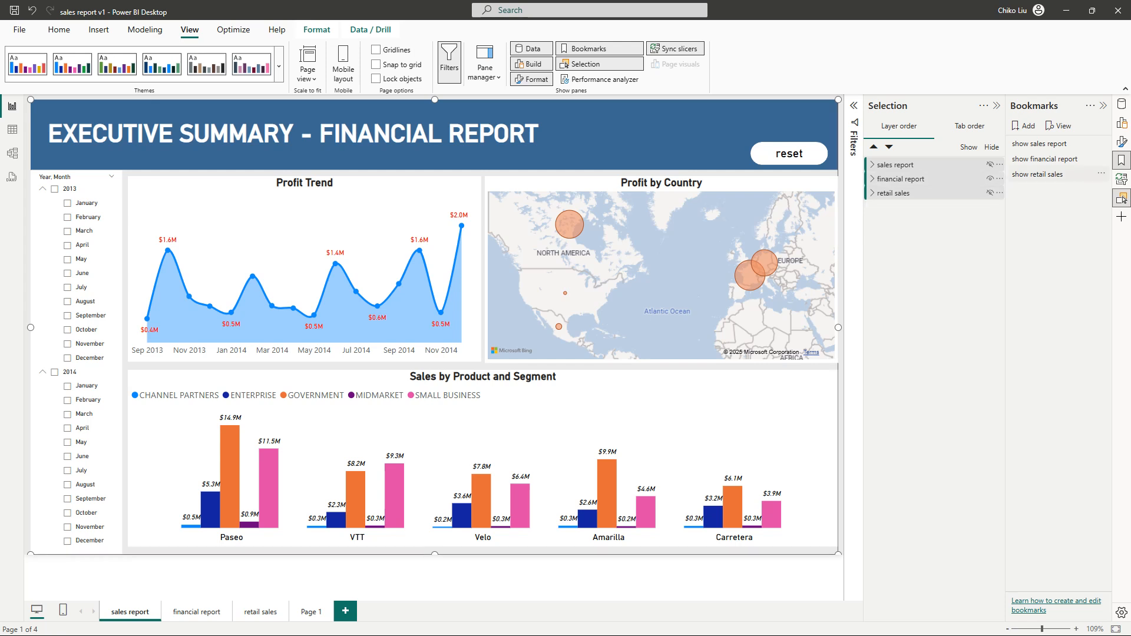
pyautogui.click(1102, 158)
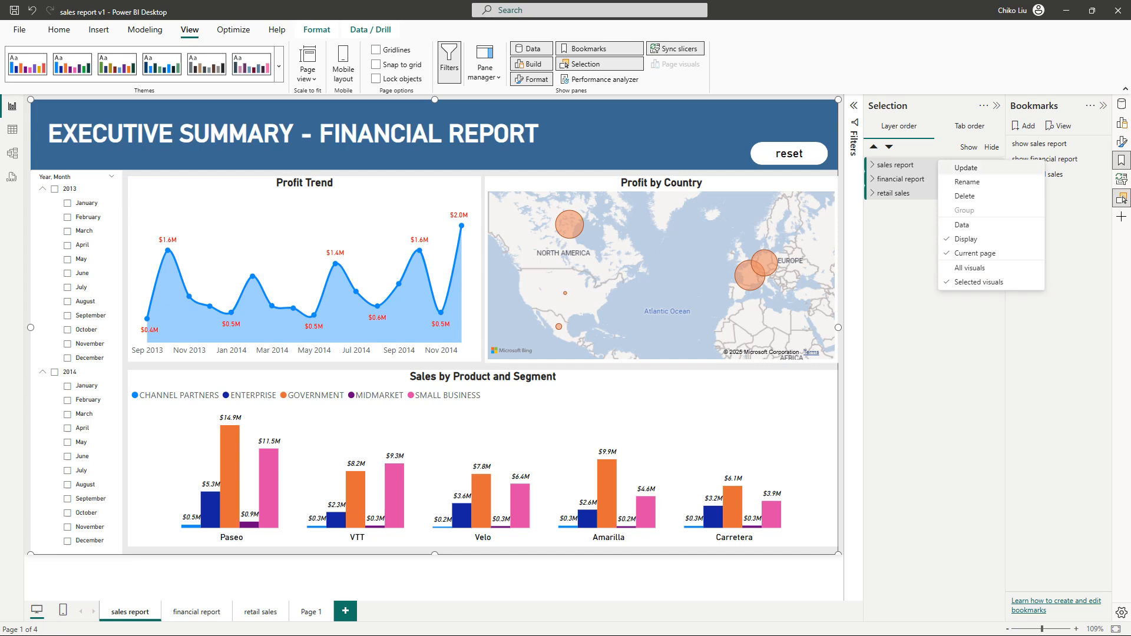
pyautogui.click(1001, 167)
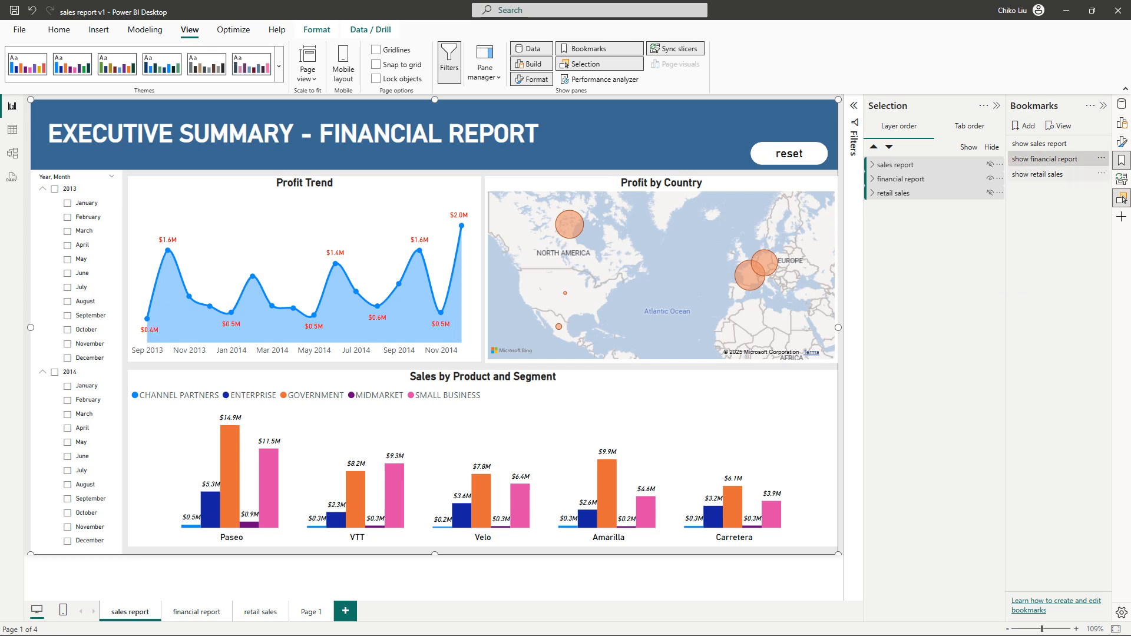
# - Unhide the sales report group in the show sales report bookmark's view and update that bookmark with all three groups selected
pyautogui.click(1055, 144)
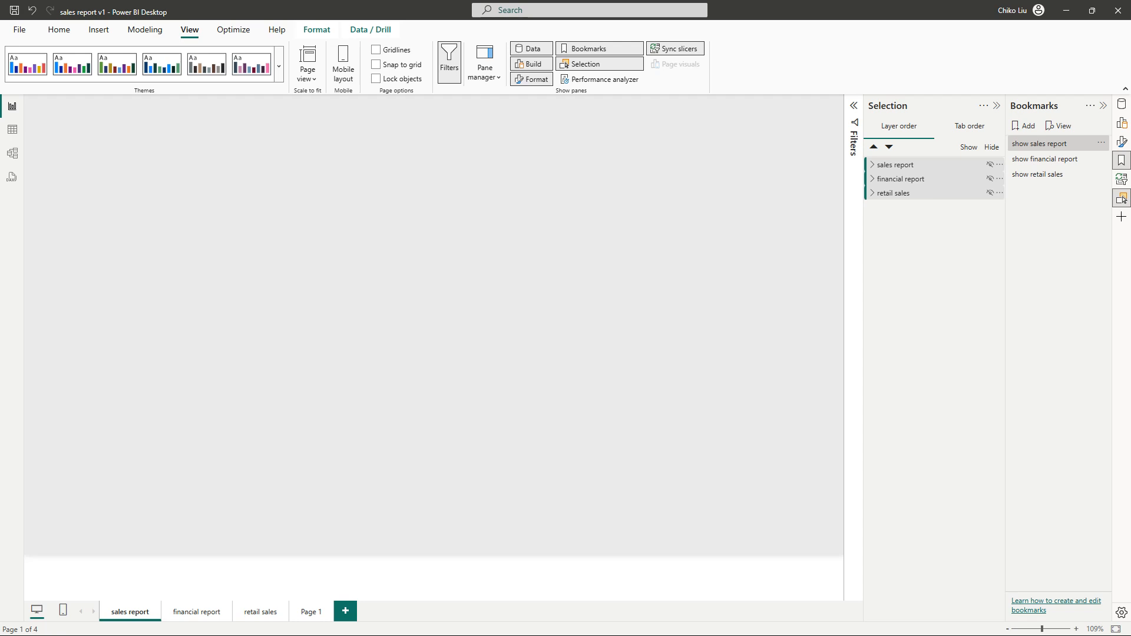
pyautogui.click(991, 165)
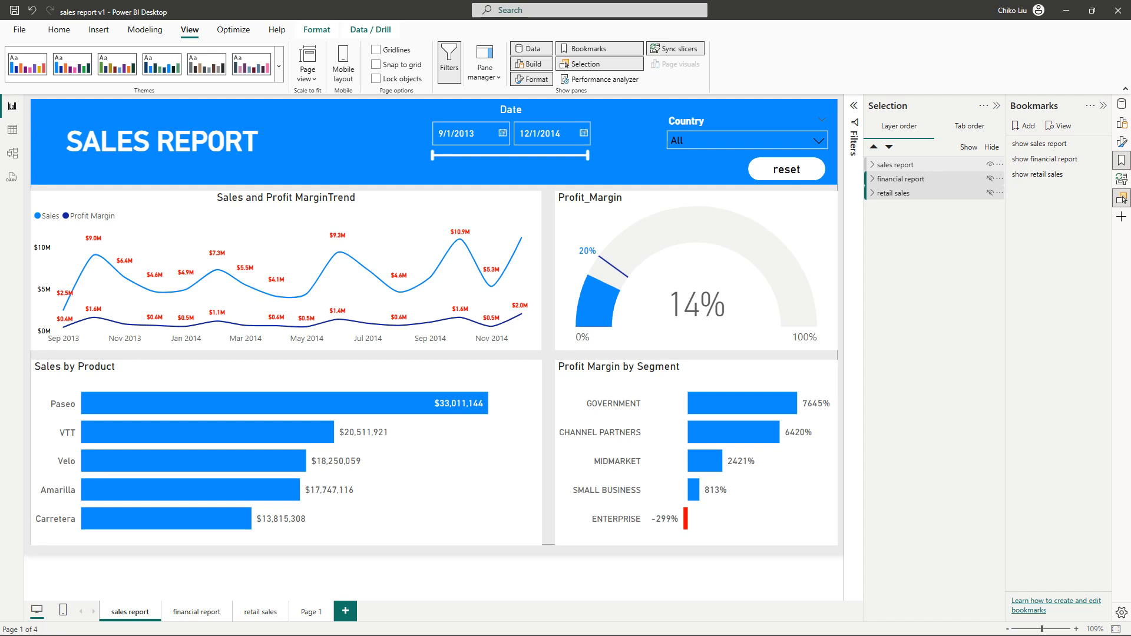
pyautogui.click(896, 165)
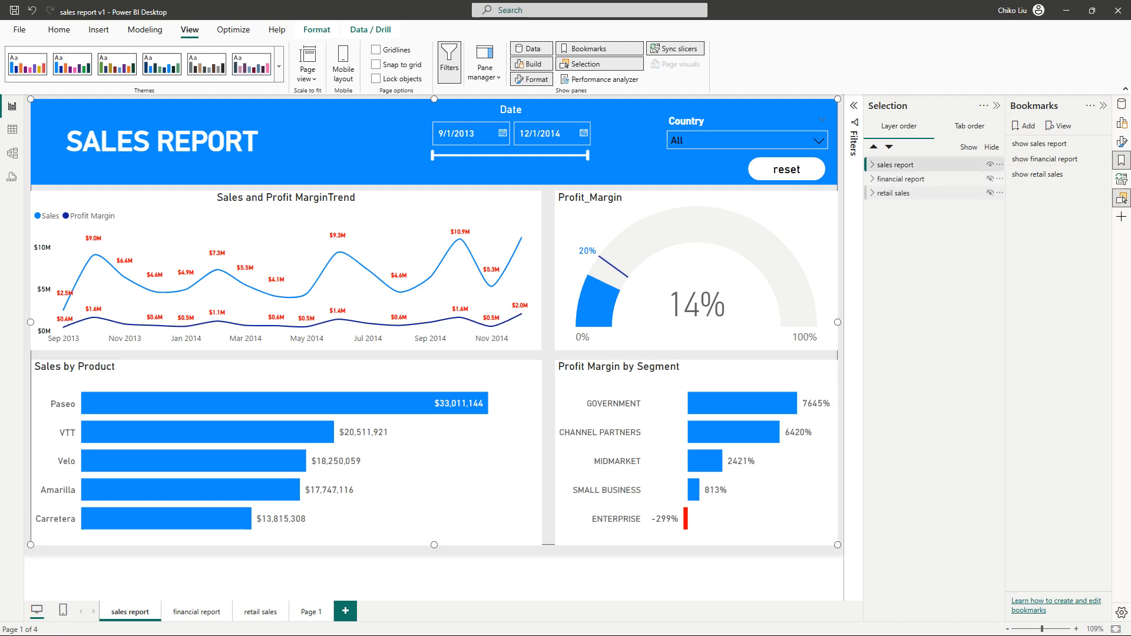
pyautogui.keyDown('shift'); pyautogui.click(901, 193); pyautogui.keyUp('shift')
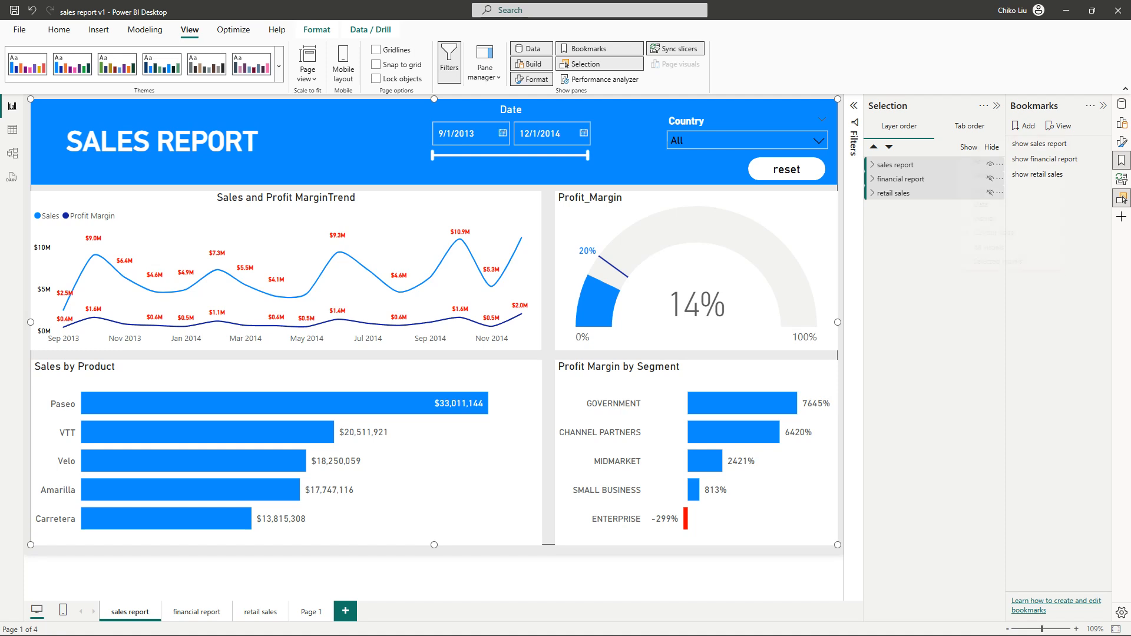
pyautogui.click(1101, 143)
pyautogui.click(987, 147)
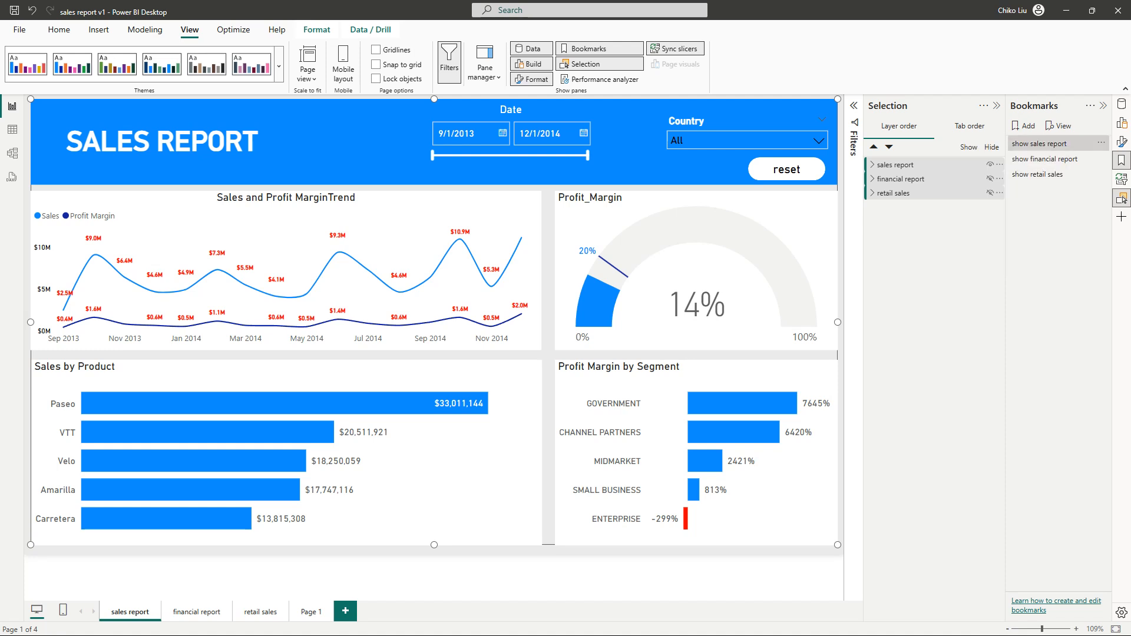
# - Alternate between the show financial report and show sales report bookmarks to check that each displays its own group
pyautogui.click(1044, 159)
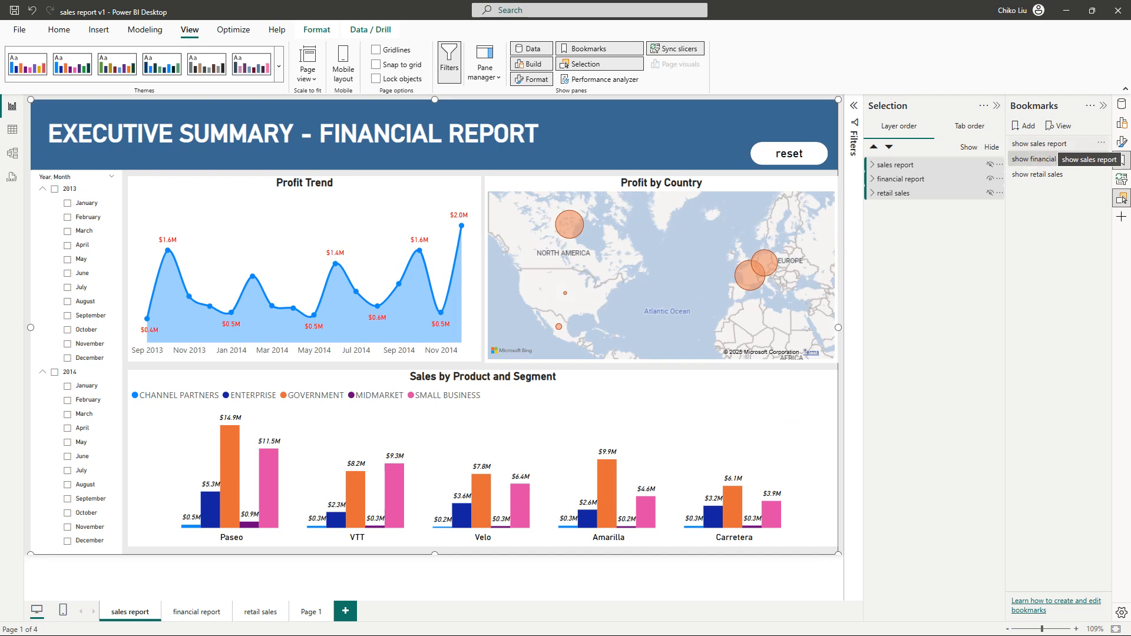
pyautogui.click(1040, 143)
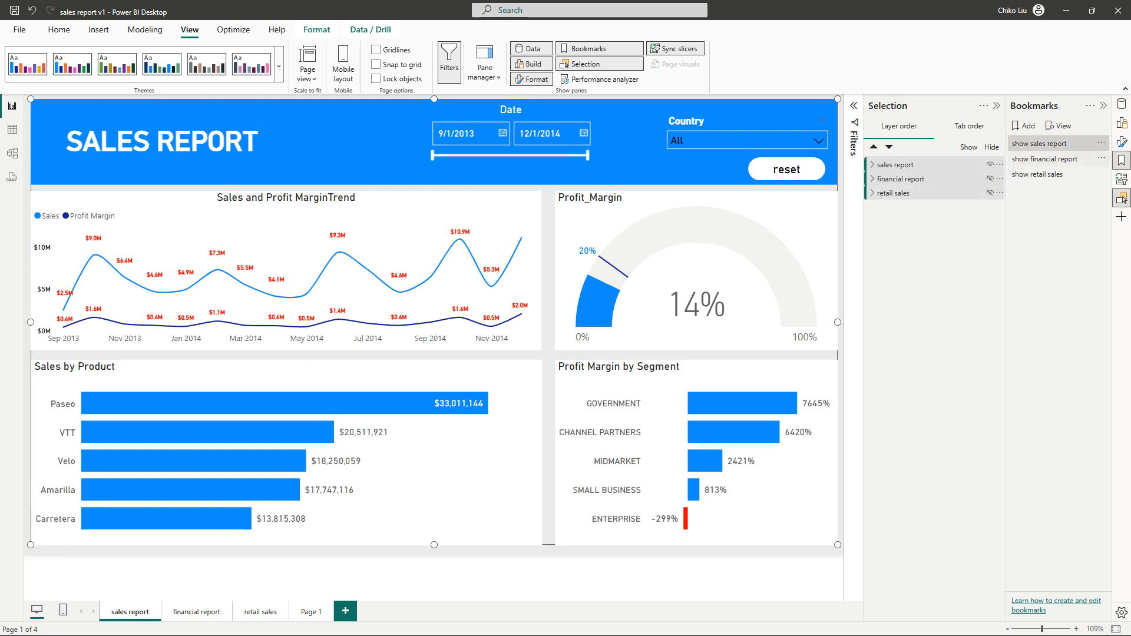
pyautogui.click(1045, 158)
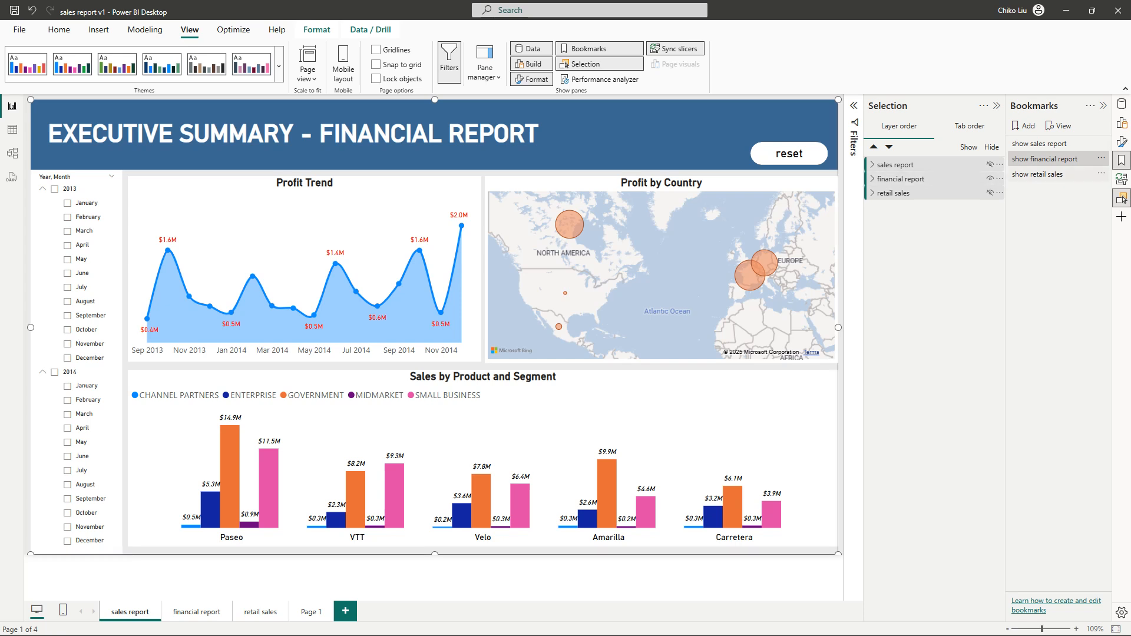
# - Leave only the retail sales group visible and update the show retail sales bookmark with all three groups selected
pyautogui.click(1059, 174)
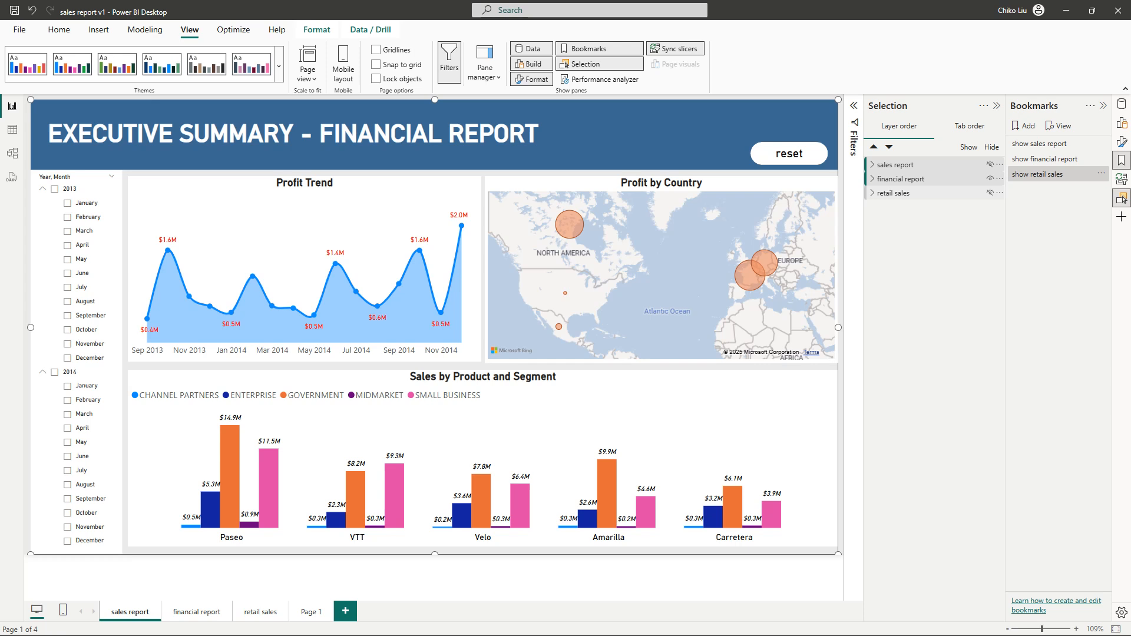
pyautogui.click(991, 192)
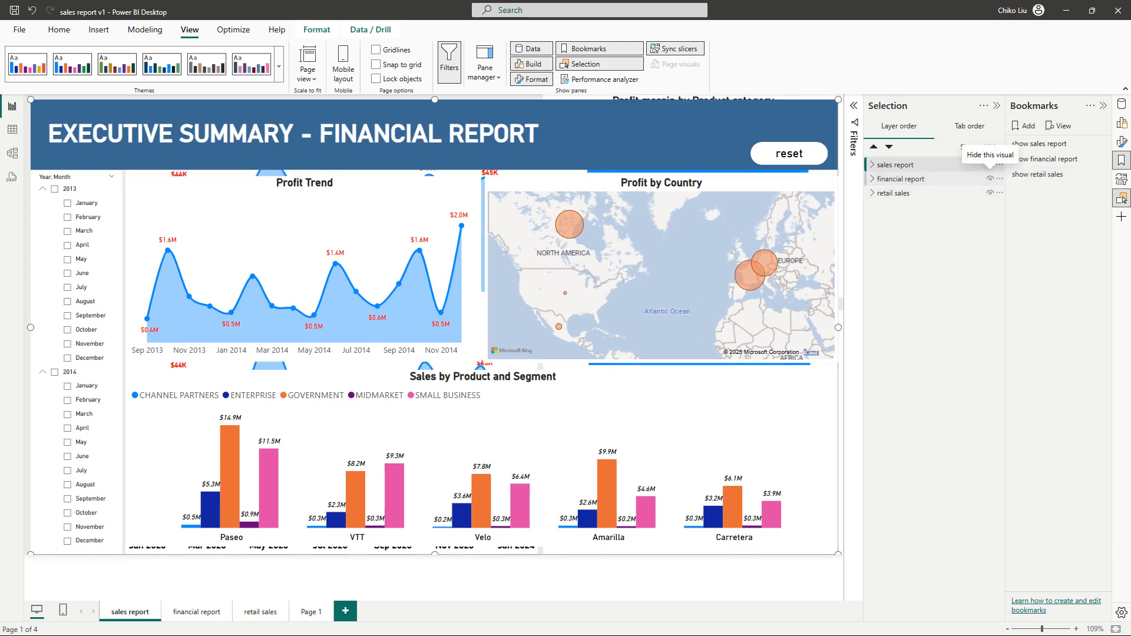
pyautogui.click(991, 178)
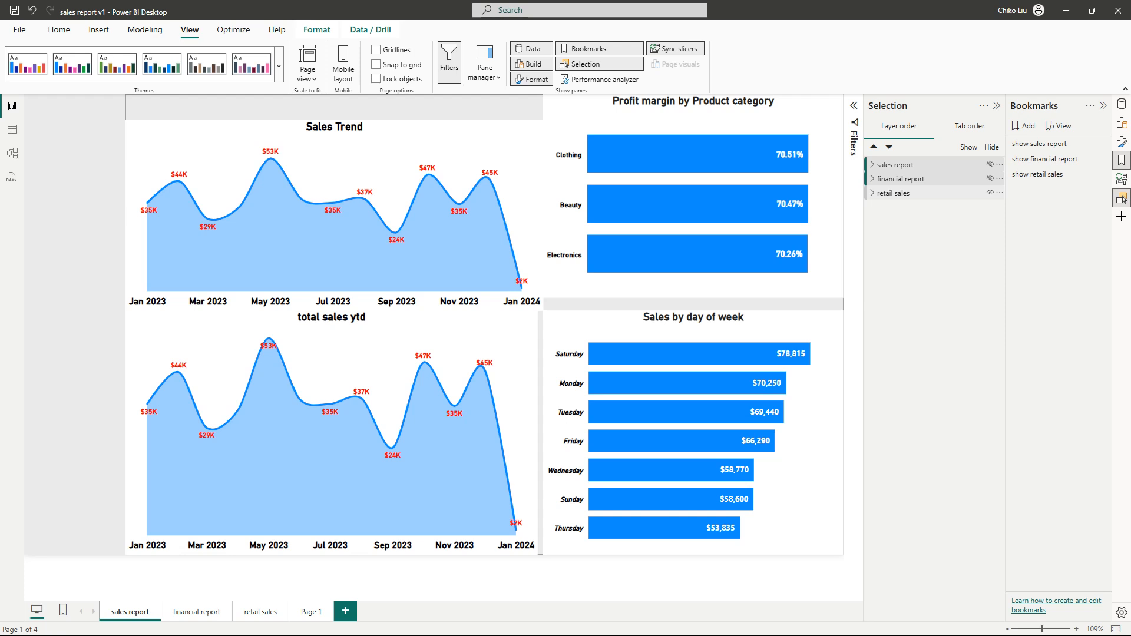
pyautogui.keyDown('ctrl'); pyautogui.click(894, 193); pyautogui.keyUp('ctrl')
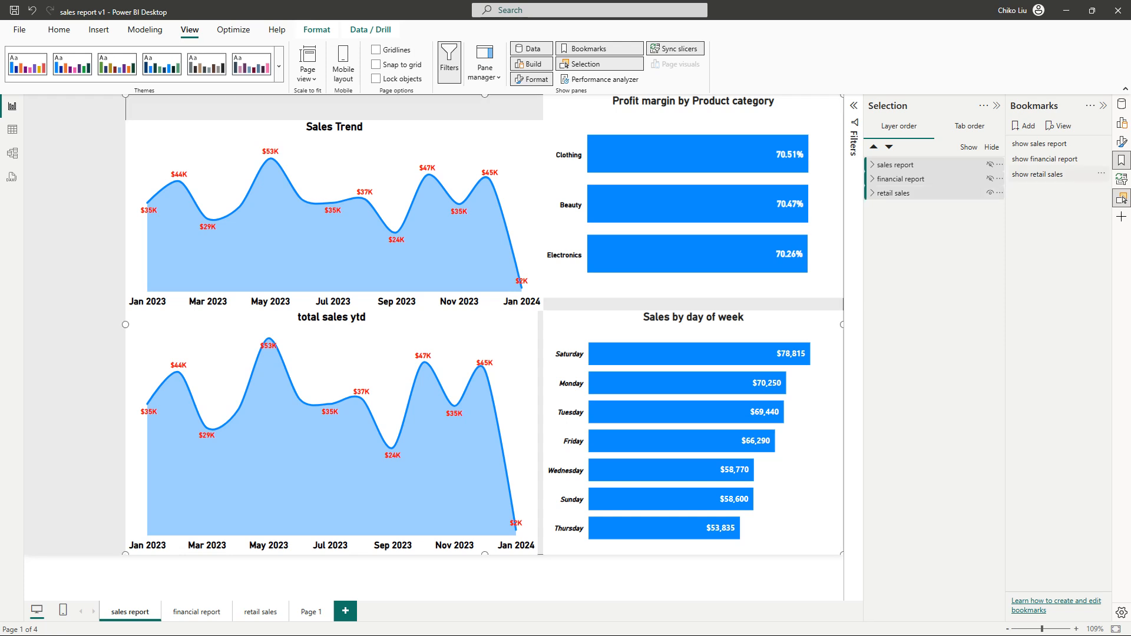
pyautogui.click(1101, 173)
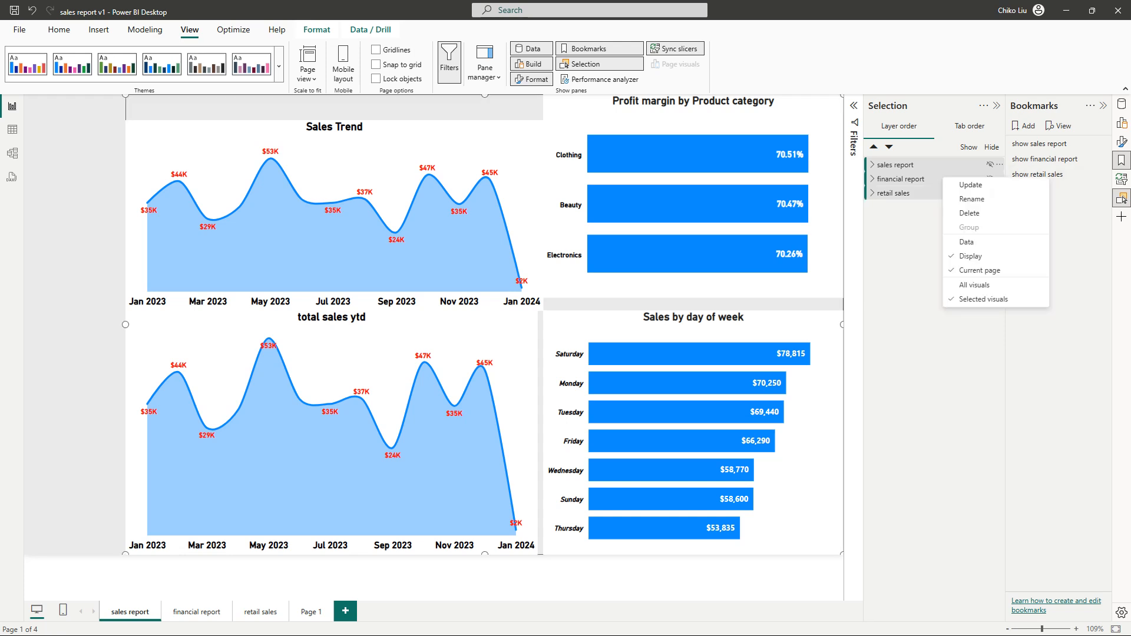
pyautogui.click(971, 185)
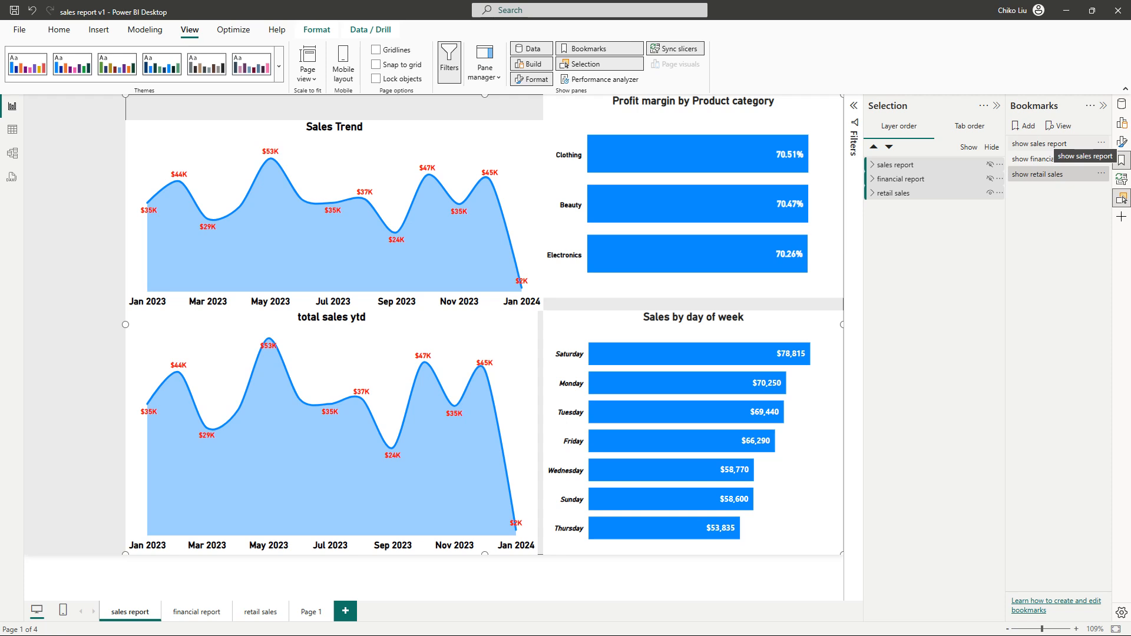
# - Apply the sales report, financial report and retail sales bookmarks in turn to check the switching between all three views
pyautogui.click(1039, 143)
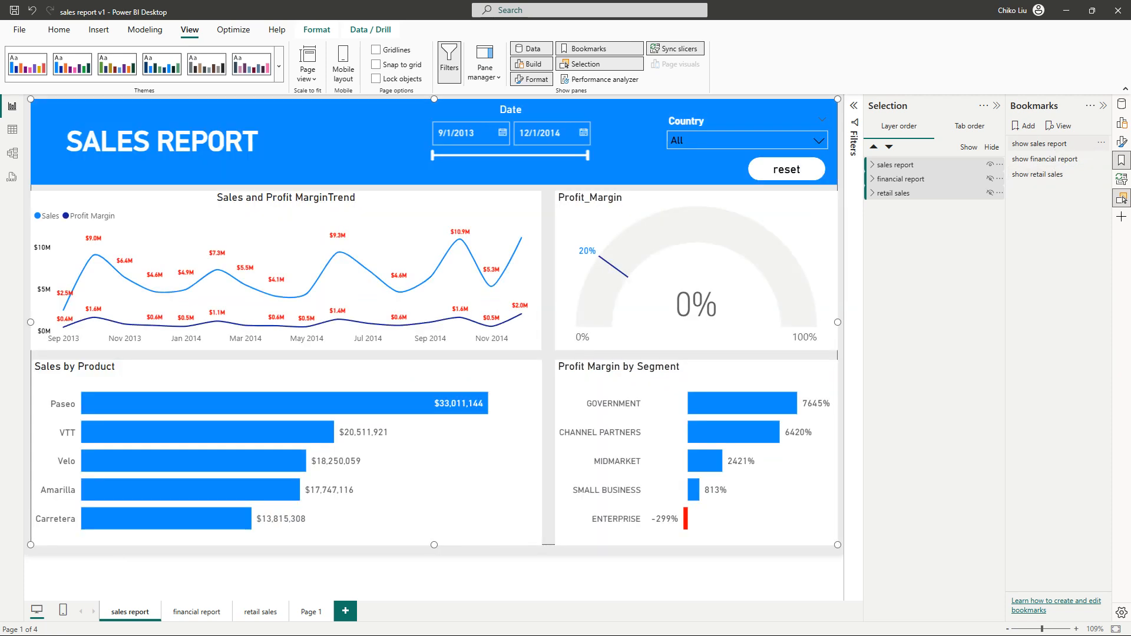
pyautogui.click(1045, 158)
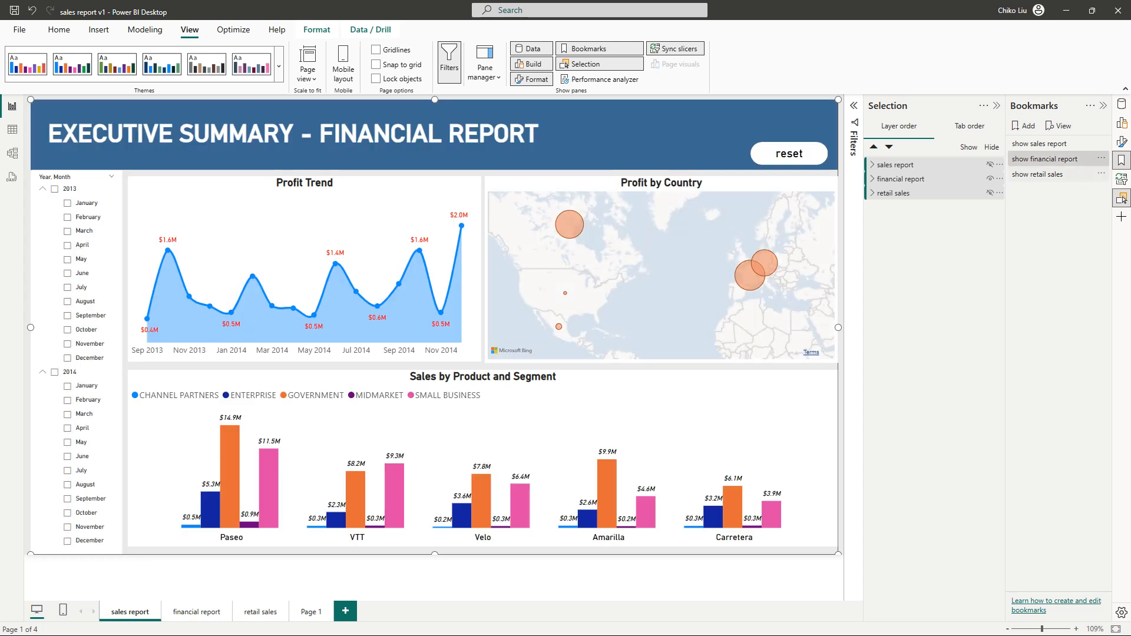
pyautogui.click(1038, 174)
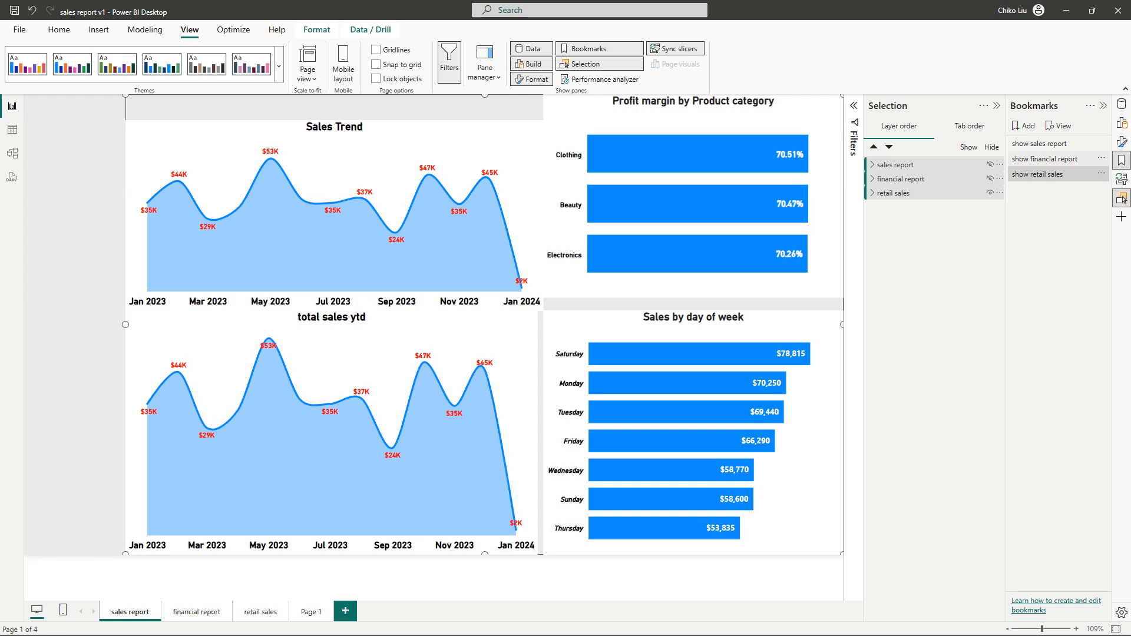
pyautogui.click(1044, 158)
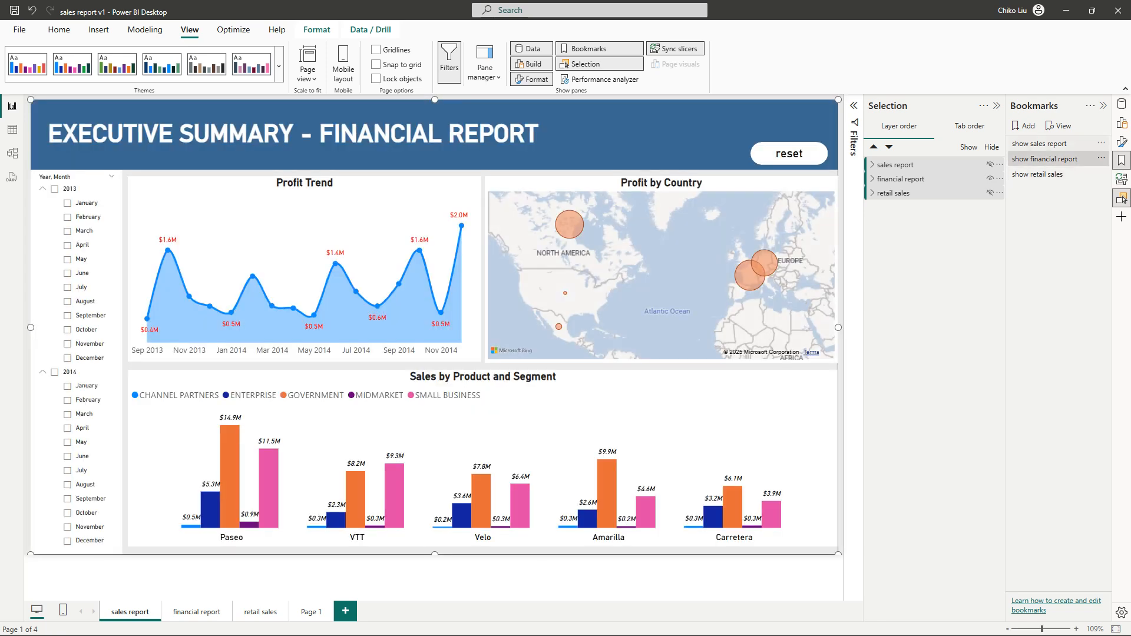
pyautogui.click(1039, 143)
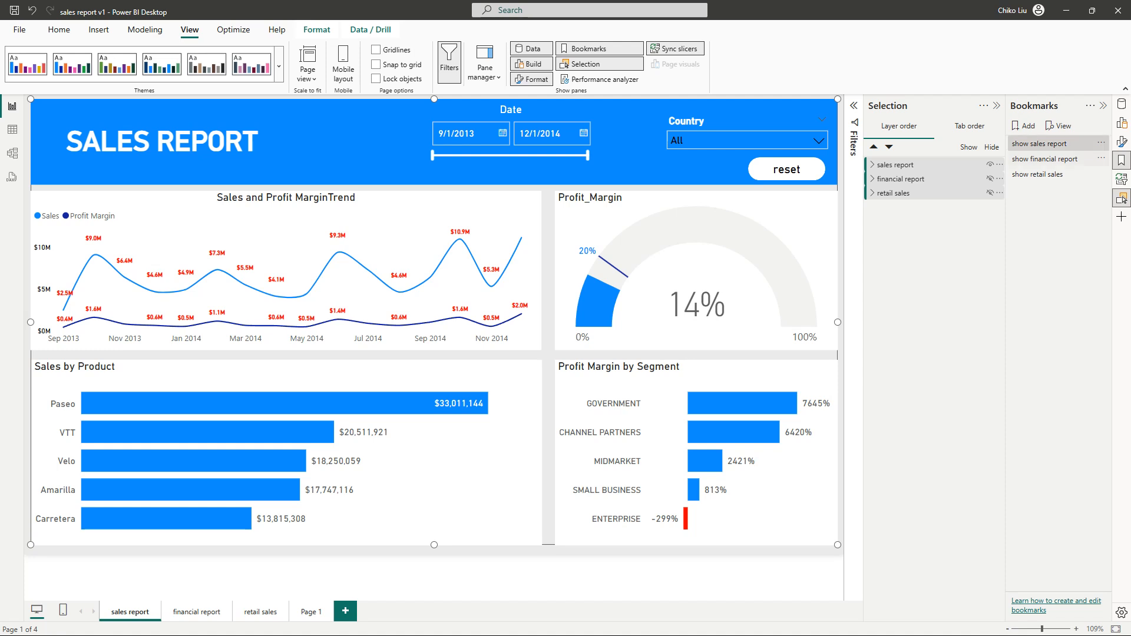
pyautogui.click(1044, 159)
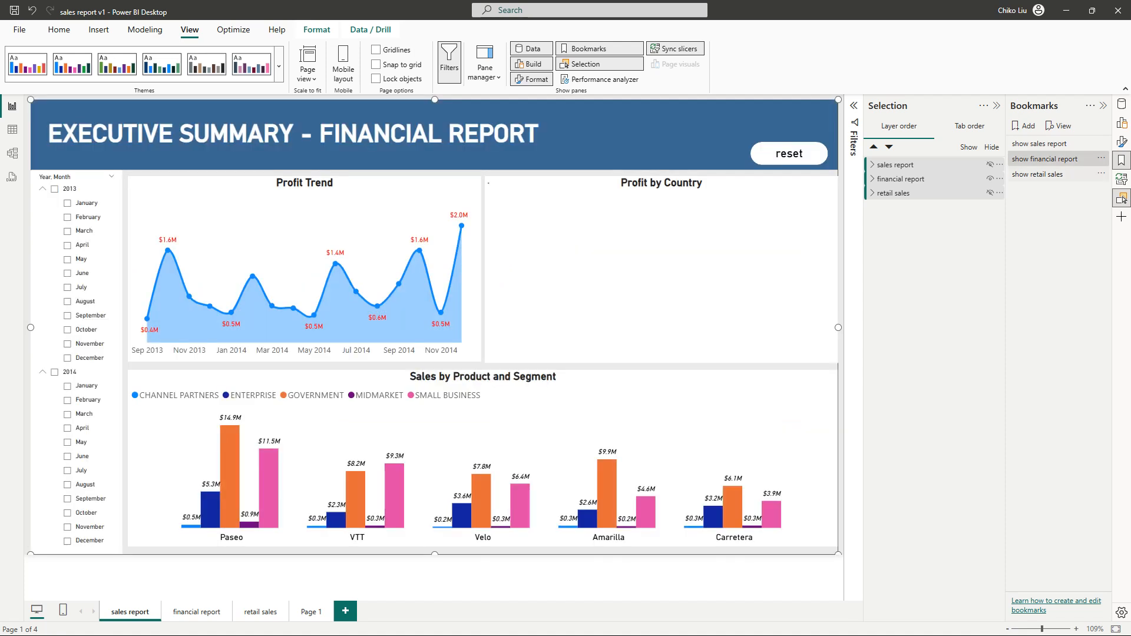
# - Cycle through the retail sales, sales report and financial report bookmarks, finishing on the show retail sales view
pyautogui.click(1038, 174)
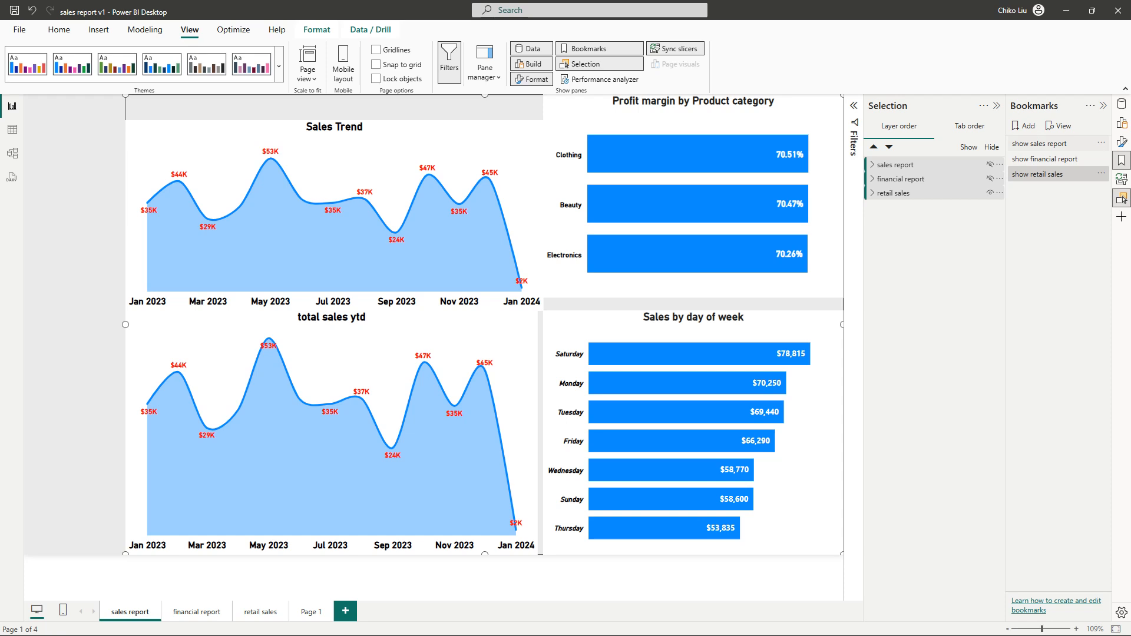
pyautogui.click(1040, 144)
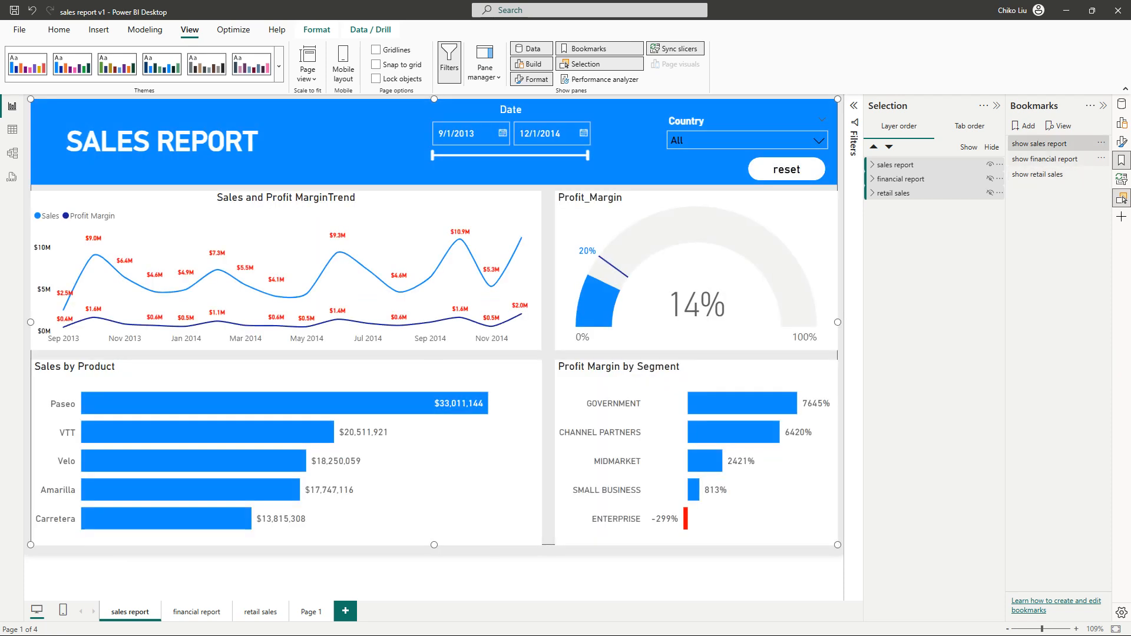
pyautogui.click(1046, 159)
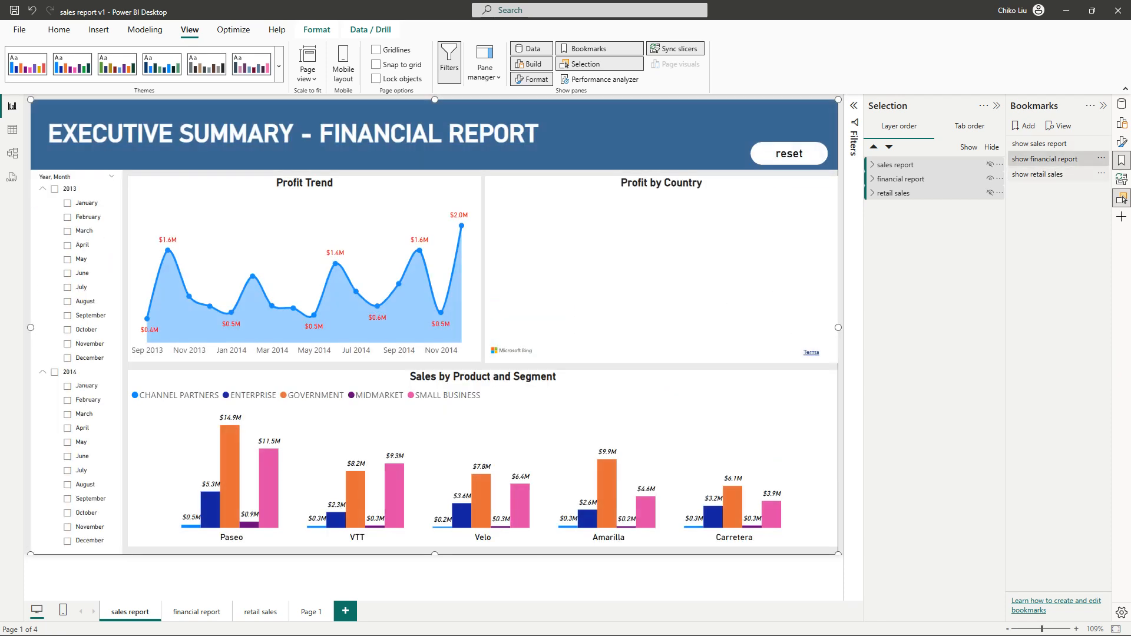
pyautogui.click(1037, 175)
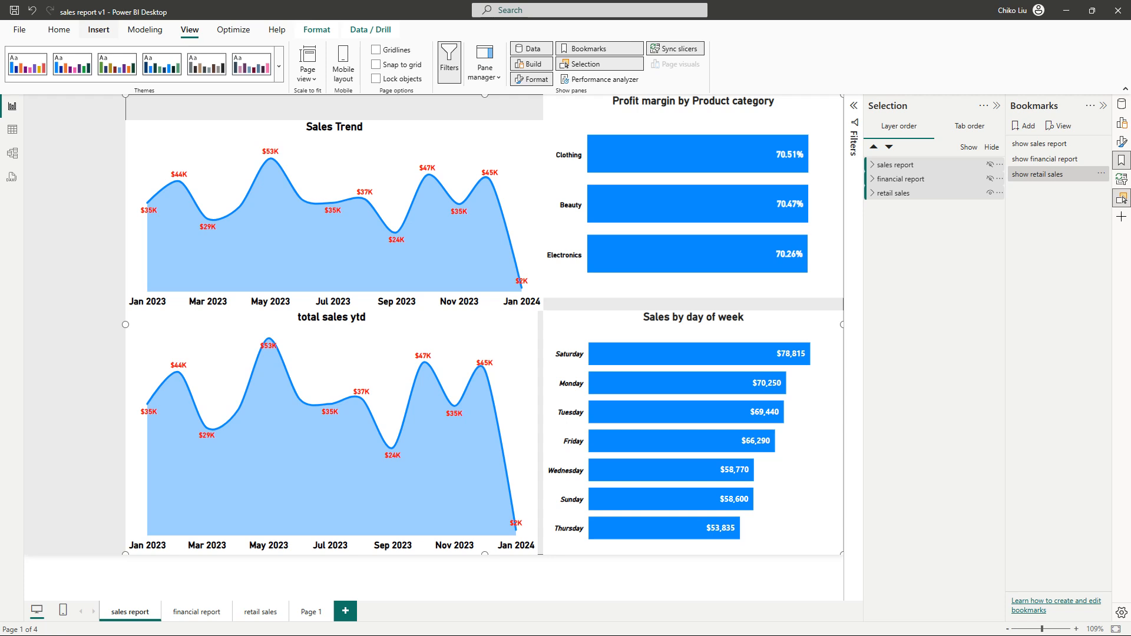
# - Insert a blank button on the sales report page
pyautogui.click(99, 30)
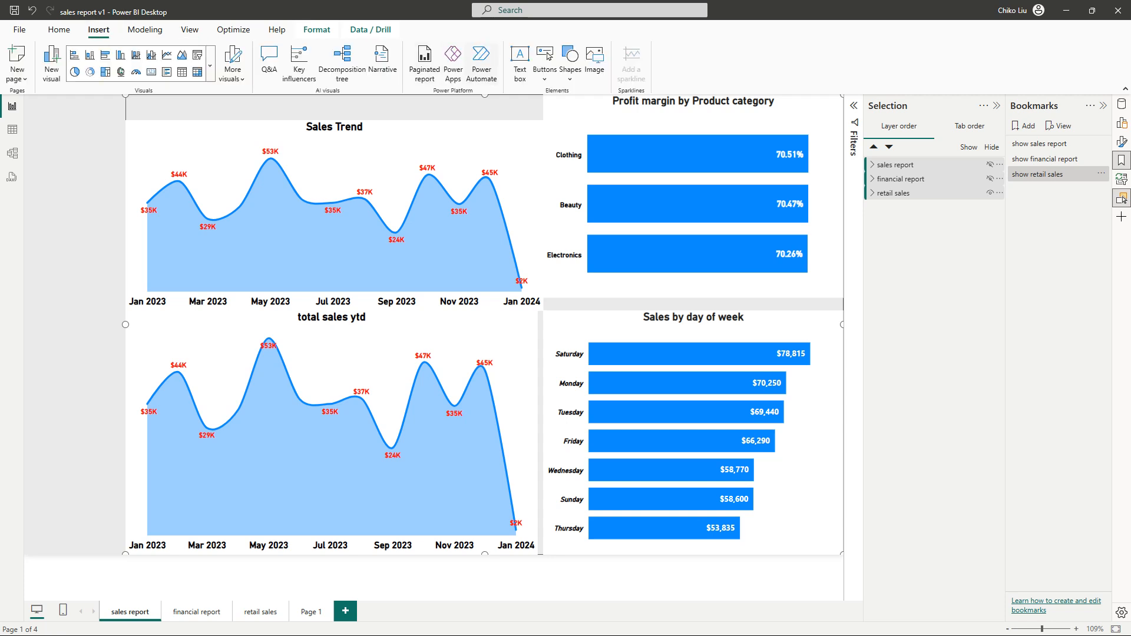
pyautogui.click(547, 59)
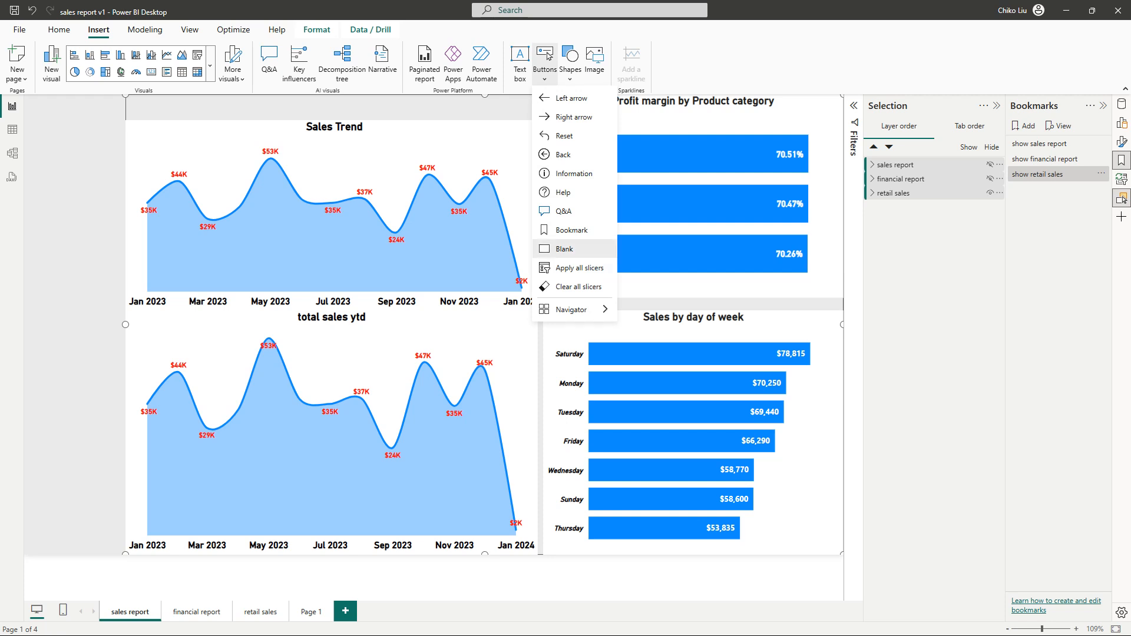
pyautogui.click(565, 249)
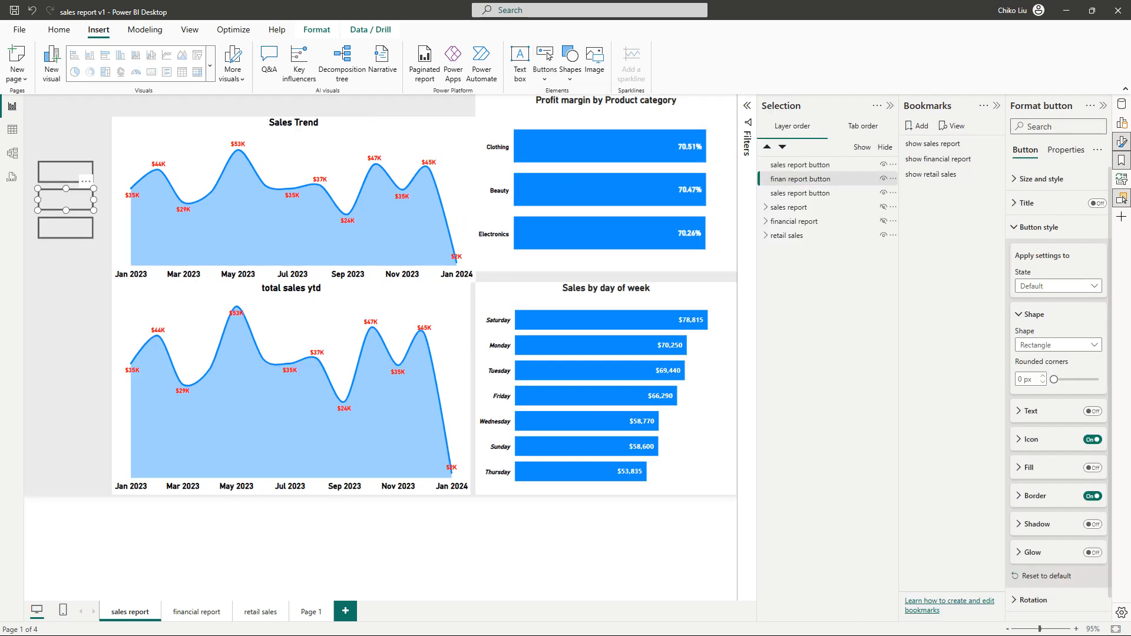
# - Rename the finan report button layer as "financial report button"
pyautogui.click(65, 228)
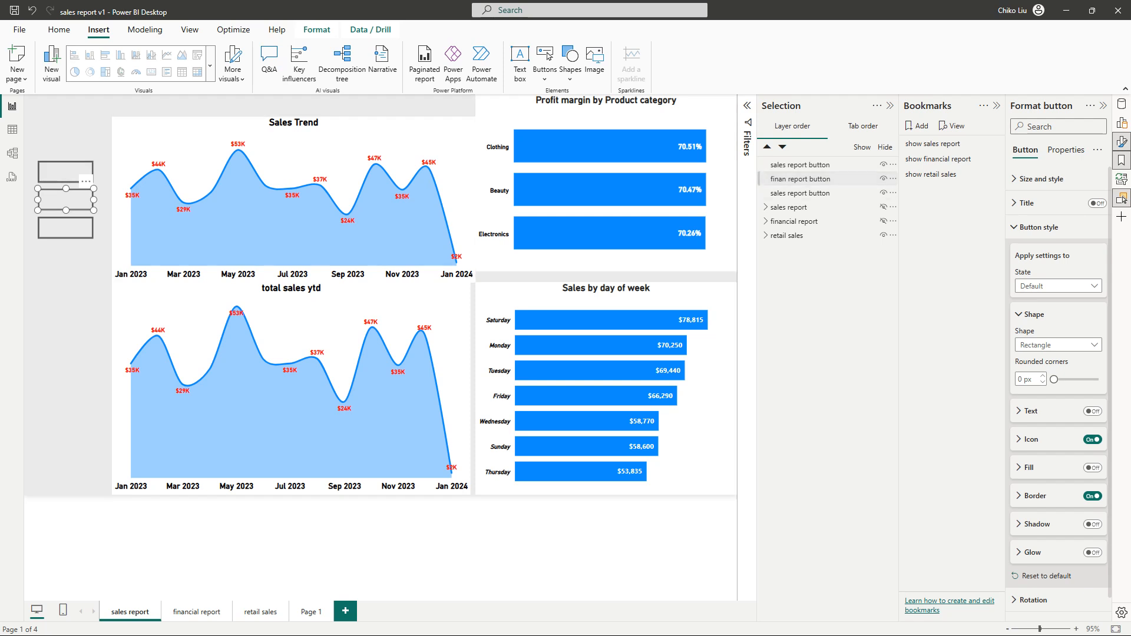
pyautogui.rightClick(778, 179)
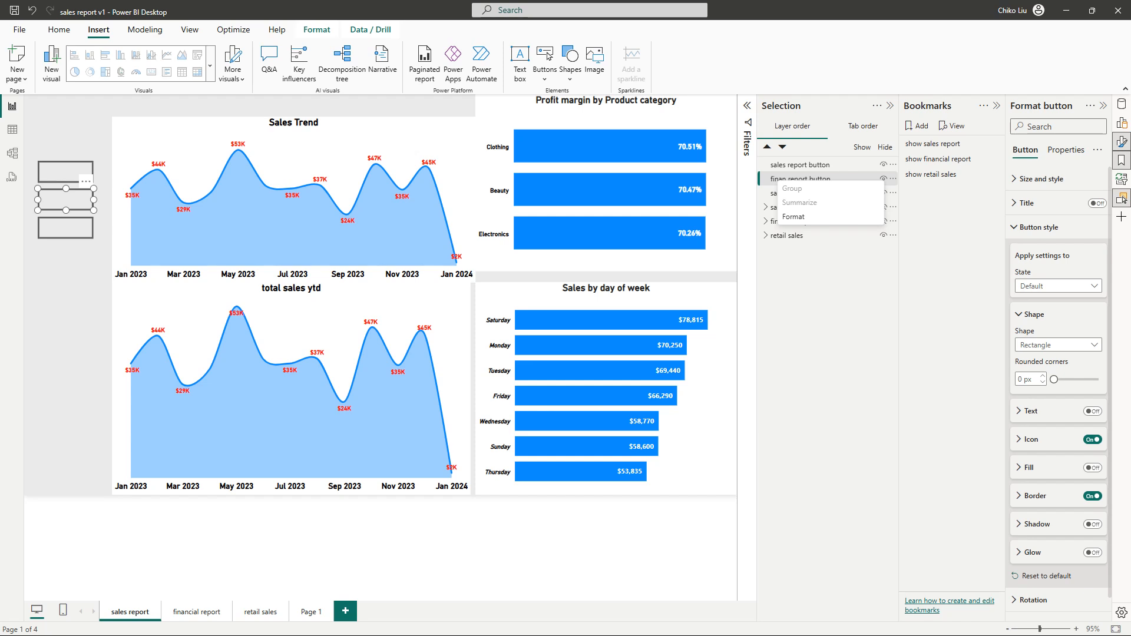
pyautogui.click(781, 179)
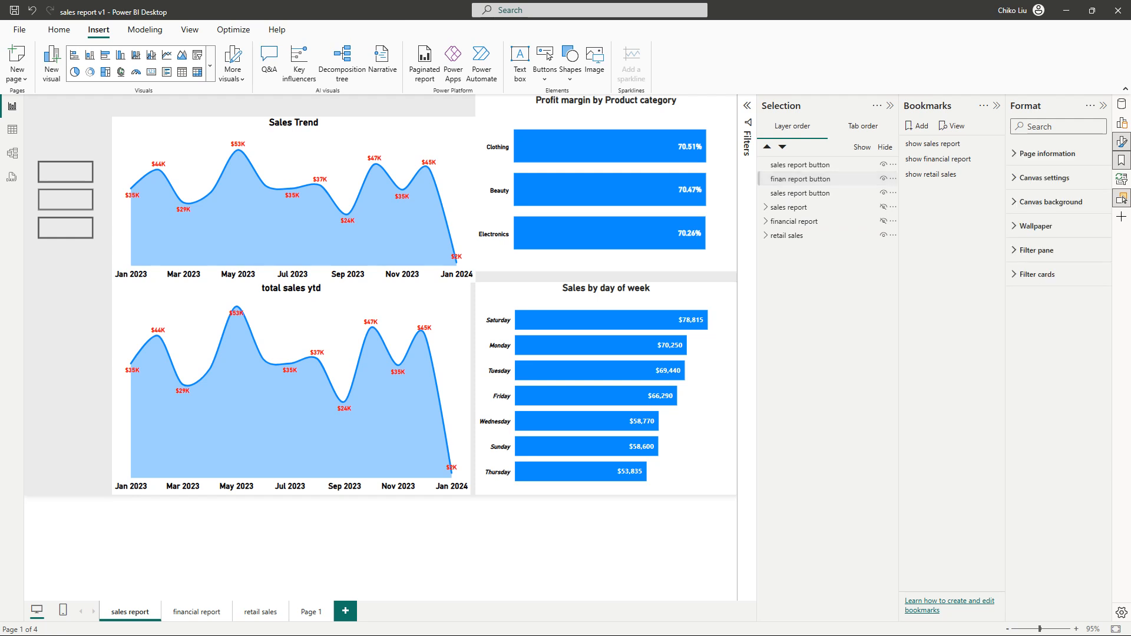
pyautogui.doubleClick(800, 179)
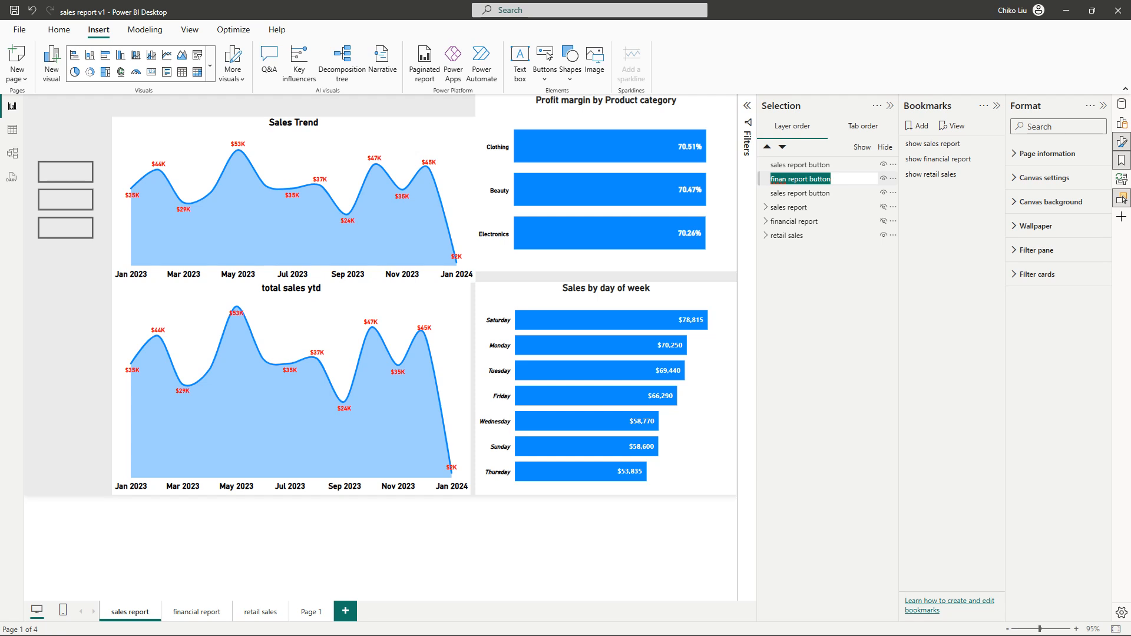
pyautogui.click(786, 179)
pyautogui.write('cial')
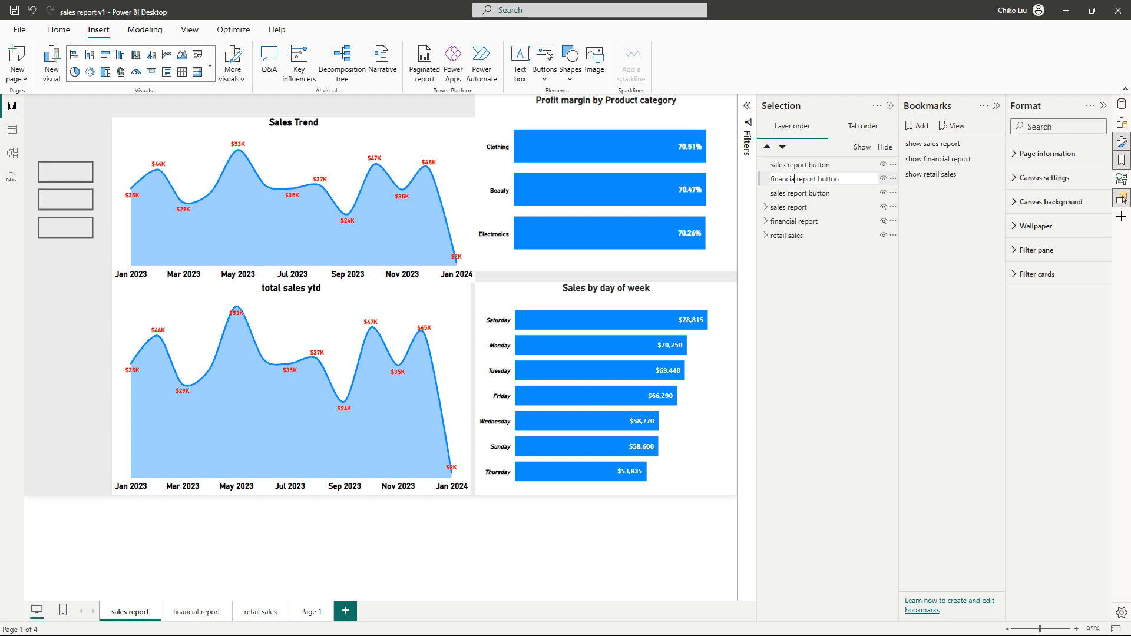
pyautogui.press('Return')
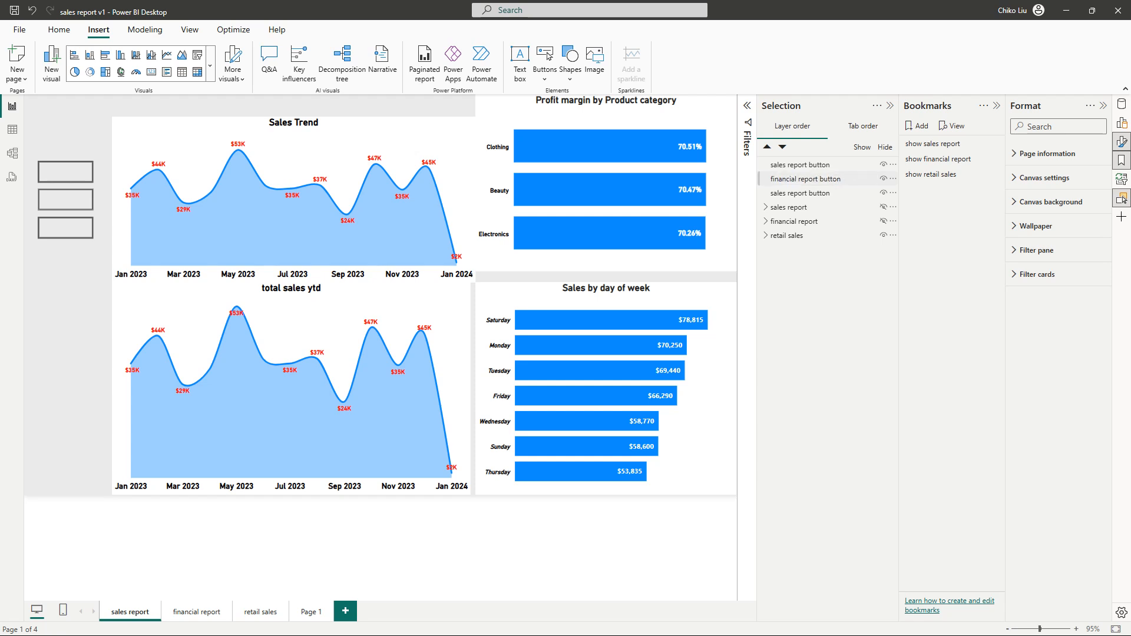
# - Rename the lowest of the three button layers as "retail sales button"
pyautogui.moveTo(805, 180); pyautogui.dragTo(810, 196)
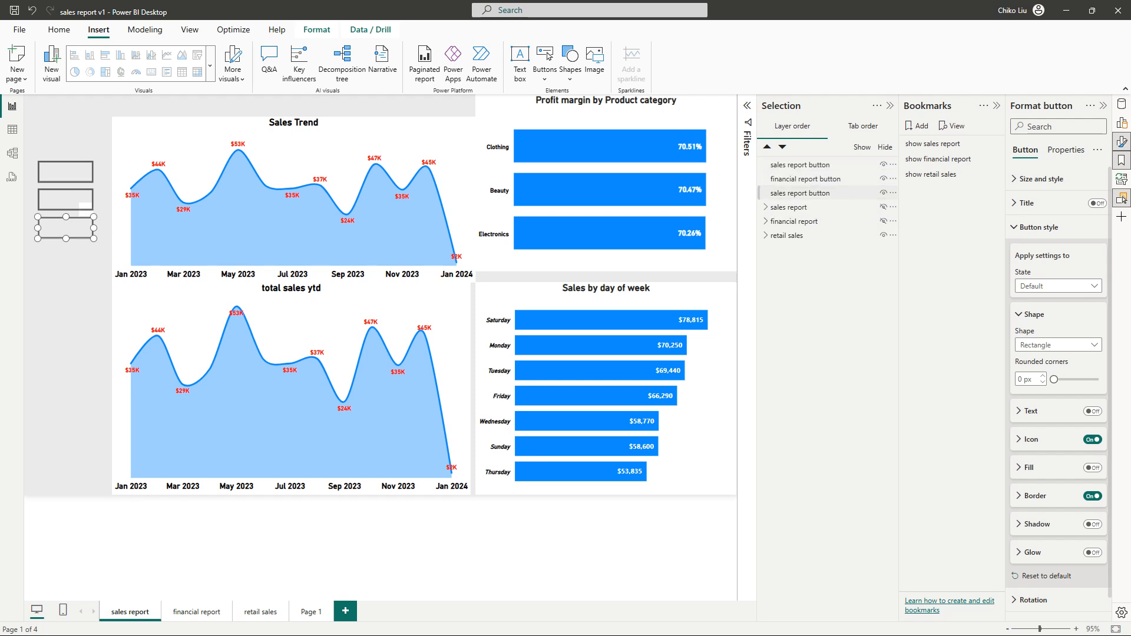
pyautogui.doubleClick(810, 193)
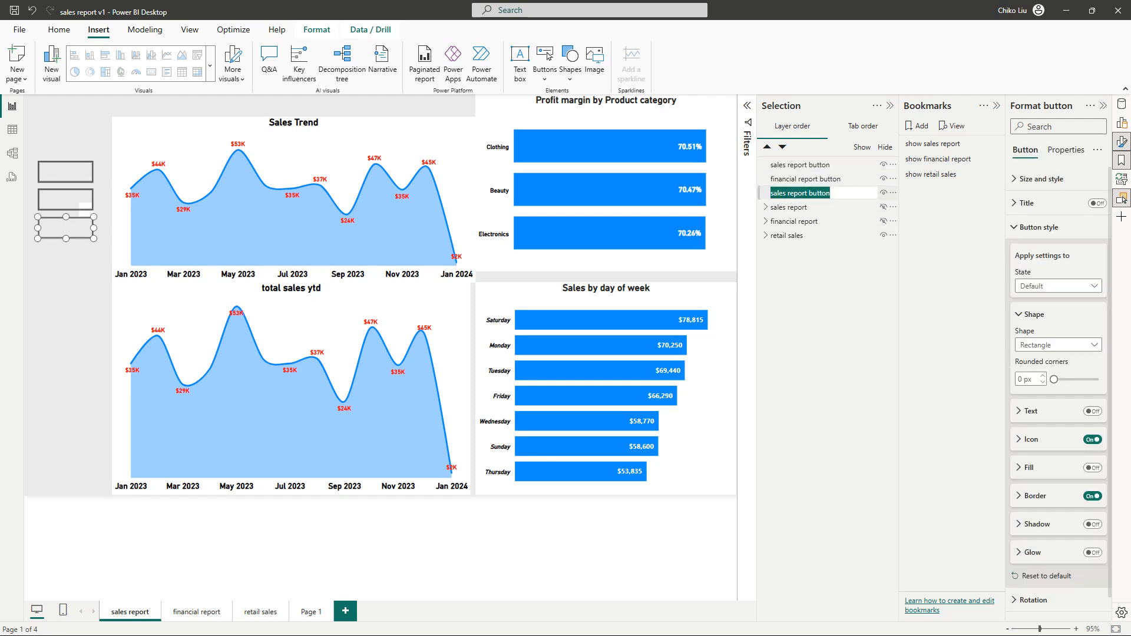
pyautogui.click(808, 194)
pyautogui.hotkey('ctrl', 'shift', 'Left')
pyautogui.press('BackSpace')
pyautogui.press('BackSpace')
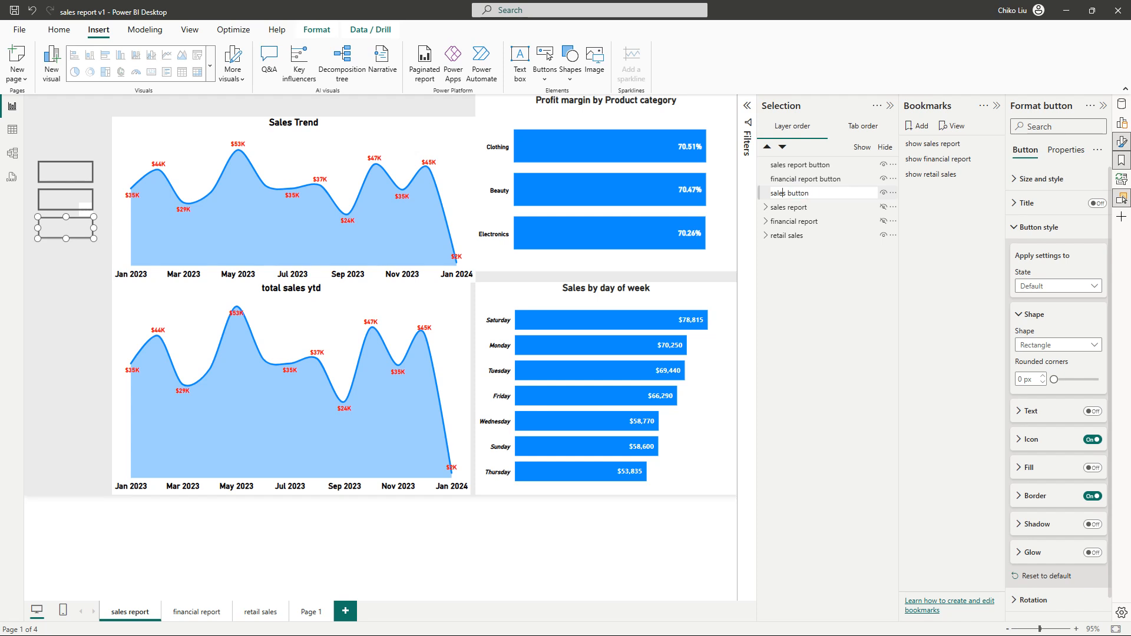
pyautogui.write('retail')
pyautogui.press('Return')
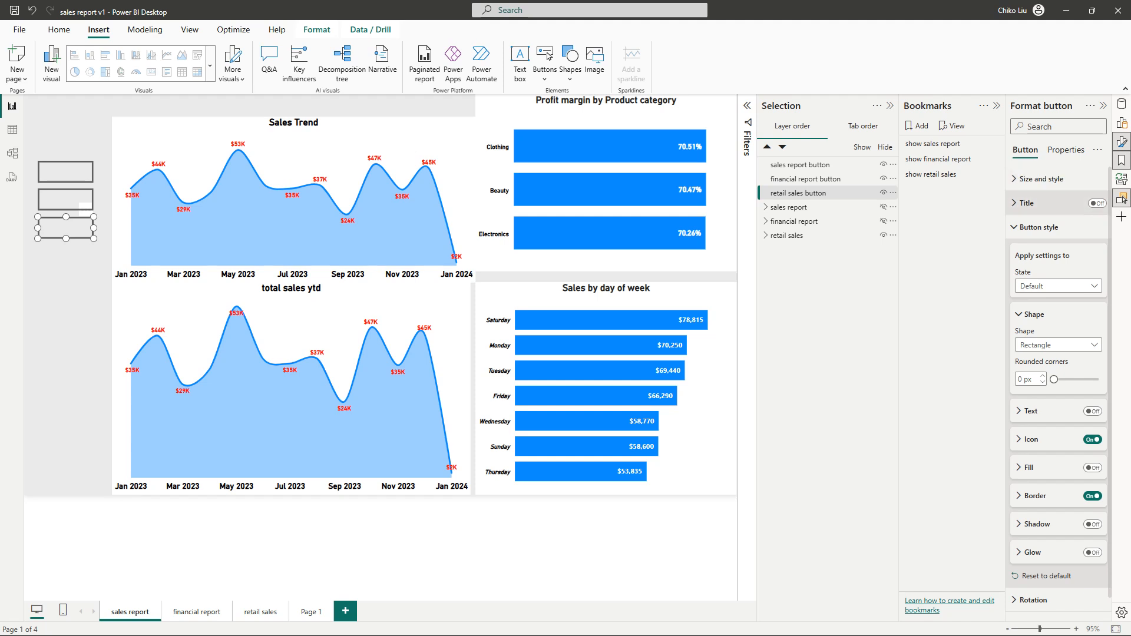
# - Turn off the retail sales button's icon, enable its text and enter "retail sales" as the label
pyautogui.moveTo(1007, 203); pyautogui.dragTo(940, 204)
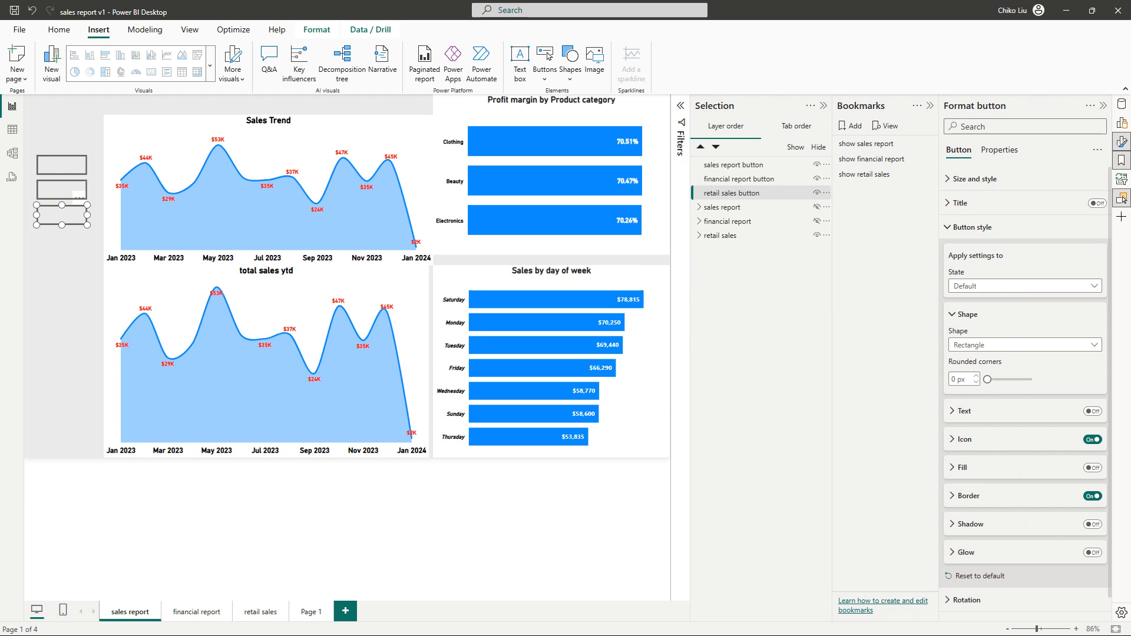
pyautogui.click(1093, 411)
pyautogui.click(1093, 439)
pyautogui.click(964, 411)
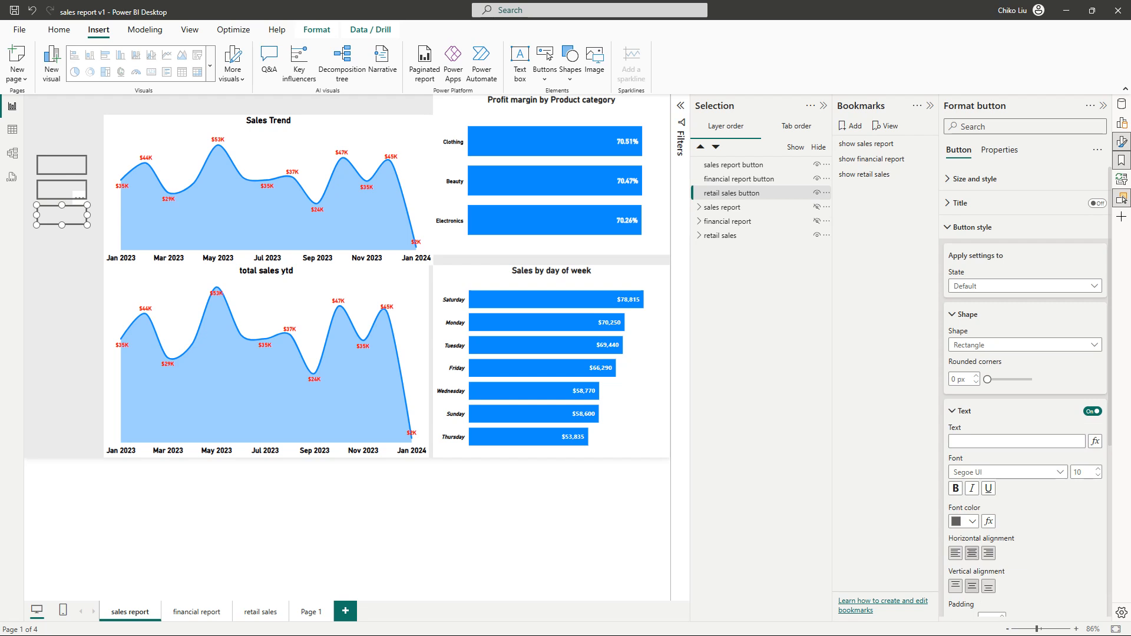
pyautogui.click(1002, 441)
pyautogui.write('ra')
pyautogui.press('BackSpace')
pyautogui.press('BackSpace')
pyautogui.write('e')
pyautogui.write('re')
pyautogui.write('tail sales')
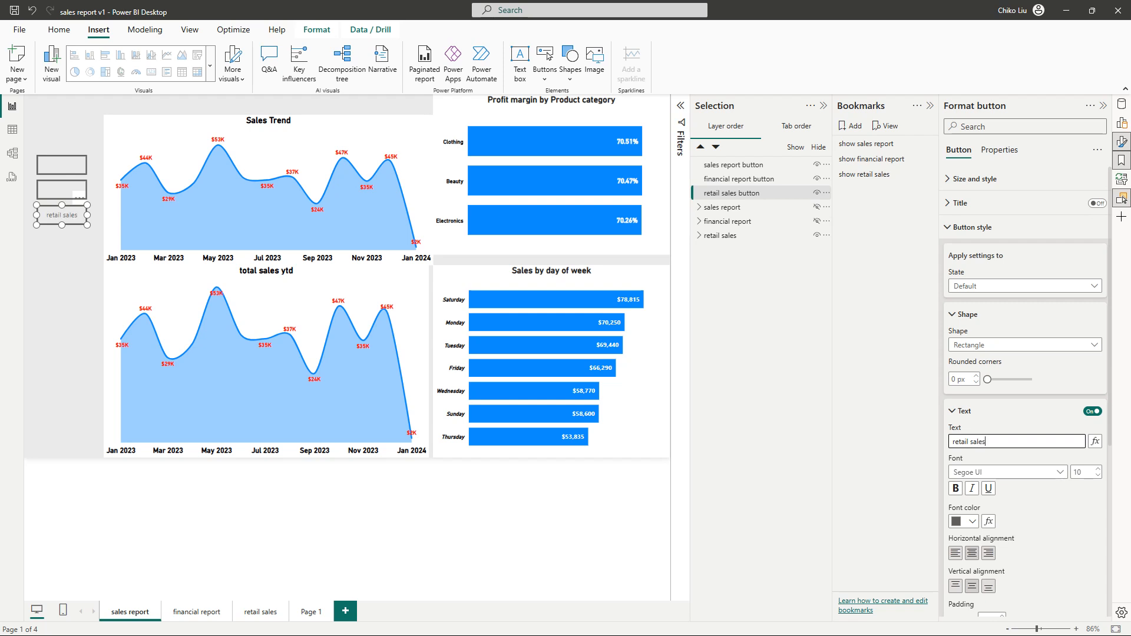
# - Format the retail sales button's label in black, bold DIN font
pyautogui.click(964, 521)
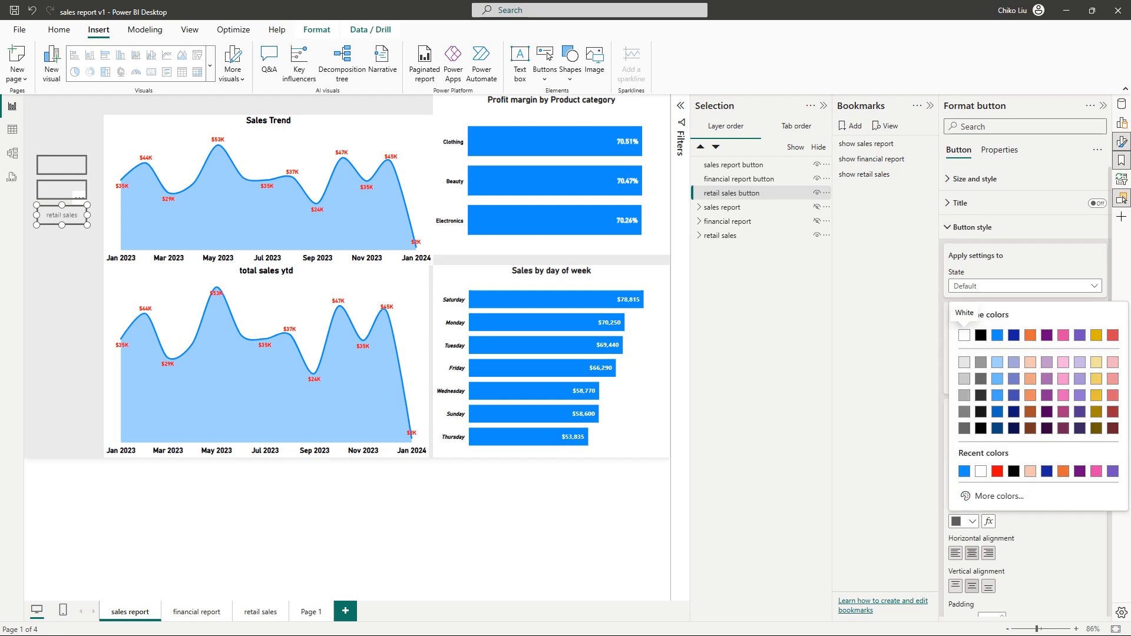
pyautogui.click(981, 336)
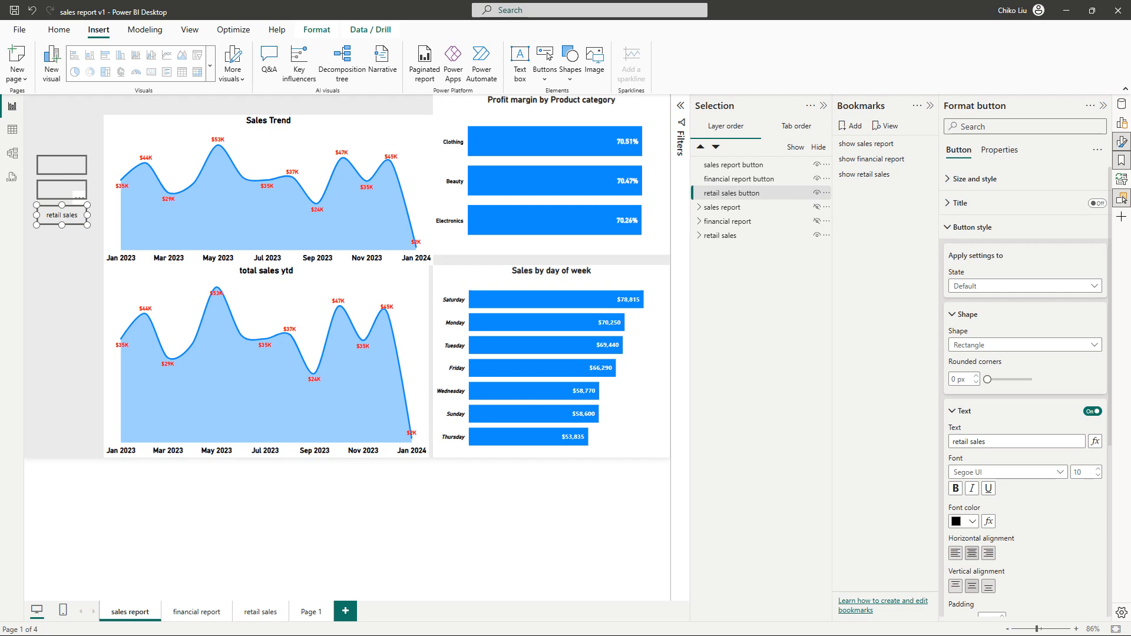
pyautogui.click(1004, 472)
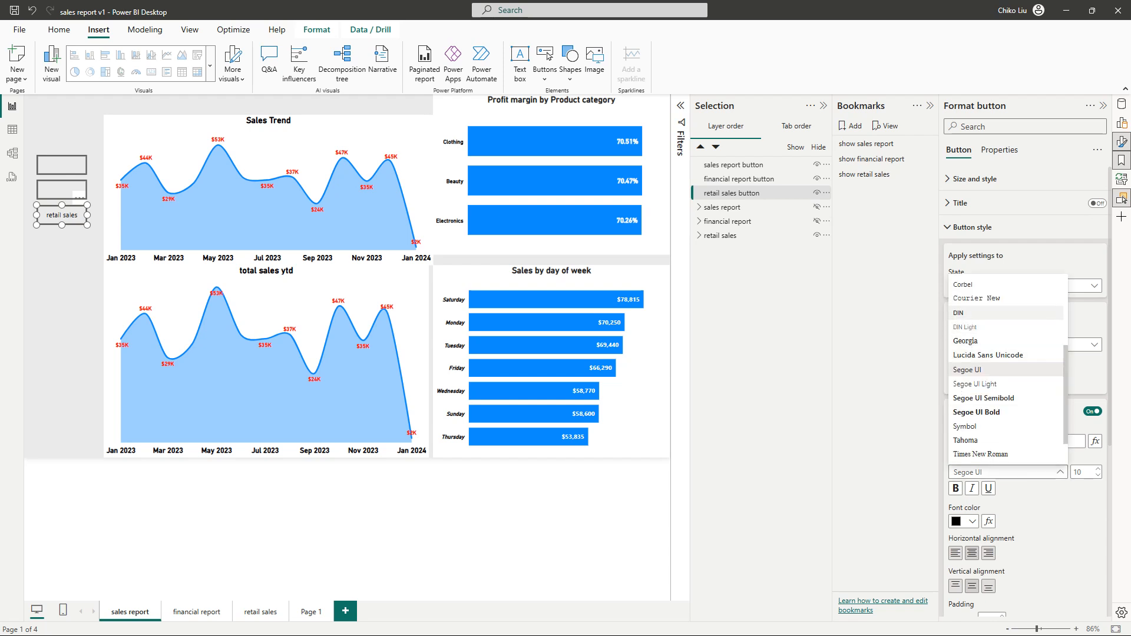
pyautogui.click(966, 313)
pyautogui.click(956, 489)
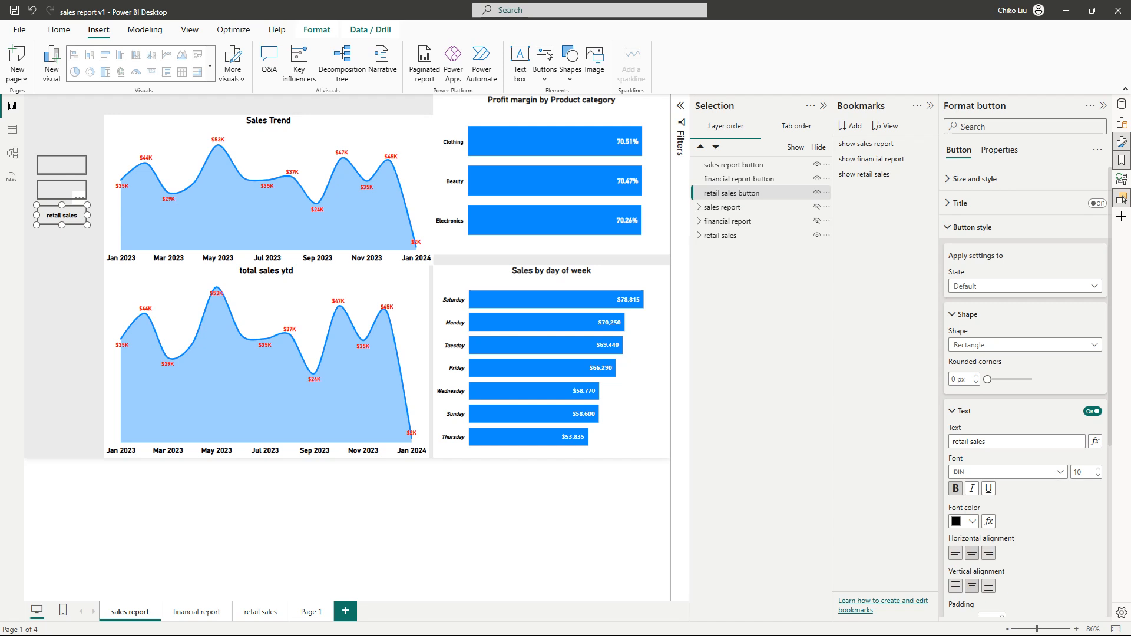
# - Turn off the retail sales button's border and turn on its fill
pyautogui.scroll(-4, 1025, 383)
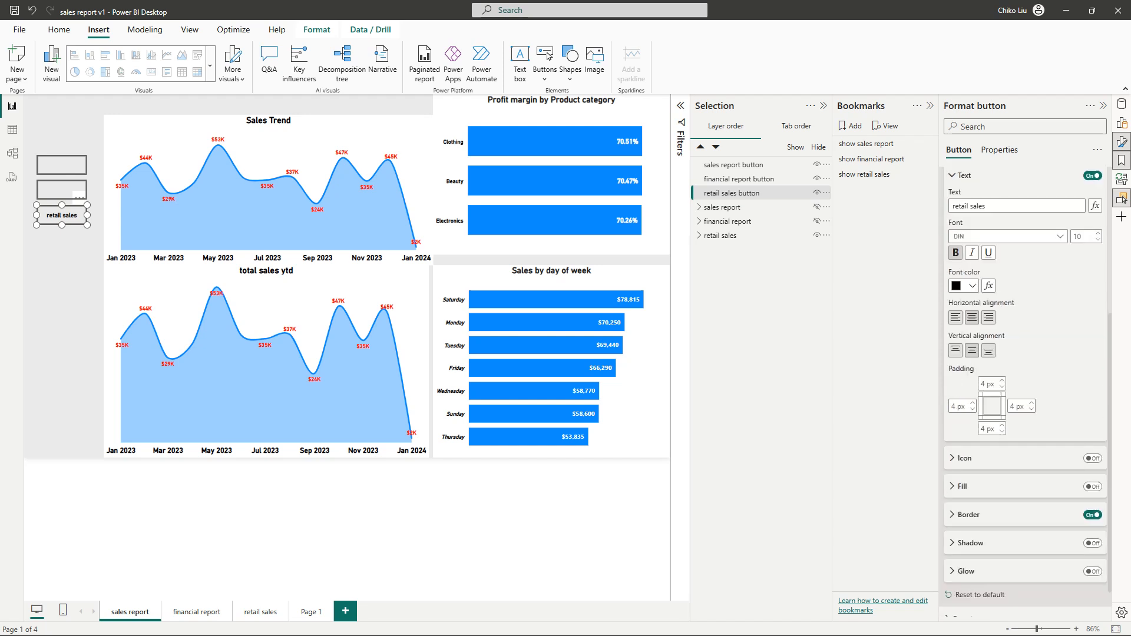
pyautogui.click(969, 514)
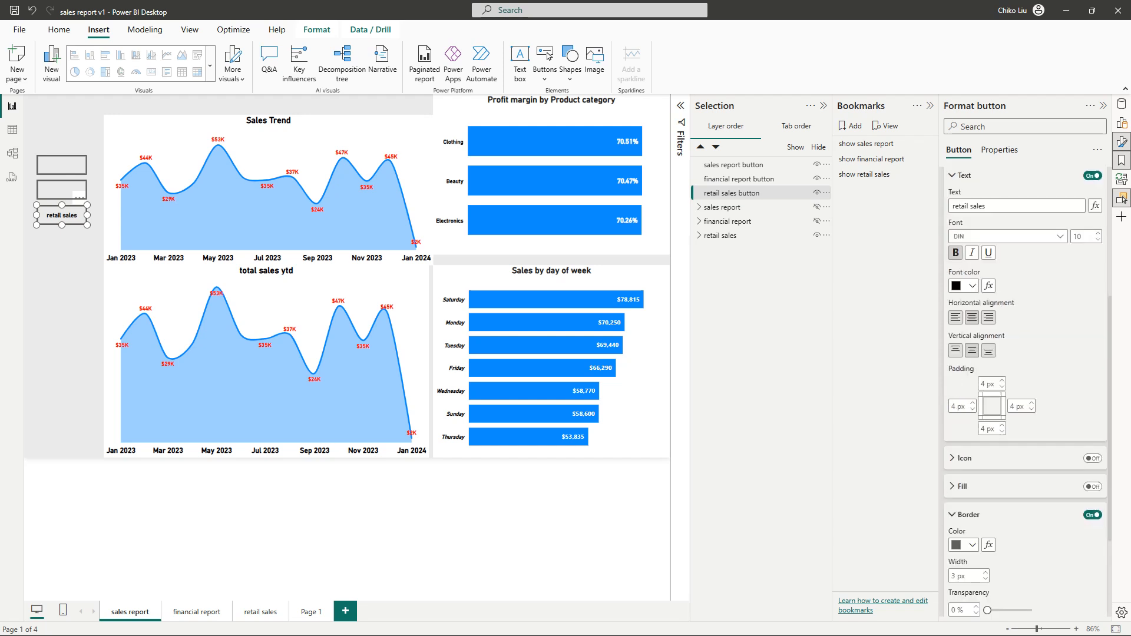
pyautogui.scroll(-1, 1026, 389)
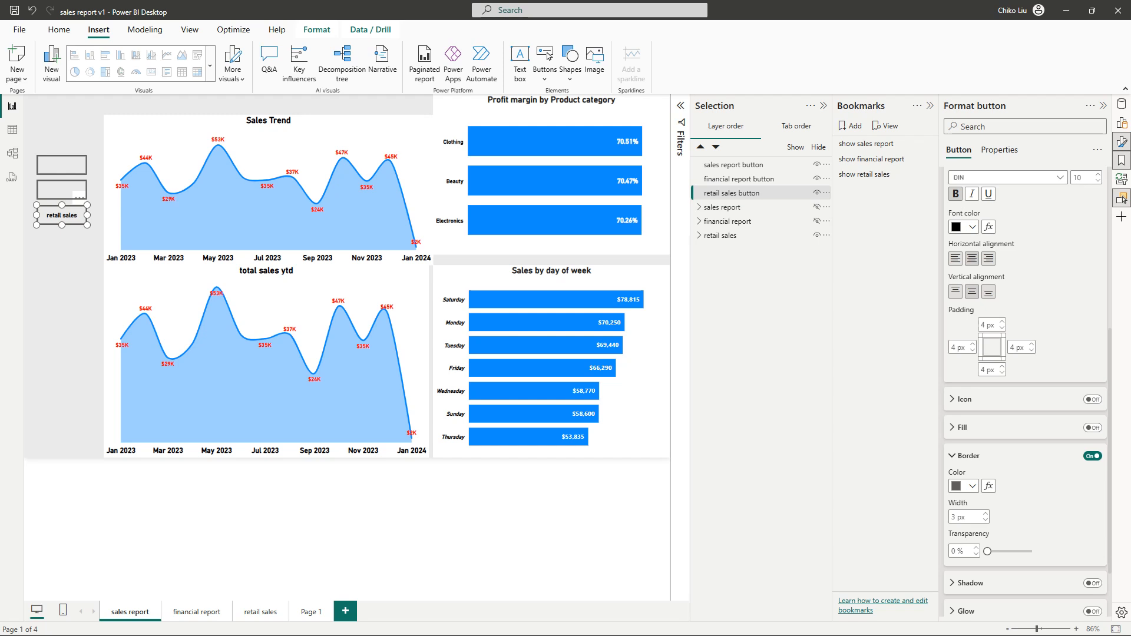
pyautogui.scroll(1, 1025, 389)
pyautogui.click(1093, 514)
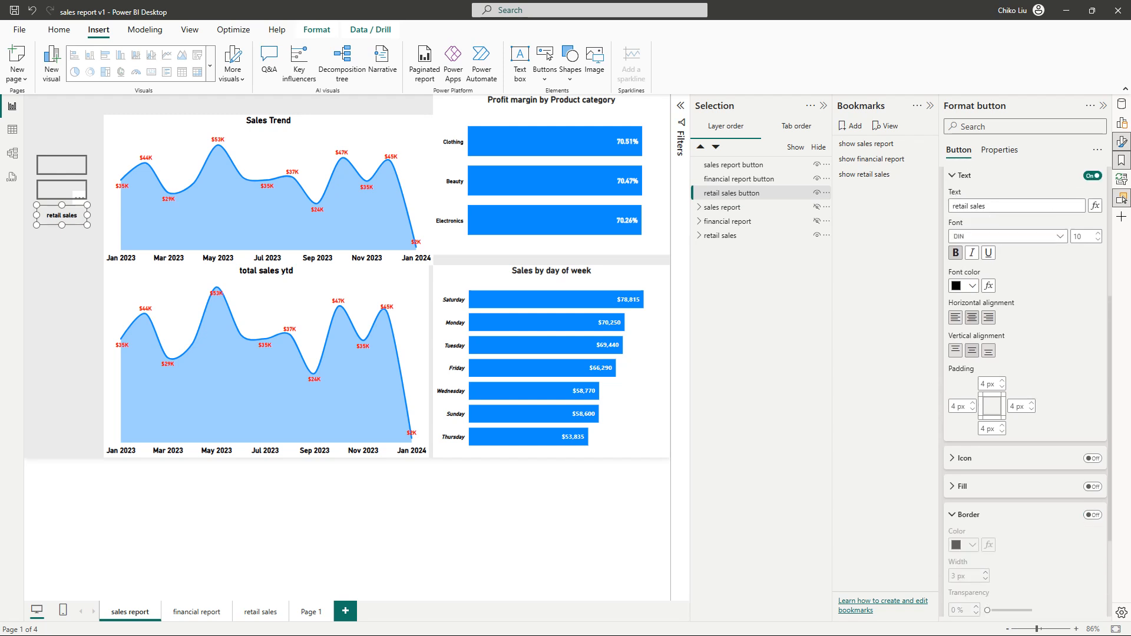
pyautogui.click(1093, 487)
pyautogui.click(957, 487)
pyautogui.scroll(-3, 1026, 354)
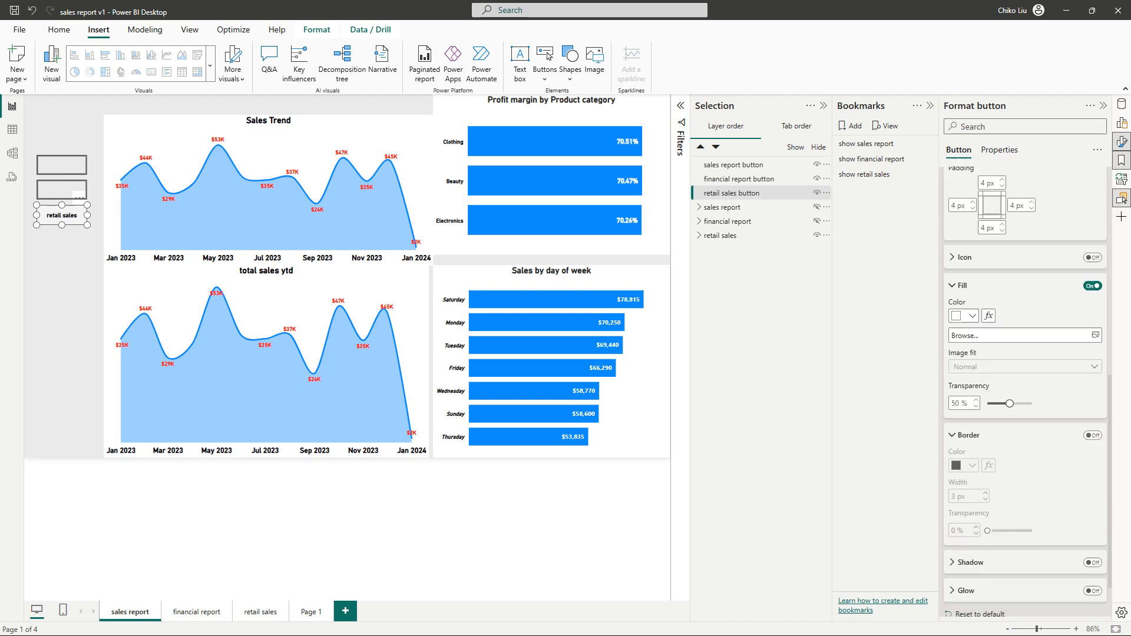
# - Look through the retail sales button's style settings and general properties for its action option
pyautogui.scroll(-1, 1025, 389)
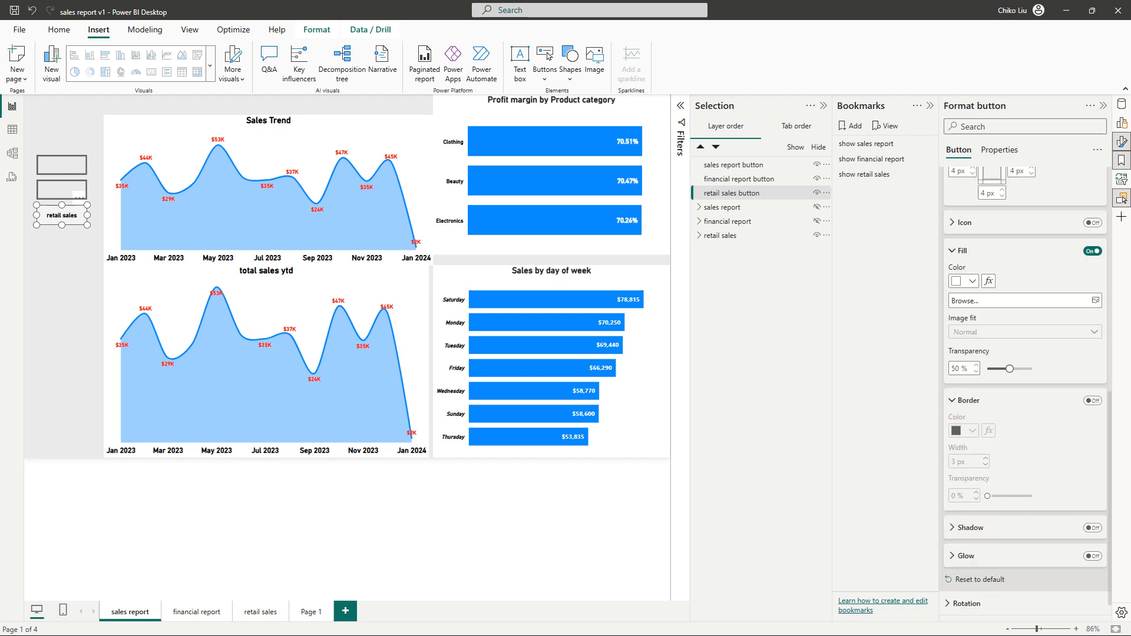
pyautogui.scroll(3, 1025, 389)
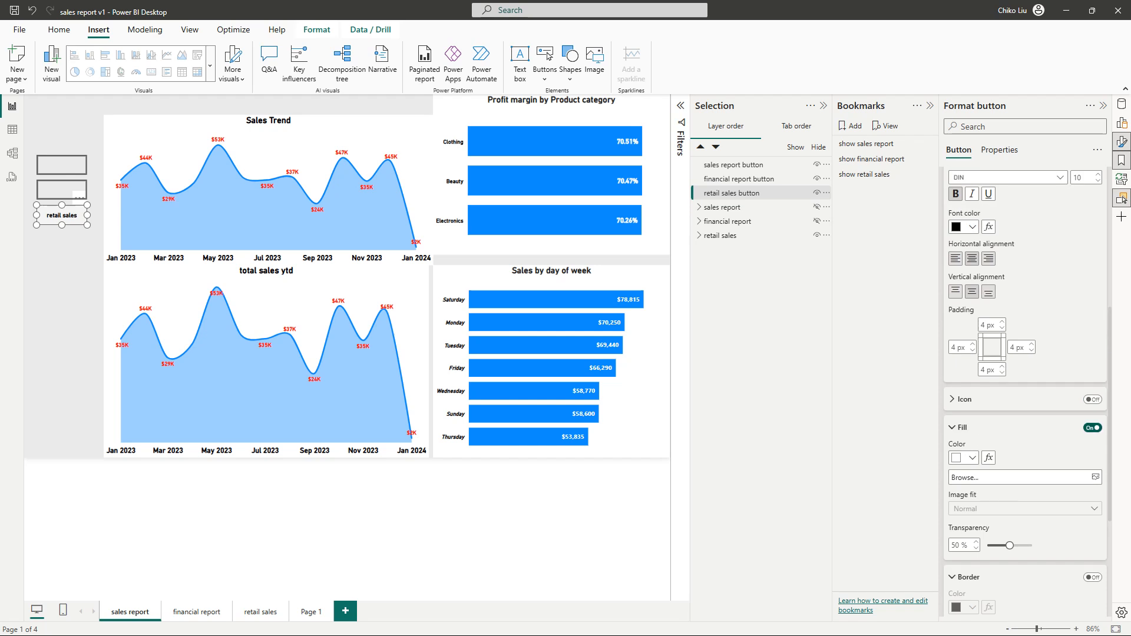
pyautogui.click(999, 149)
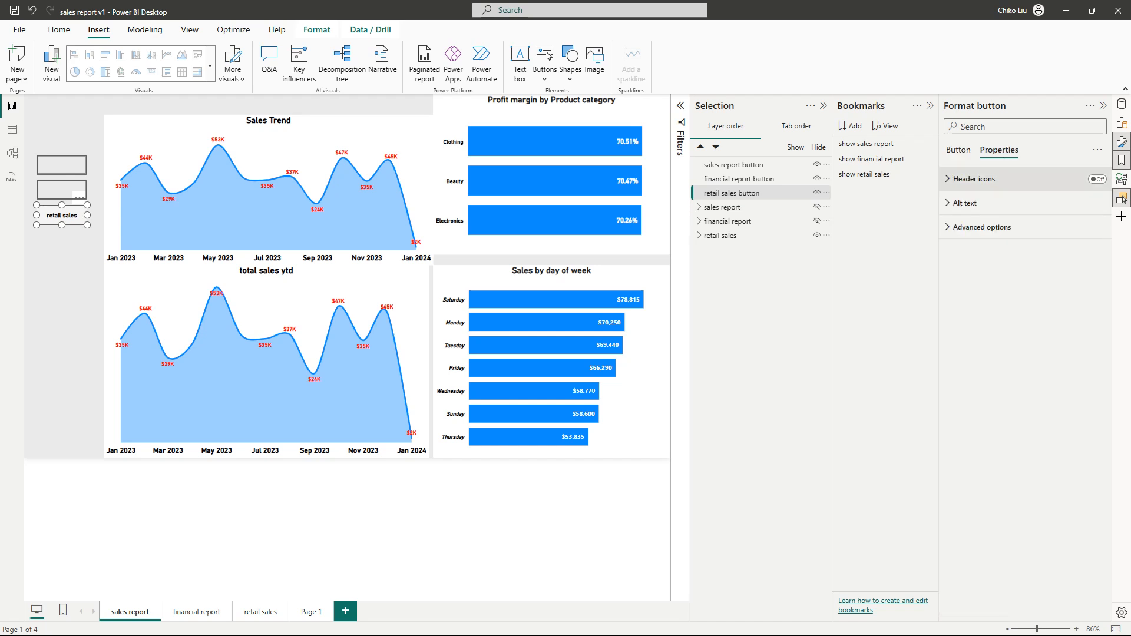
pyautogui.click(974, 178)
pyautogui.click(974, 179)
pyautogui.click(982, 226)
pyautogui.click(983, 227)
pyautogui.click(958, 149)
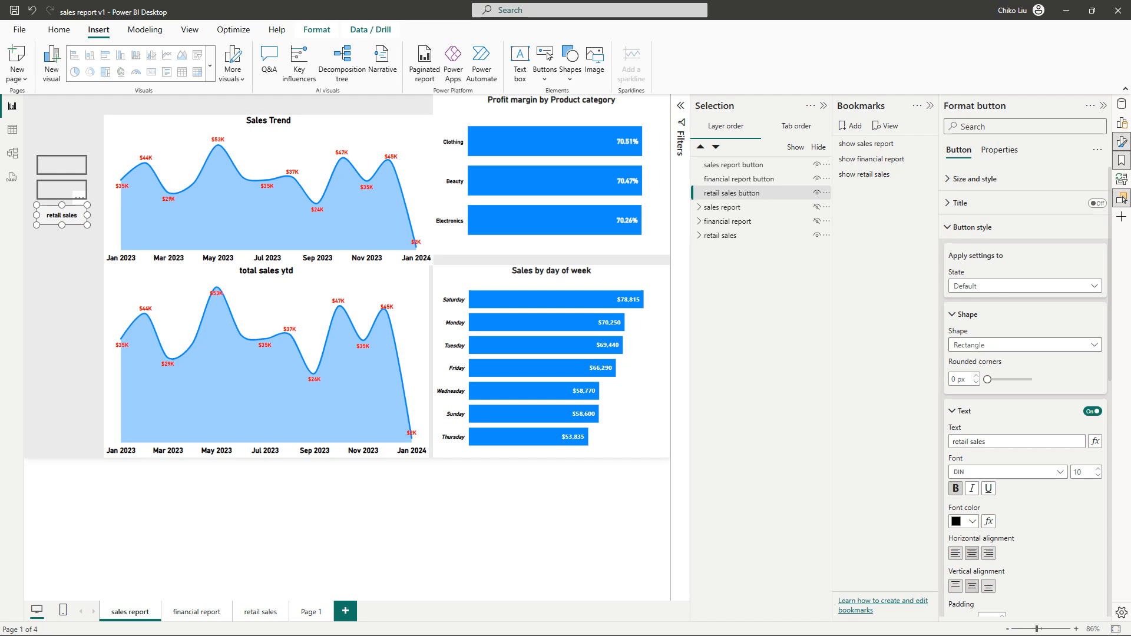
pyautogui.scroll(-5, 1026, 389)
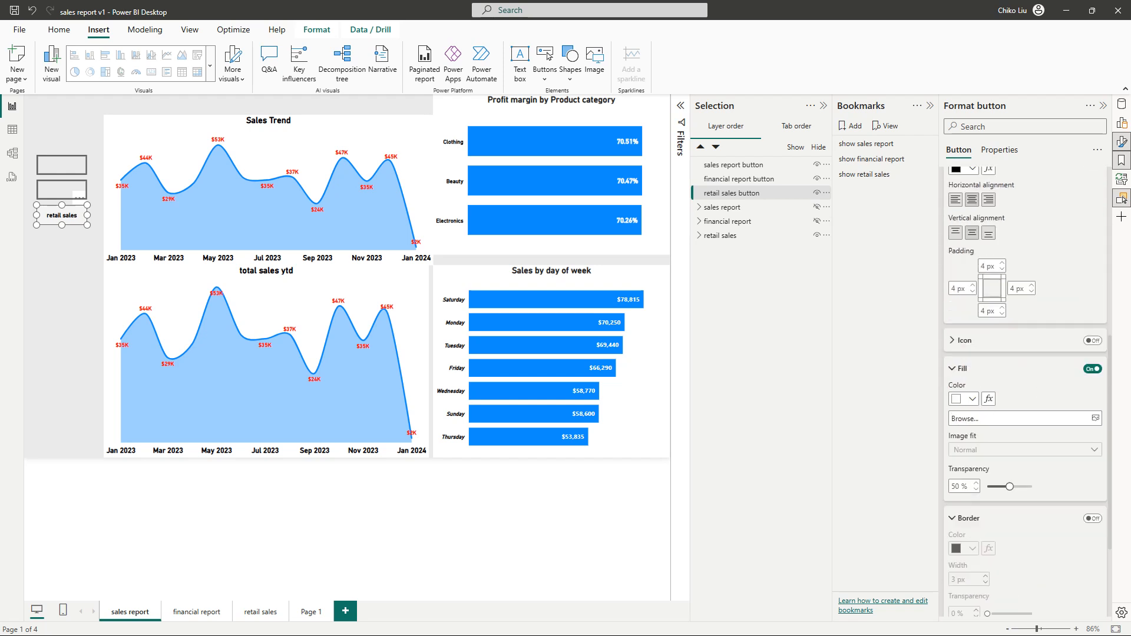
pyautogui.scroll(-2, 1026, 389)
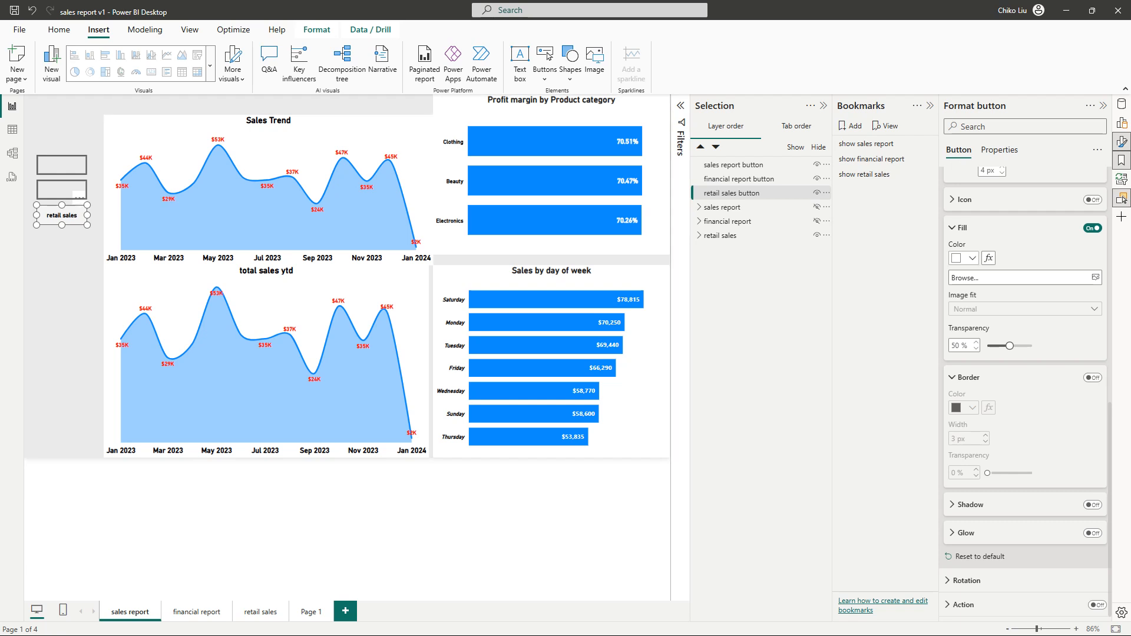
# - Set the retail sales button's fill colour to Theme color 3, 60% lighter (#f5c4af)
pyautogui.click(966, 258)
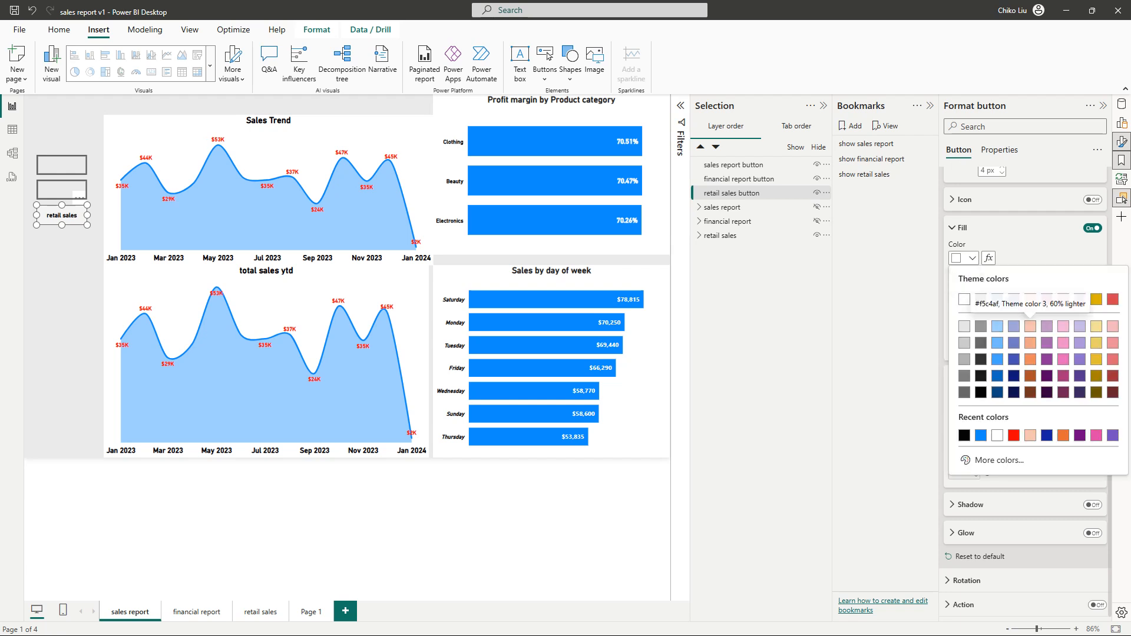
pyautogui.click(1031, 326)
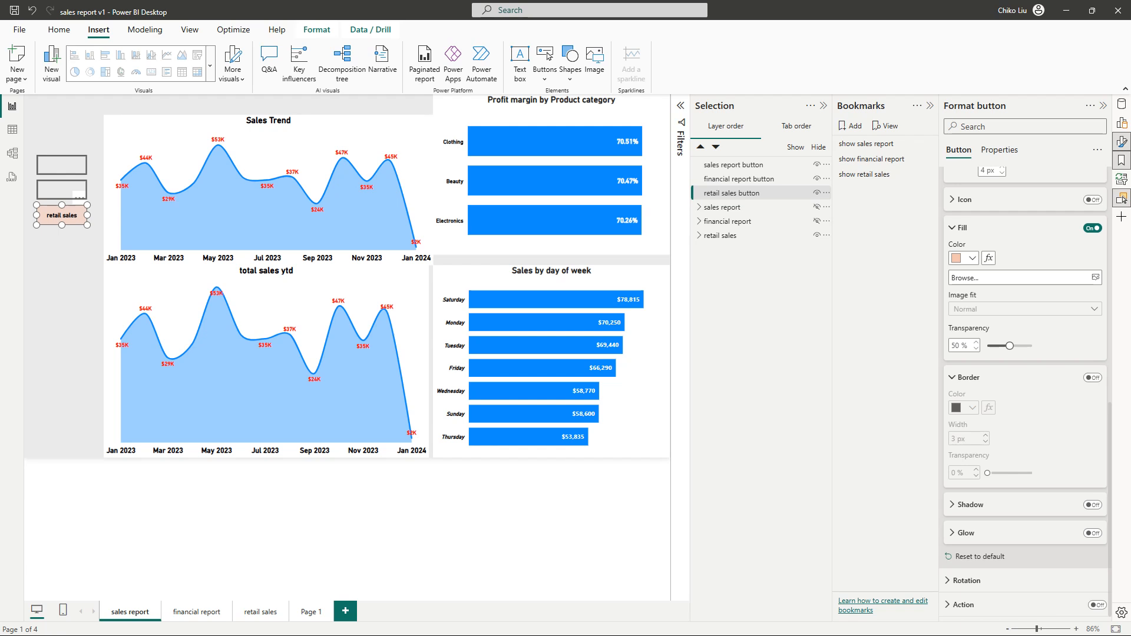
pyautogui.scroll(5, 1025, 389)
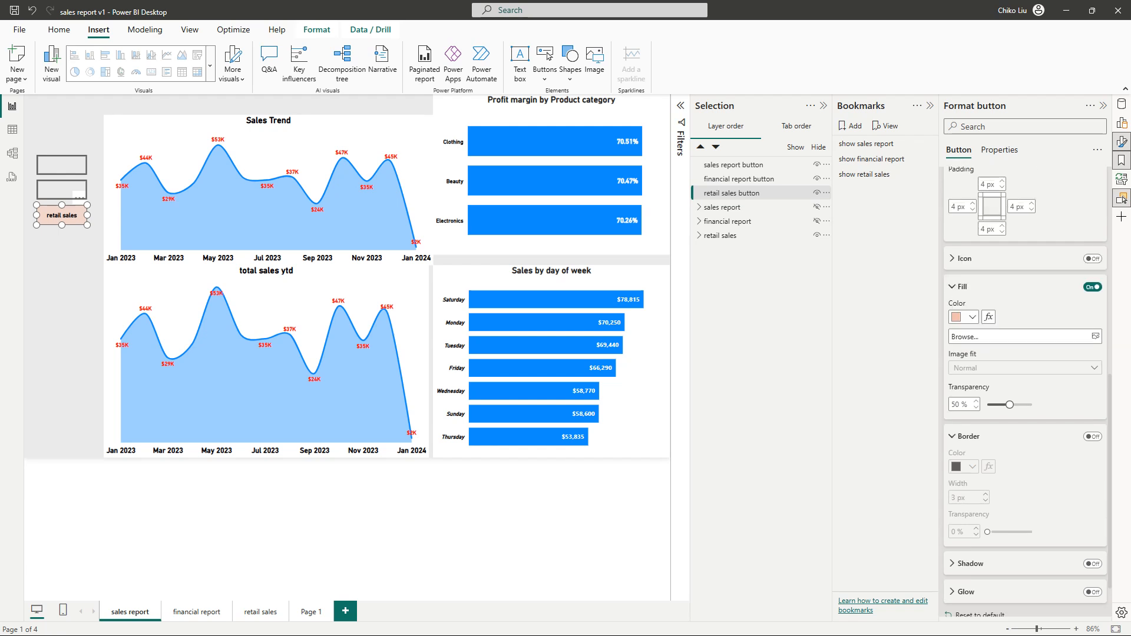
pyautogui.scroll(-3, 1025, 388)
pyautogui.scroll(5, 1025, 389)
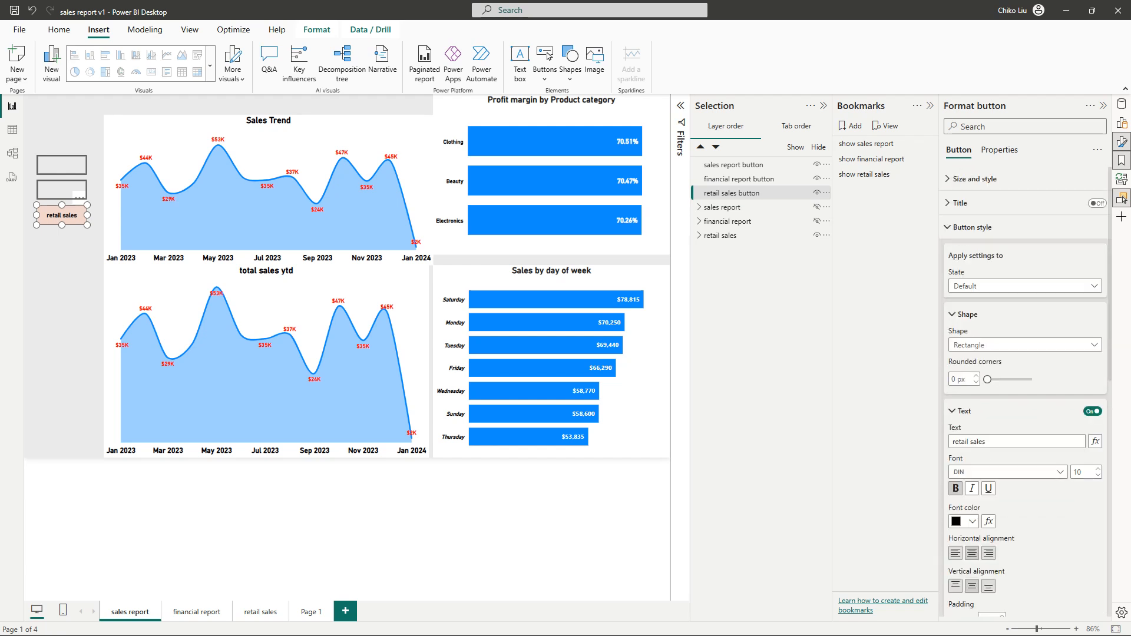
# - Turn on the retail sales button's visual border and round its corners to 19 px
pyautogui.click(972, 226)
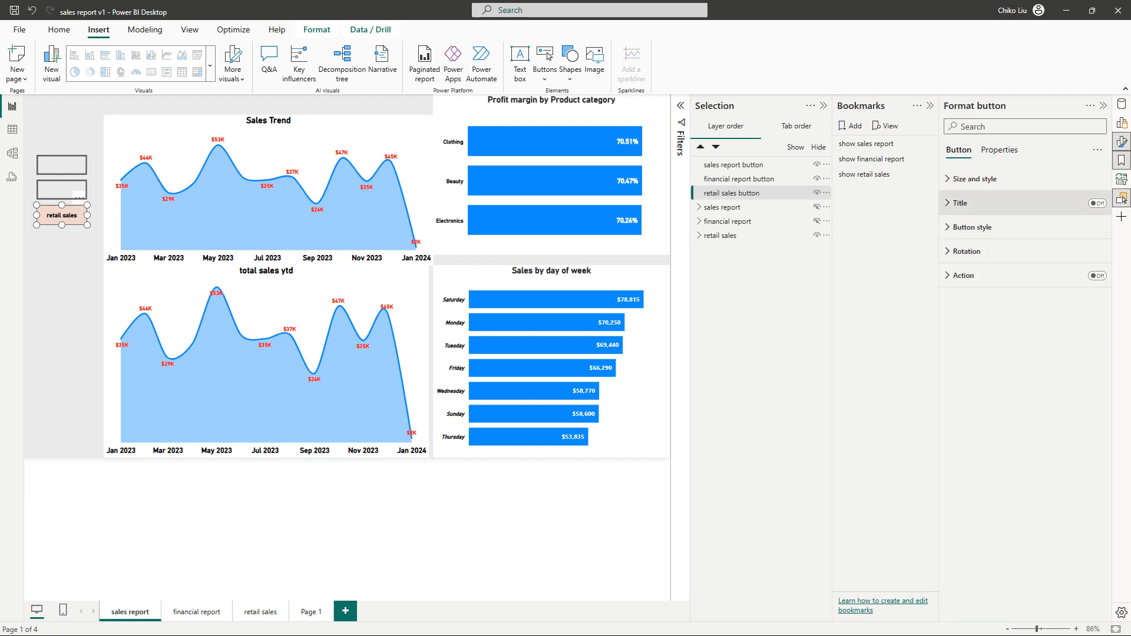
pyautogui.click(975, 179)
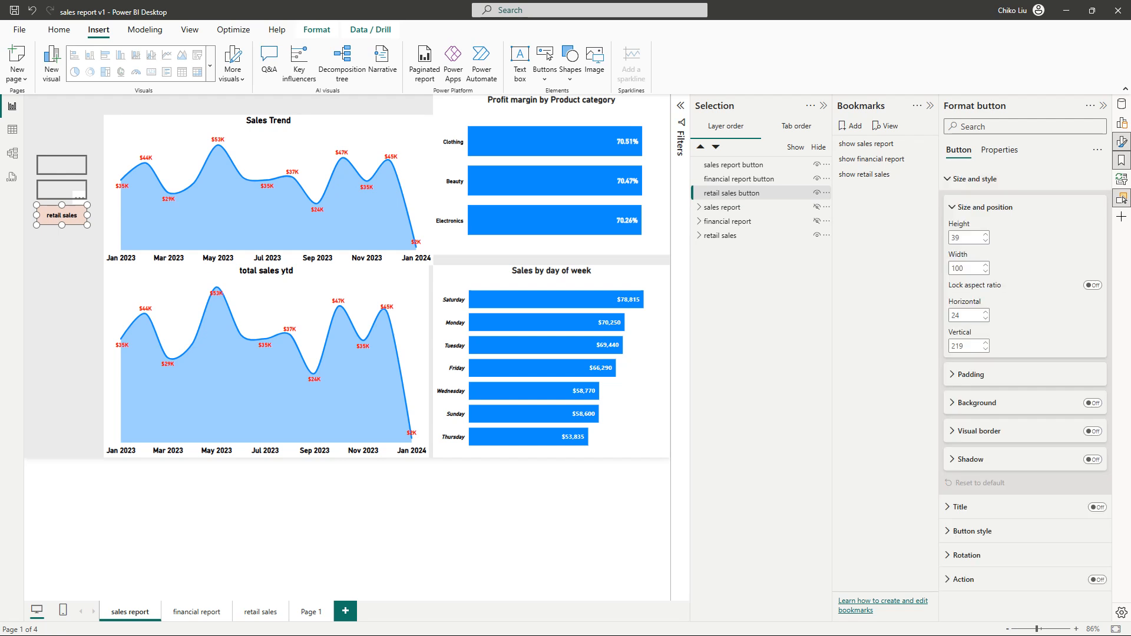
pyautogui.click(1093, 431)
pyautogui.click(979, 431)
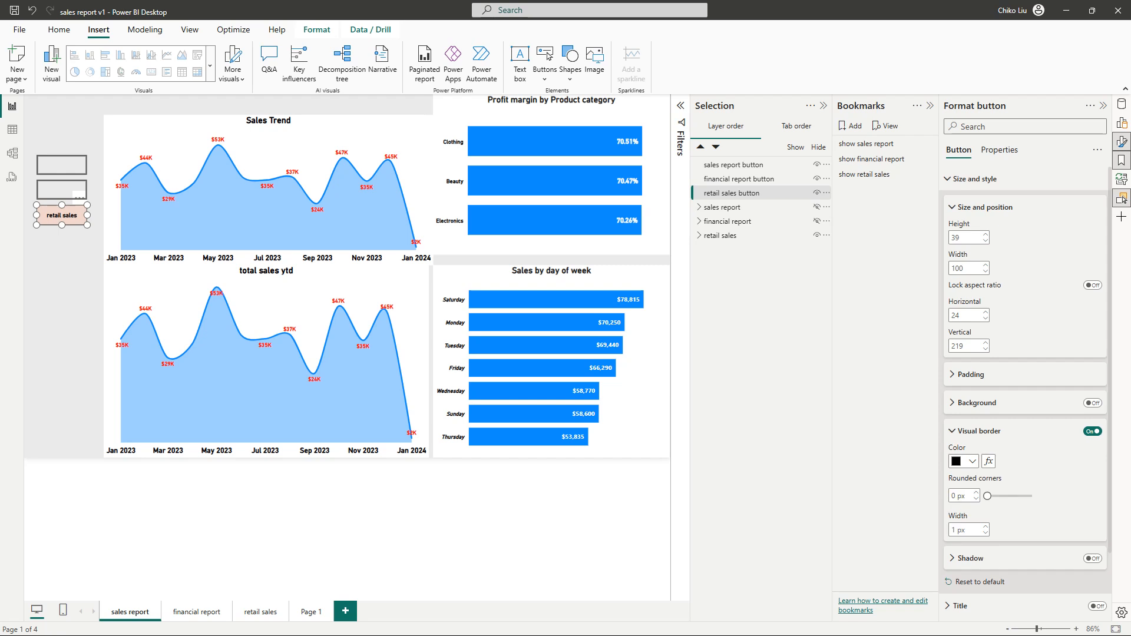
pyautogui.scroll(-1, 1025, 389)
pyautogui.moveTo(987, 438); pyautogui.dragTo(1015, 437)
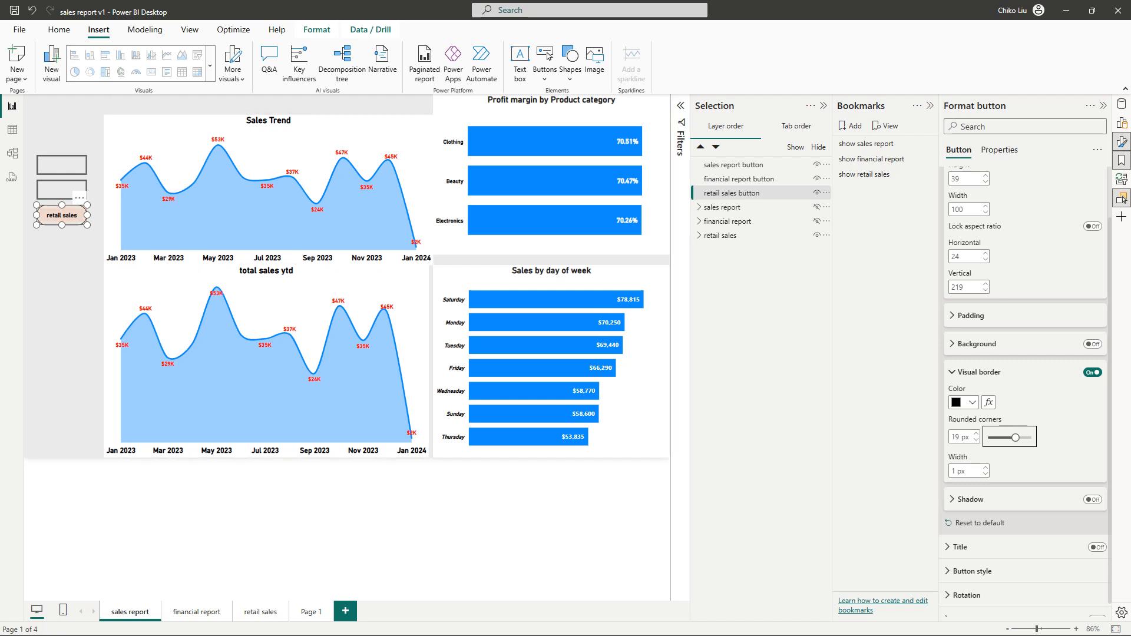
pyautogui.press('Escape')
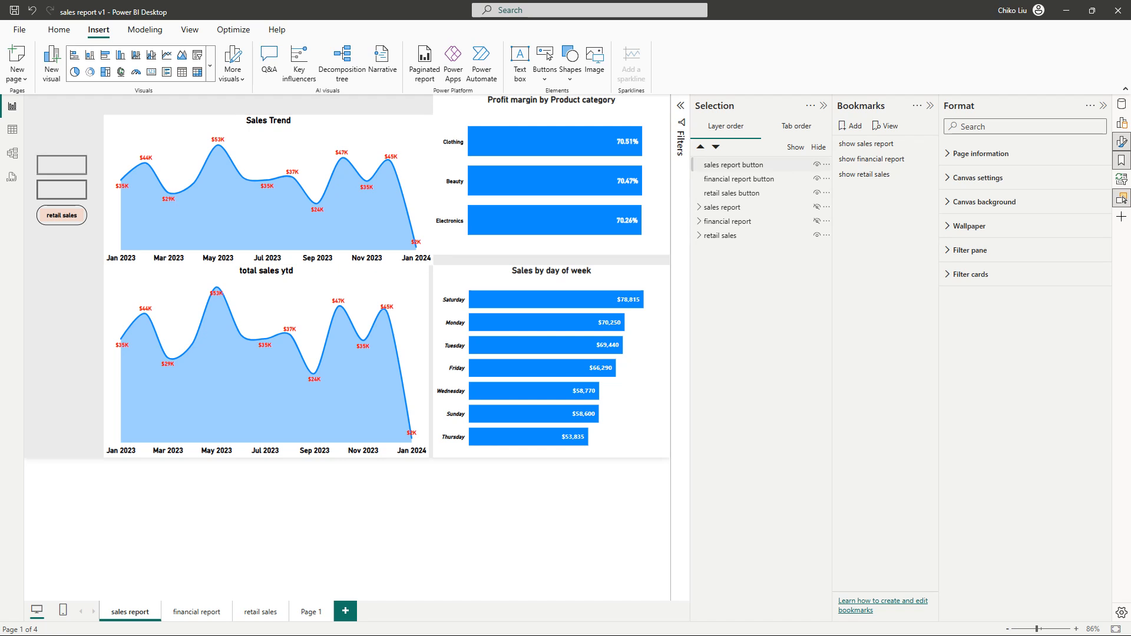
# - Set the retail sales button's visual border to 7 px rounded corners and the light orange Theme color 3, 60% lighter
pyautogui.click(731, 193)
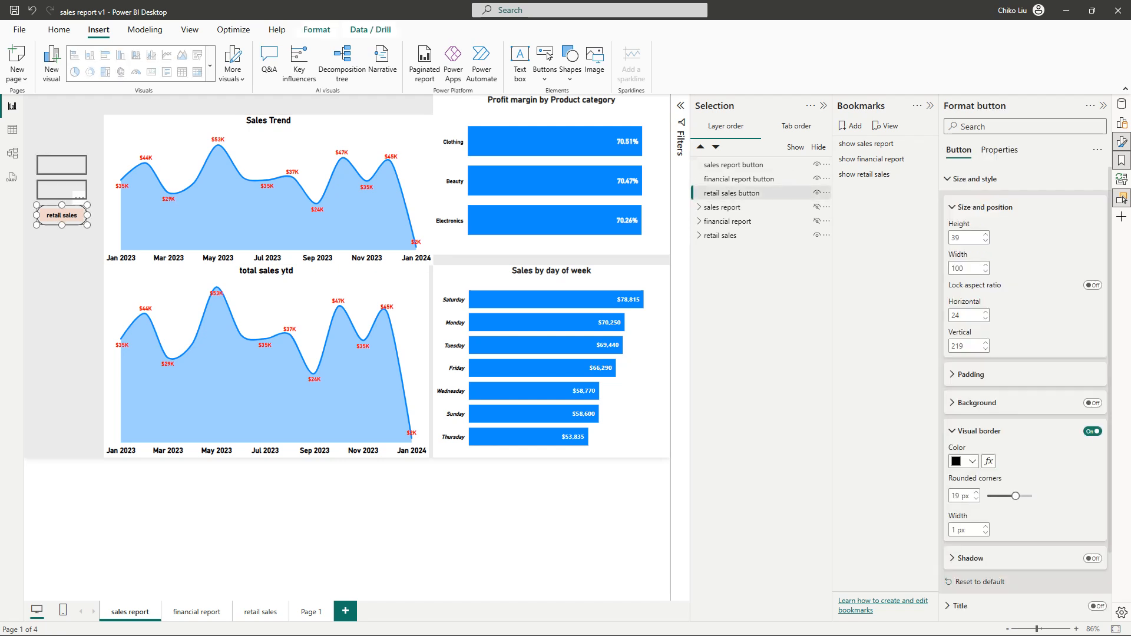
pyautogui.moveTo(1015, 496); pyautogui.dragTo(998, 496)
pyautogui.click(964, 462)
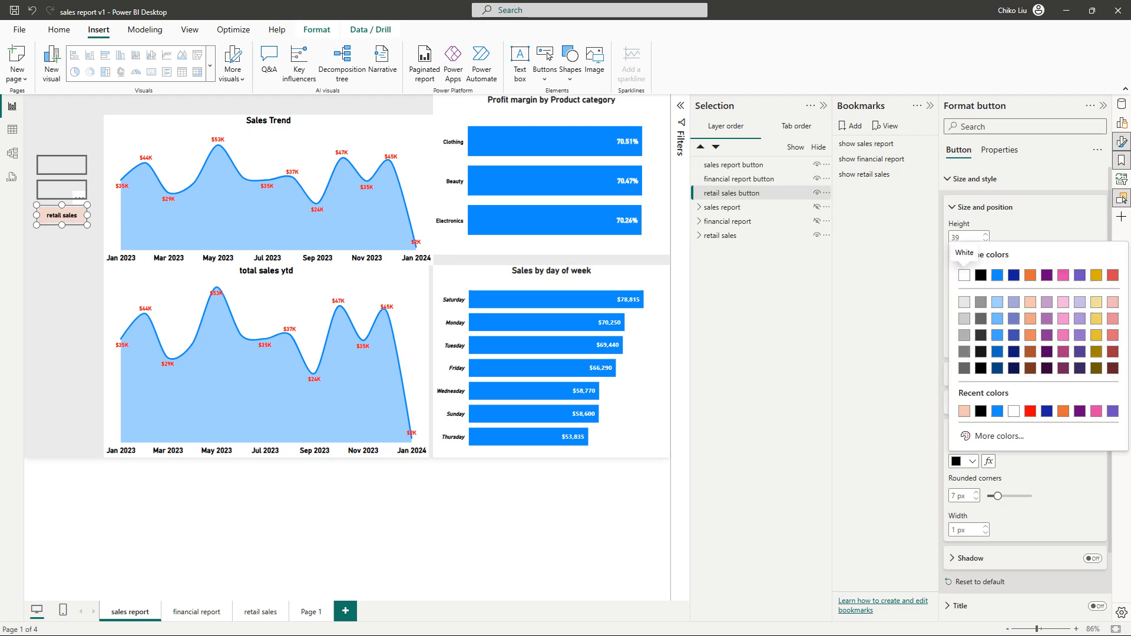
pyautogui.click(1030, 305)
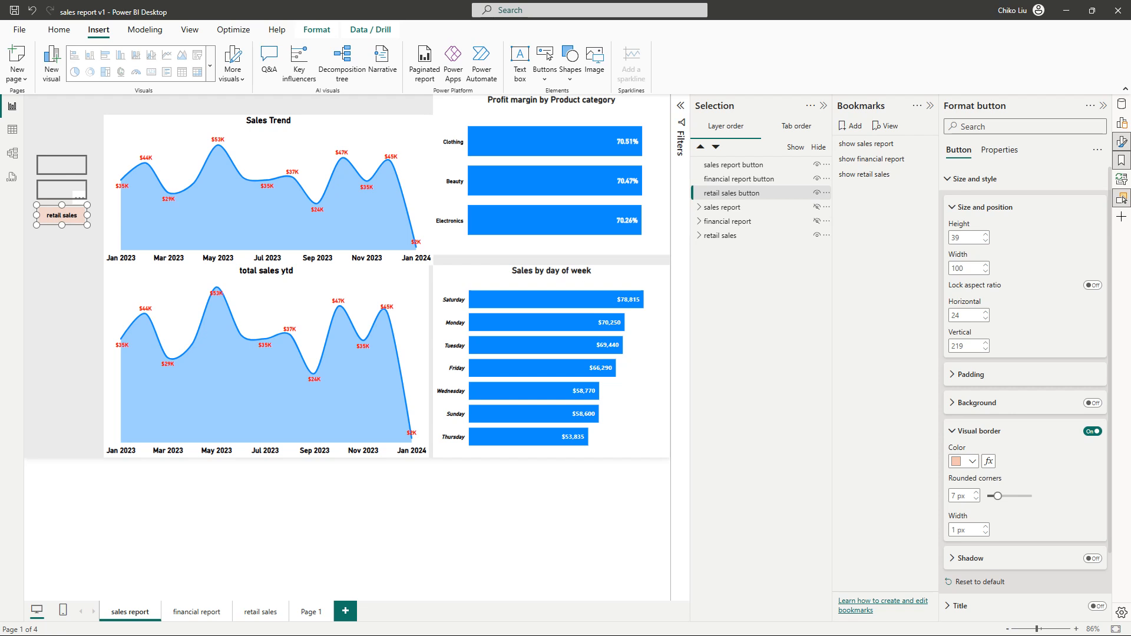
# - Turn on the retail sales button's background and colour it Theme color 3, 60% lighter (#f5c4af)
pyautogui.click(1093, 403)
pyautogui.click(977, 403)
pyautogui.click(964, 433)
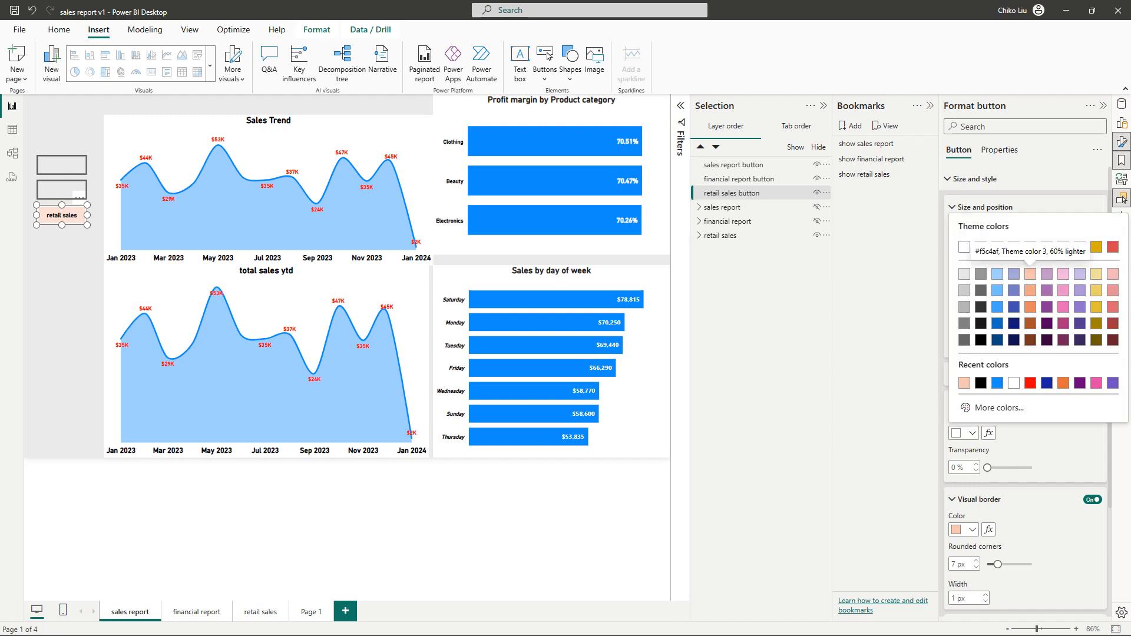
pyautogui.click(1030, 274)
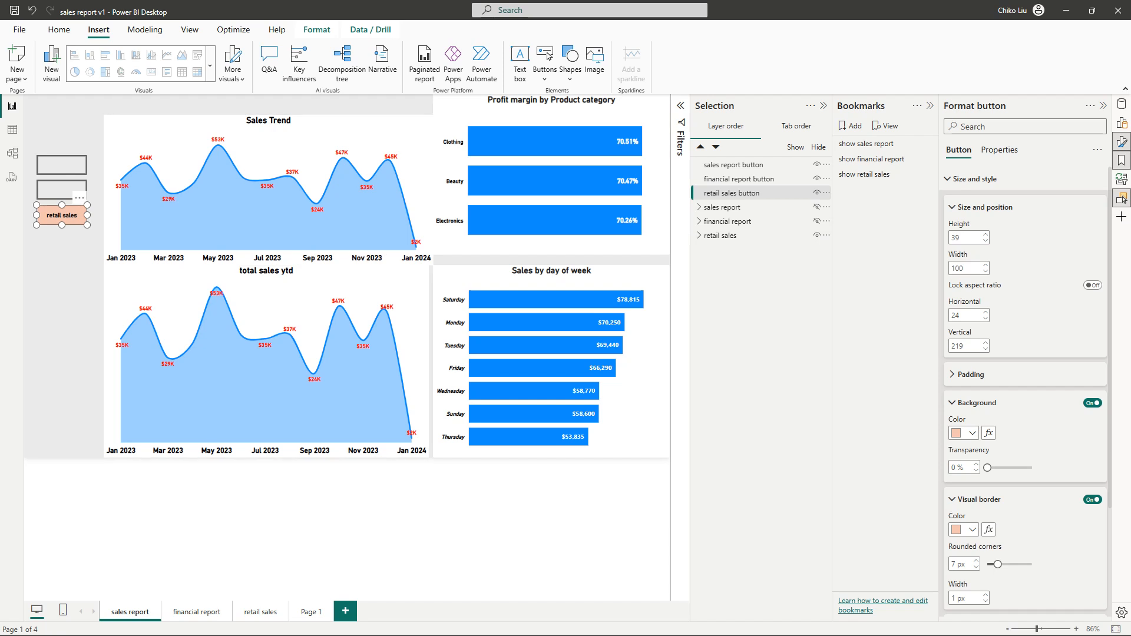
pyautogui.click(63, 283)
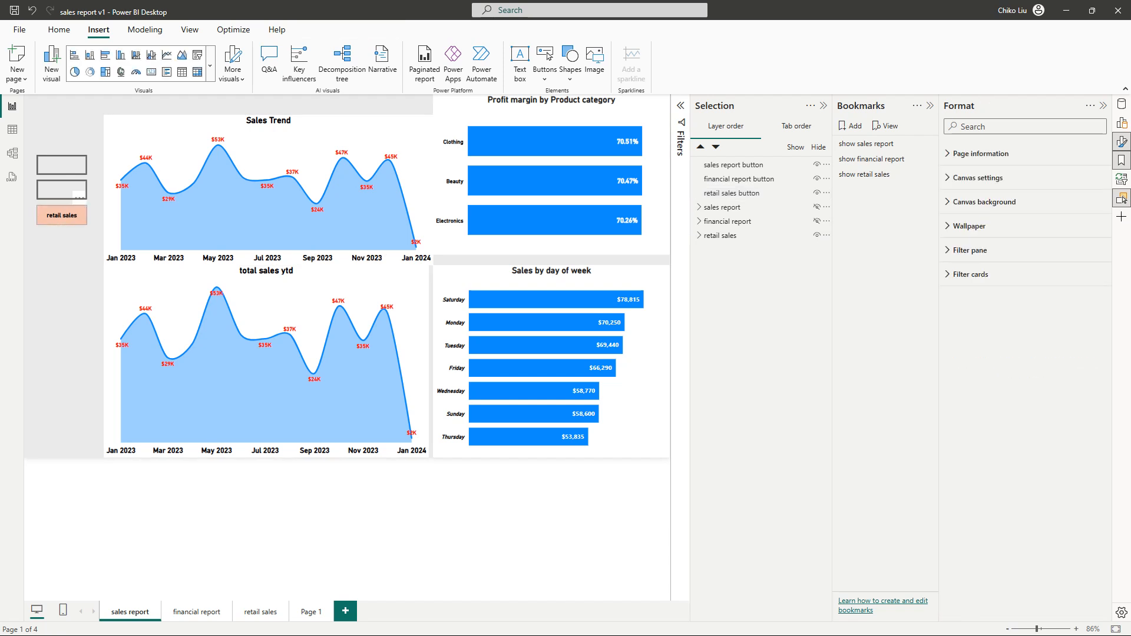
# - Increase the rounded corners of the retail sales button's visual border to 12 px
pyautogui.click(62, 215)
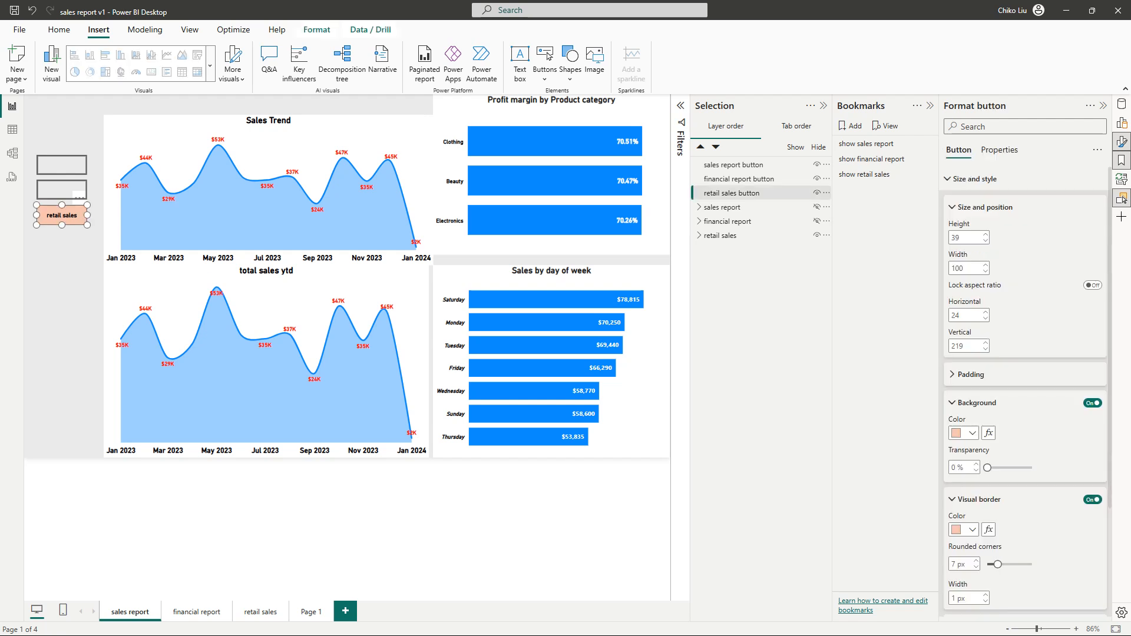
pyautogui.moveTo(997, 565); pyautogui.dragTo(1003, 564)
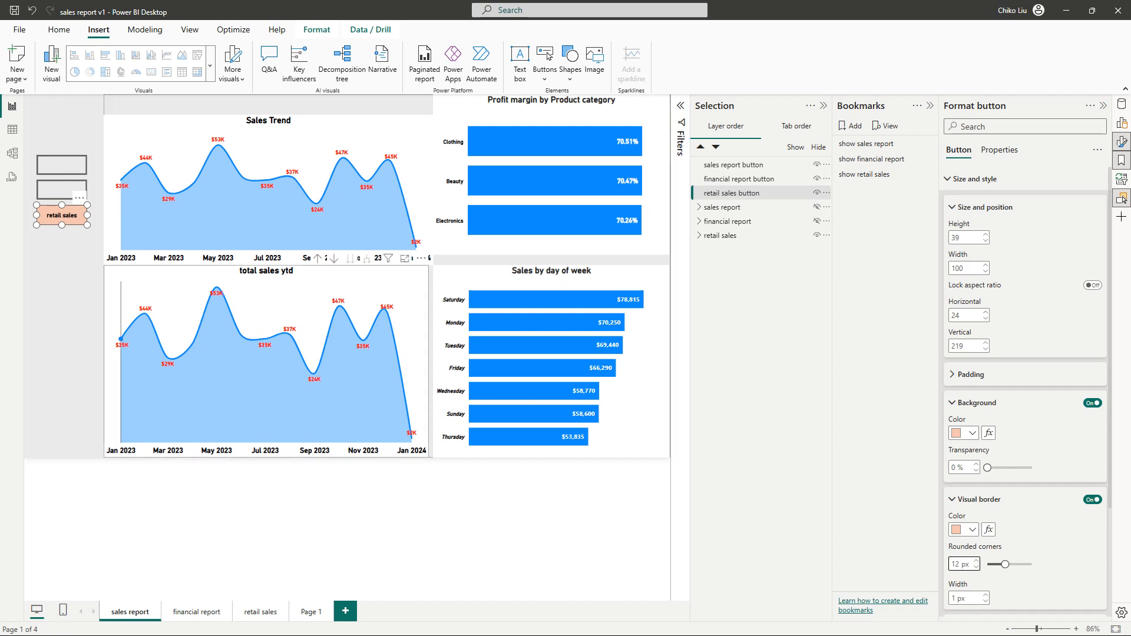
pyautogui.click(64, 277)
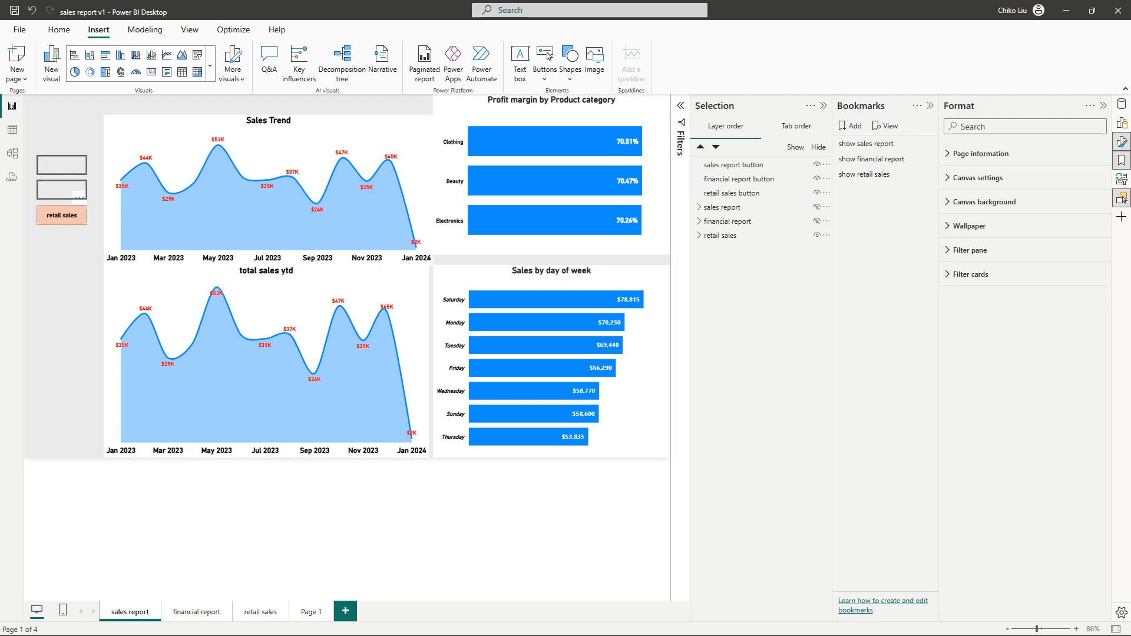
# - Copy the retail sales button's formatting to the sales report and financial report buttons with Format painter
pyautogui.click(62, 215)
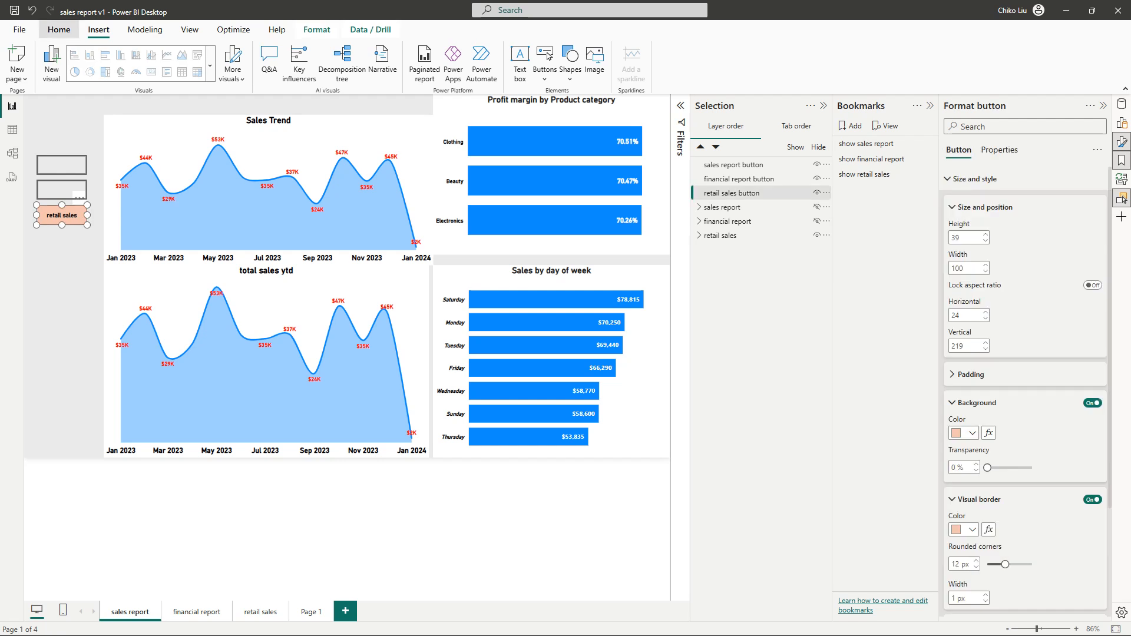
pyautogui.click(59, 31)
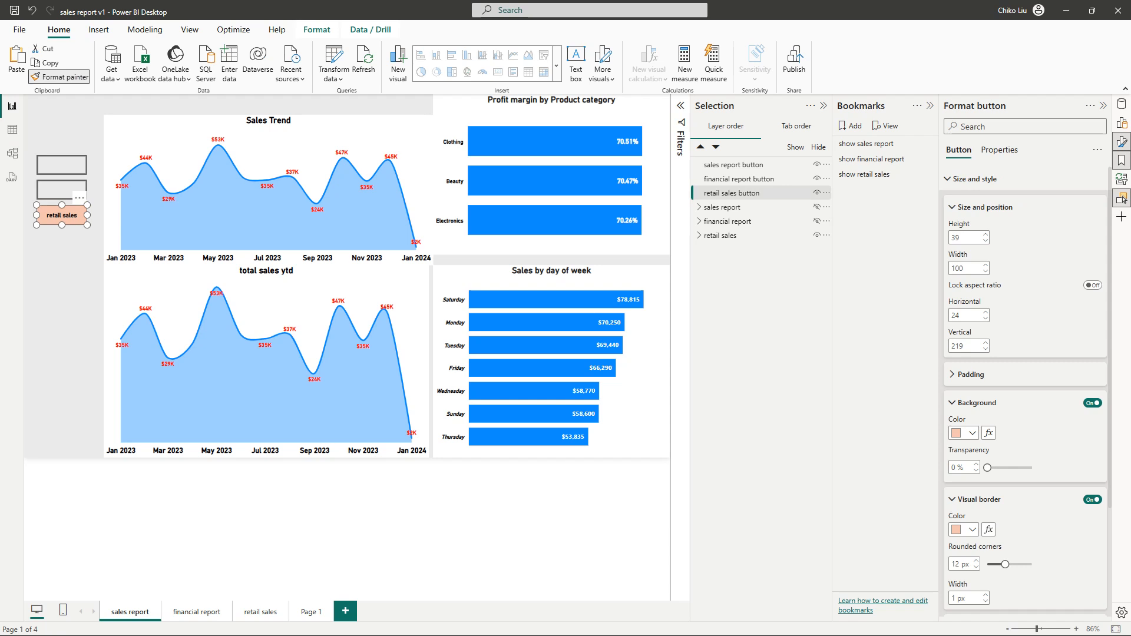
pyautogui.click(63, 265)
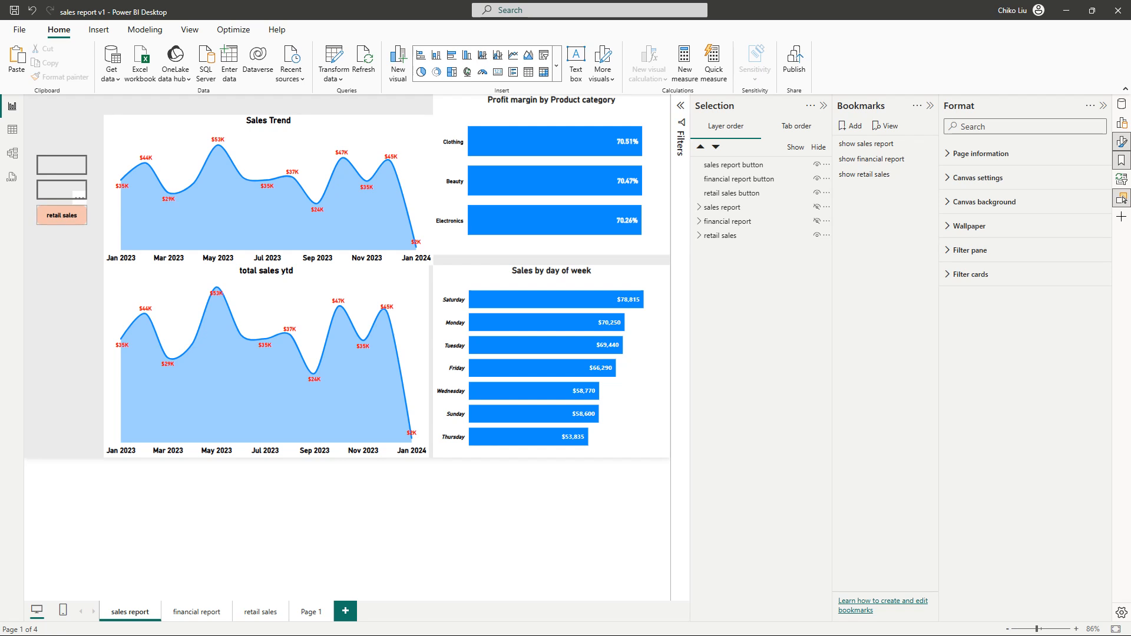
pyautogui.click(62, 215)
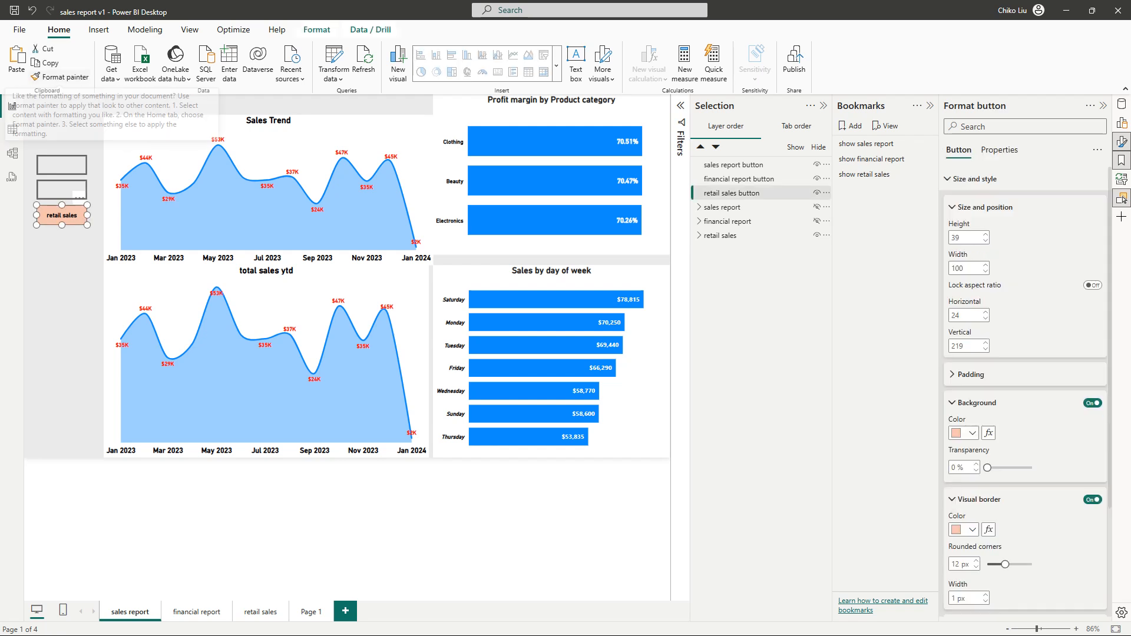
pyautogui.click(59, 77)
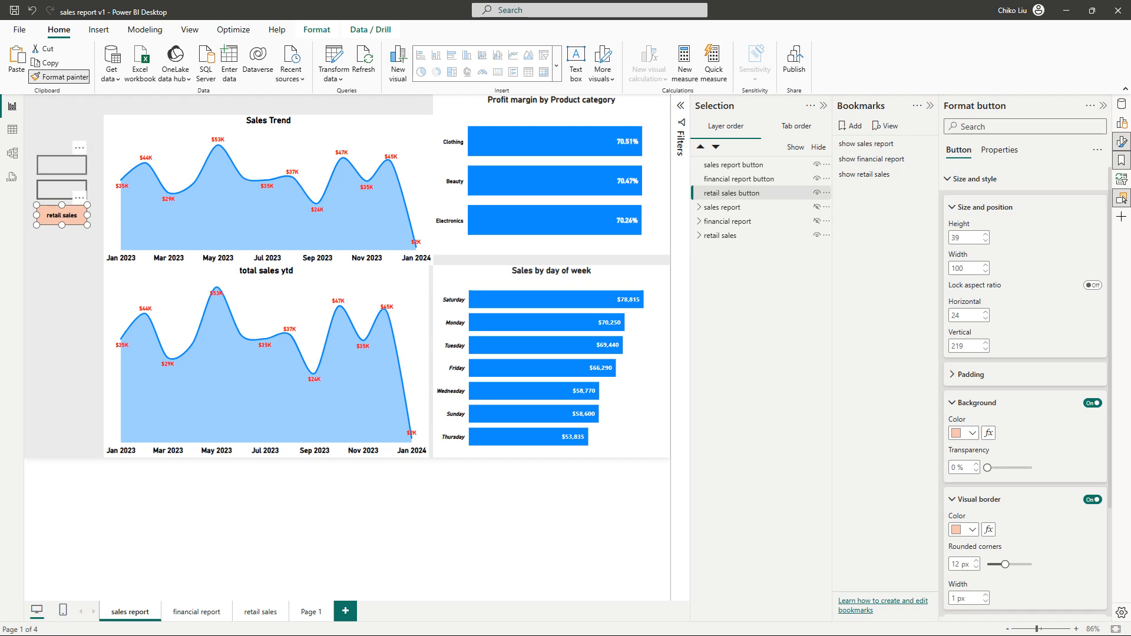
pyautogui.click(62, 164)
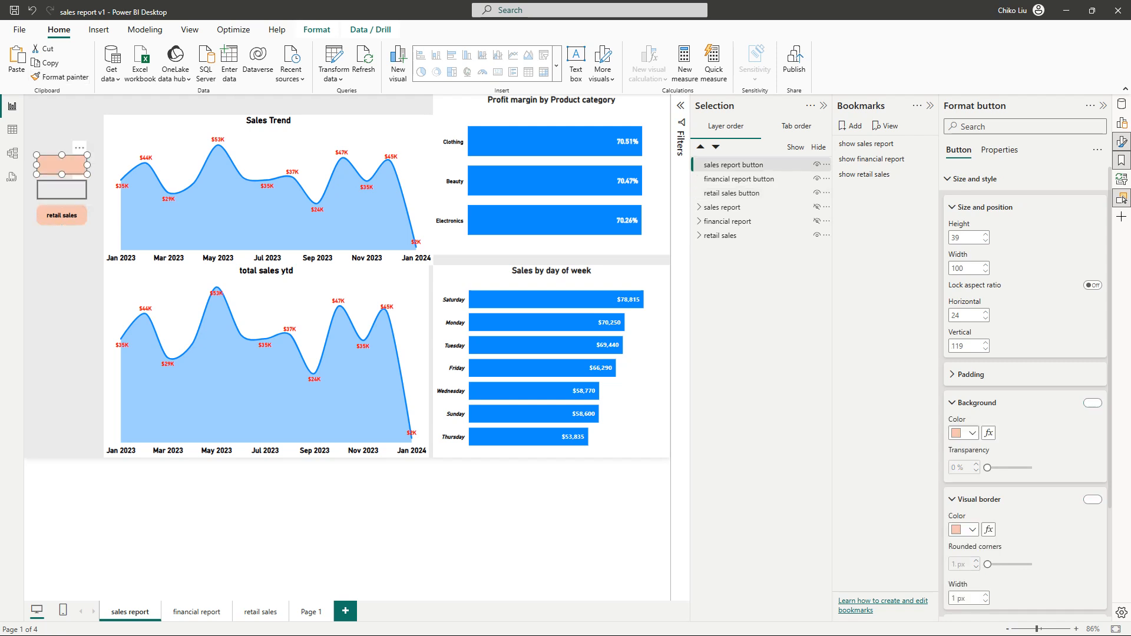
pyautogui.click(59, 77)
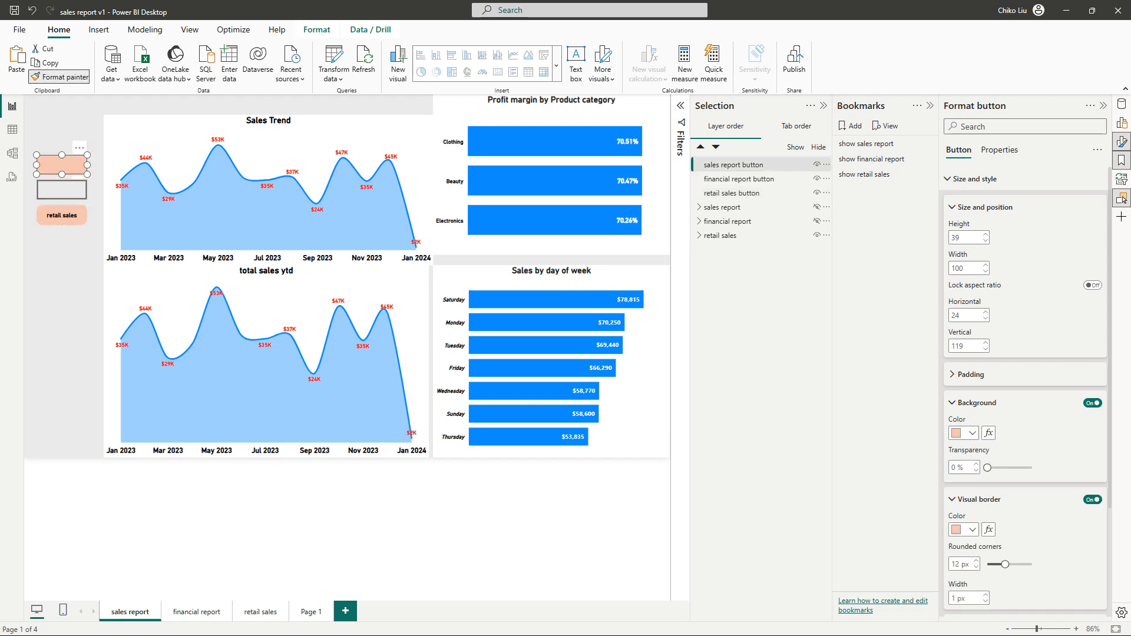
pyautogui.click(62, 190)
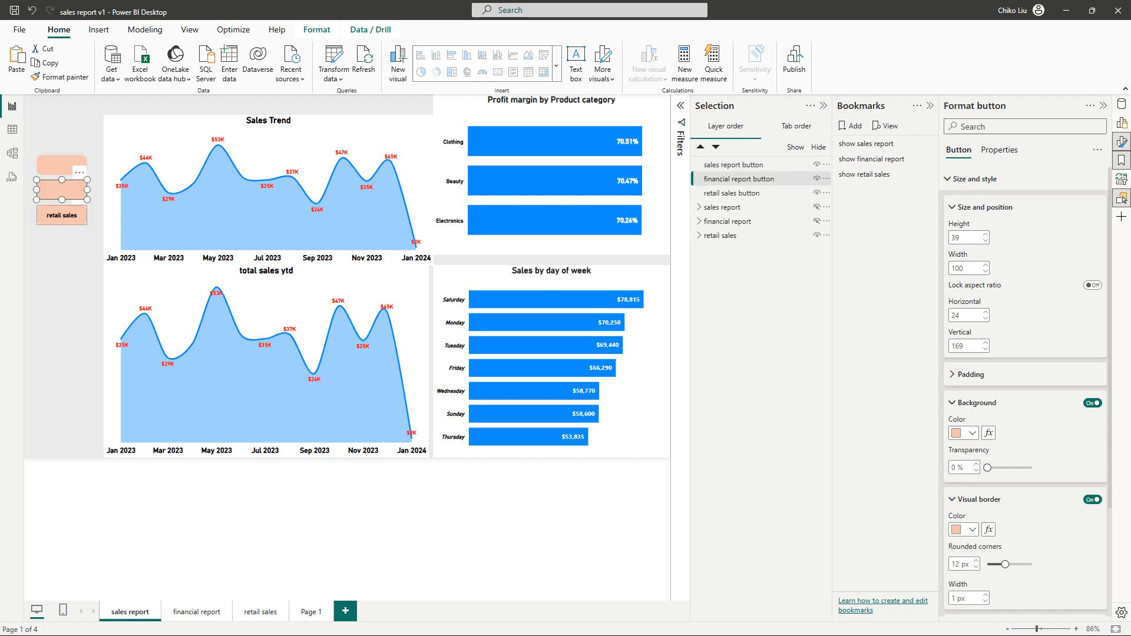
pyautogui.click(61, 165)
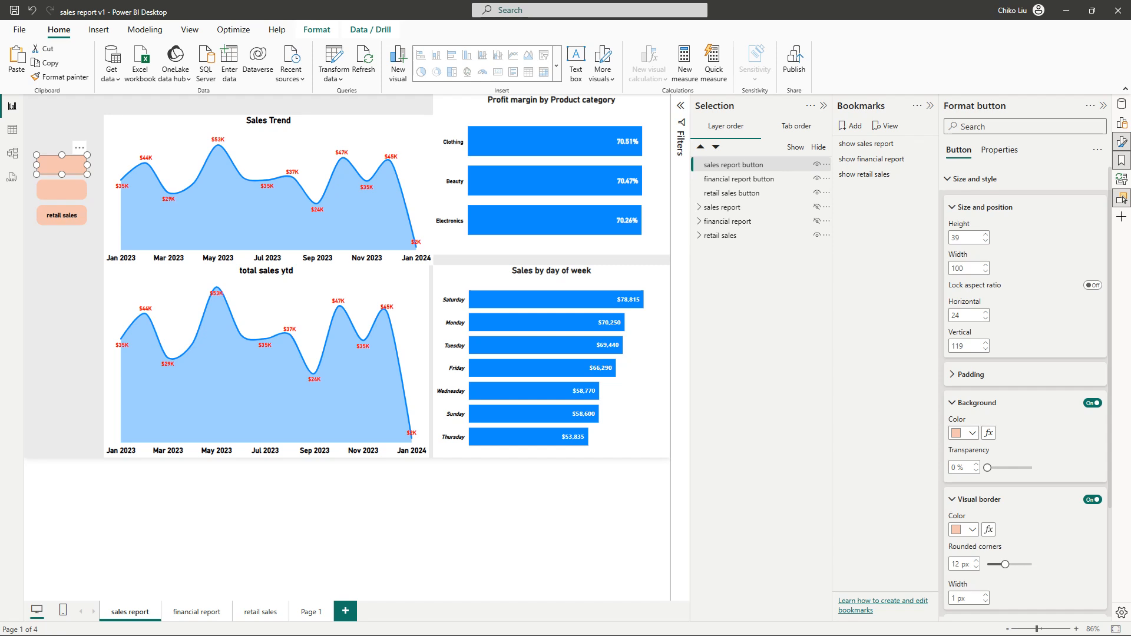
pyautogui.scroll(-3, 1025, 383)
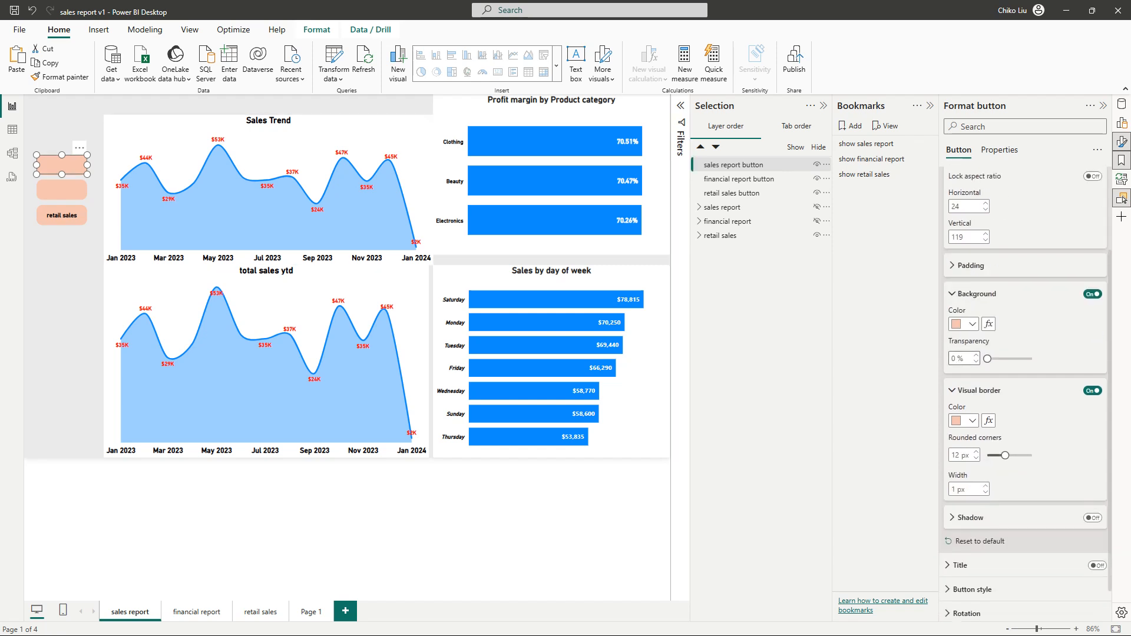
pyautogui.scroll(2, 1025, 383)
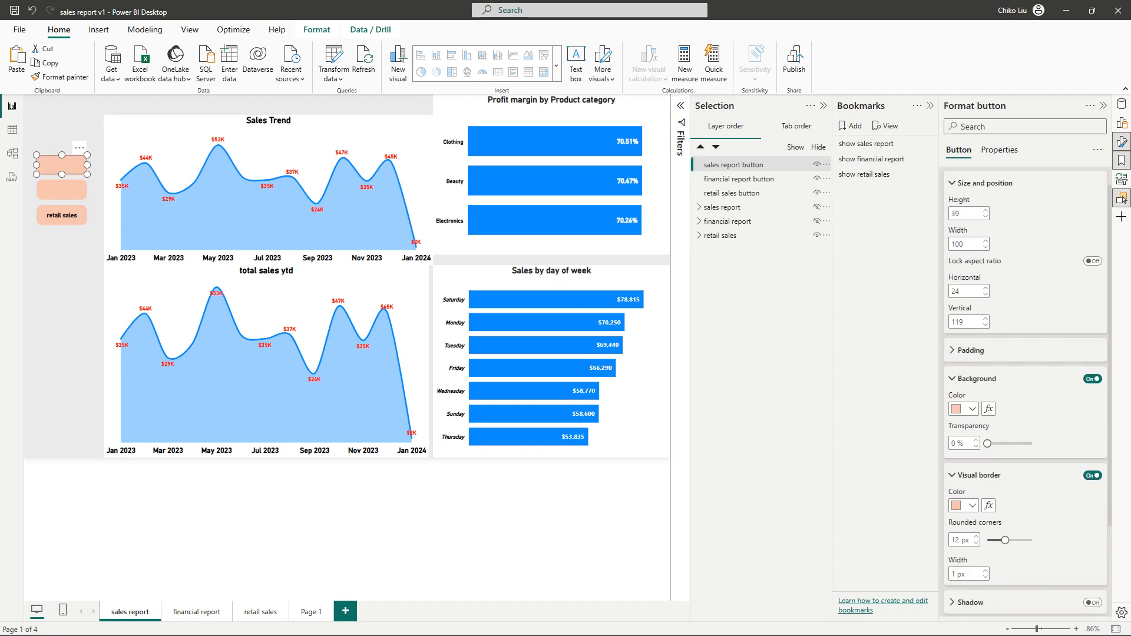
pyautogui.click(984, 184)
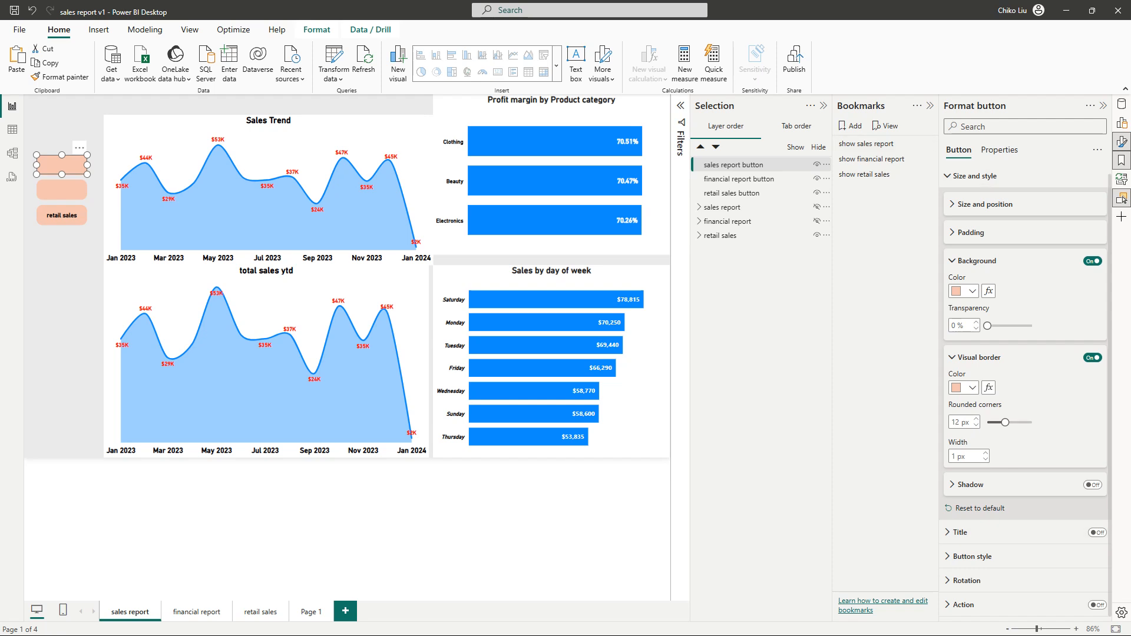
pyautogui.click(1097, 533)
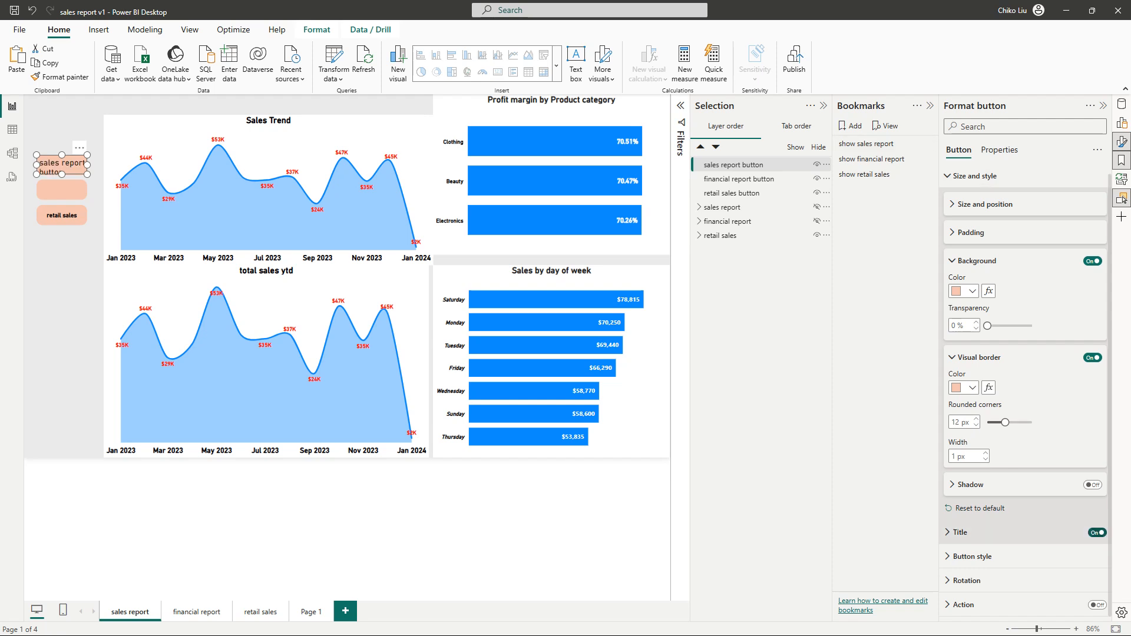
pyautogui.click(972, 532)
pyautogui.scroll(-2, 1012, 511)
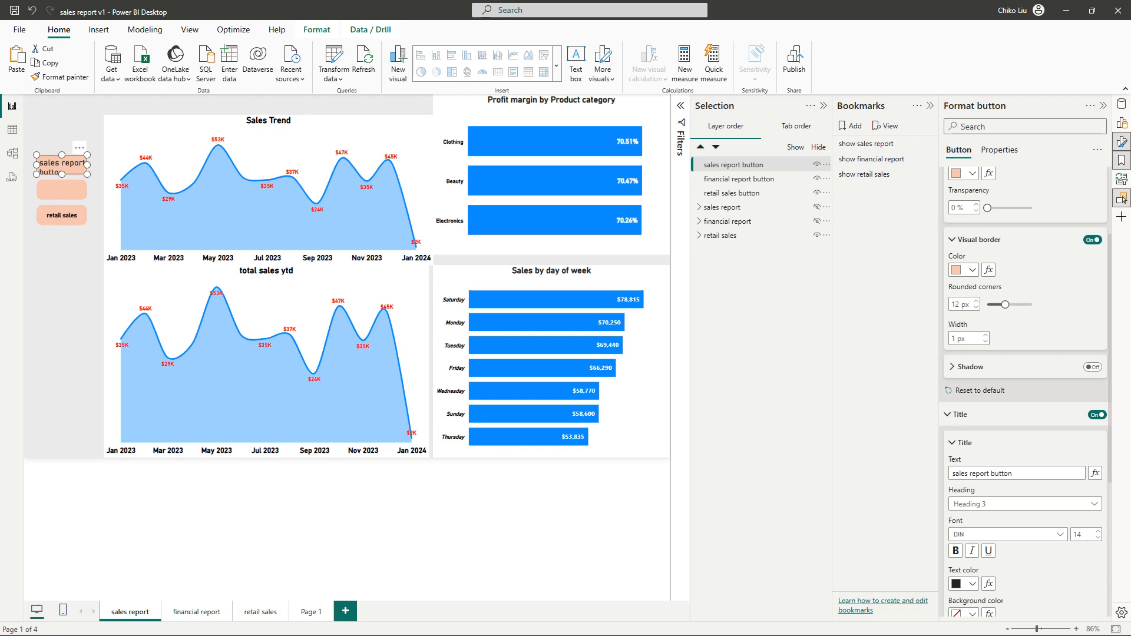
pyautogui.scroll(2, 1013, 511)
pyautogui.scroll(2, 1026, 392)
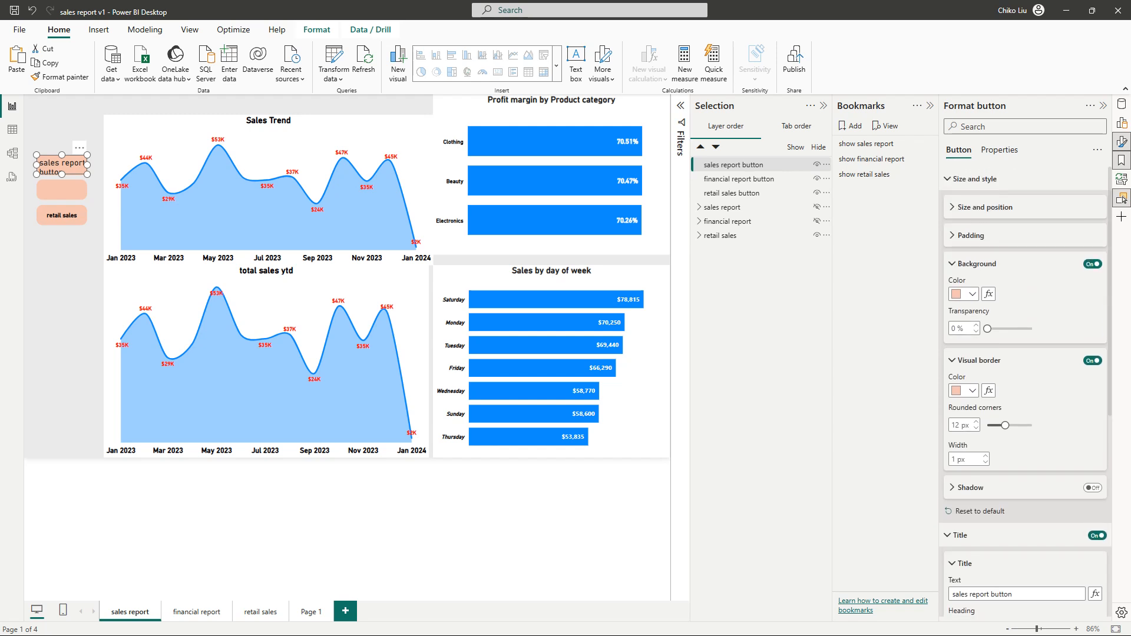
pyautogui.click(974, 179)
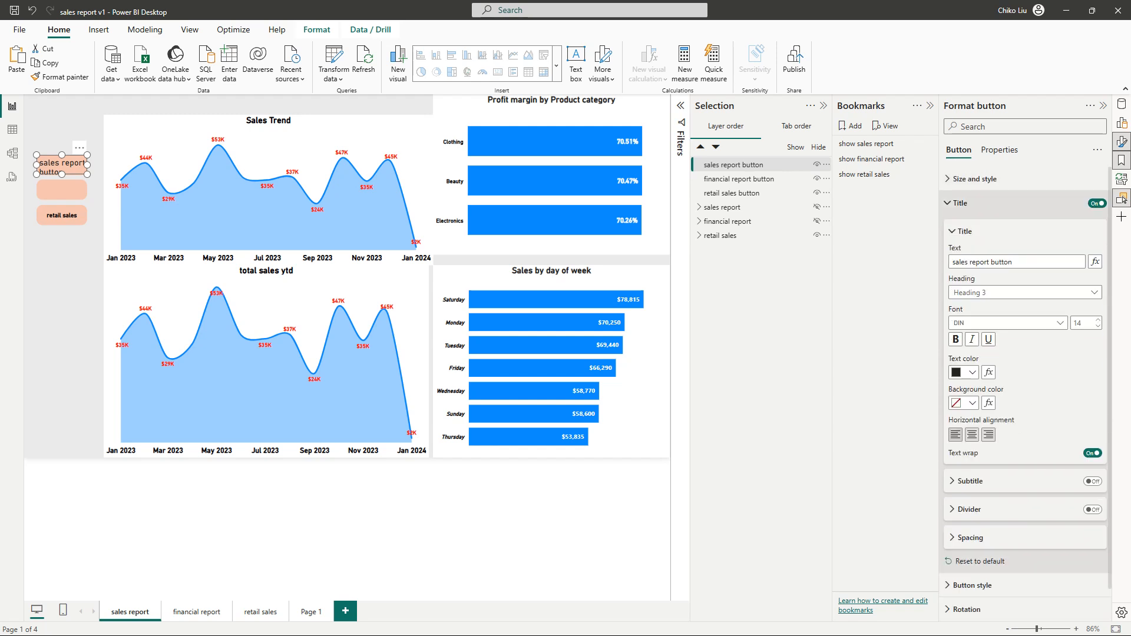
pyautogui.click(1097, 203)
pyautogui.click(1014, 203)
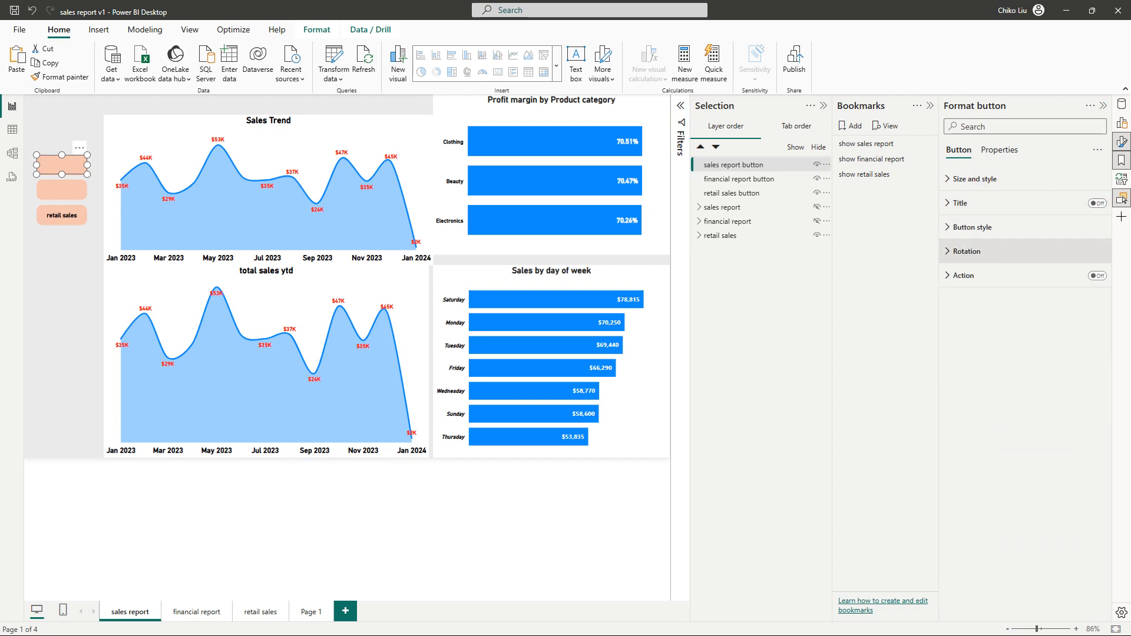
# - Label the sales report button "sales report" and the financial report button "financial report"
pyautogui.click(972, 227)
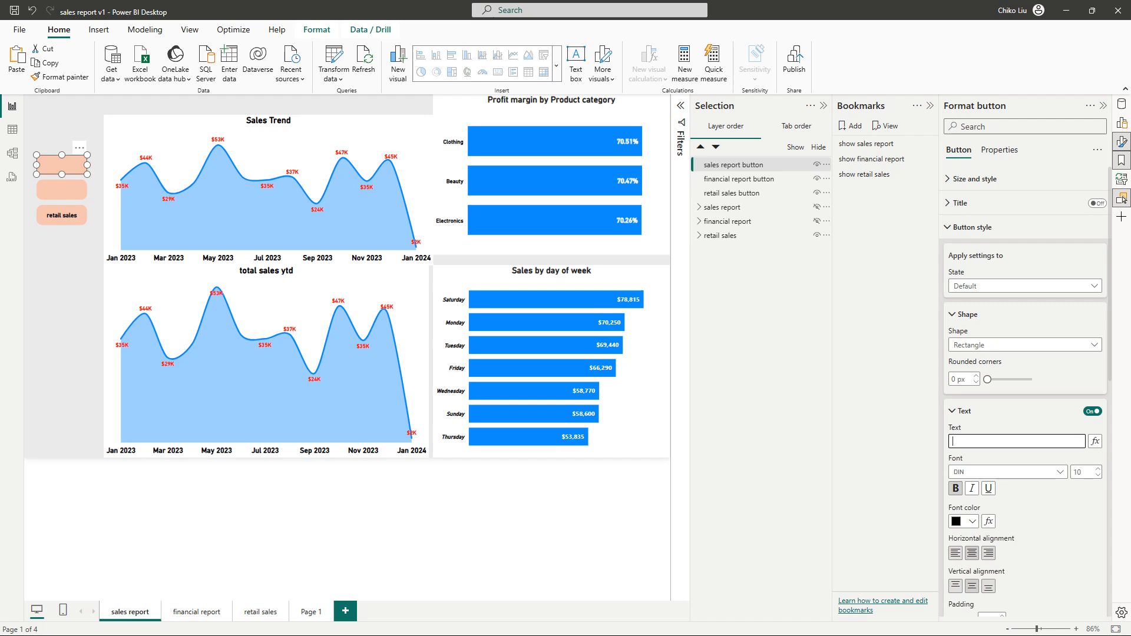
pyautogui.write('sales report')
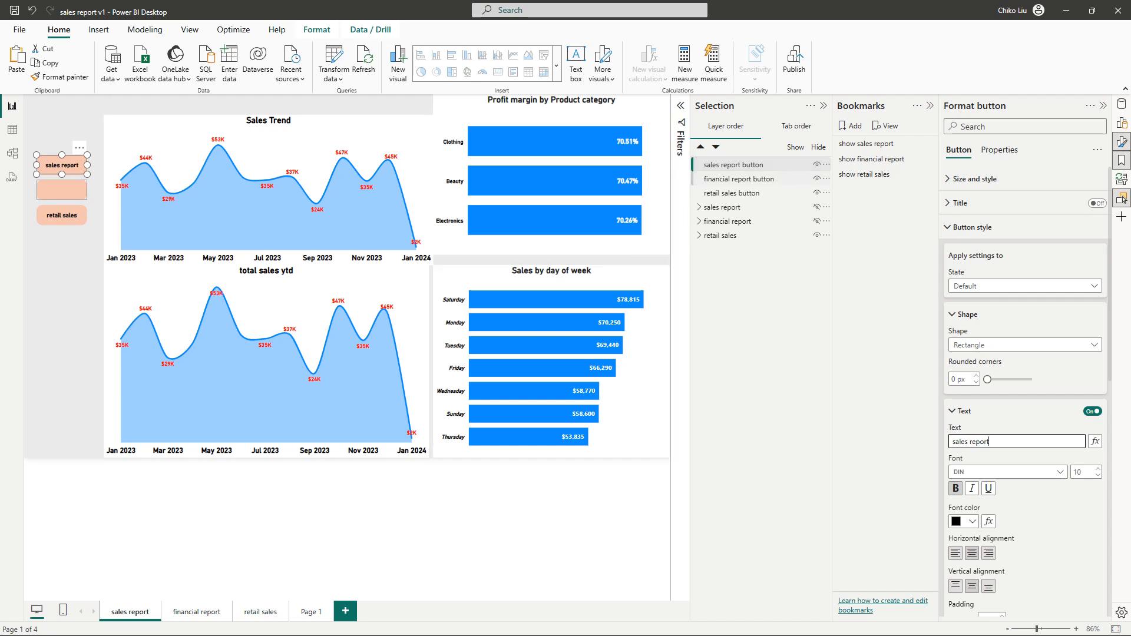
pyautogui.click(61, 190)
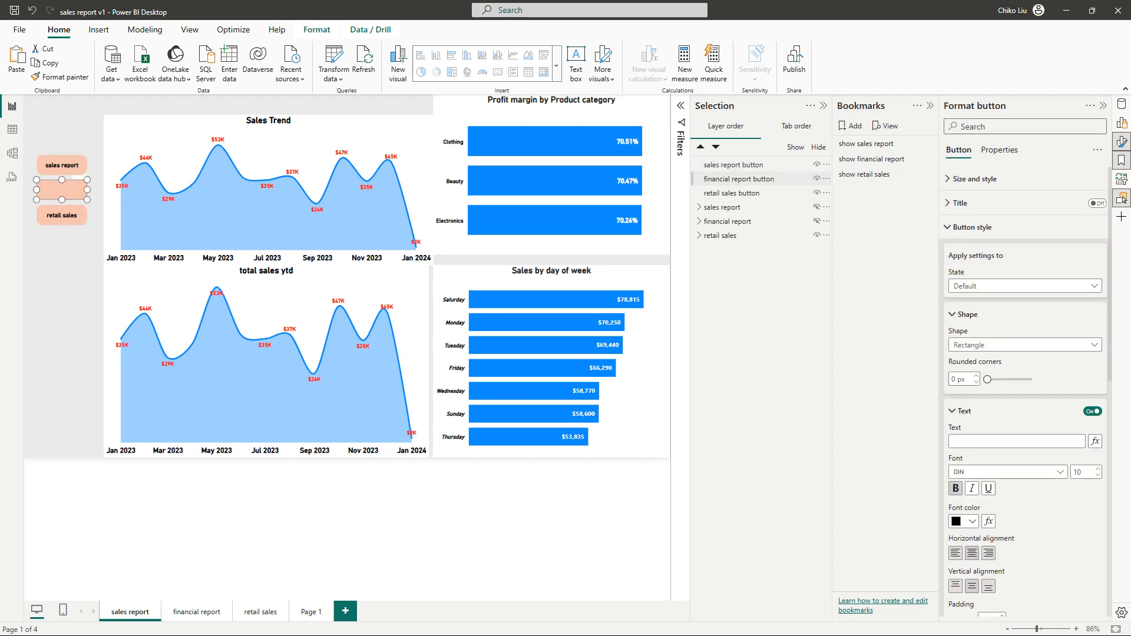
pyautogui.press('Escape')
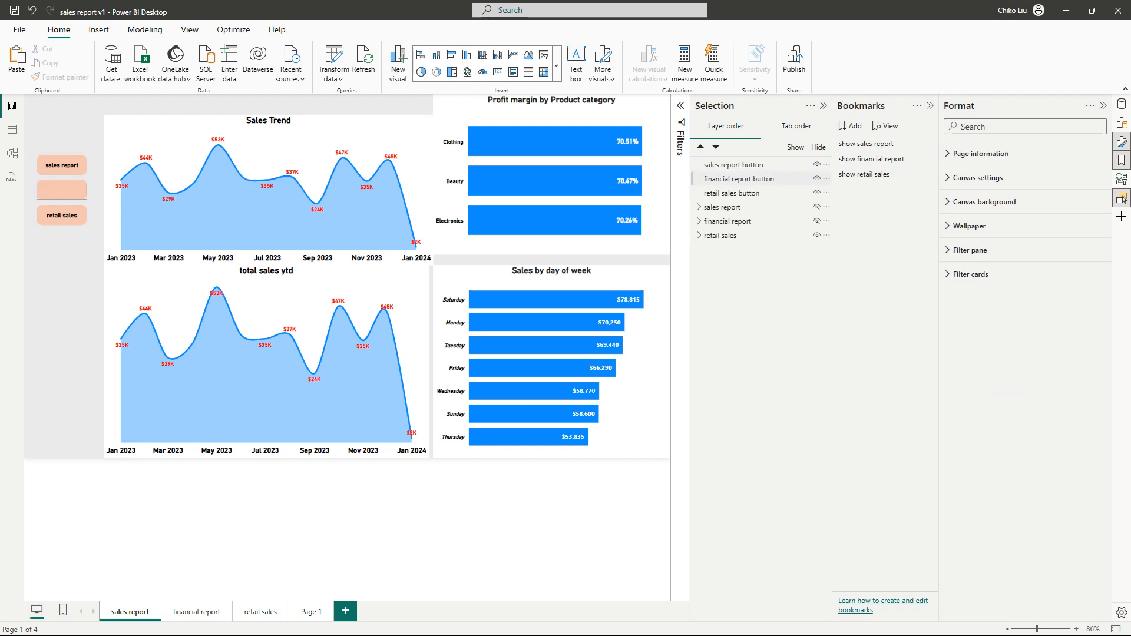
pyautogui.click(62, 190)
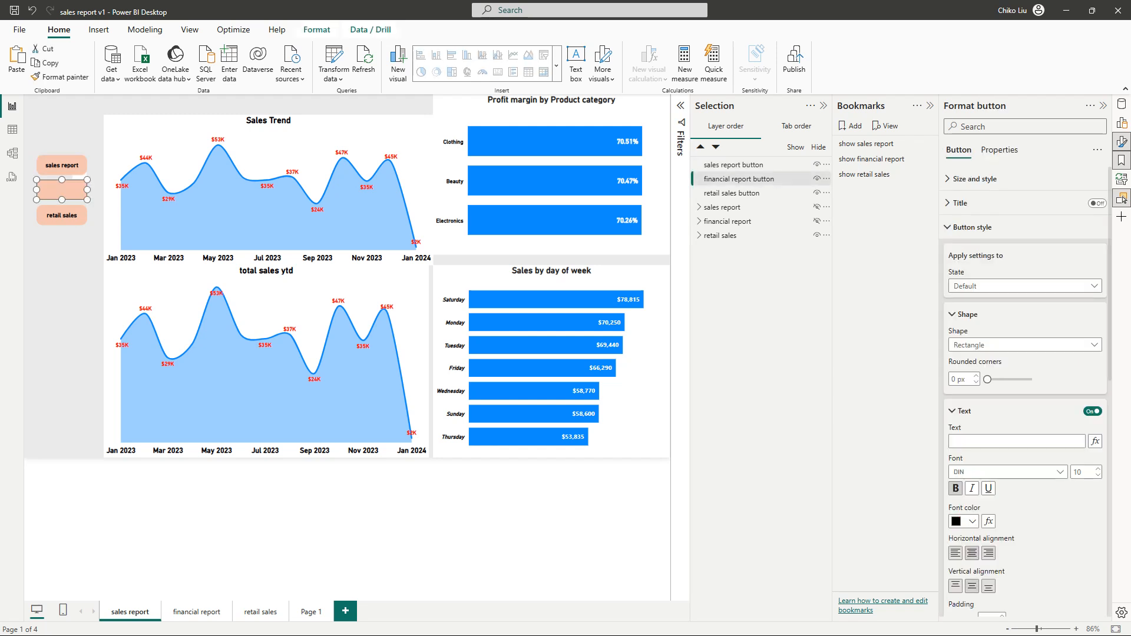
pyautogui.click(1016, 441)
pyautogui.write('financial report')
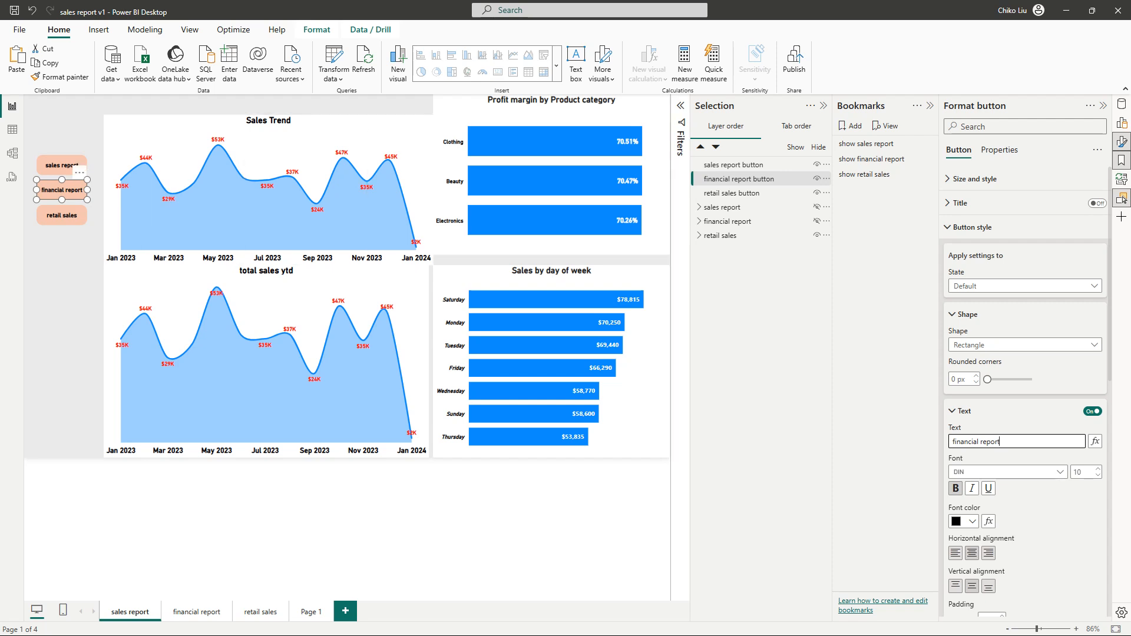
pyautogui.click(63, 133)
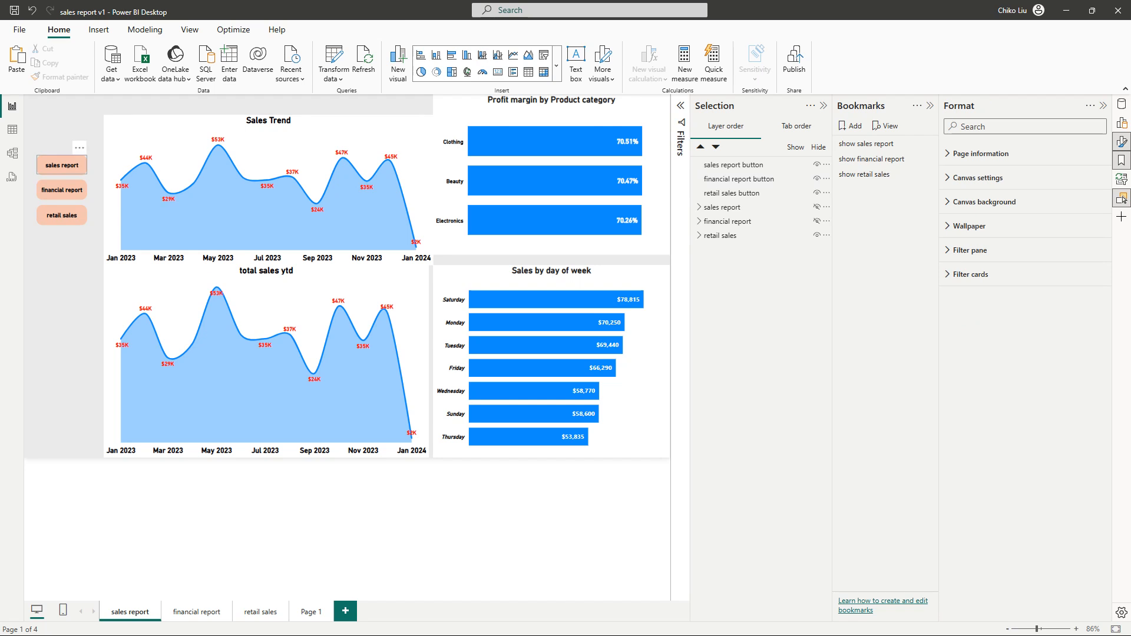
# - Set the sales report button's text size to 12 for its On hover state
pyautogui.click(62, 165)
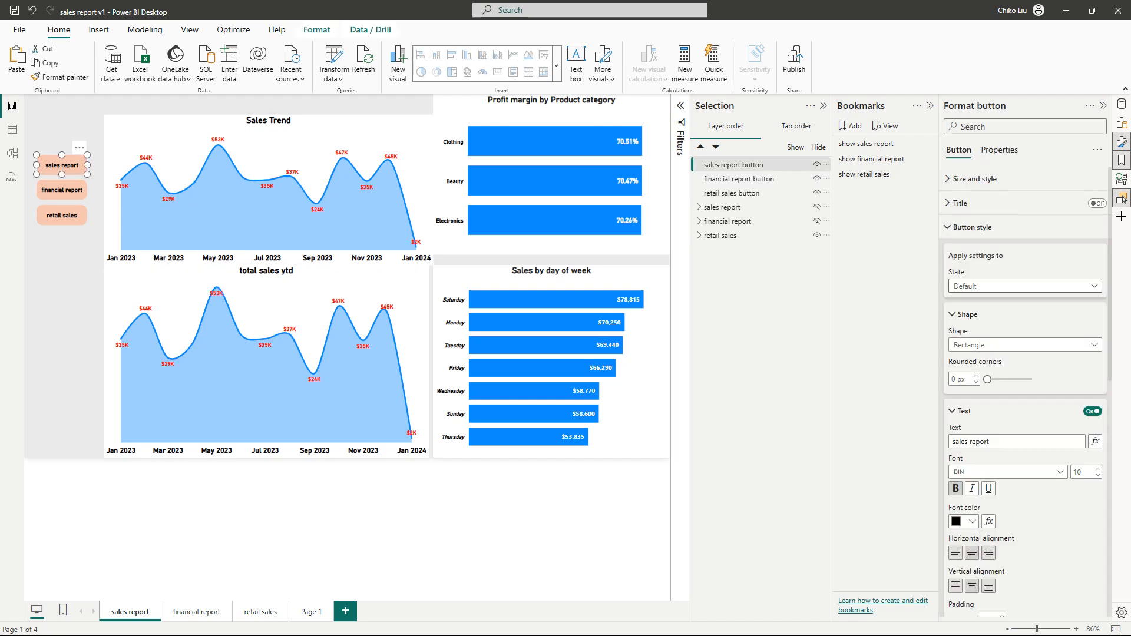
pyautogui.click(1025, 286)
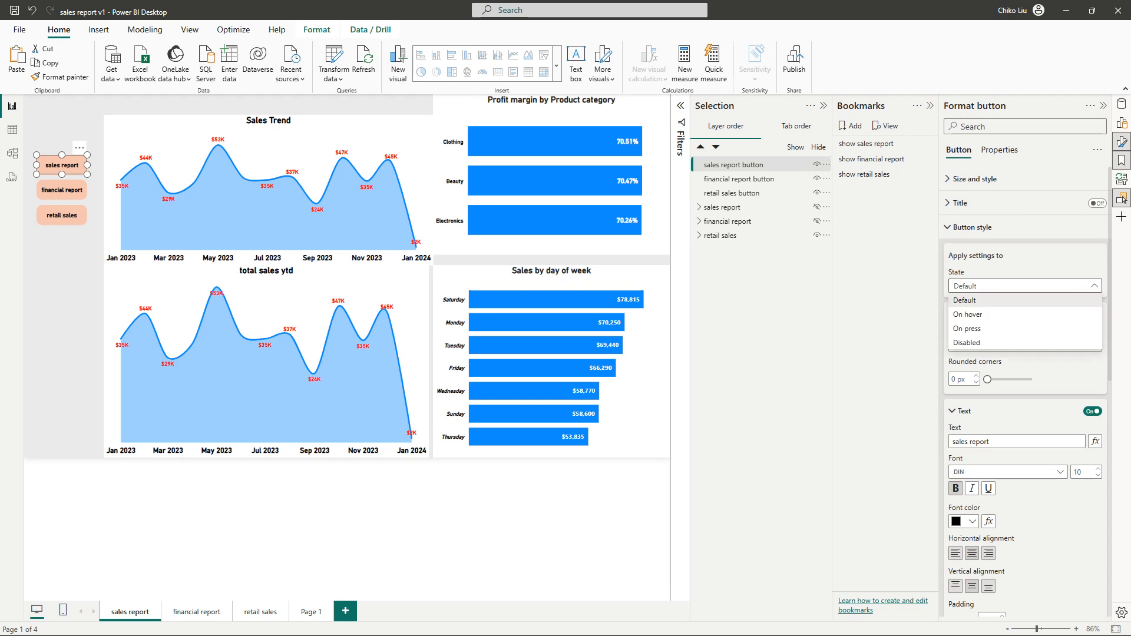
pyautogui.click(968, 315)
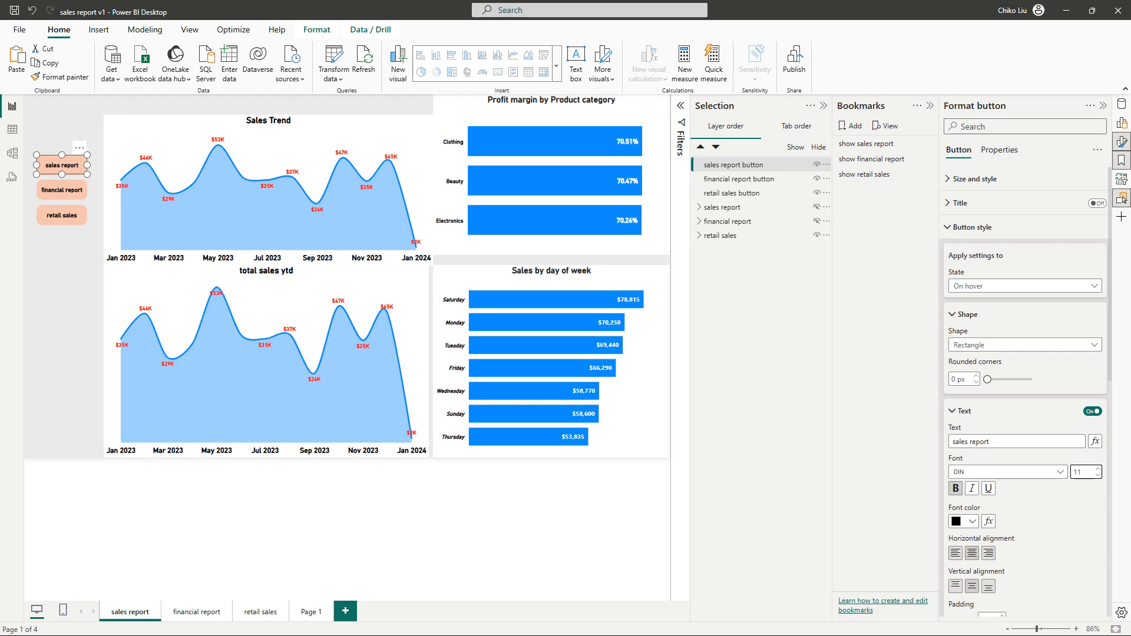
pyautogui.press('Escape')
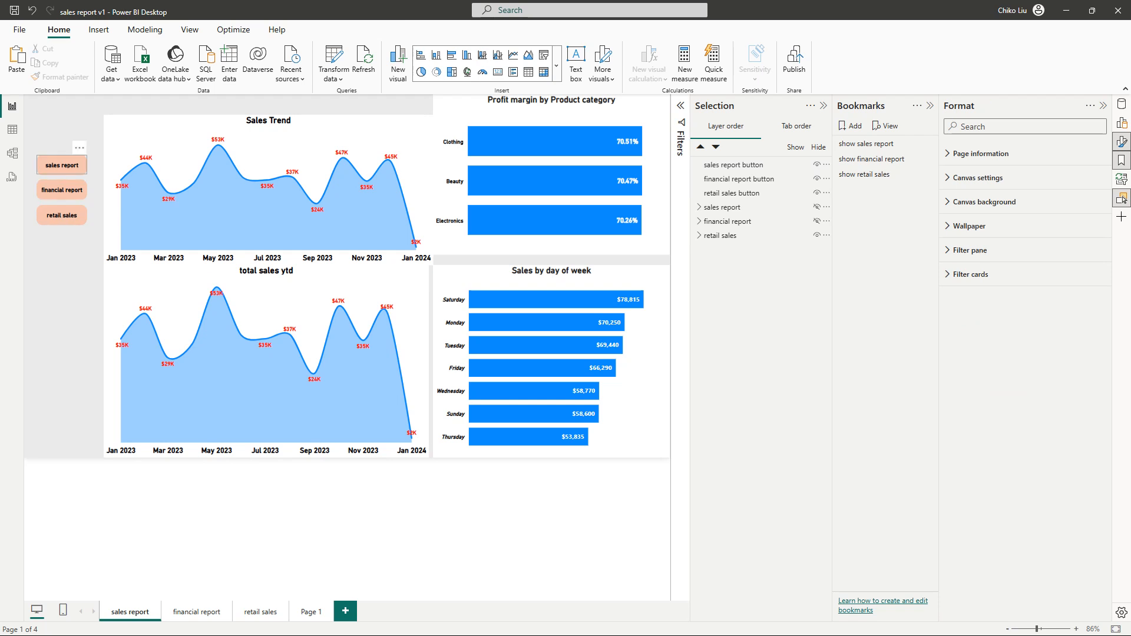
pyautogui.click(62, 165)
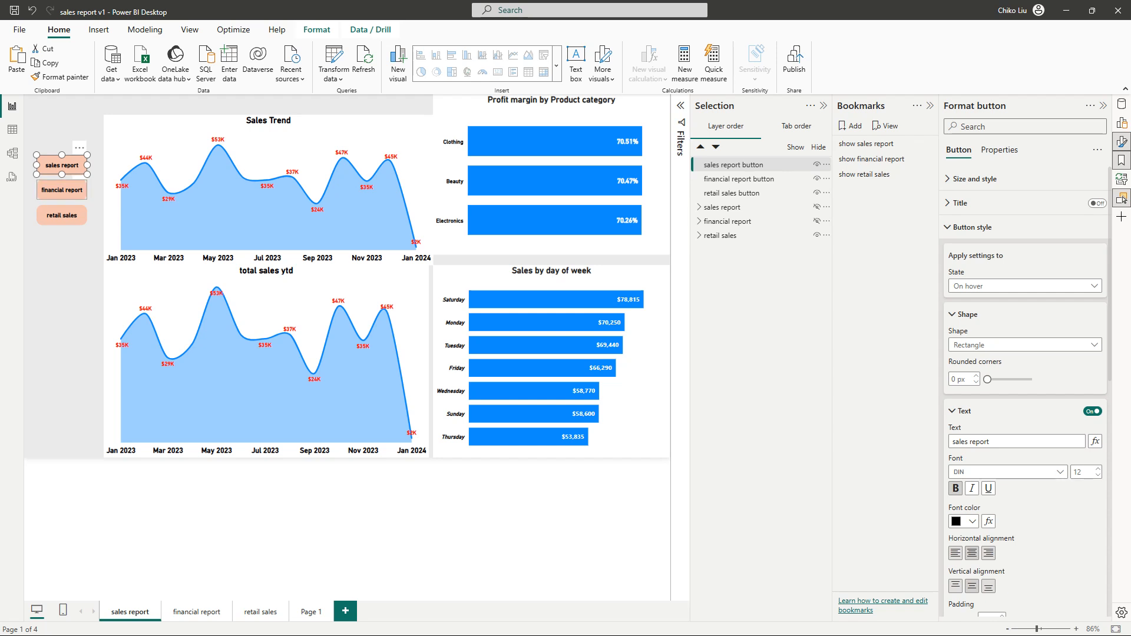
pyautogui.click(62, 189)
pyautogui.click(62, 165)
# - Turn off the fill for the sales report button's On hover state and align its text right horizontally
pyautogui.scroll(-4, 1026, 389)
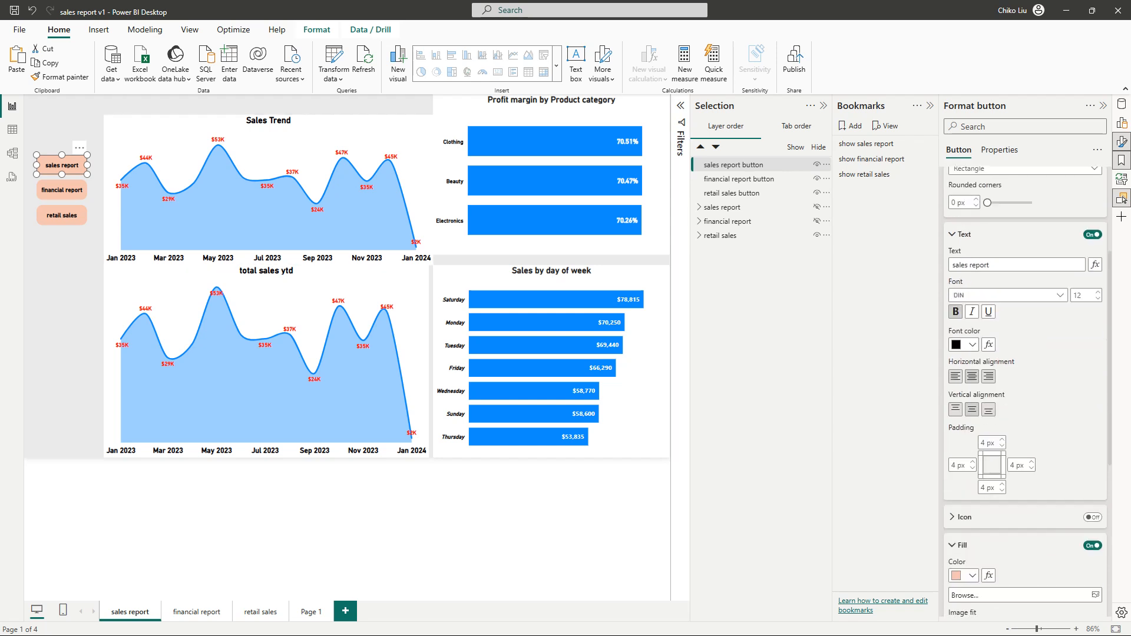
pyautogui.scroll(-1, 1025, 354)
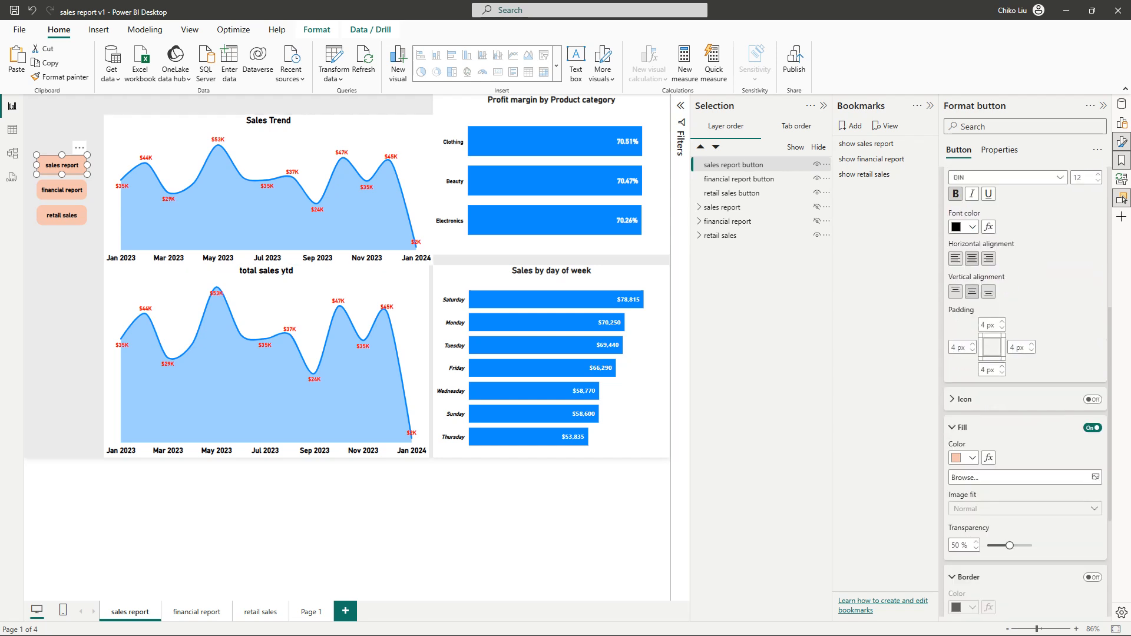
pyautogui.scroll(-1, 989, 400)
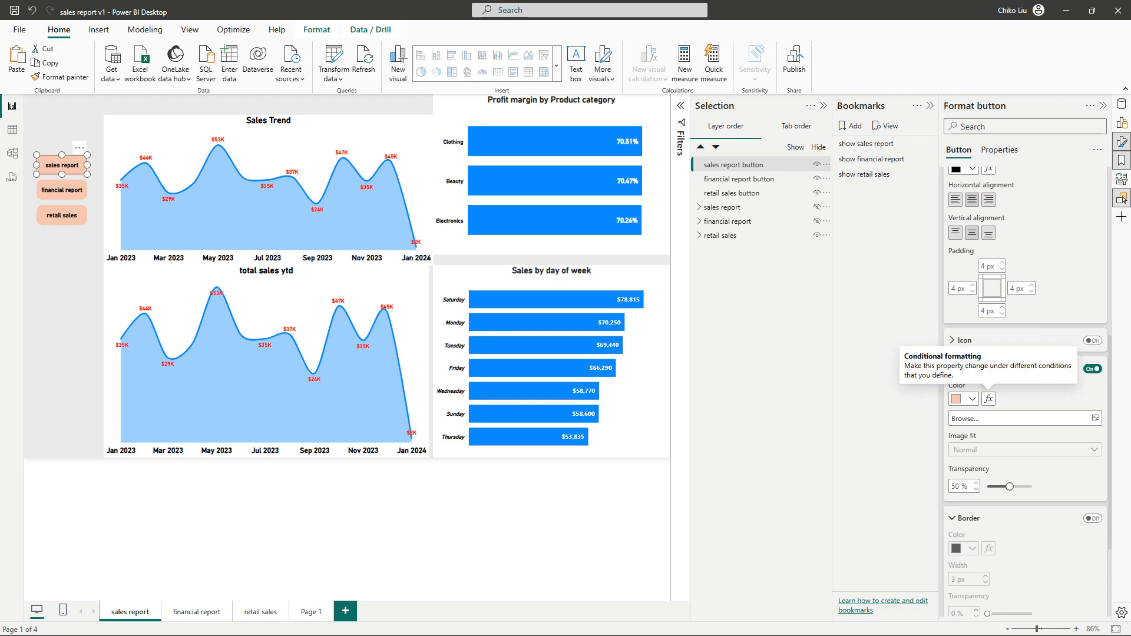
pyautogui.click(1093, 368)
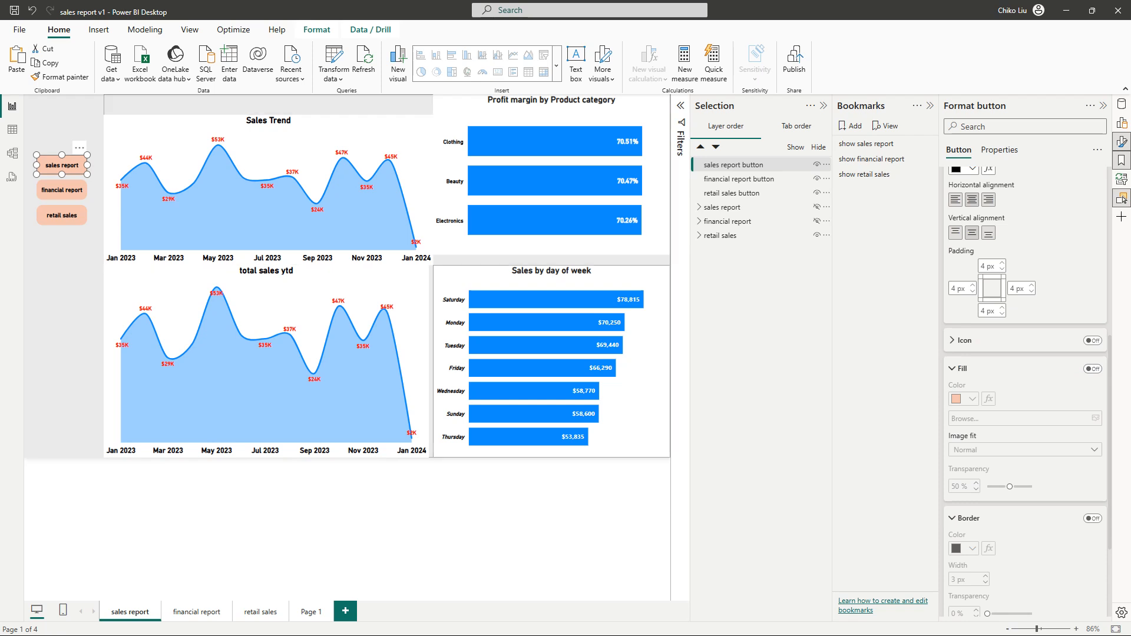
pyautogui.click(952, 369)
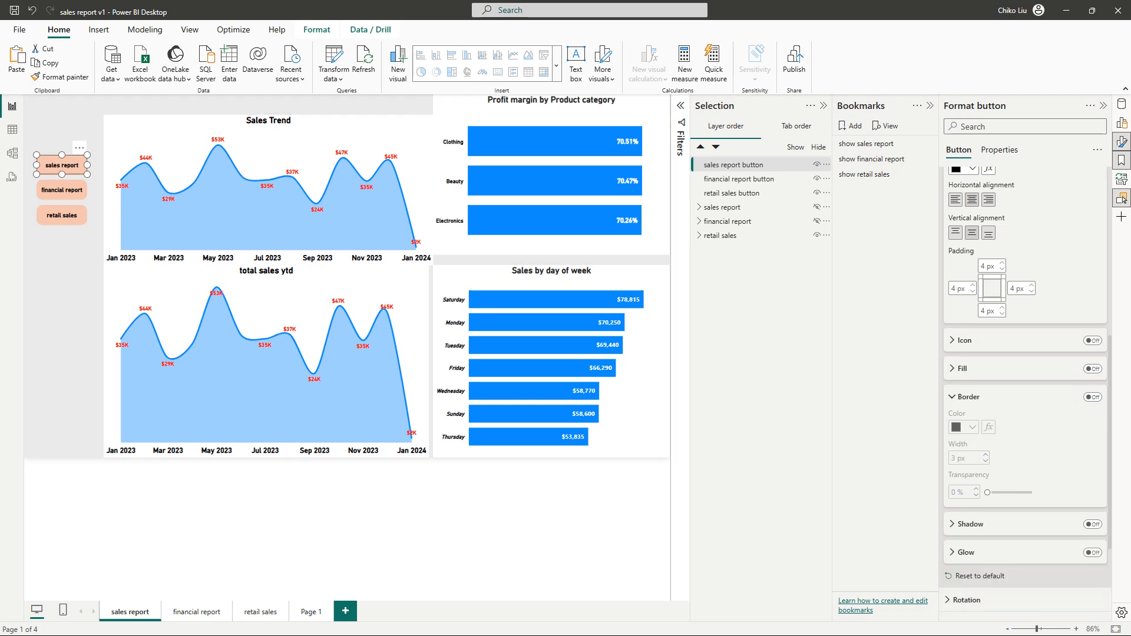
pyautogui.scroll(3, 1025, 353)
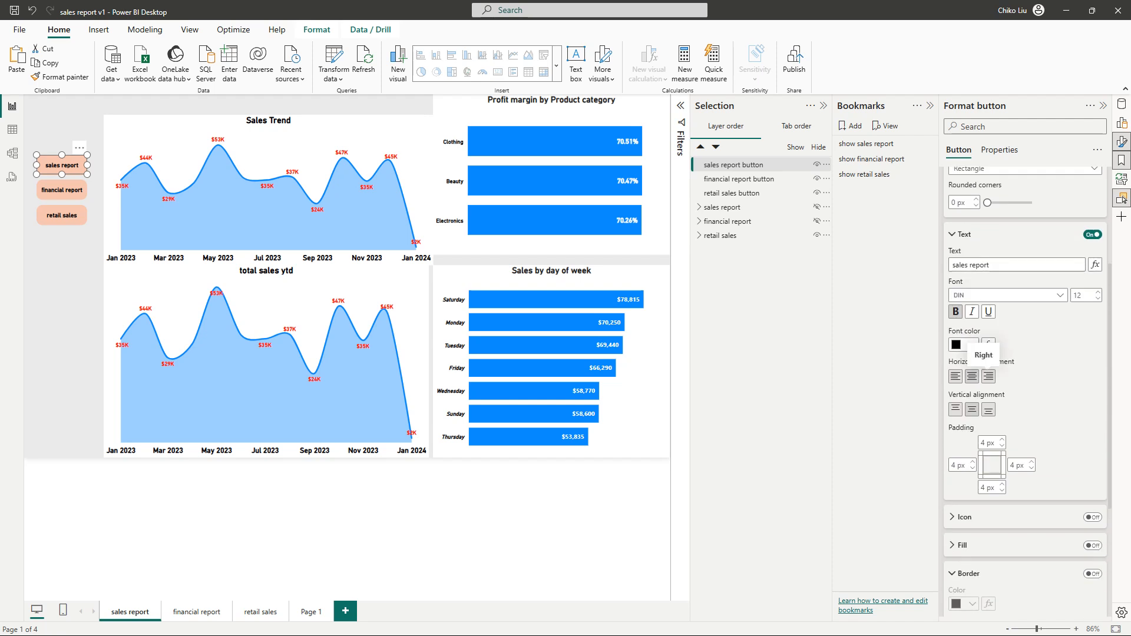
pyautogui.scroll(2, 1026, 353)
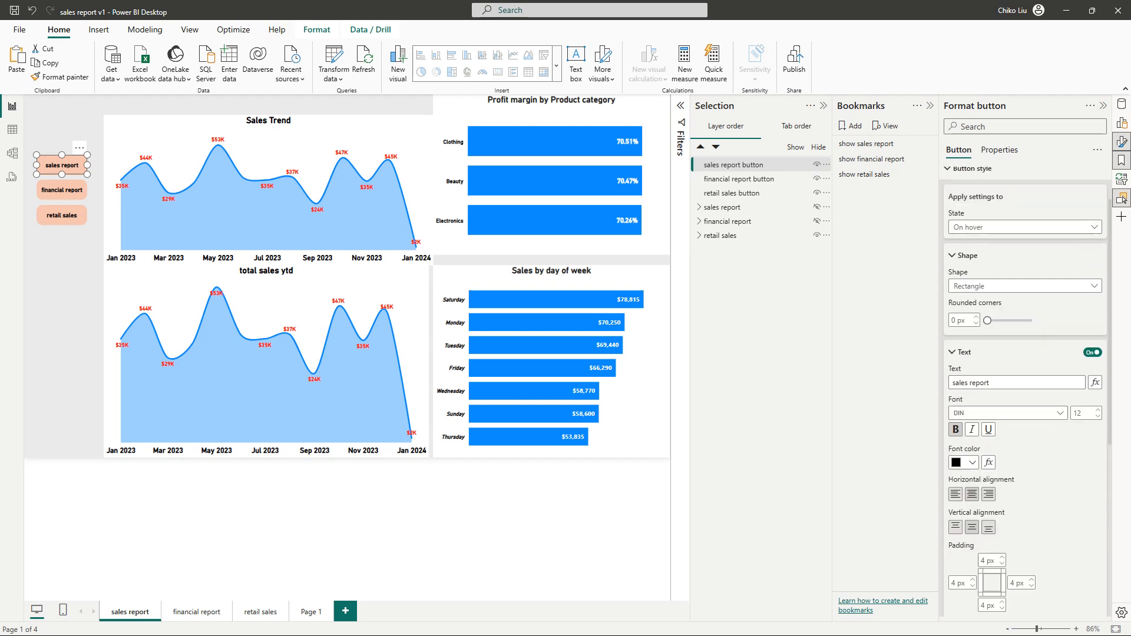
pyautogui.click(989, 494)
# - Copy the sales report button's hover formatting to the financial report and retail sales buttons with Format painter
pyautogui.click(60, 77)
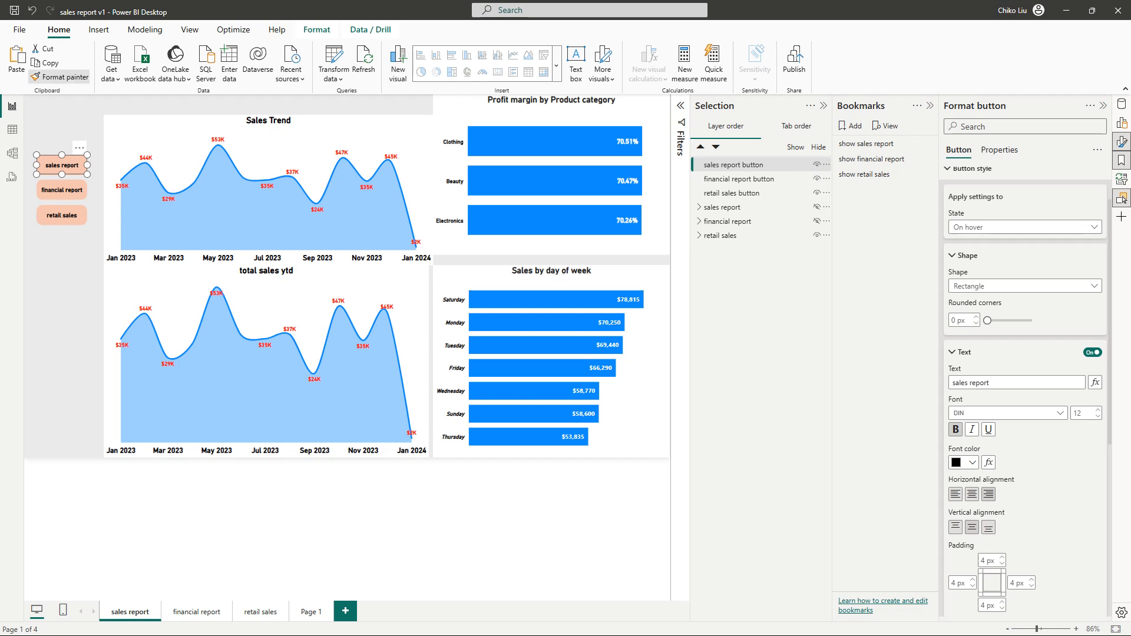
pyautogui.click(59, 76)
pyautogui.click(62, 189)
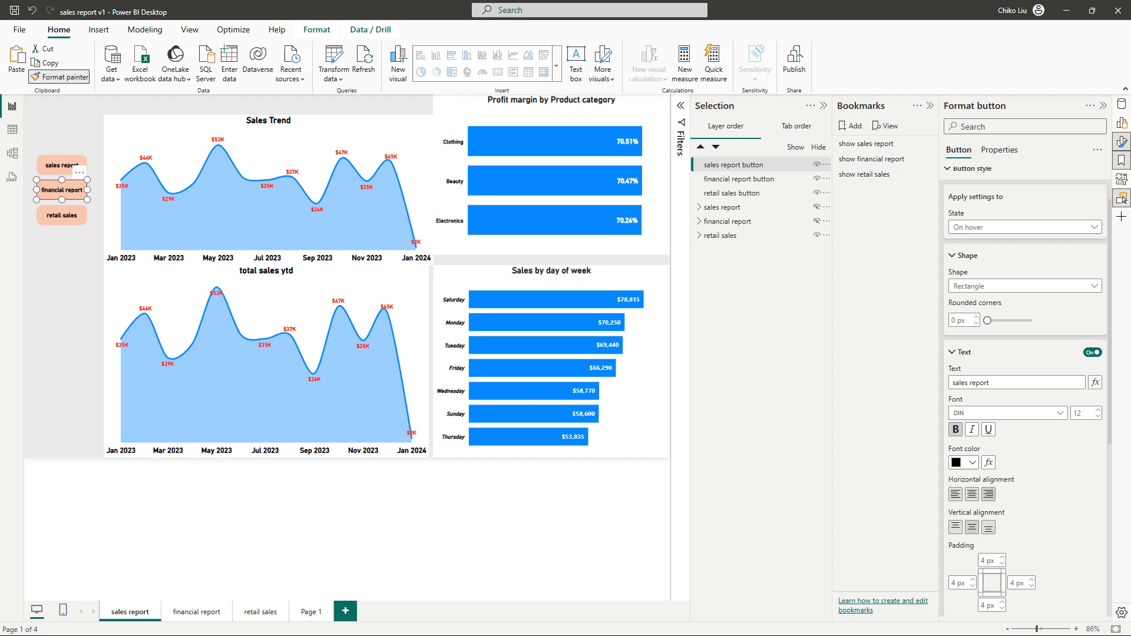
pyautogui.click(62, 216)
pyautogui.click(62, 215)
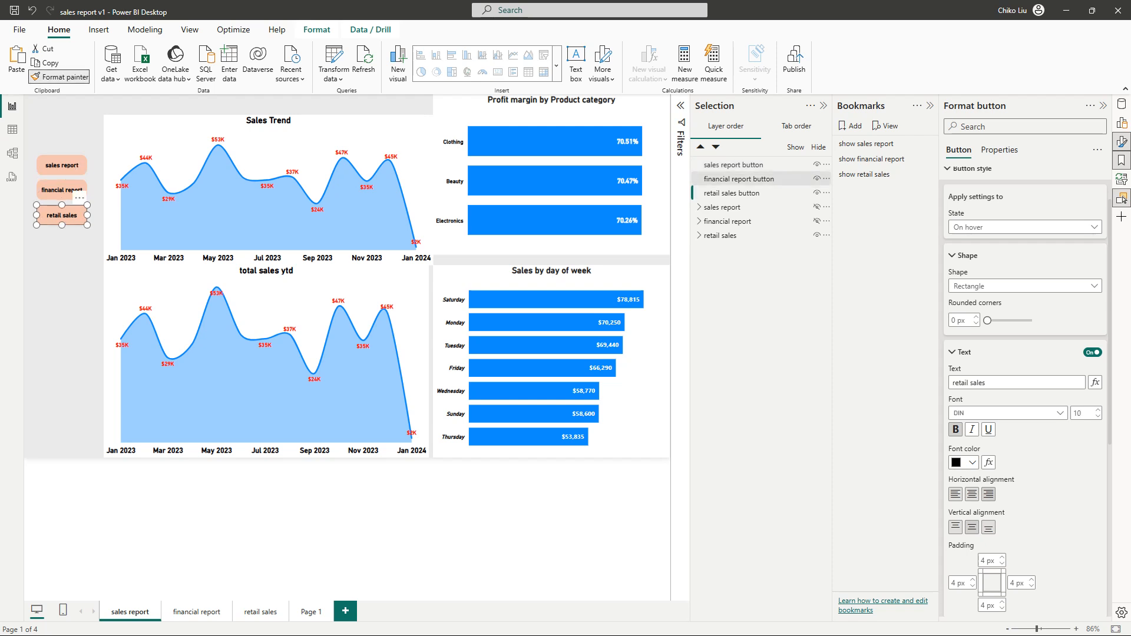
pyautogui.click(61, 215)
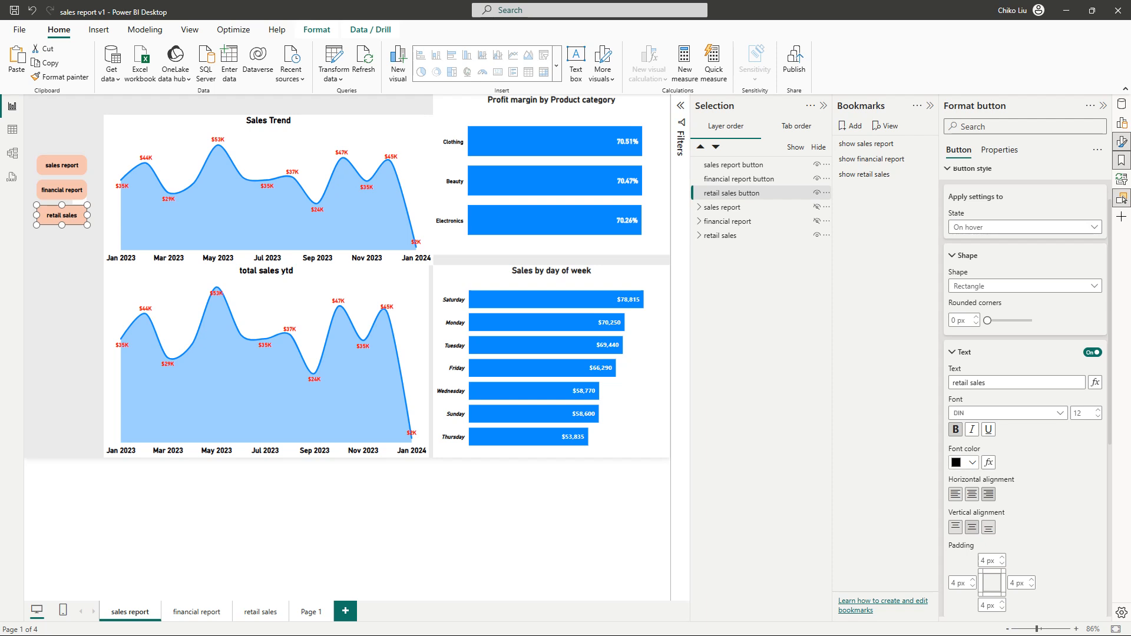
# - Set the retail sales button's font color to White for its On hover state
pyautogui.click(967, 462)
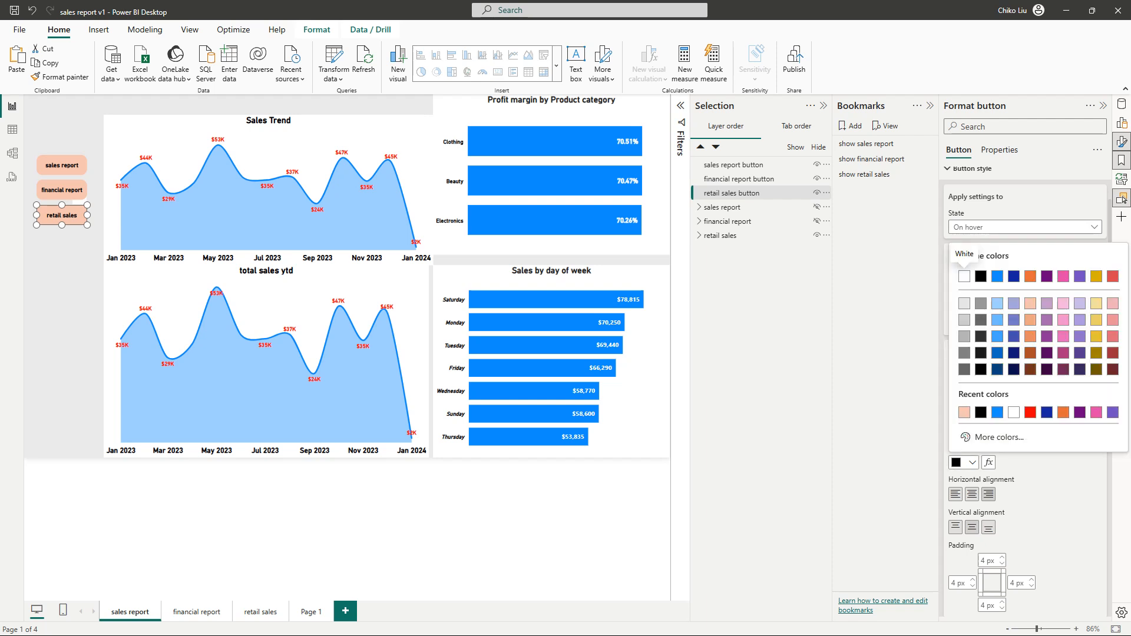
pyautogui.click(964, 277)
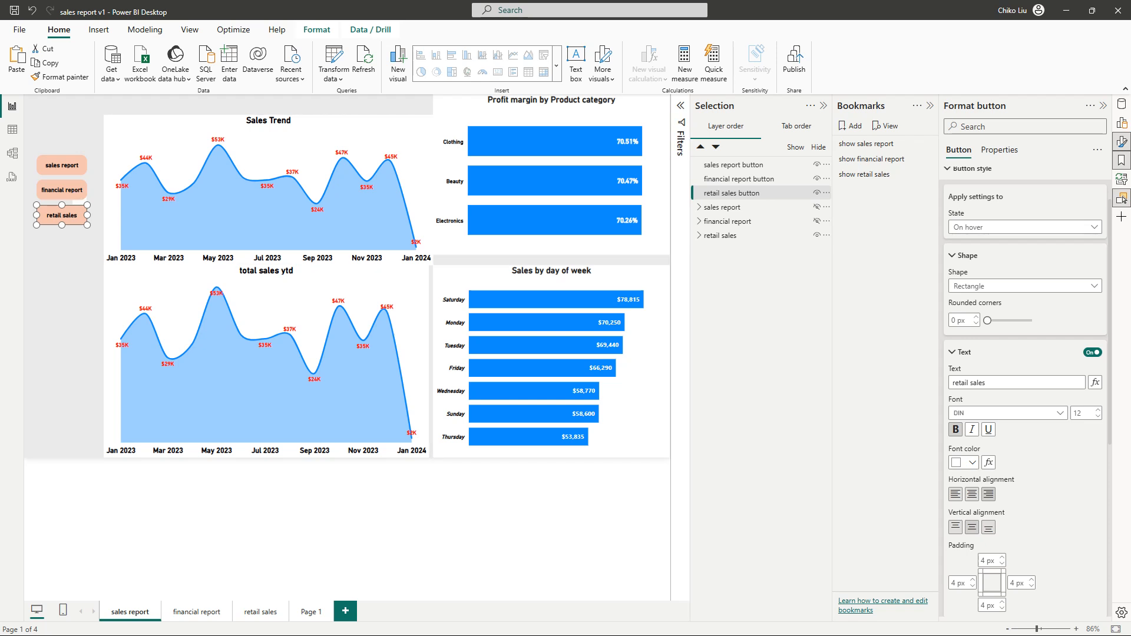
pyautogui.scroll(-2, 1025, 353)
pyautogui.scroll(3, 1025, 354)
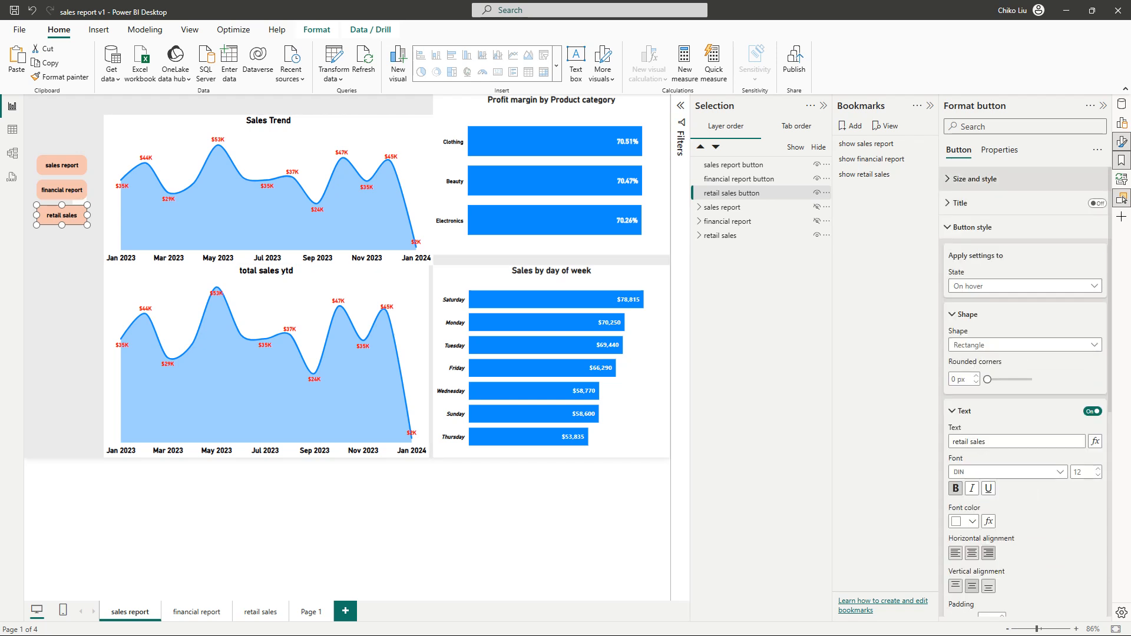
# - Turn off the retail sales button's background in its size and style settings
pyautogui.click(973, 227)
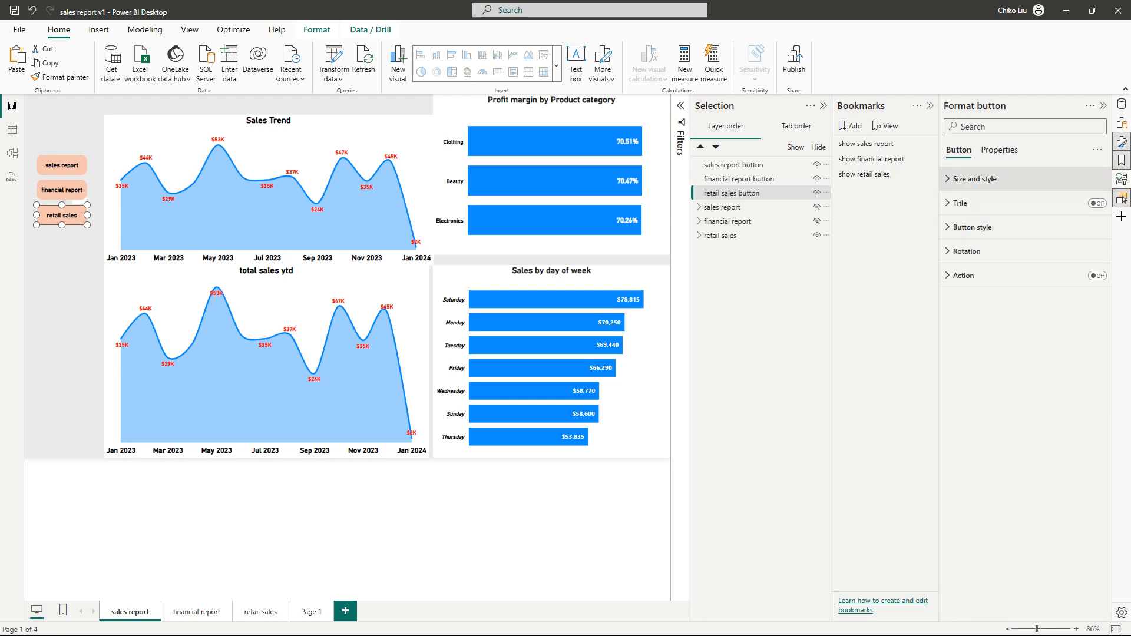
pyautogui.click(975, 178)
pyautogui.click(1093, 264)
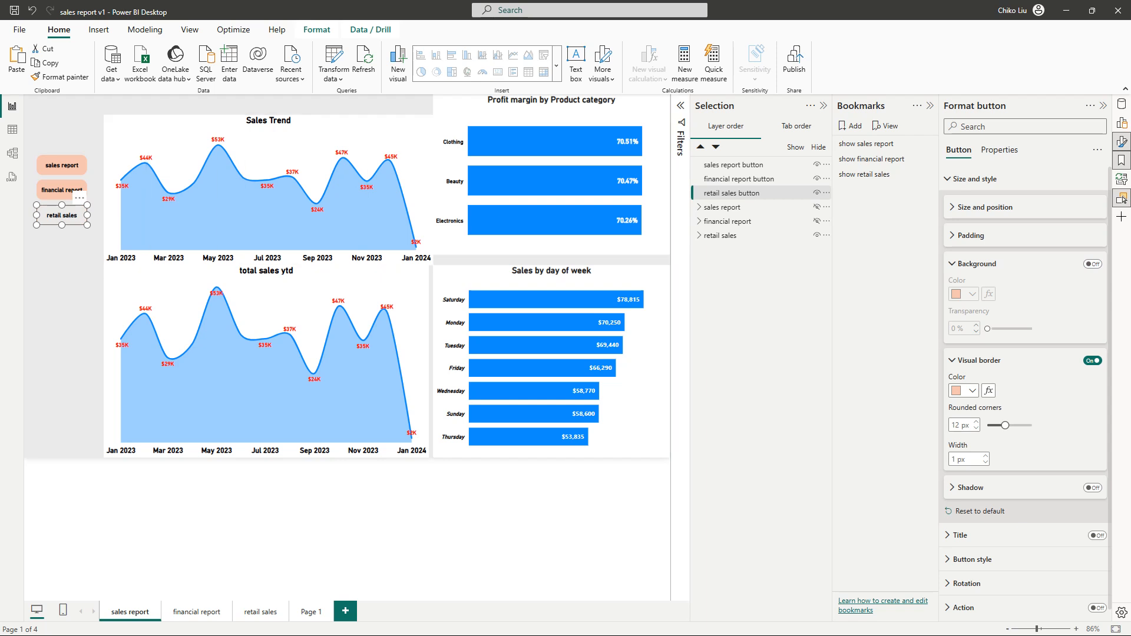
# - Copy the financial report button's formatting to the retail sales button with Format painter
pyautogui.click(62, 189)
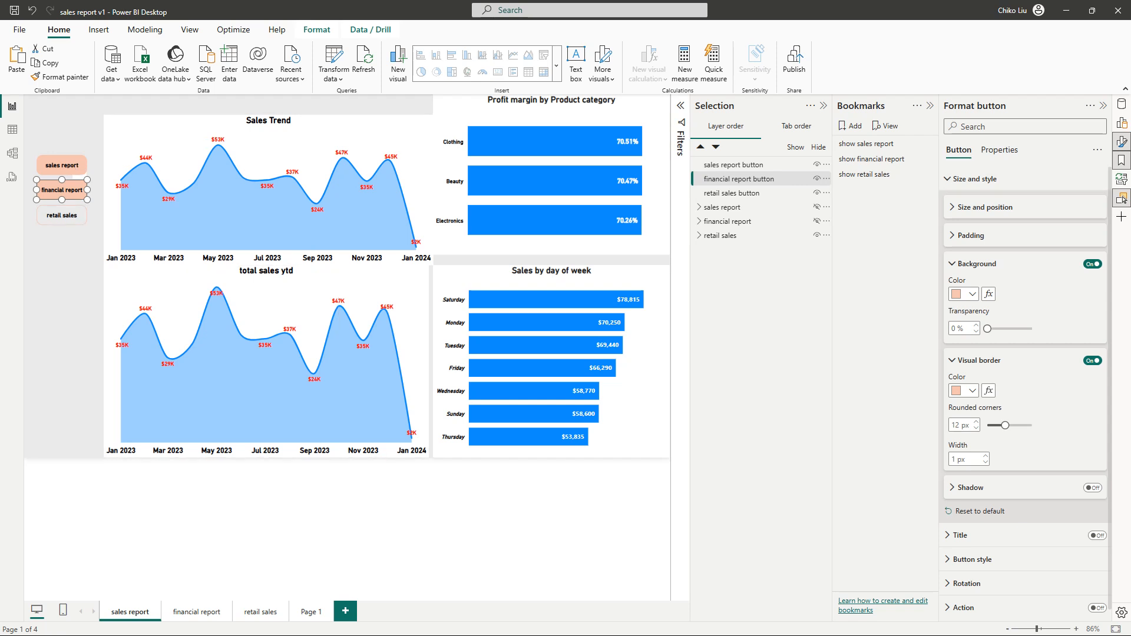
pyautogui.click(953, 264)
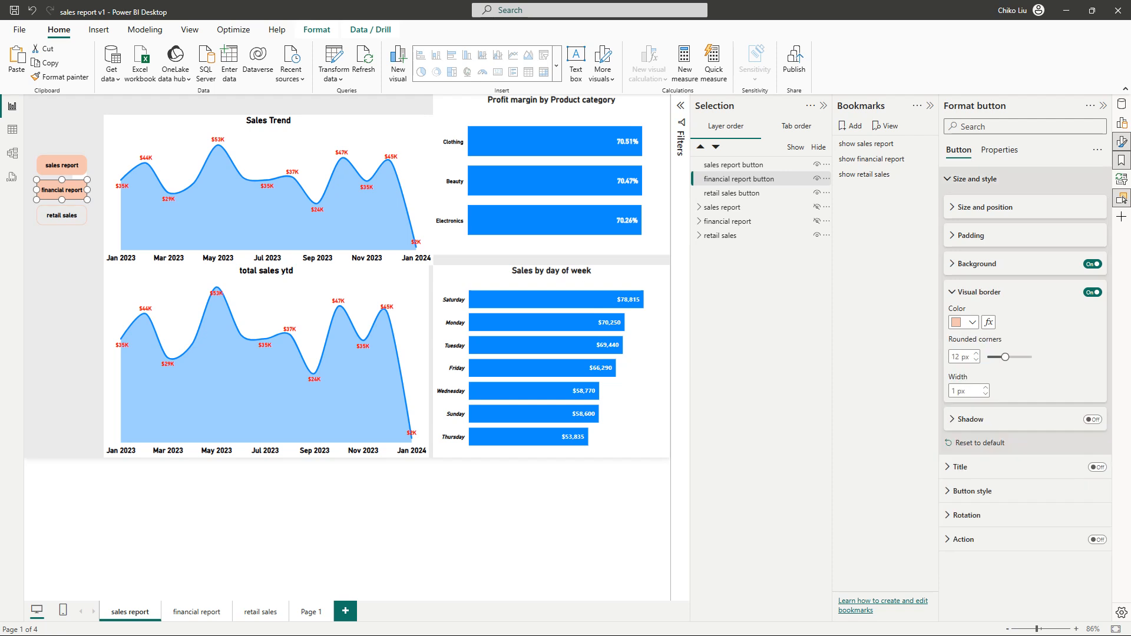
pyautogui.click(948, 180)
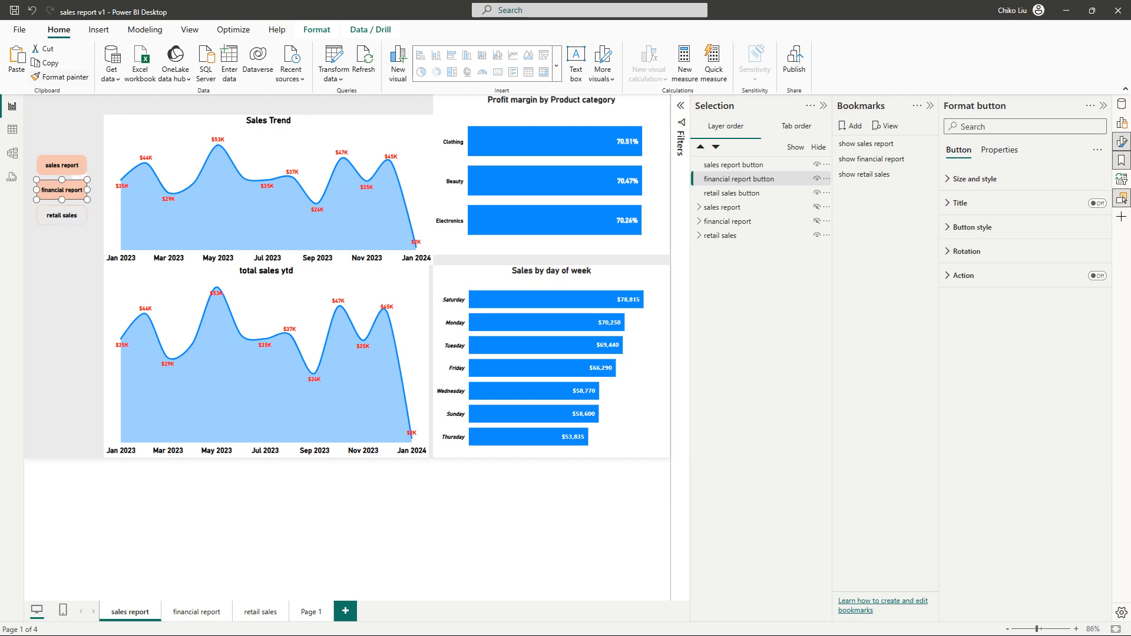
pyautogui.click(60, 77)
pyautogui.click(62, 216)
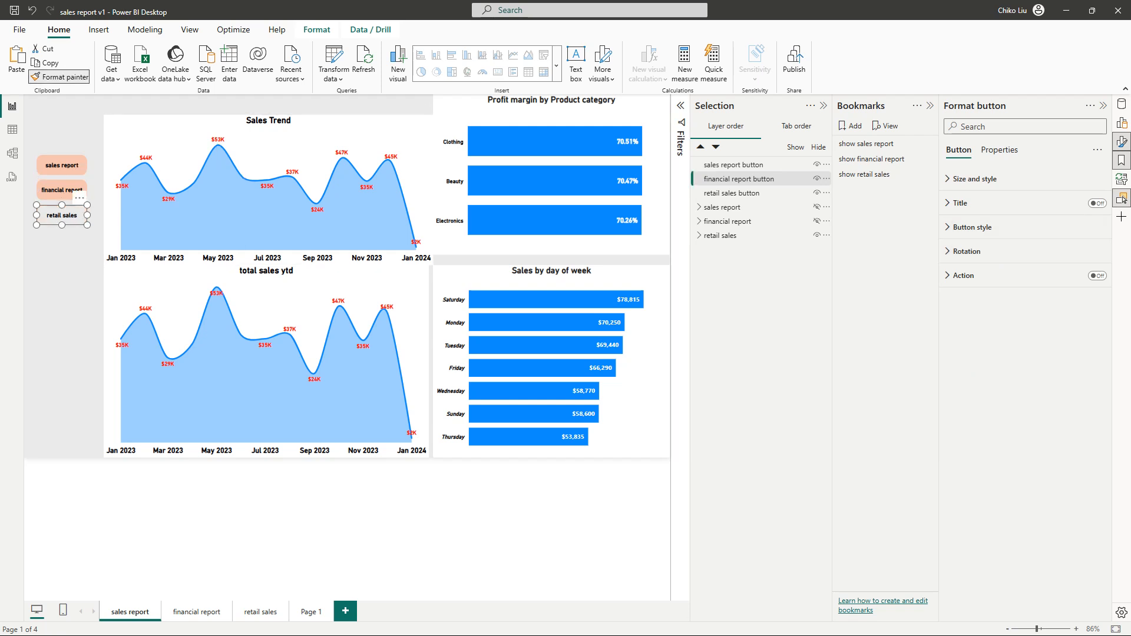
# - Turn on the sales report button's action and link it to the "show sales report" bookmark with type Bookmark
pyautogui.click(62, 166)
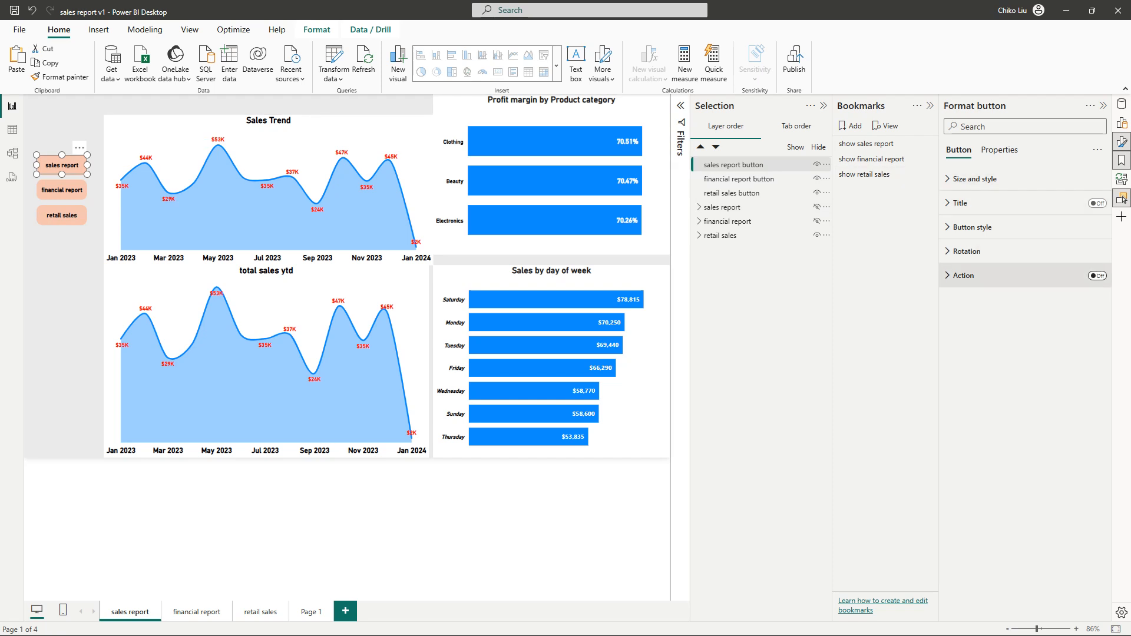
pyautogui.click(1097, 276)
pyautogui.click(963, 275)
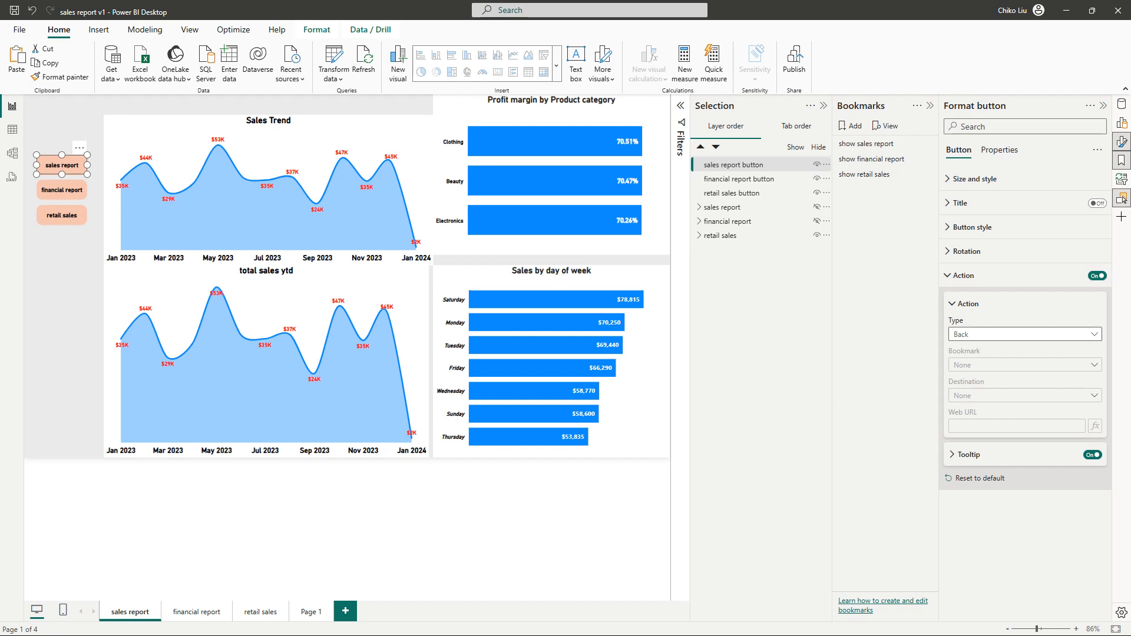
pyautogui.click(1025, 334)
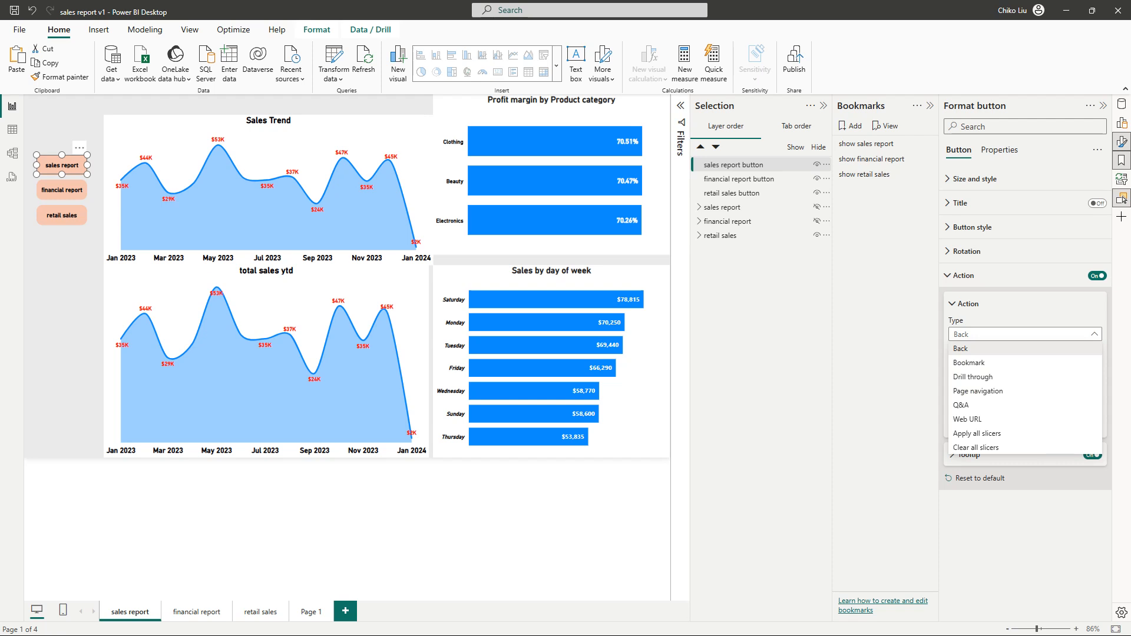
pyautogui.click(978, 362)
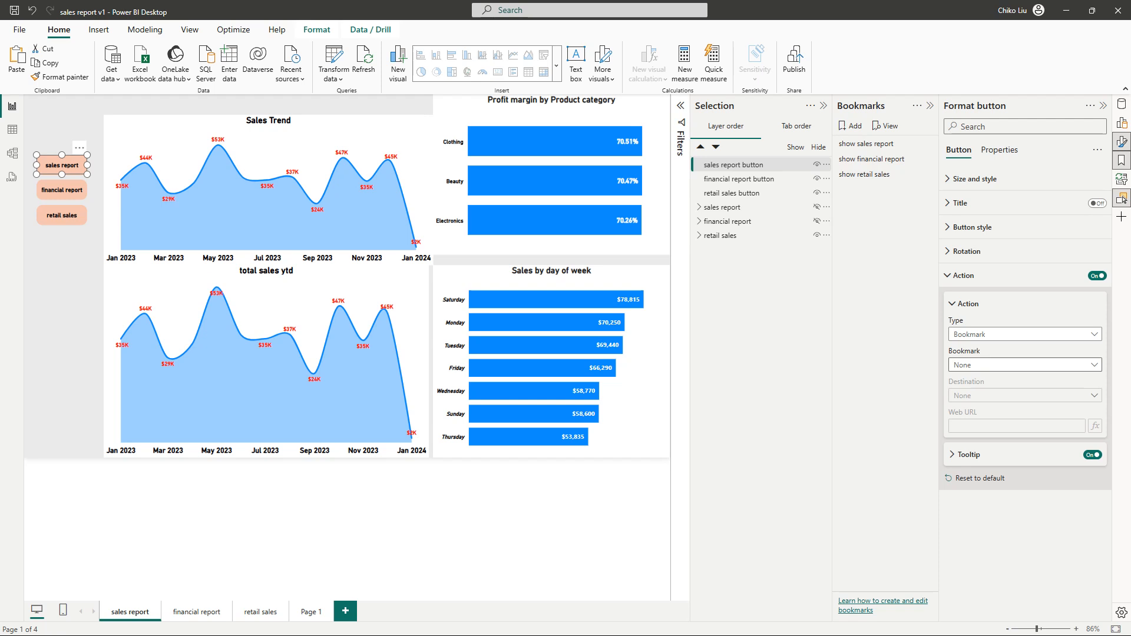
pyautogui.click(1022, 365)
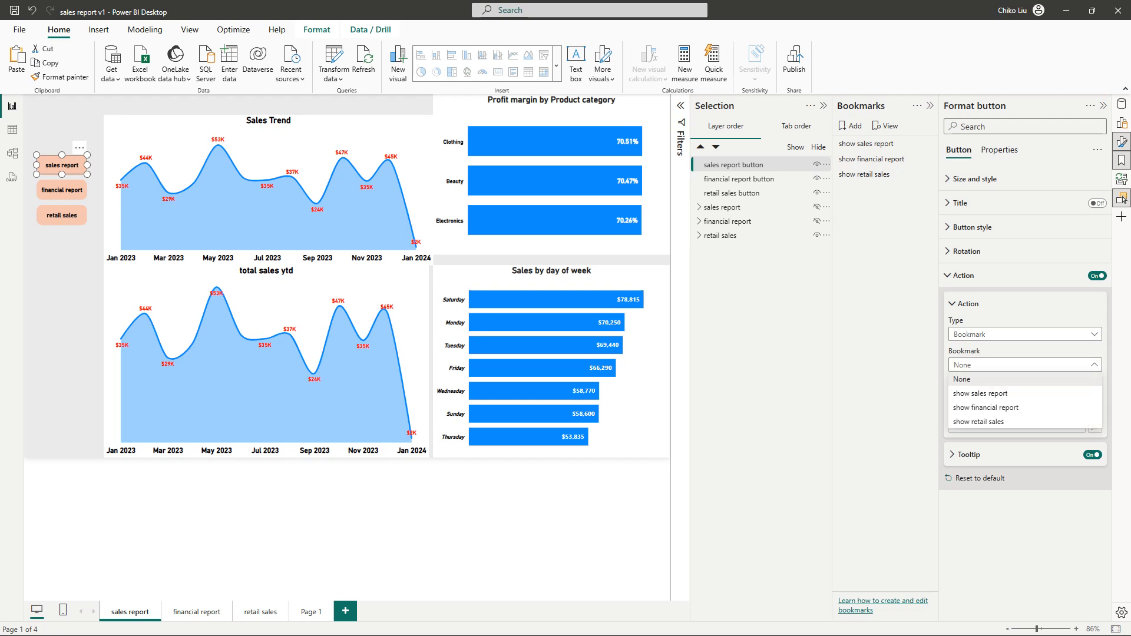
pyautogui.click(981, 393)
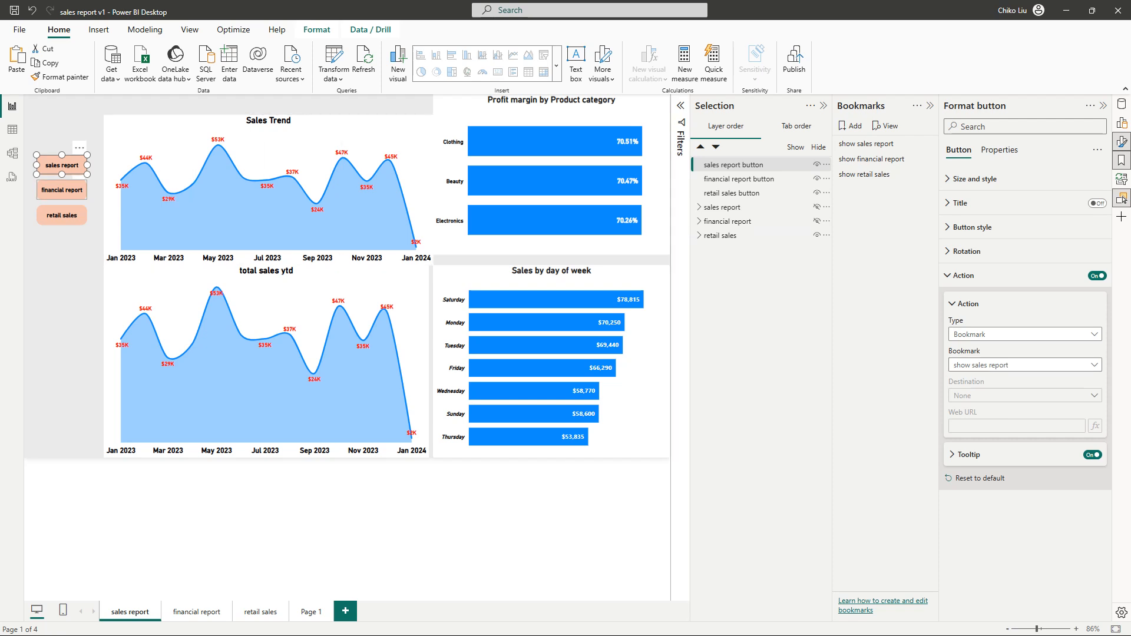
# - Turn on the financial report button's action and link it to the "show financial report" bookmark with type Bookmark
pyautogui.click(62, 189)
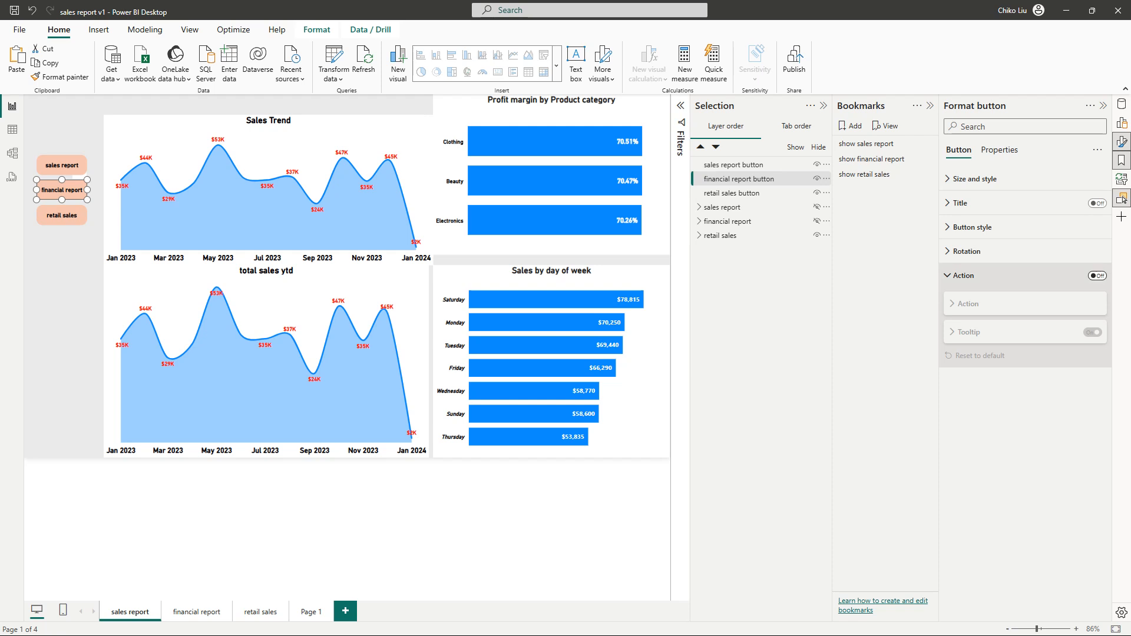
pyautogui.click(1097, 276)
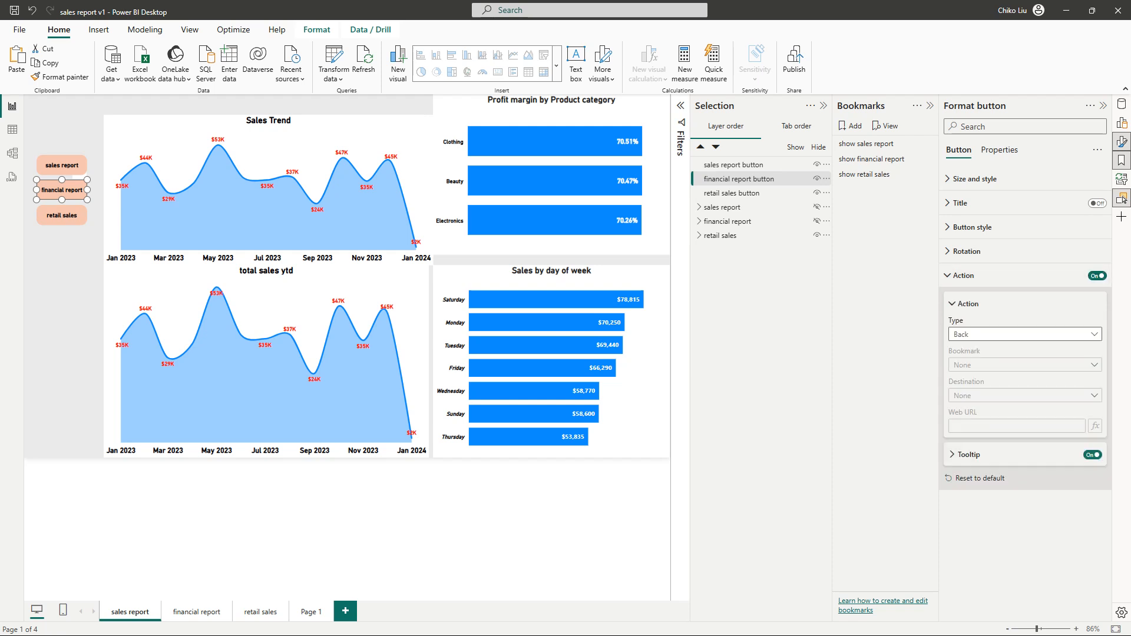
pyautogui.click(1022, 334)
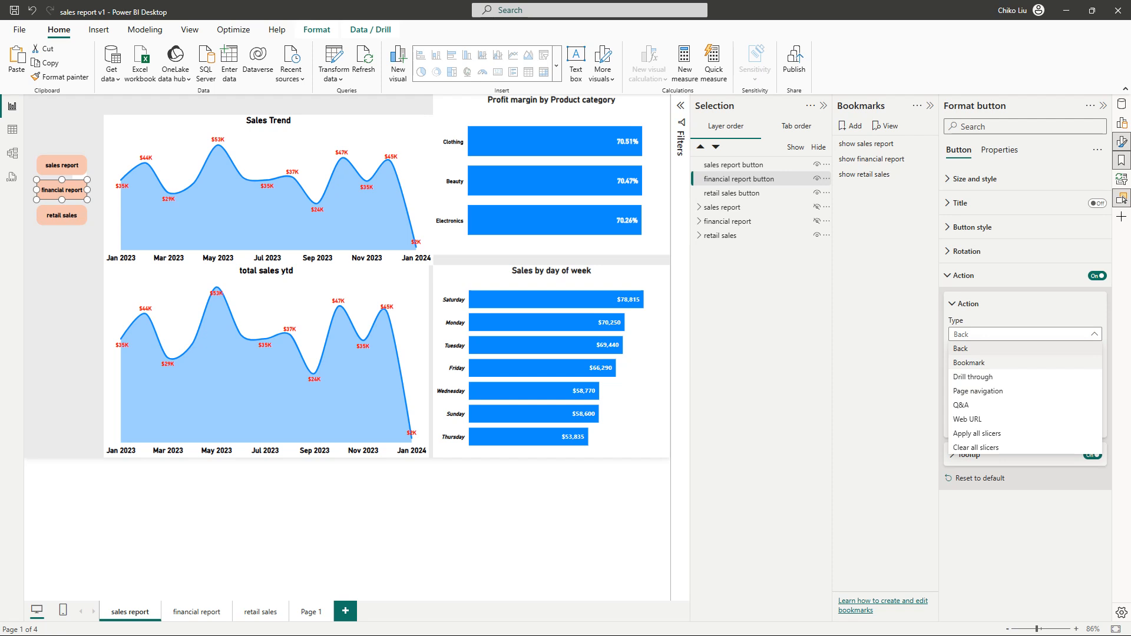
pyautogui.click(970, 362)
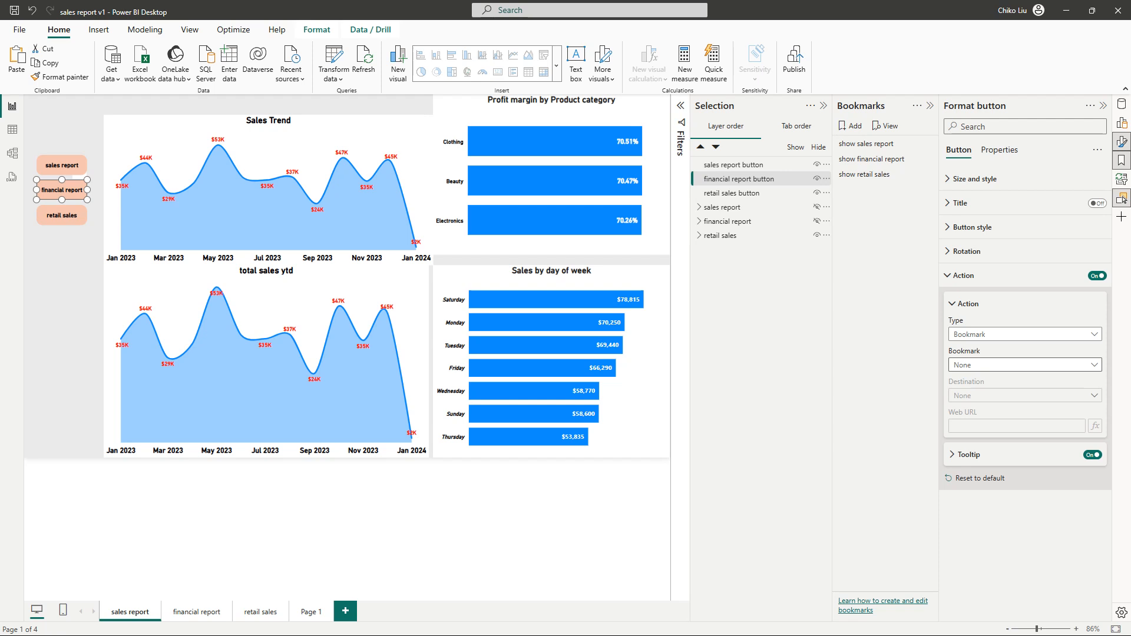
pyautogui.click(1023, 365)
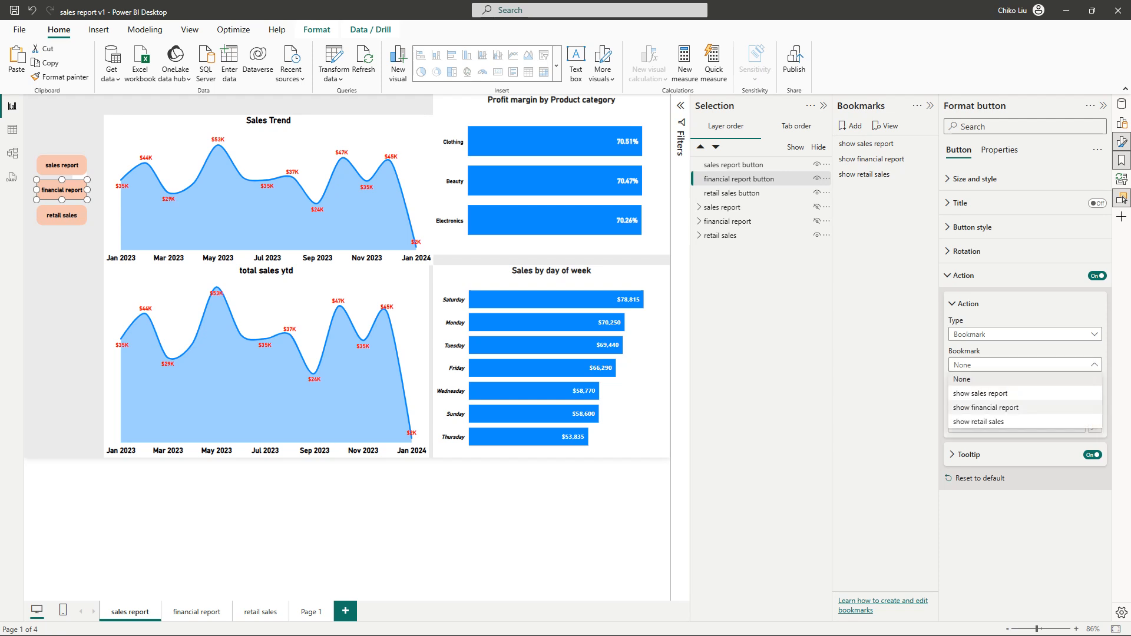
pyautogui.click(1001, 407)
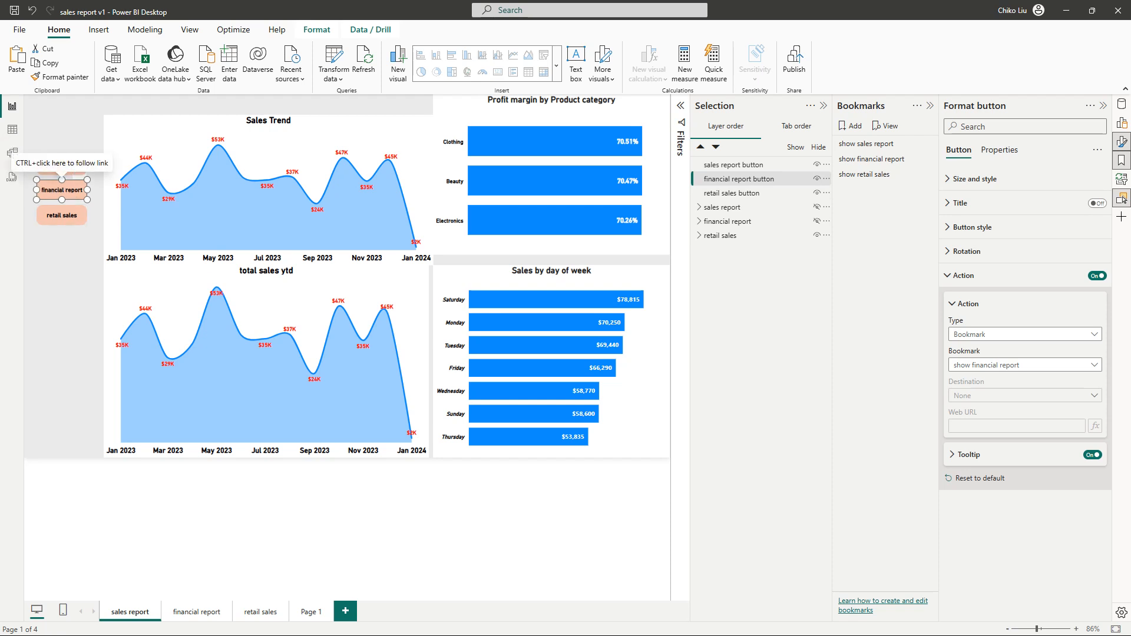
# - Turn on the retail sales button's action and link it to the "show retail sales" bookmark with type Bookmark
pyautogui.click(62, 215)
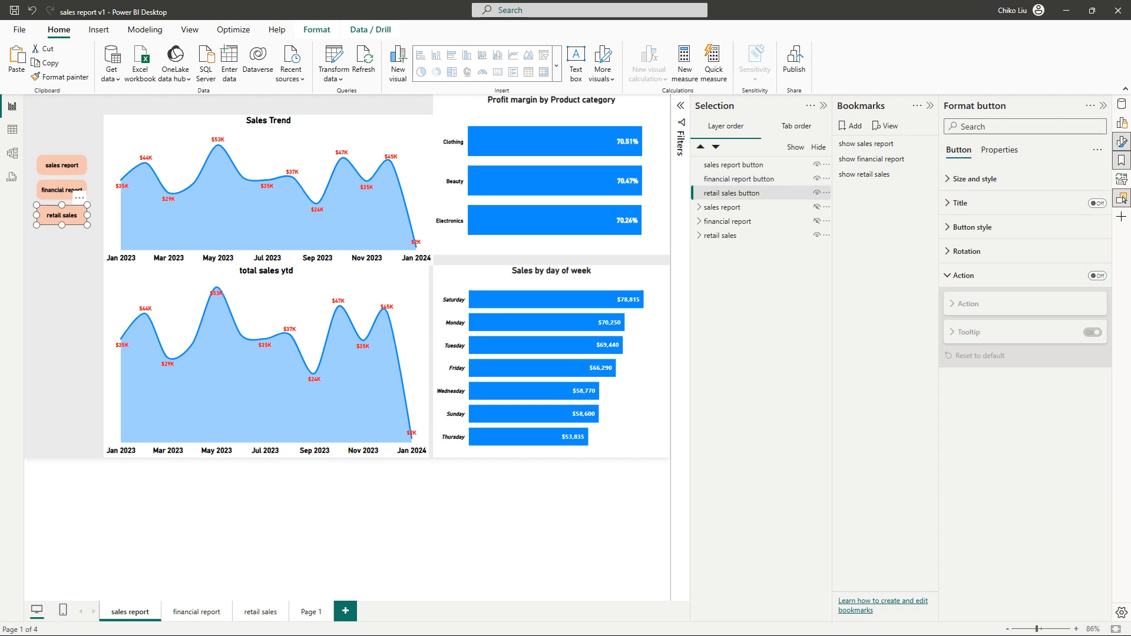
pyautogui.click(1097, 276)
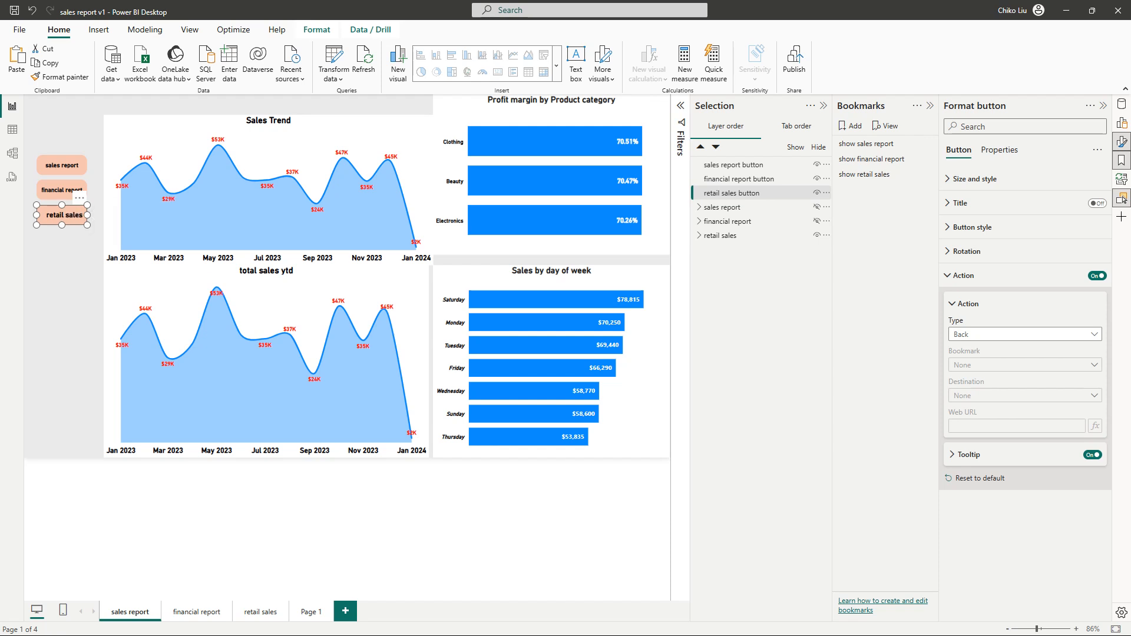
pyautogui.click(1097, 275)
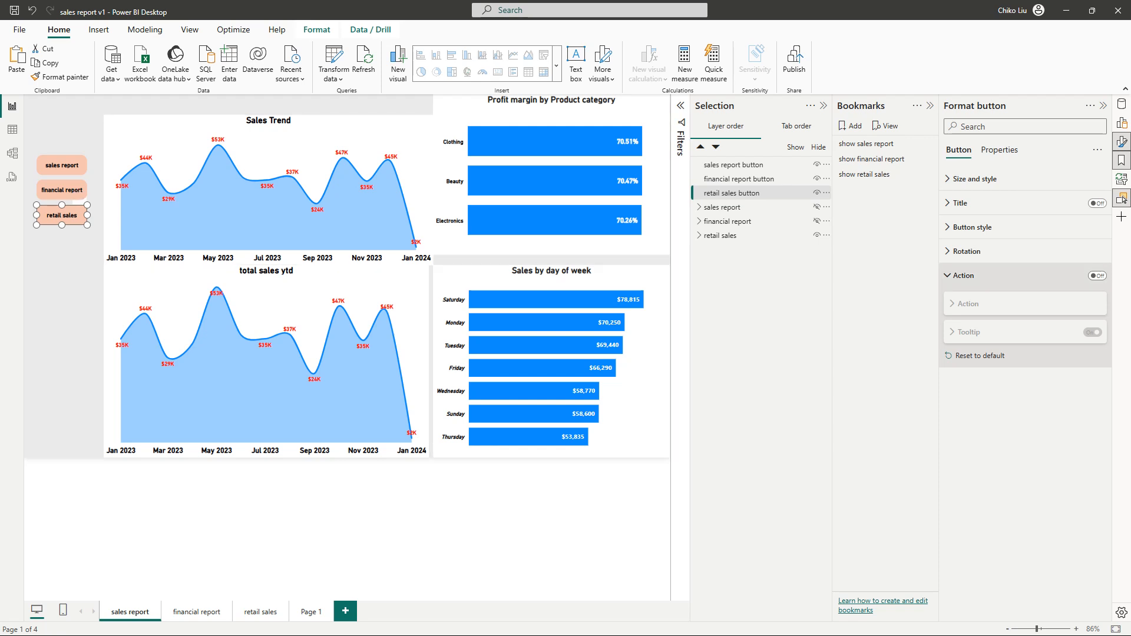
pyautogui.click(1097, 276)
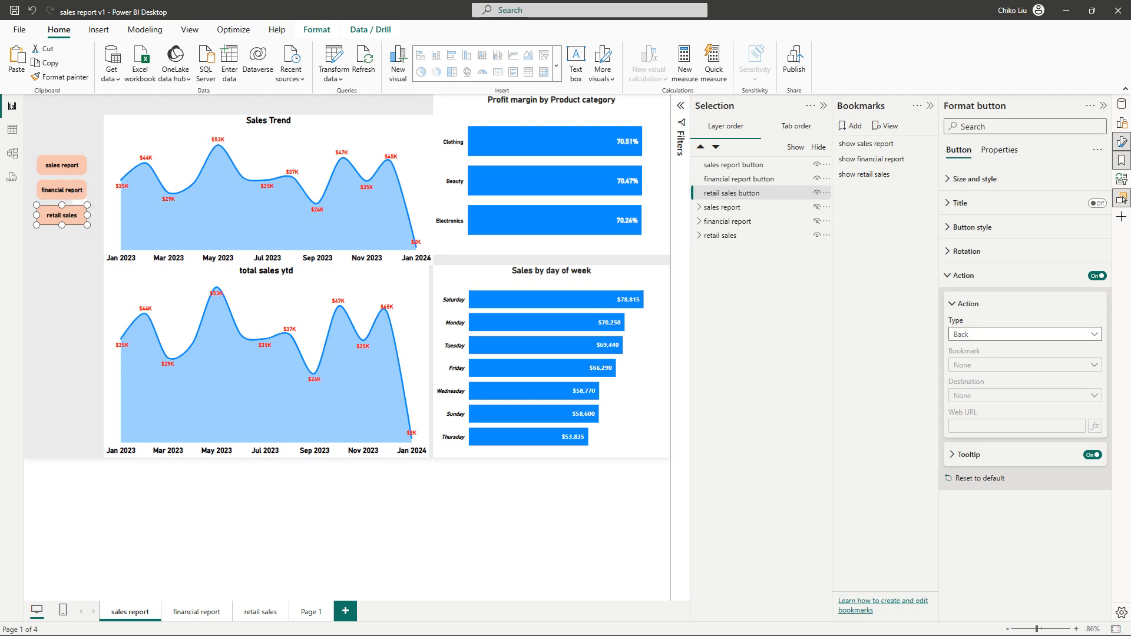
pyautogui.click(1024, 334)
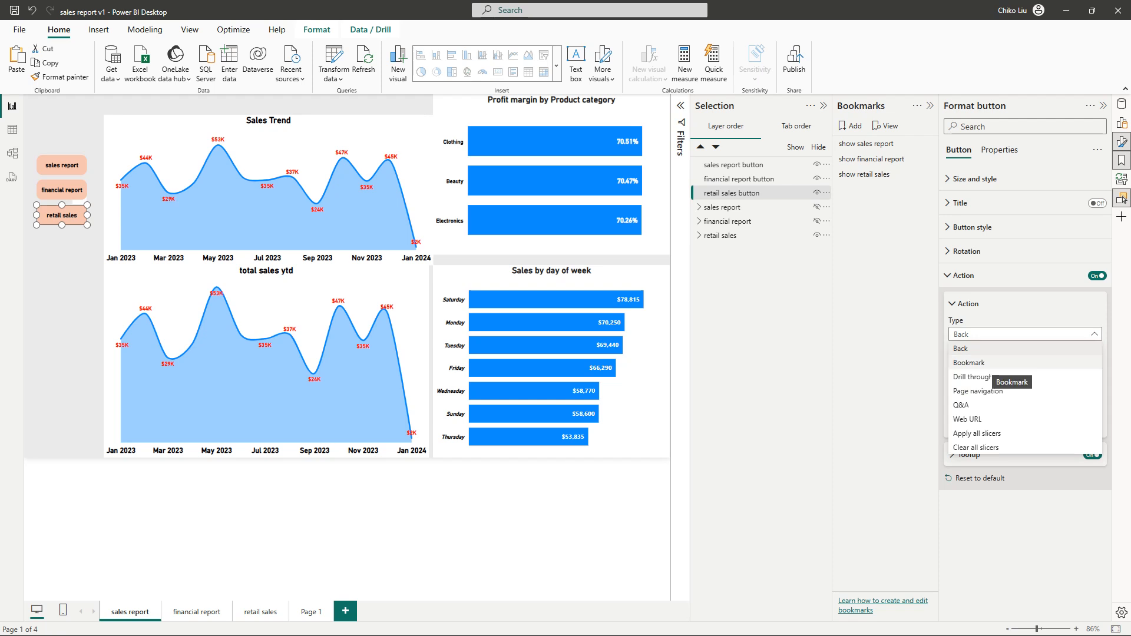
pyautogui.click(989, 362)
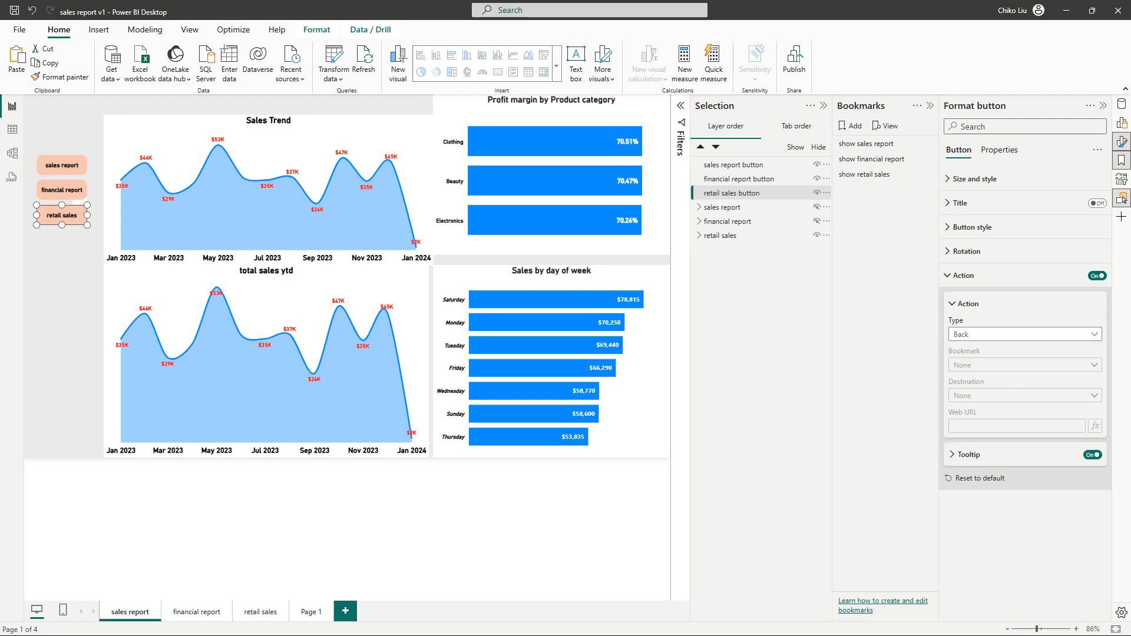
pyautogui.click(990, 365)
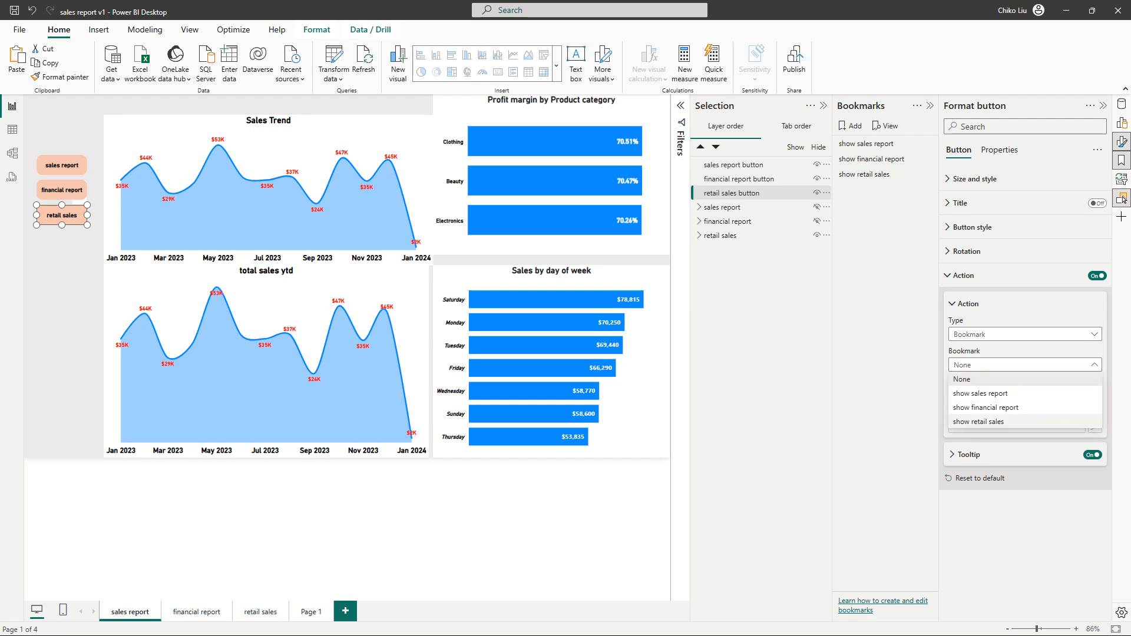
pyautogui.click(979, 422)
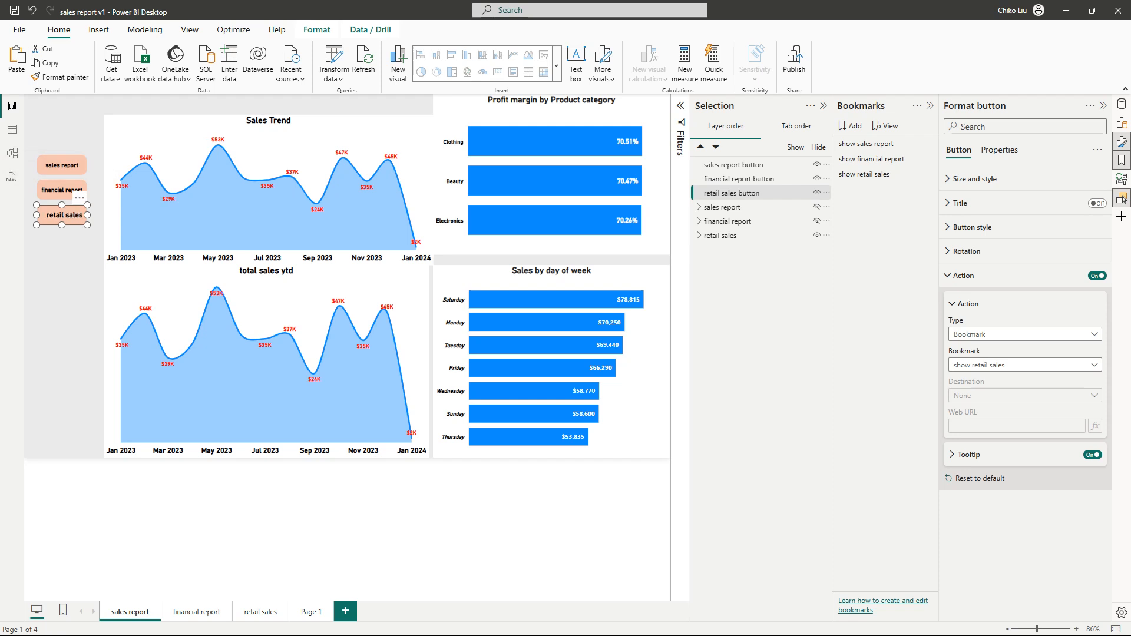
# - Set the retail sales button's On hover text to a red font color and font size 11
pyautogui.click(964, 275)
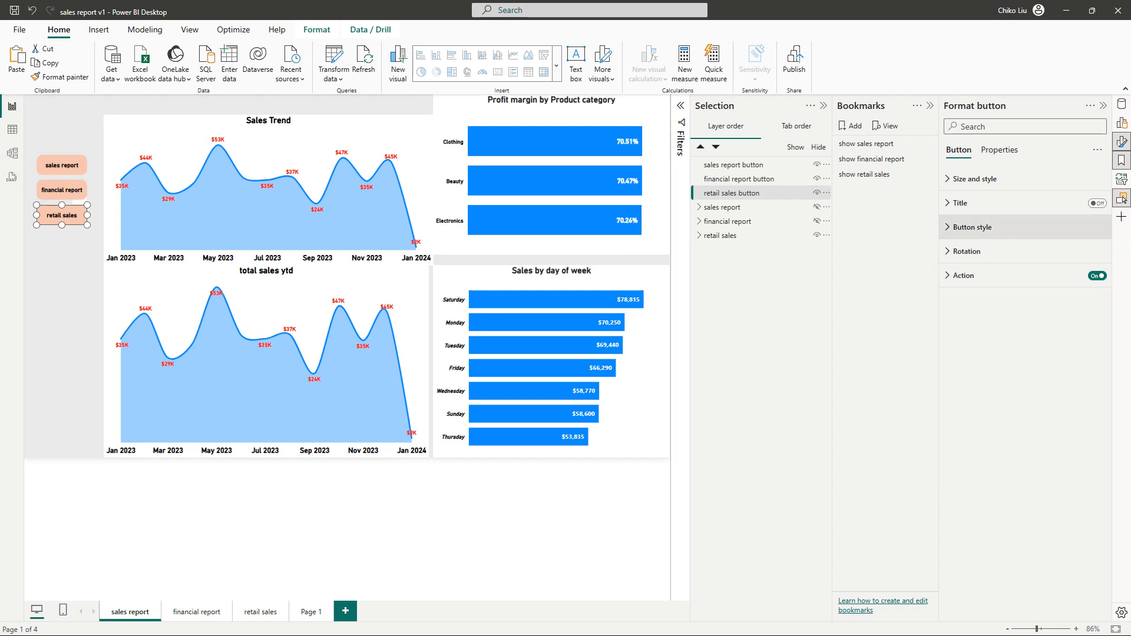
pyautogui.click(972, 227)
pyautogui.scroll(-2, 1025, 389)
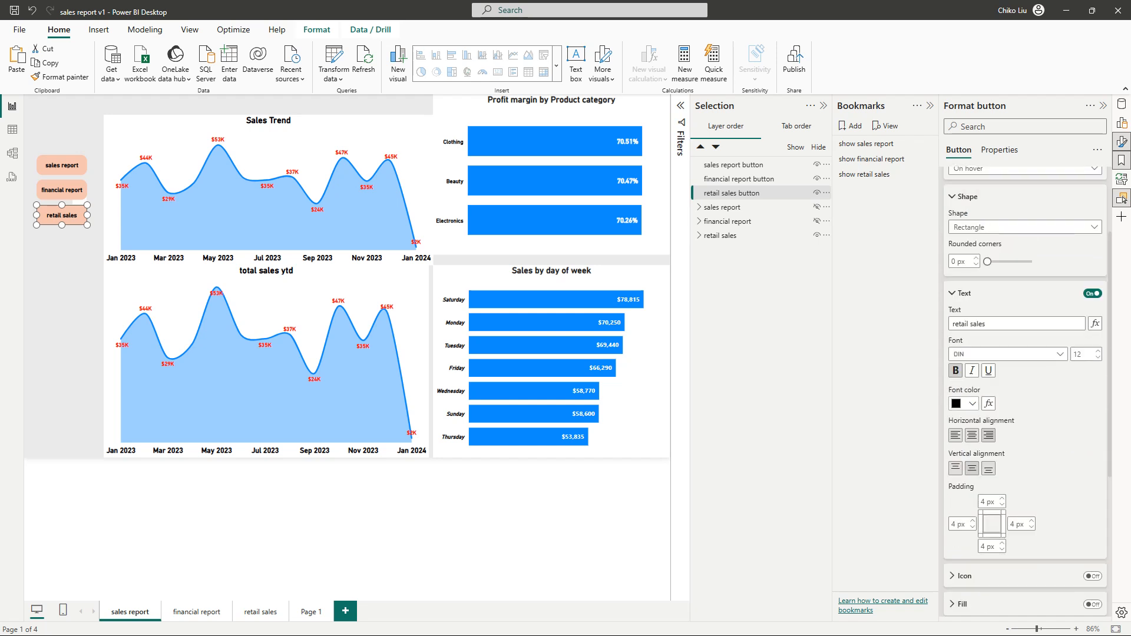
pyautogui.click(972, 403)
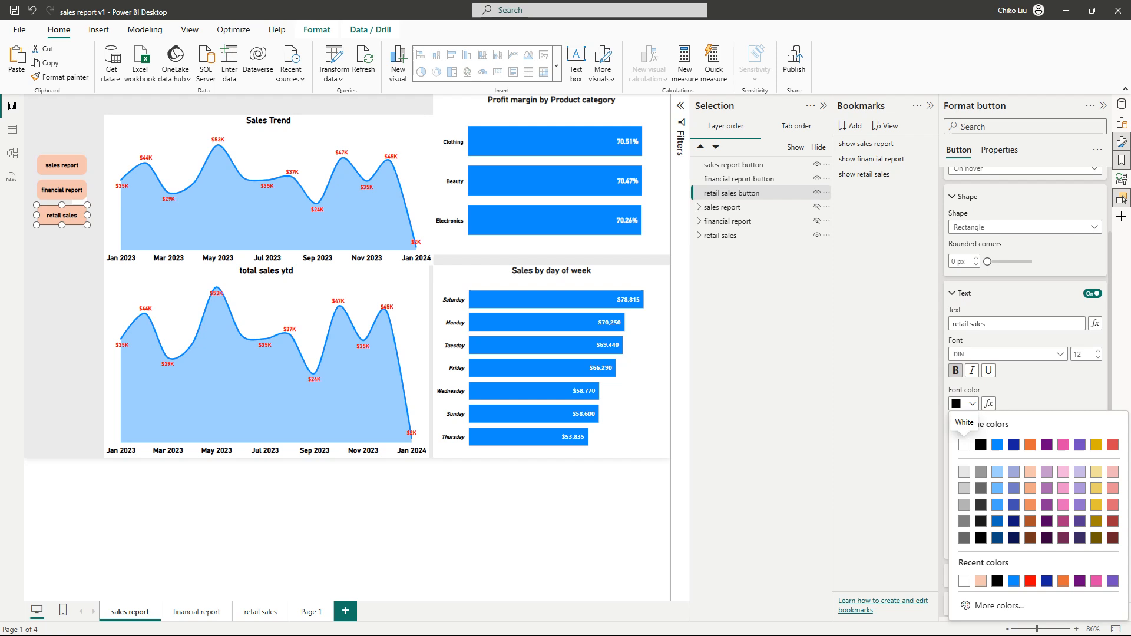
pyautogui.click(1031, 581)
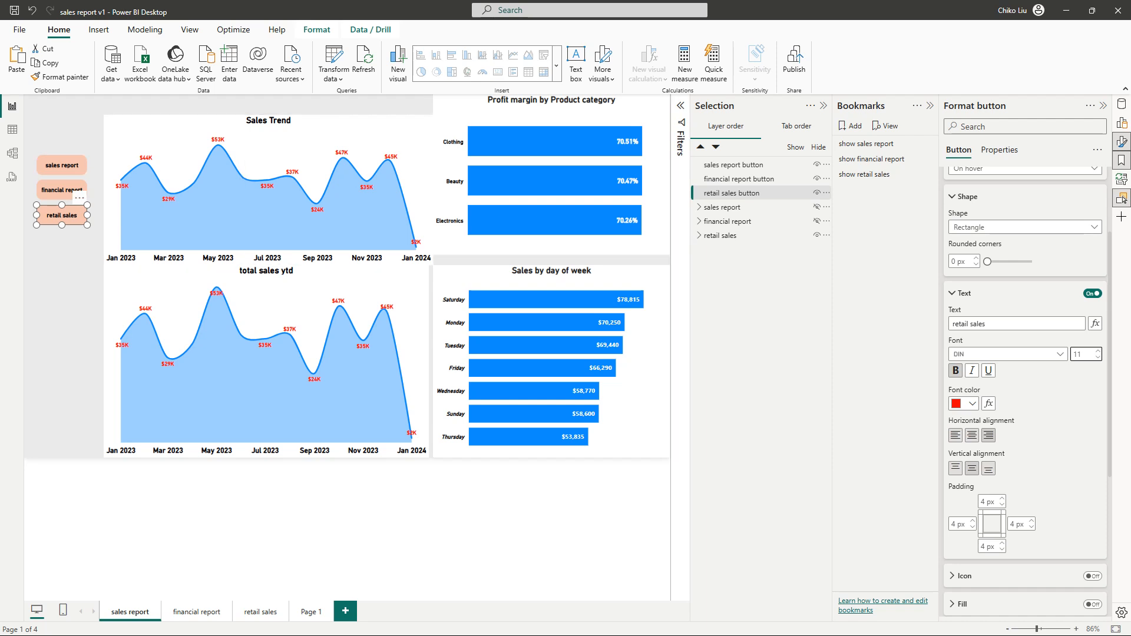
# - Copy the retail sales button's formatting to the financial report button with Format painter
pyautogui.click(59, 77)
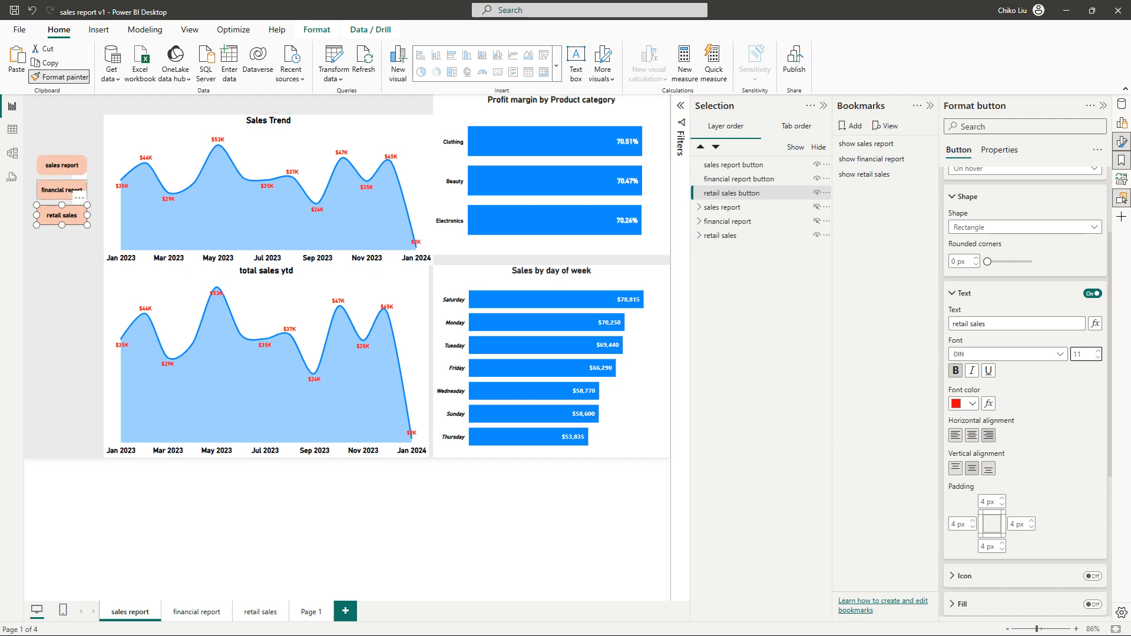
pyautogui.click(62, 190)
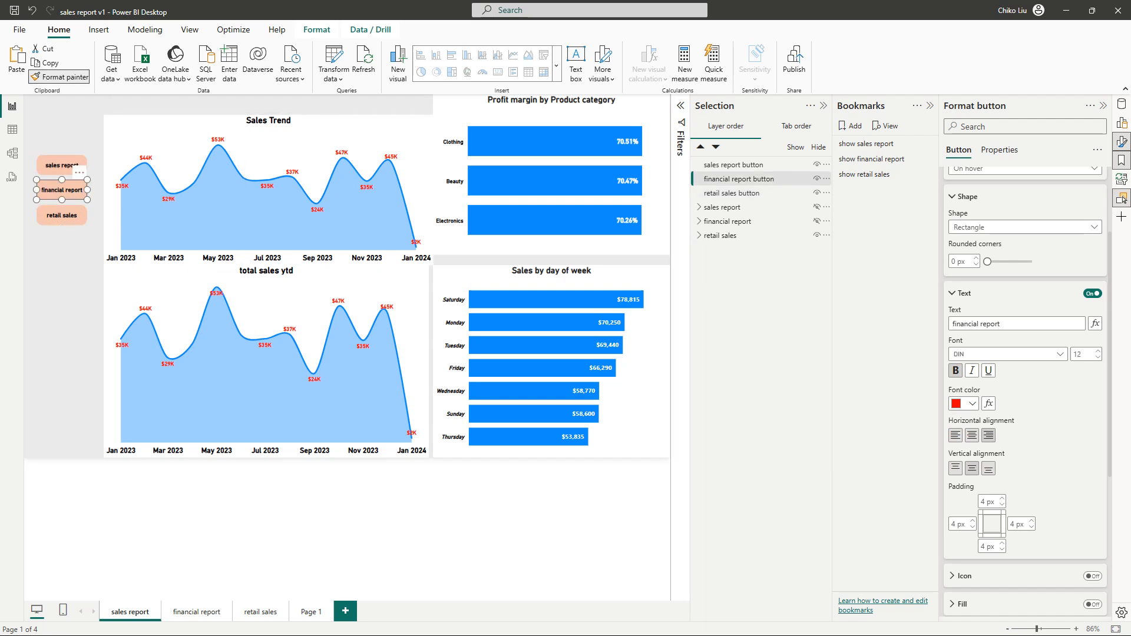
# - Widen the financial report, retail sales and sales report buttons equally by extending their left edges to the page edge
pyautogui.click(59, 76)
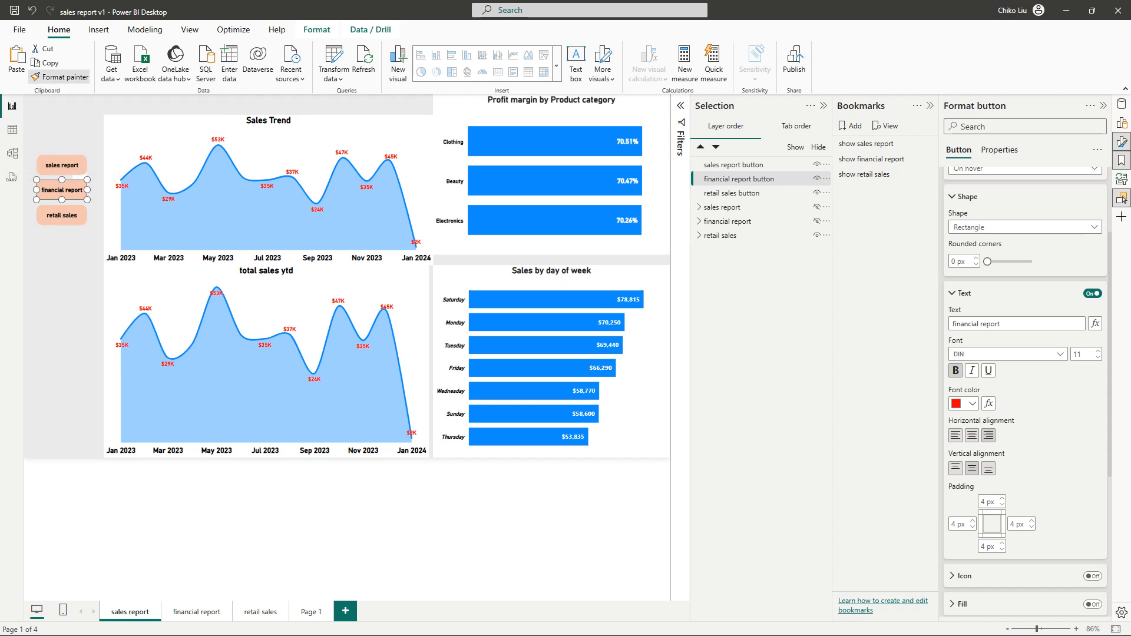
pyautogui.click(62, 165)
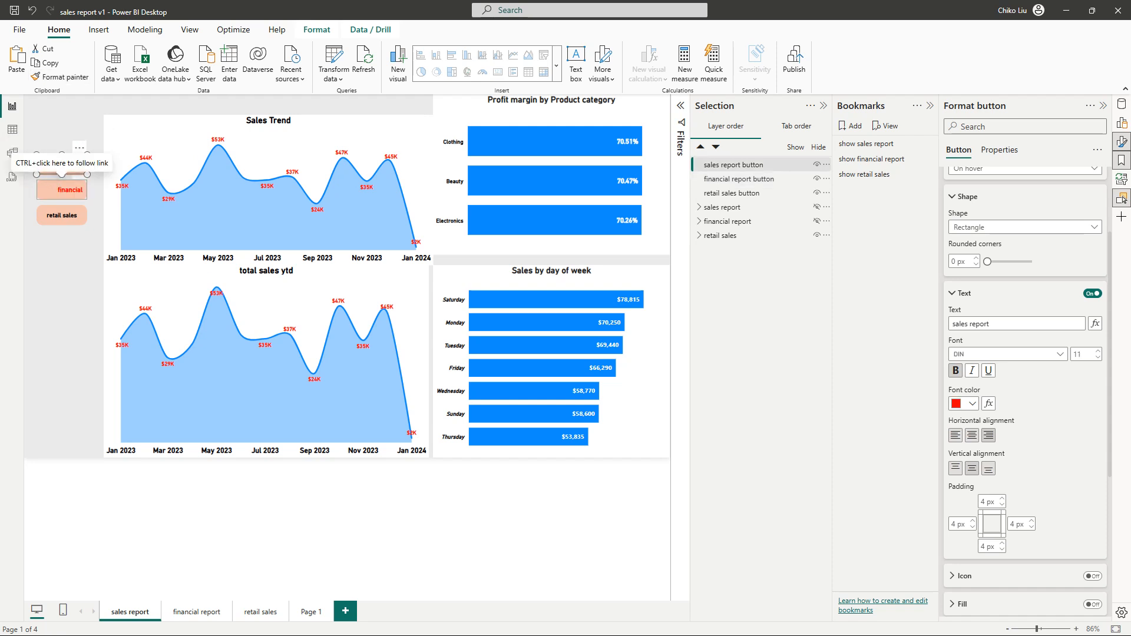
pyautogui.click(62, 190)
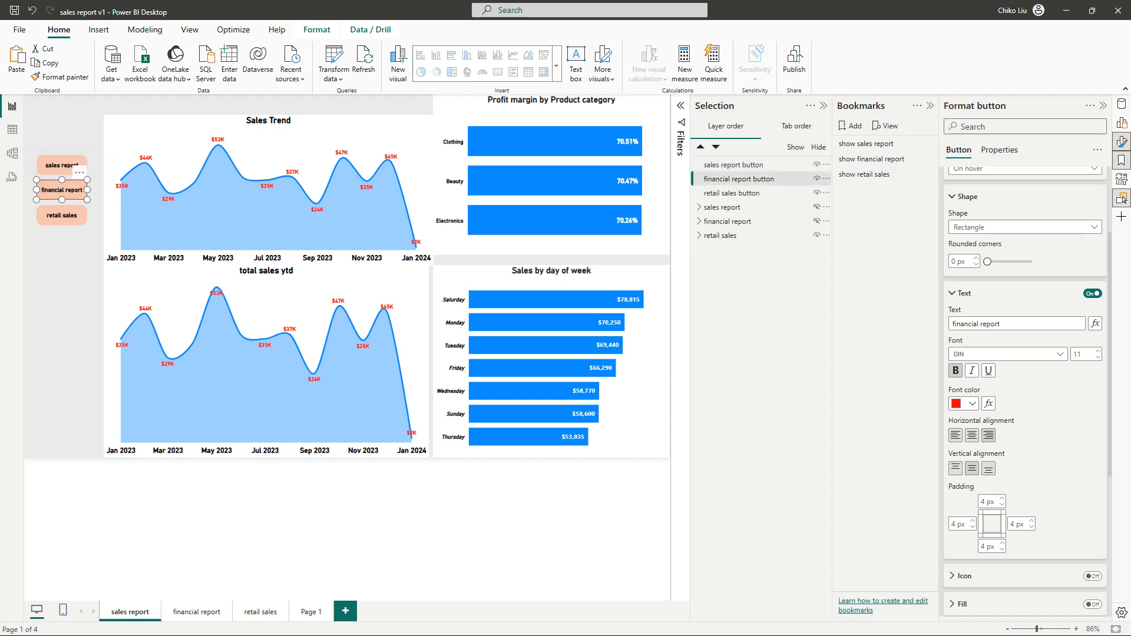
pyautogui.moveTo(37, 190); pyautogui.dragTo(25, 190)
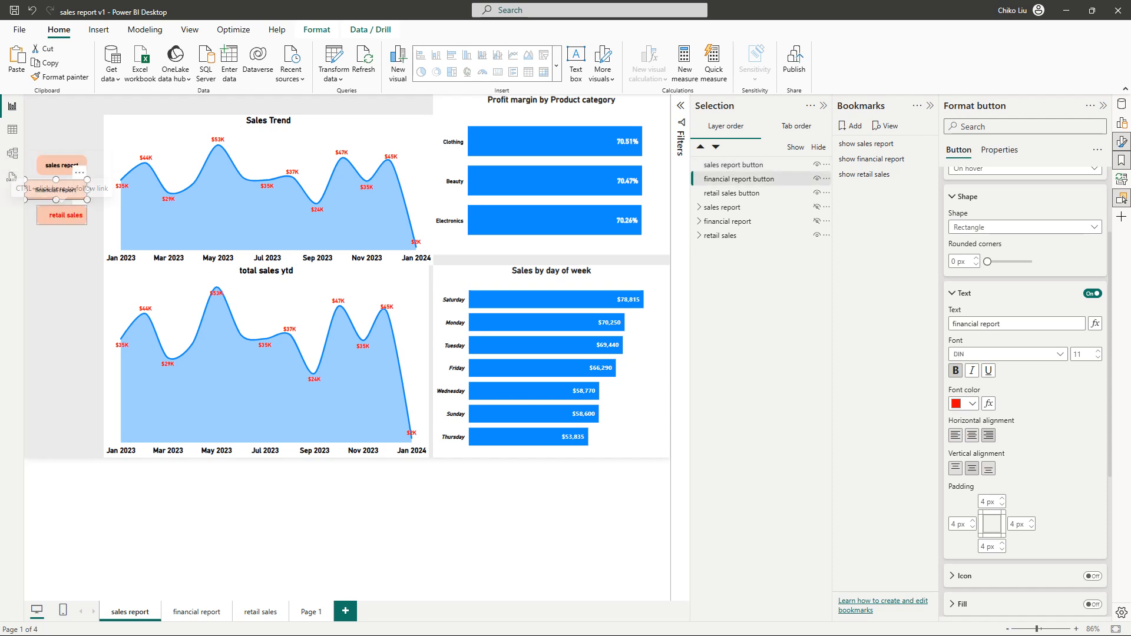
pyautogui.click(62, 215)
pyautogui.moveTo(37, 215); pyautogui.dragTo(25, 215)
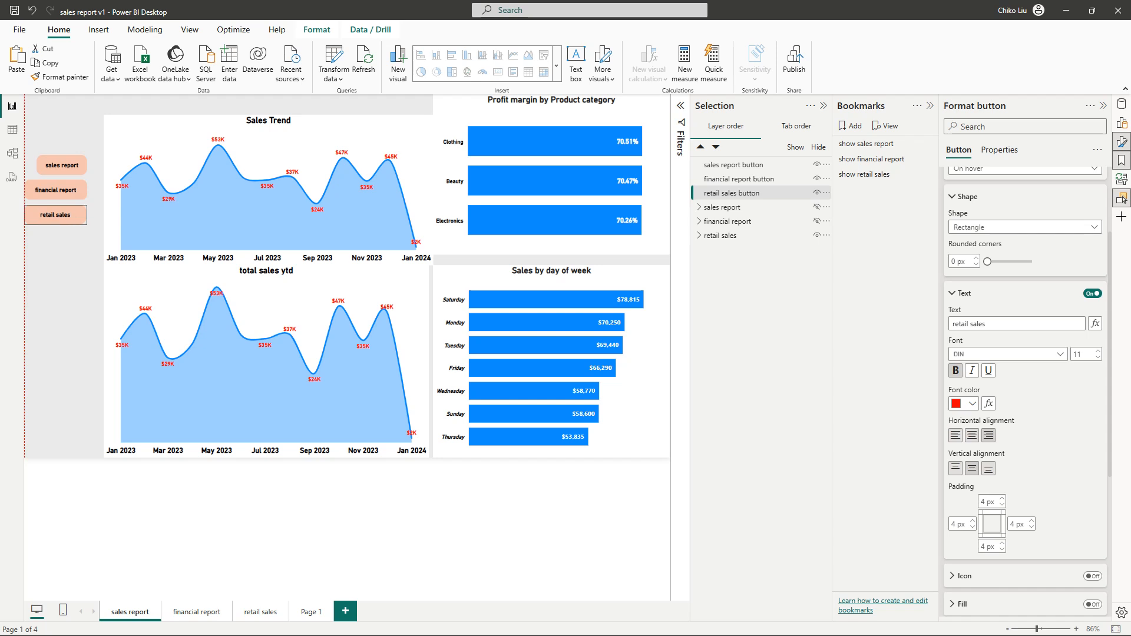
pyautogui.click(62, 165)
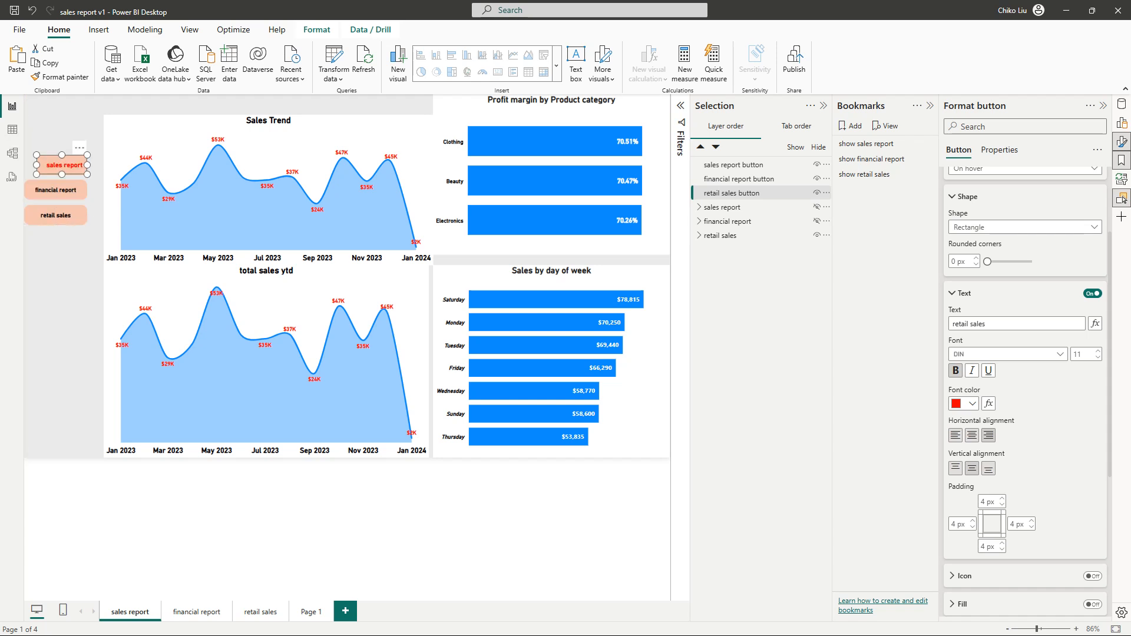
pyautogui.moveTo(37, 165); pyautogui.dragTo(25, 165)
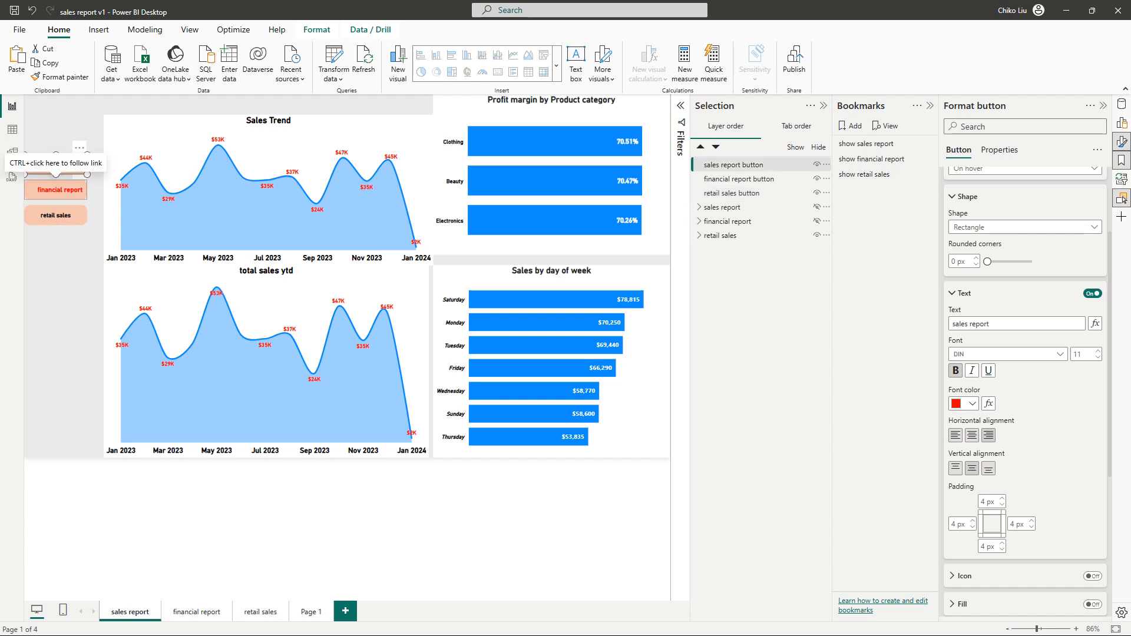
# - Select the sales report, financial report and retail sales buttons together and nudge them slightly right and down
pyautogui.keyDown('ctrl'); pyautogui.click(59, 188); pyautogui.keyUp('ctrl')
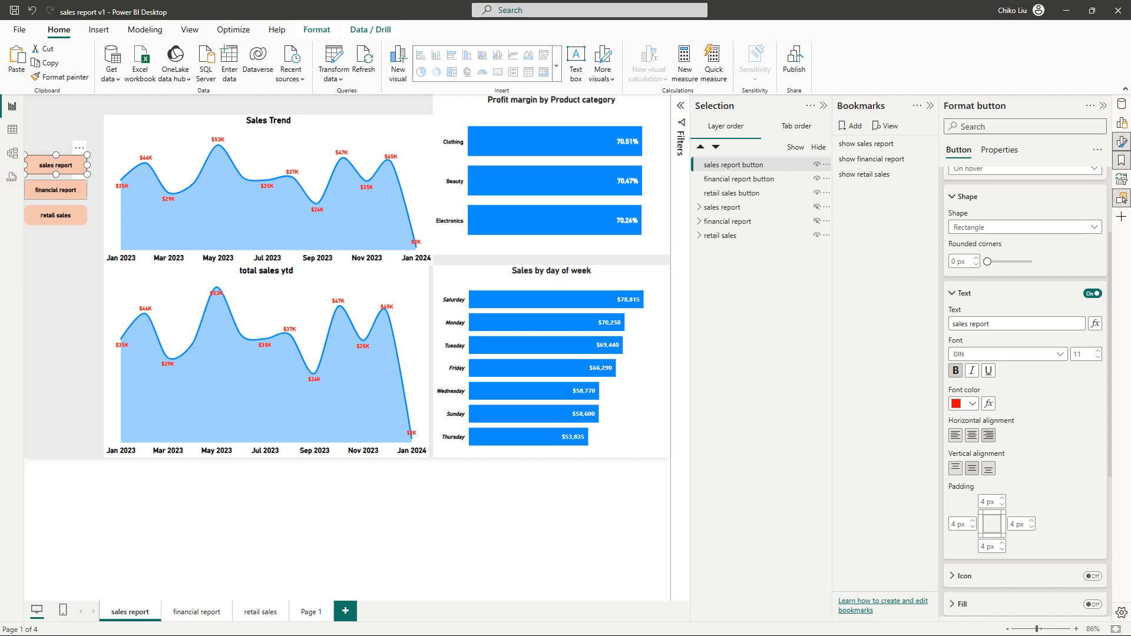
pyautogui.keyDown('ctrl'); pyautogui.click(59, 215); pyautogui.keyUp('ctrl')
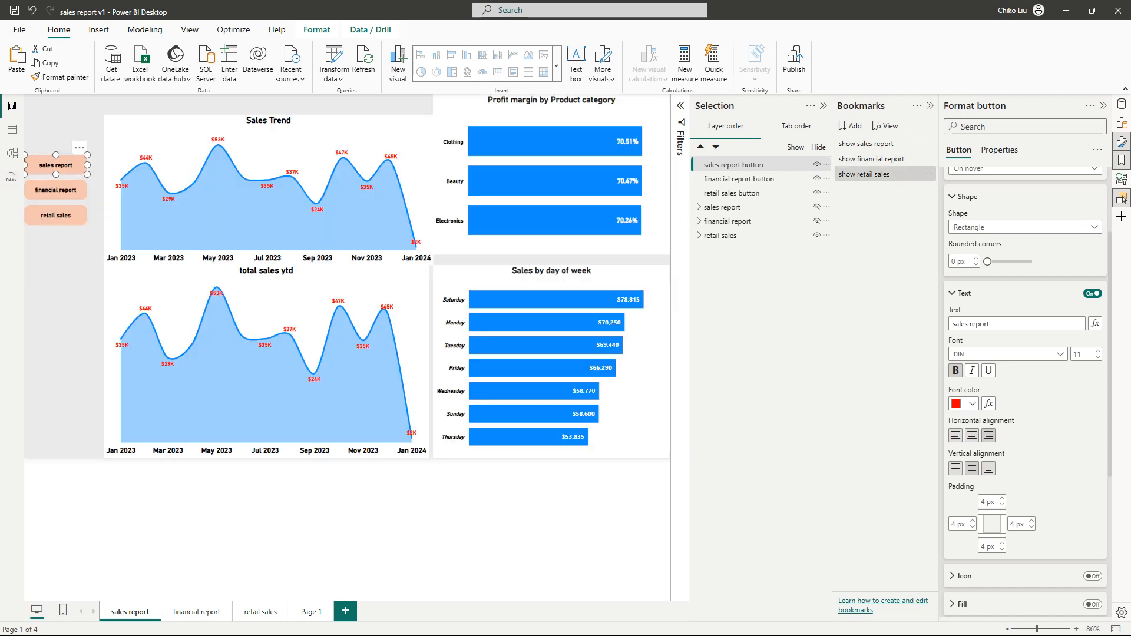
pyautogui.click(59, 189)
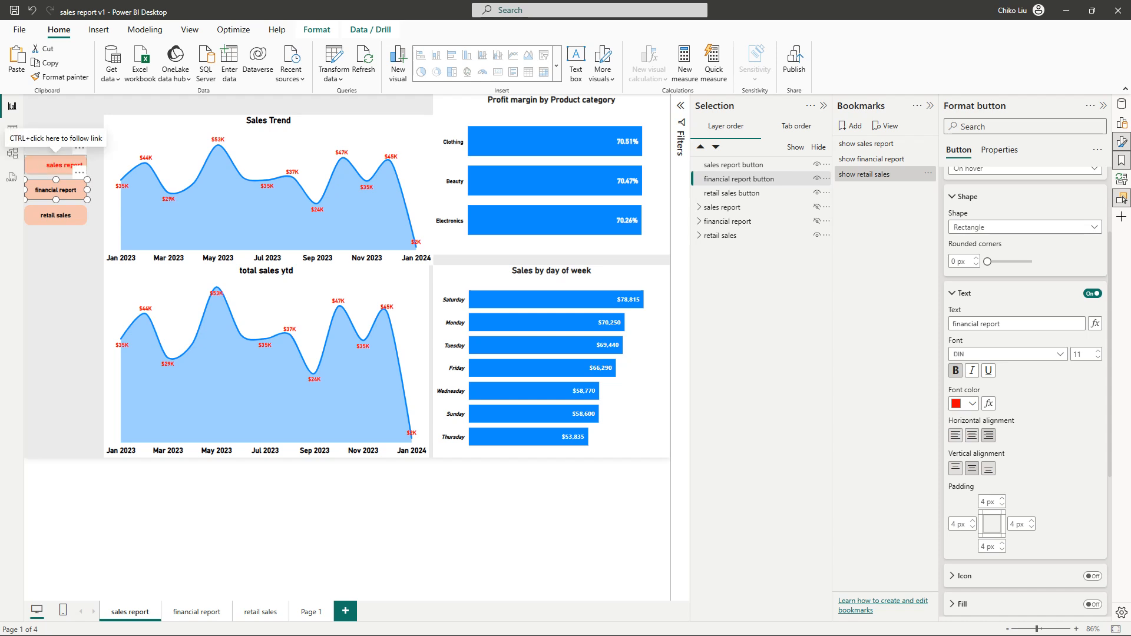
pyautogui.keyDown('ctrl'); pyautogui.click(55, 165); pyautogui.keyUp('ctrl')
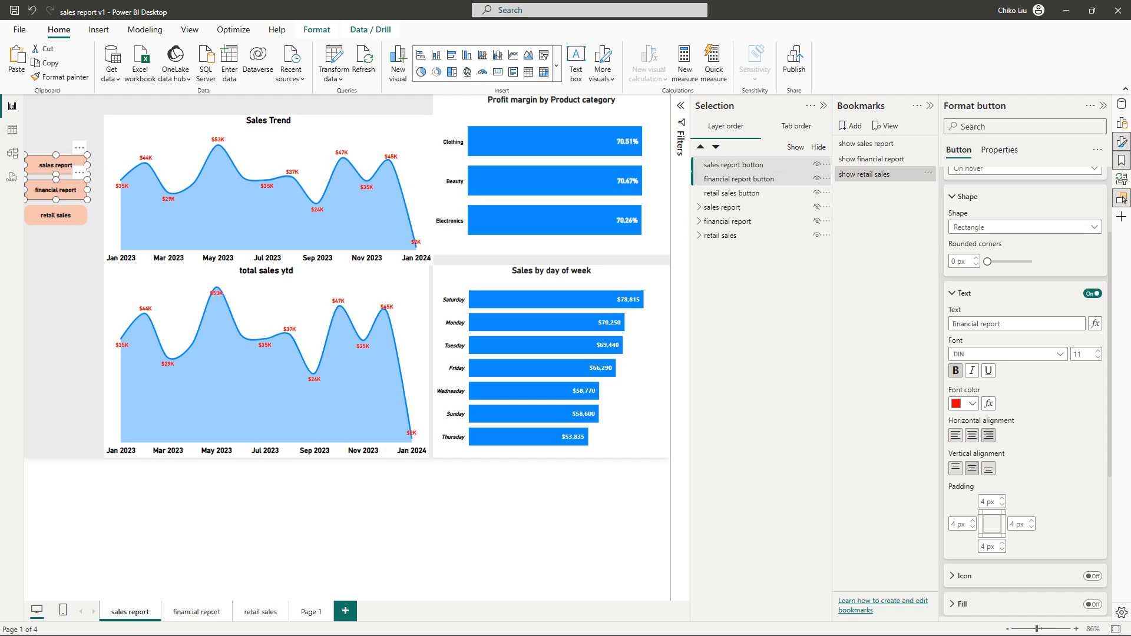
pyautogui.keyDown('ctrl'); pyautogui.click(56, 215); pyautogui.keyUp('ctrl')
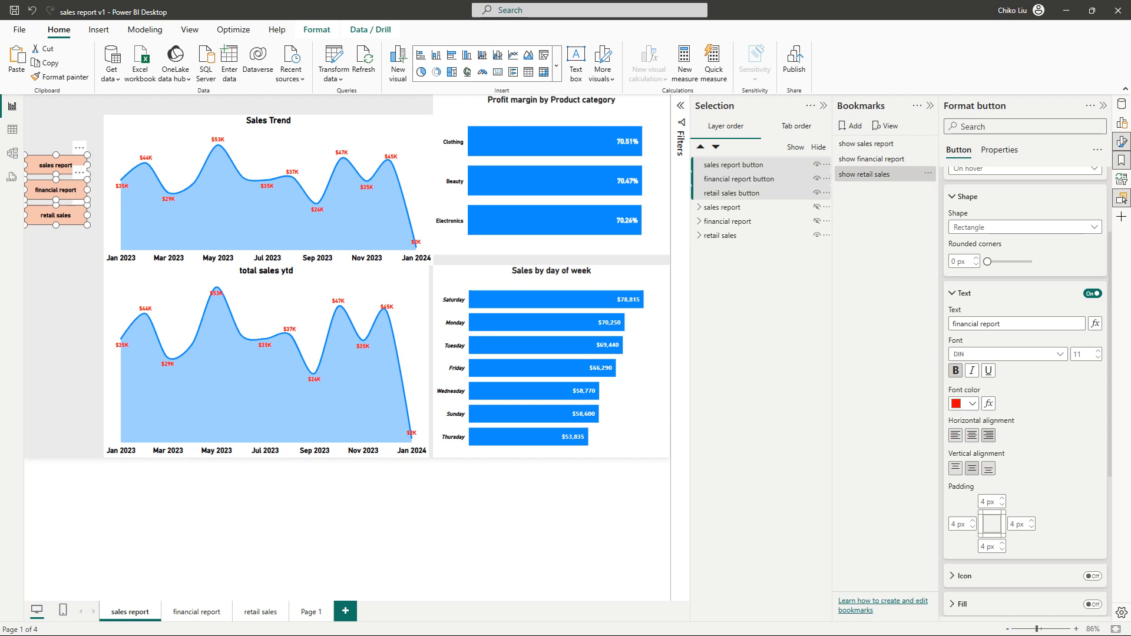
pyautogui.press('Right')
pyautogui.press('Right')
pyautogui.press('Right')
pyautogui.press('Right')
pyautogui.press('Right')
pyautogui.press('Right')
pyautogui.press('Right')
pyautogui.press('Right')
pyautogui.press('Right')
pyautogui.press('Right')
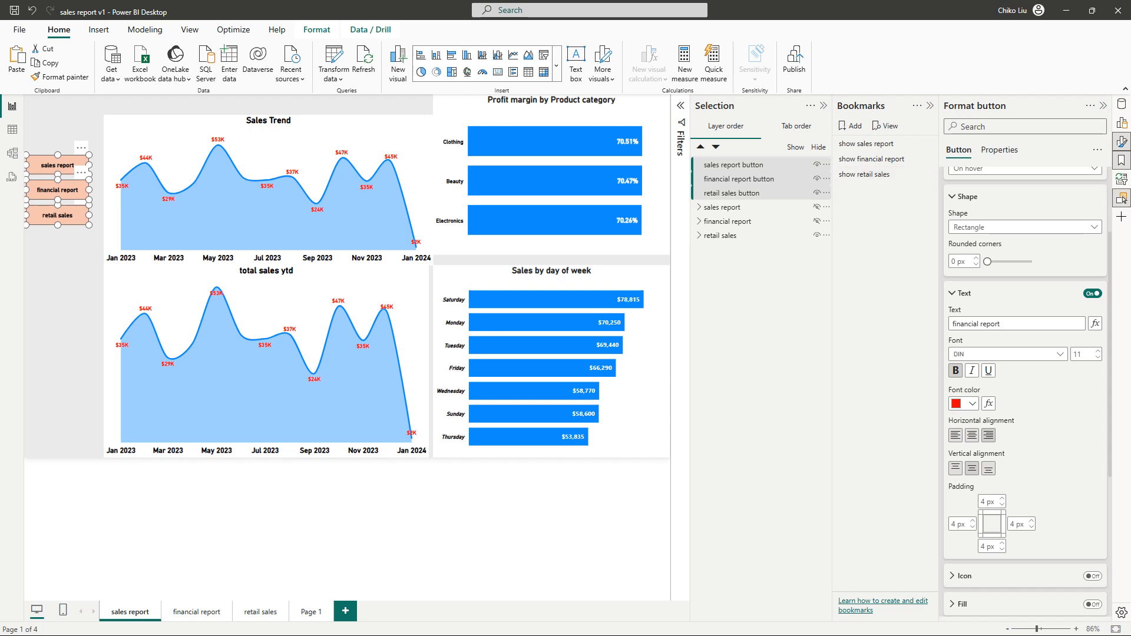
pyautogui.press('Down')
pyautogui.press('Down')
pyautogui.press('Down')
pyautogui.press('Down')
pyautogui.press('Down')
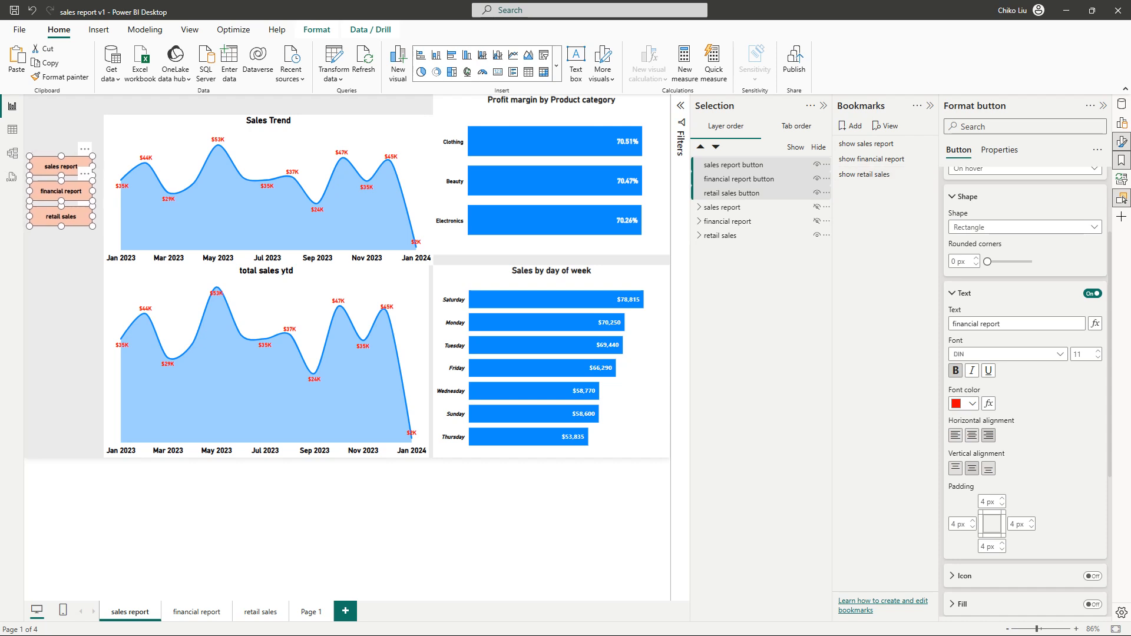
pyautogui.press('Down')
pyautogui.press('Down')
pyautogui.press('Down')
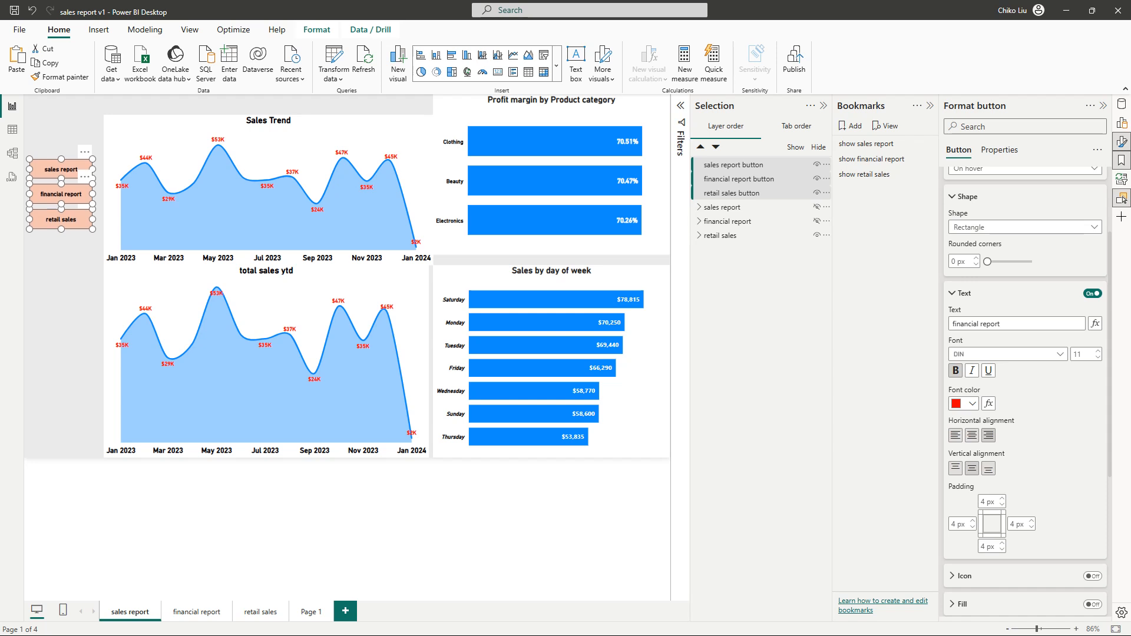
pyautogui.press('Down')
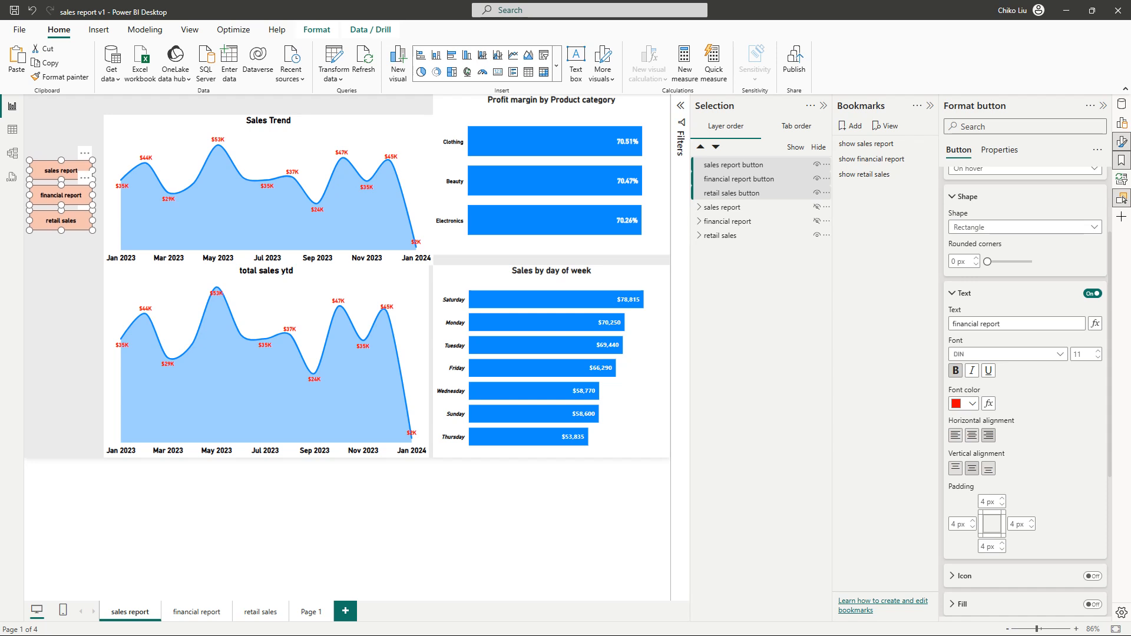
pyautogui.press('Down')
pyautogui.press('Down')
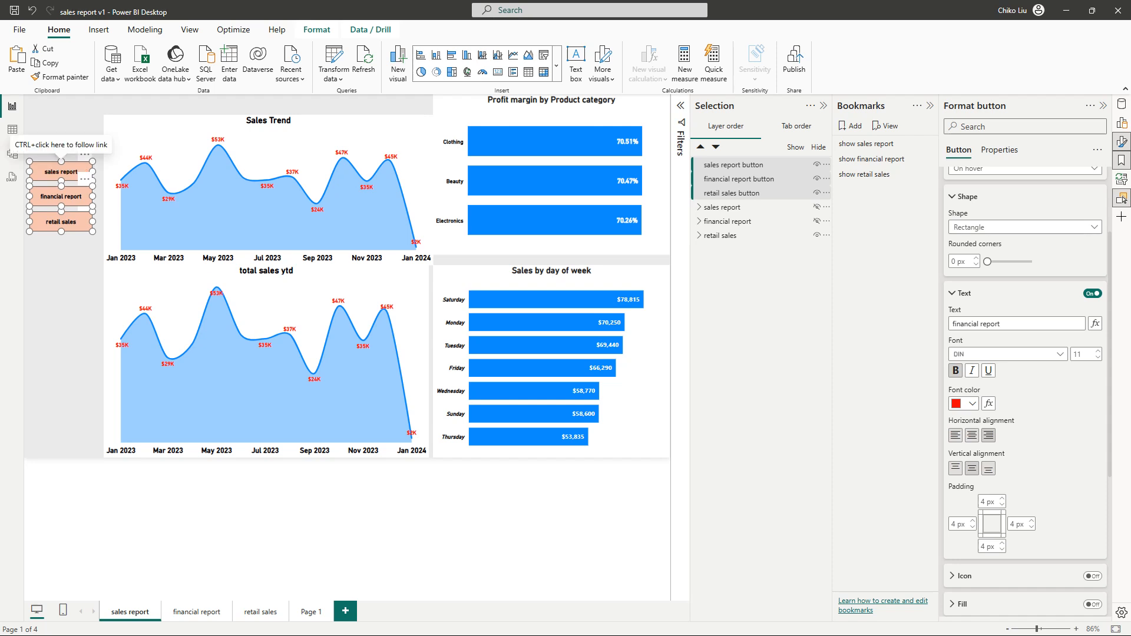
# - Arrange the sales report, financial report and retail sales buttons in a horizontal row along the top edge of the report page
pyautogui.moveTo(60, 171); pyautogui.dragTo(60, 106)
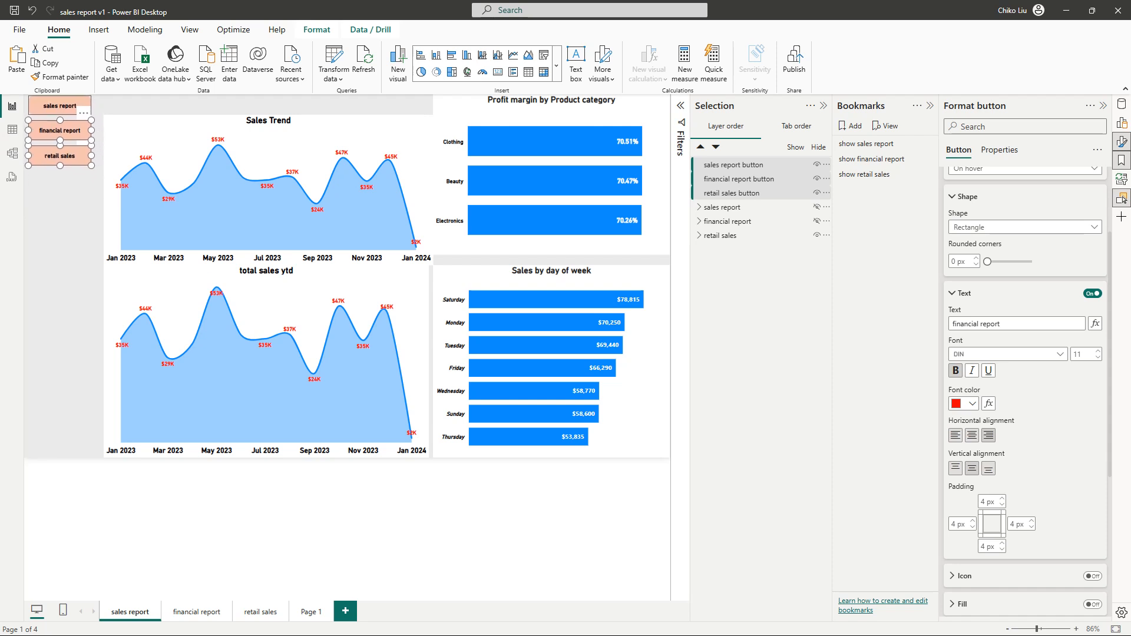
pyautogui.click(59, 105)
pyautogui.press('Escape')
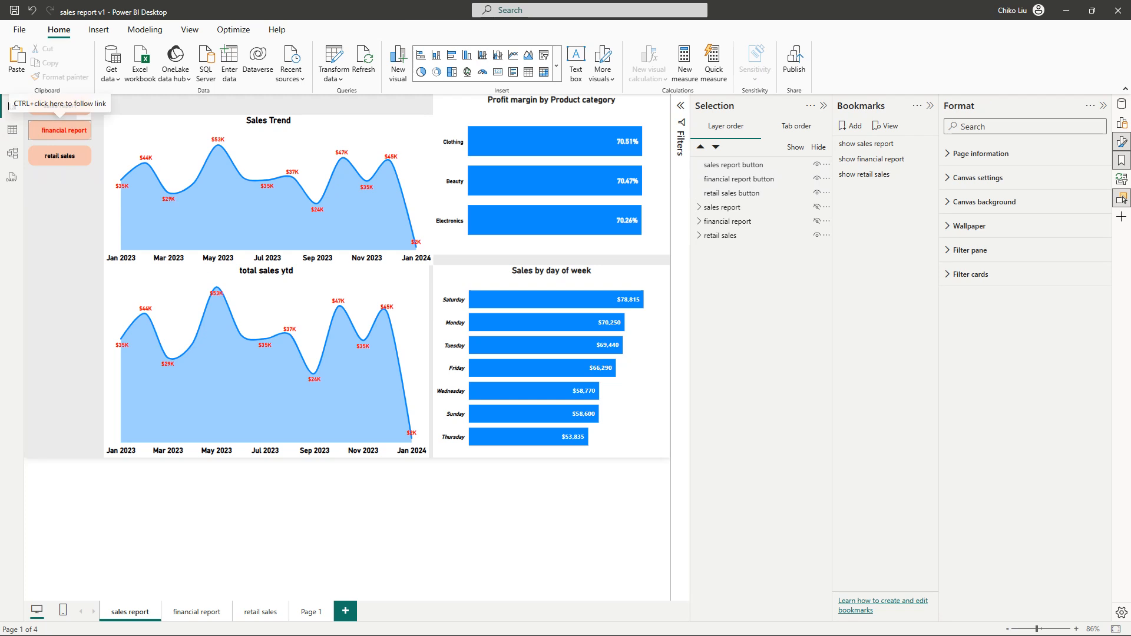
pyautogui.moveTo(60, 130); pyautogui.dragTo(135, 106)
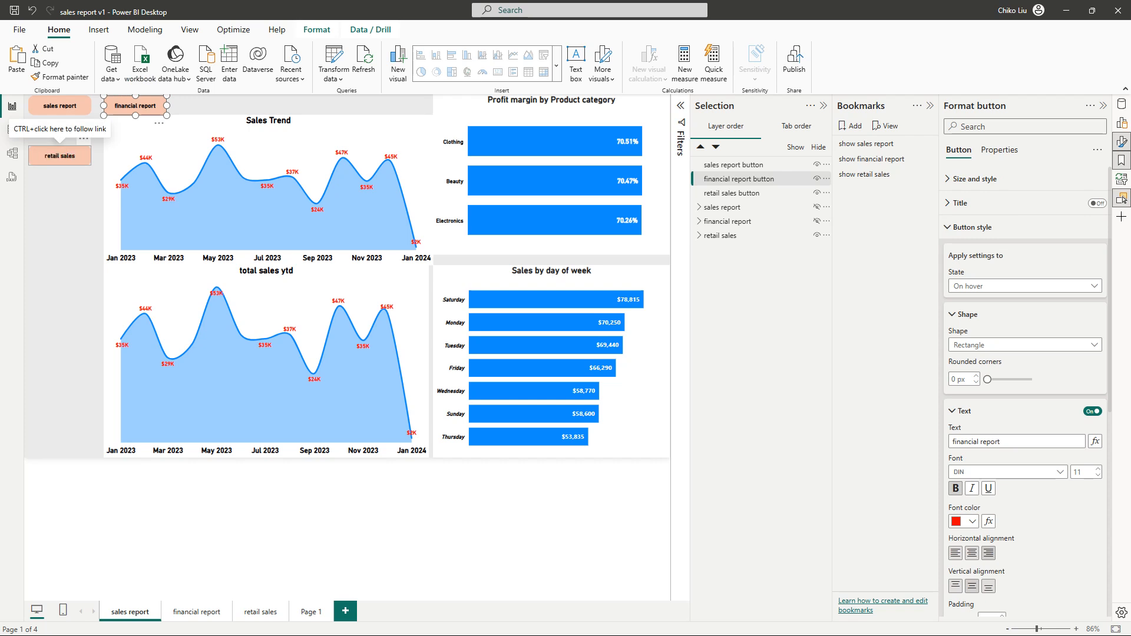
pyautogui.moveTo(60, 155); pyautogui.dragTo(212, 104)
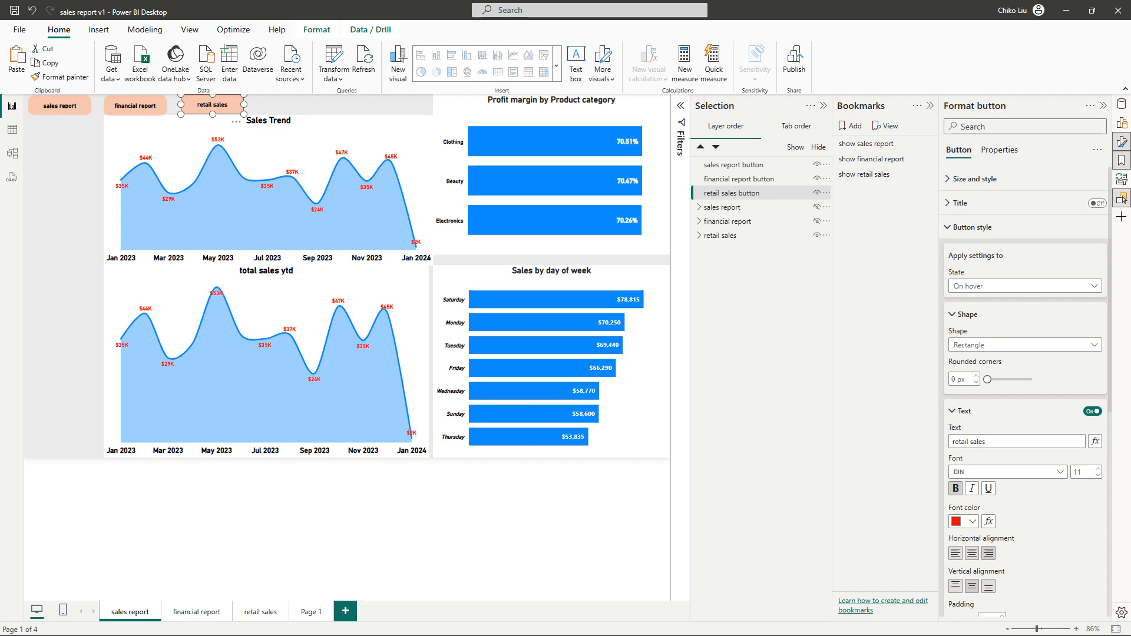
pyautogui.click(64, 195)
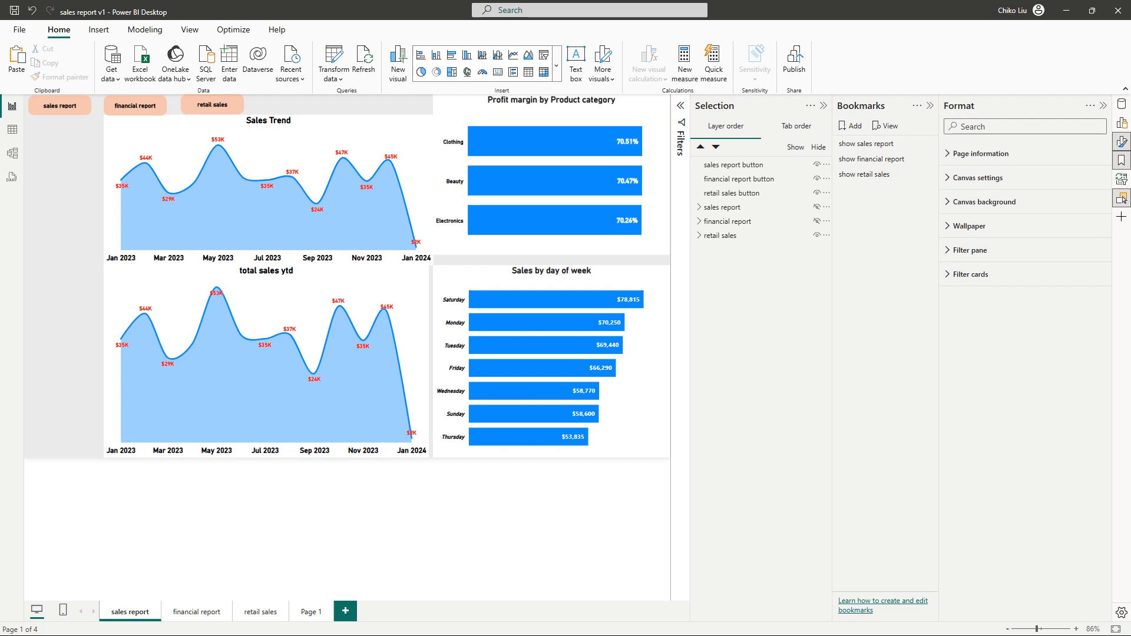
# - Test the sales report, financial report and retail sales buttons by following each one's bookmark link
pyautogui.keyDown('ctrl'); pyautogui.click(60, 106); pyautogui.keyUp('ctrl')
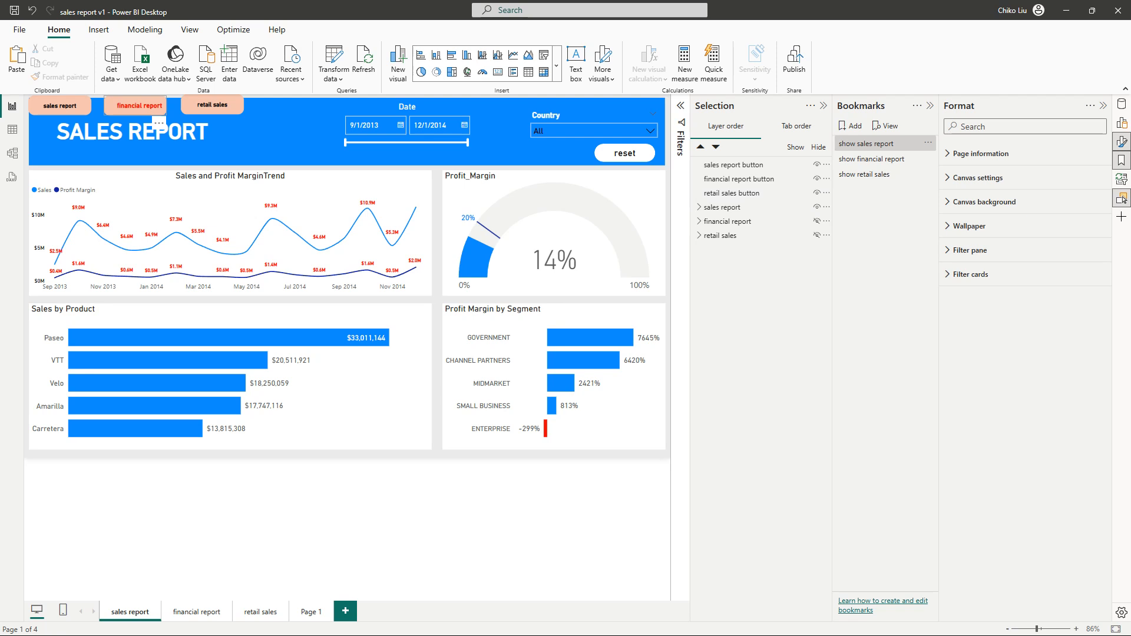
pyautogui.keyDown('ctrl'); pyautogui.click(135, 105); pyautogui.keyUp('ctrl')
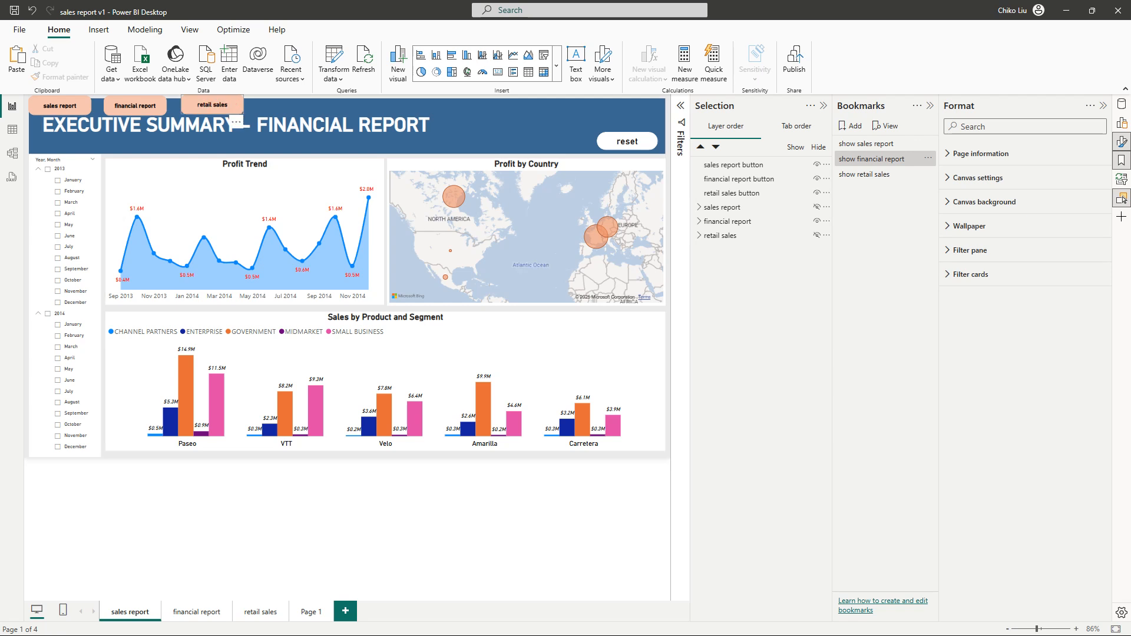
pyautogui.keyDown('ctrl'); pyautogui.click(212, 105); pyautogui.keyUp('ctrl')
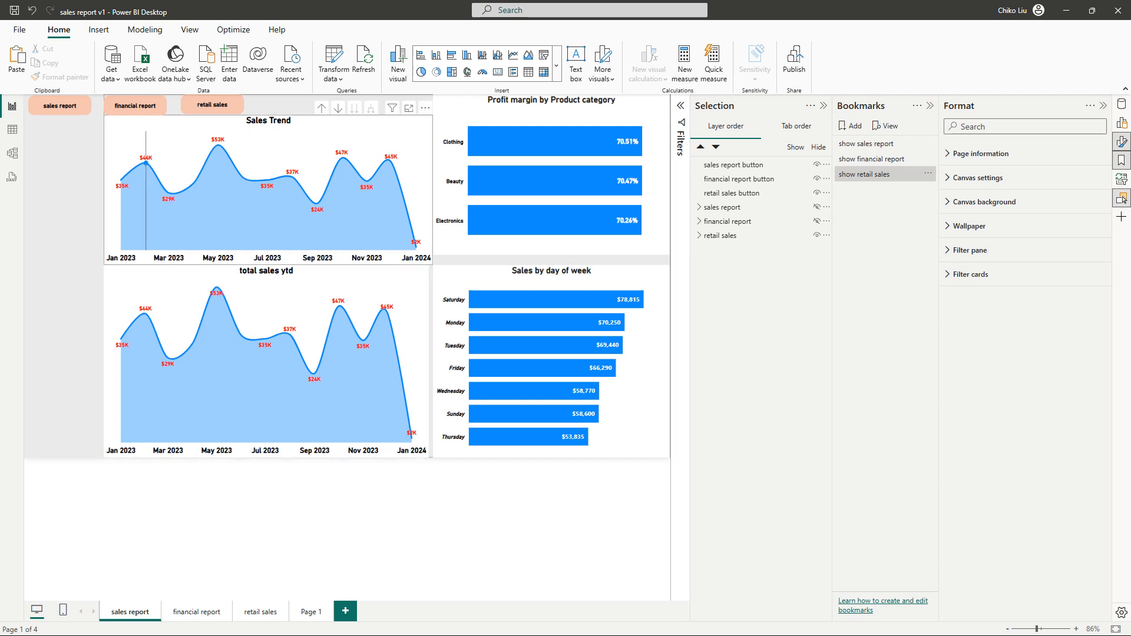
pyautogui.click(213, 104)
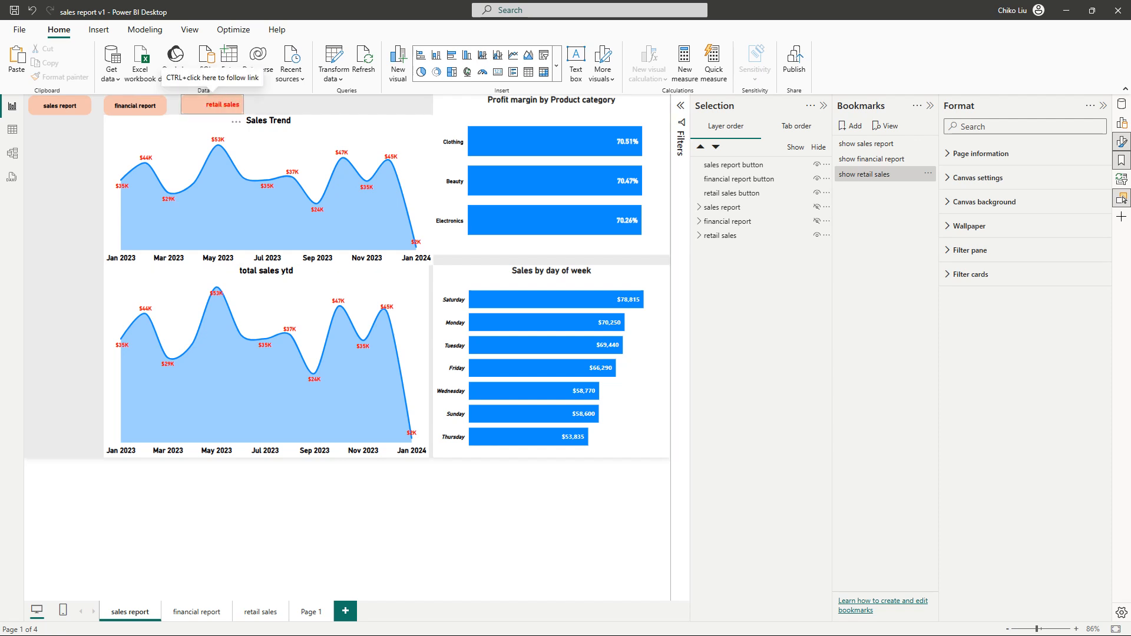
pyautogui.keyDown('ctrl'); pyautogui.click(213, 105); pyautogui.keyUp('ctrl')
pyautogui.keyDown('ctrl'); pyautogui.click(213, 105); pyautogui.keyUp('ctrl')
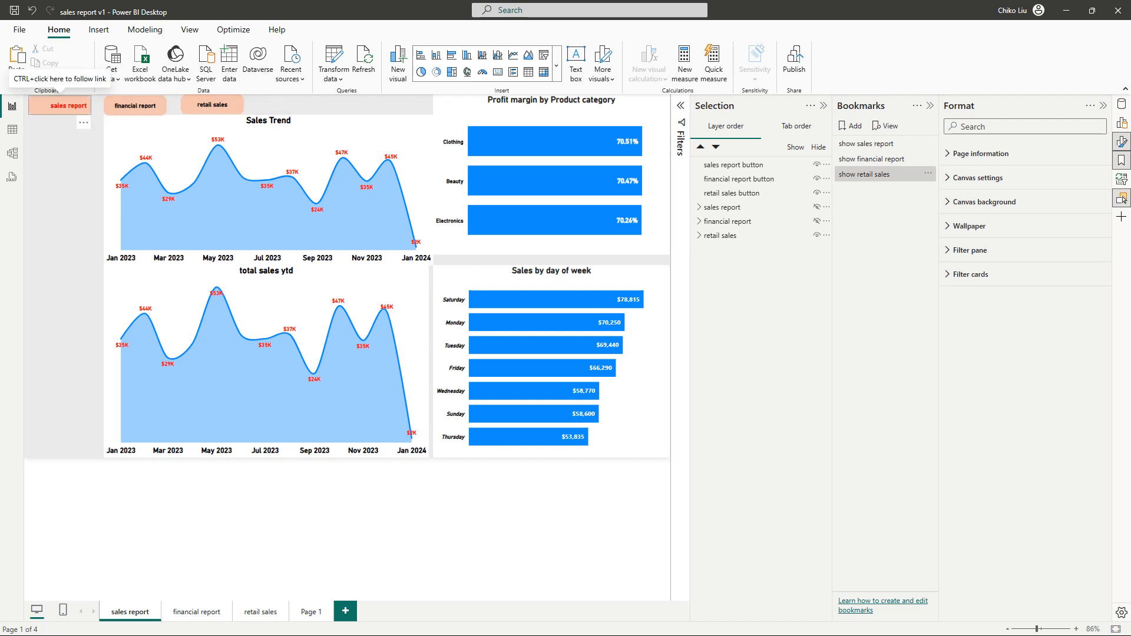
pyautogui.keyDown('ctrl'); pyautogui.click(69, 105); pyautogui.keyUp('ctrl')
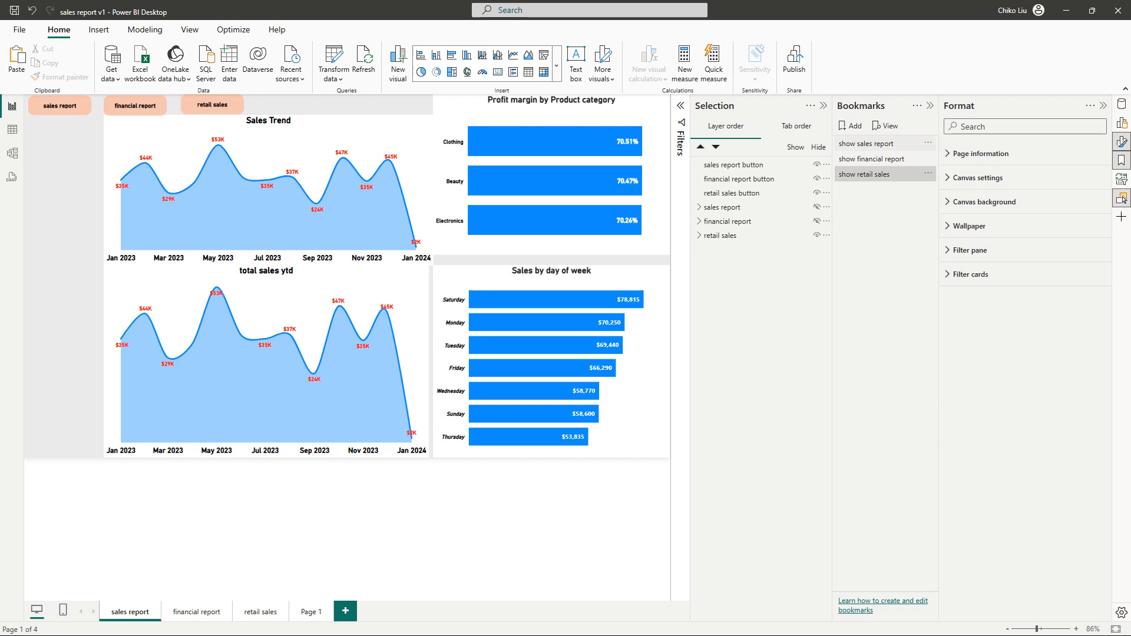
# - Update the show sales report bookmark with the sales report button hidden and all layers from sales report button through retail sales selected
pyautogui.click(867, 144)
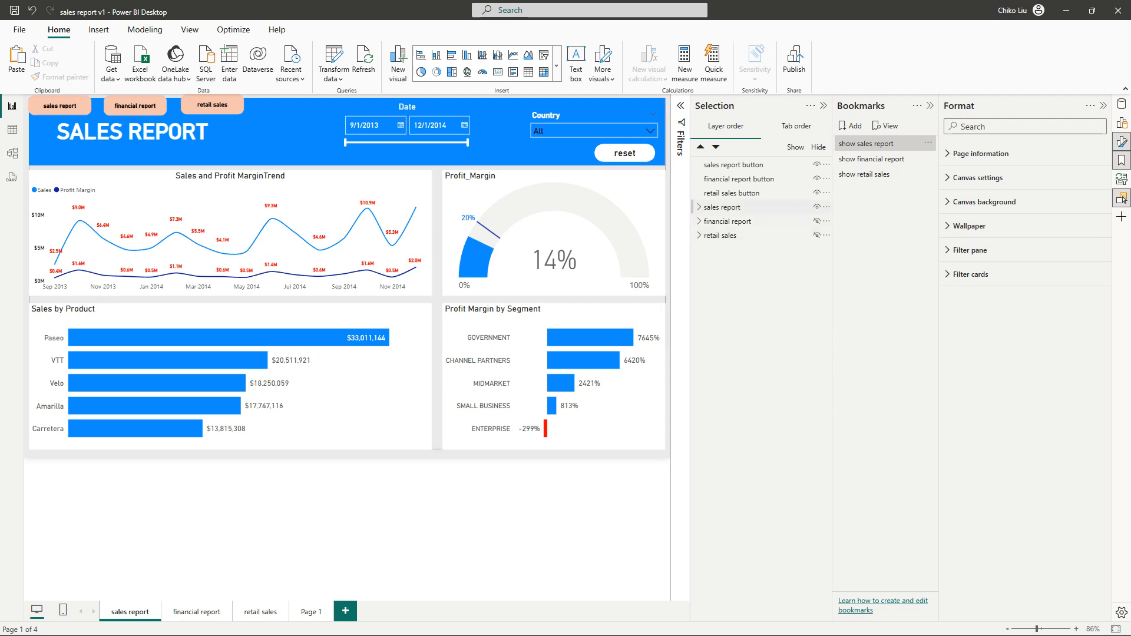
pyautogui.click(817, 165)
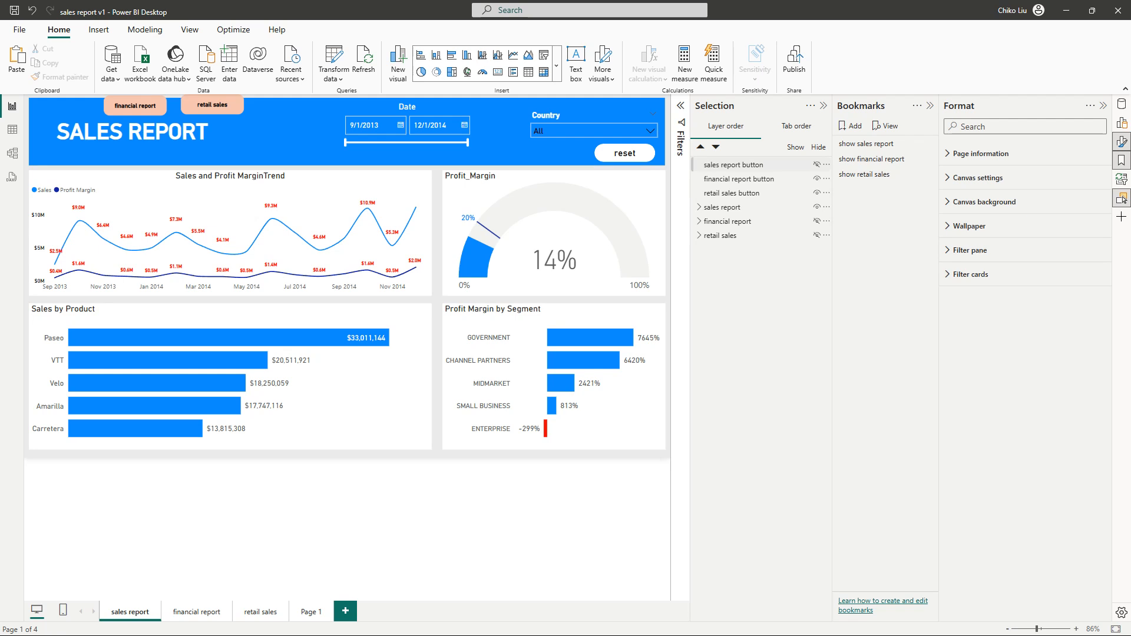
pyautogui.click(734, 165)
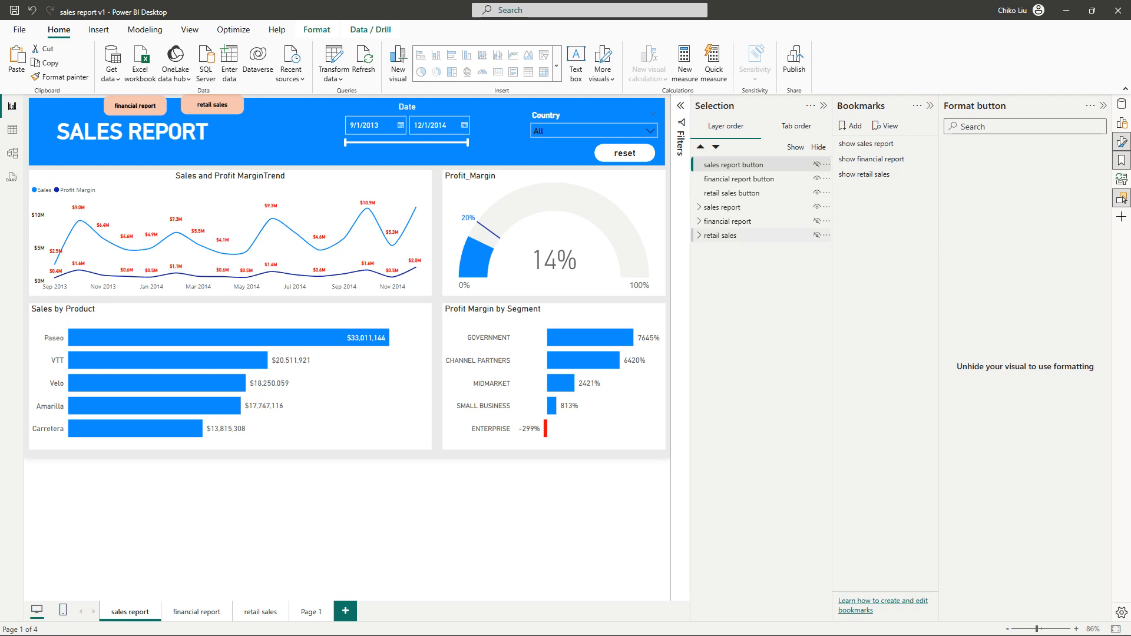
pyautogui.keyDown('shift'); pyautogui.click(725, 235); pyautogui.keyUp('shift')
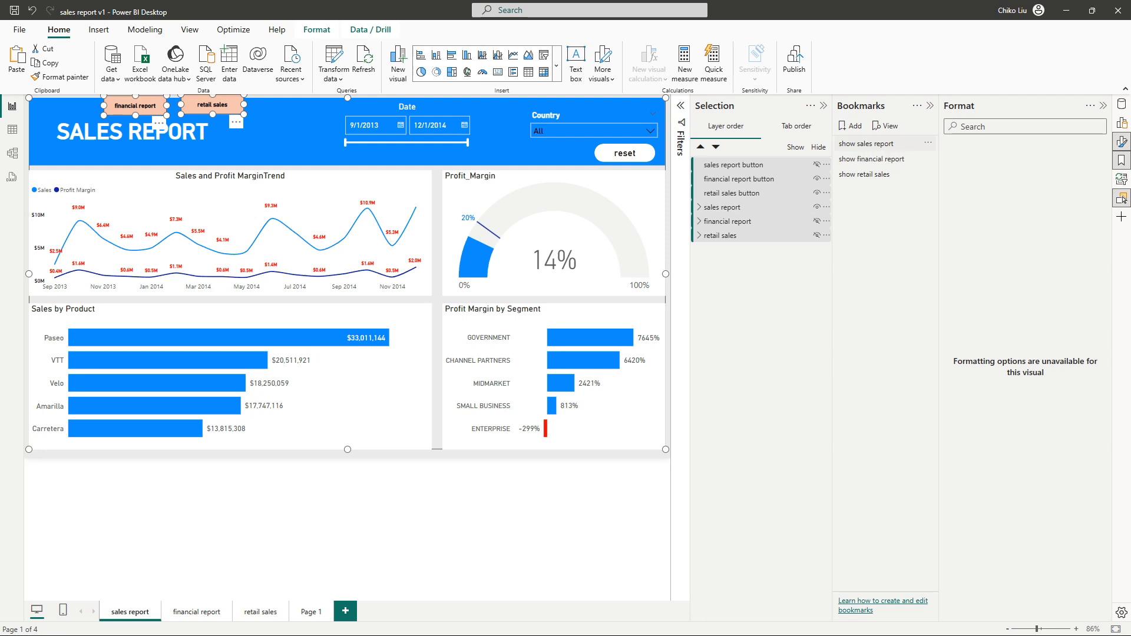
pyautogui.rightClick(869, 144)
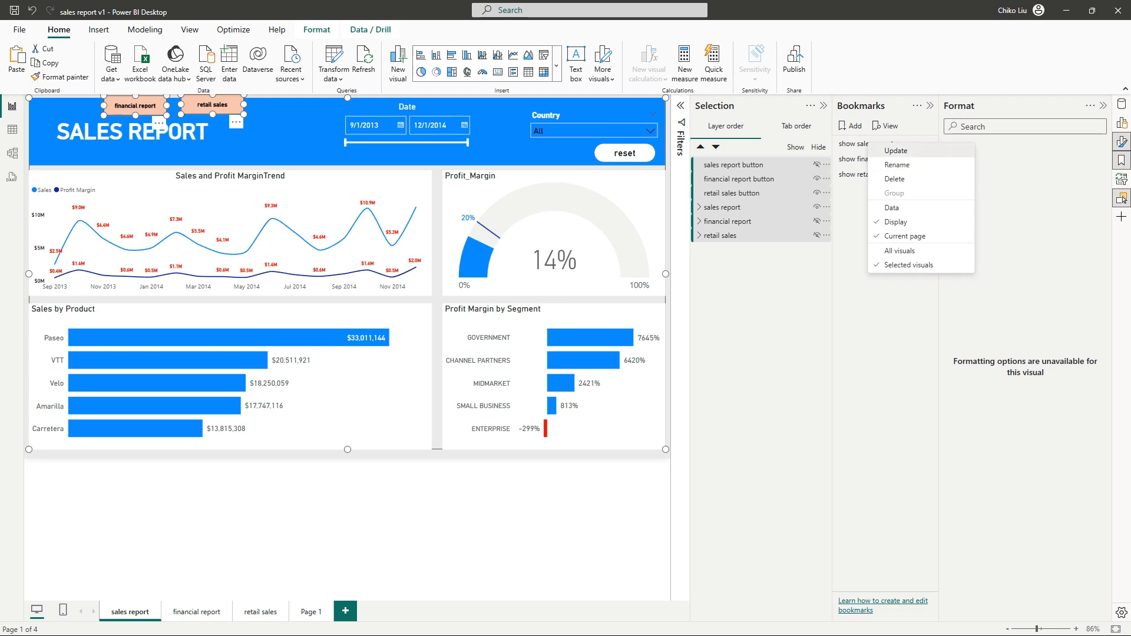
pyautogui.click(892, 151)
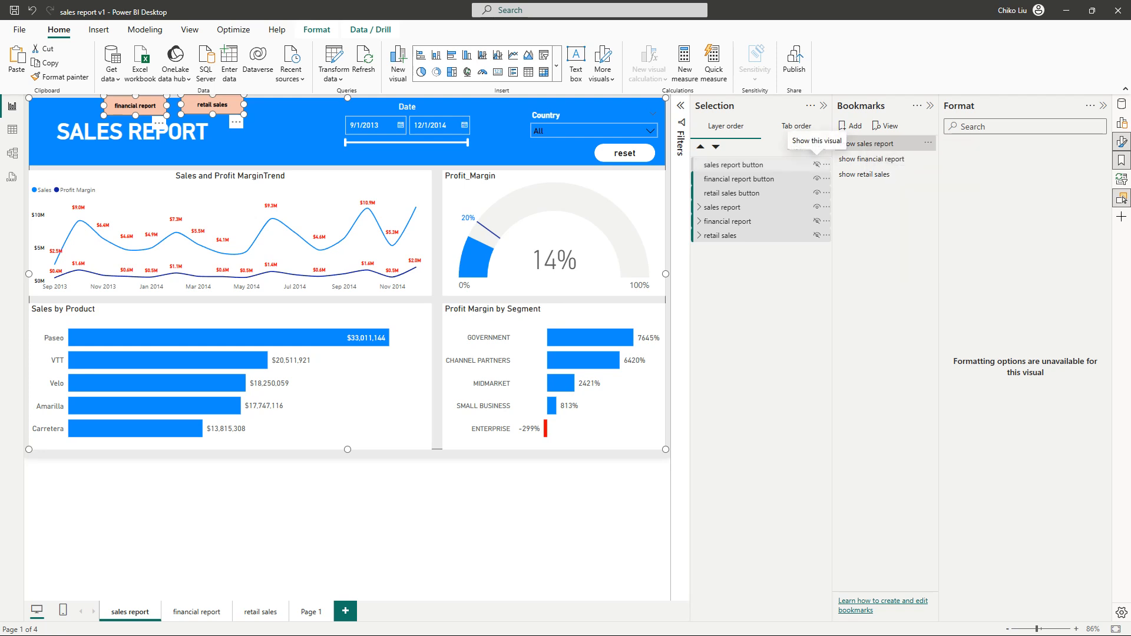
# - Update the show financial report bookmark with all layers selected, showing the sales report button and financial report while hiding the financial report button and sales report
pyautogui.click(816, 164)
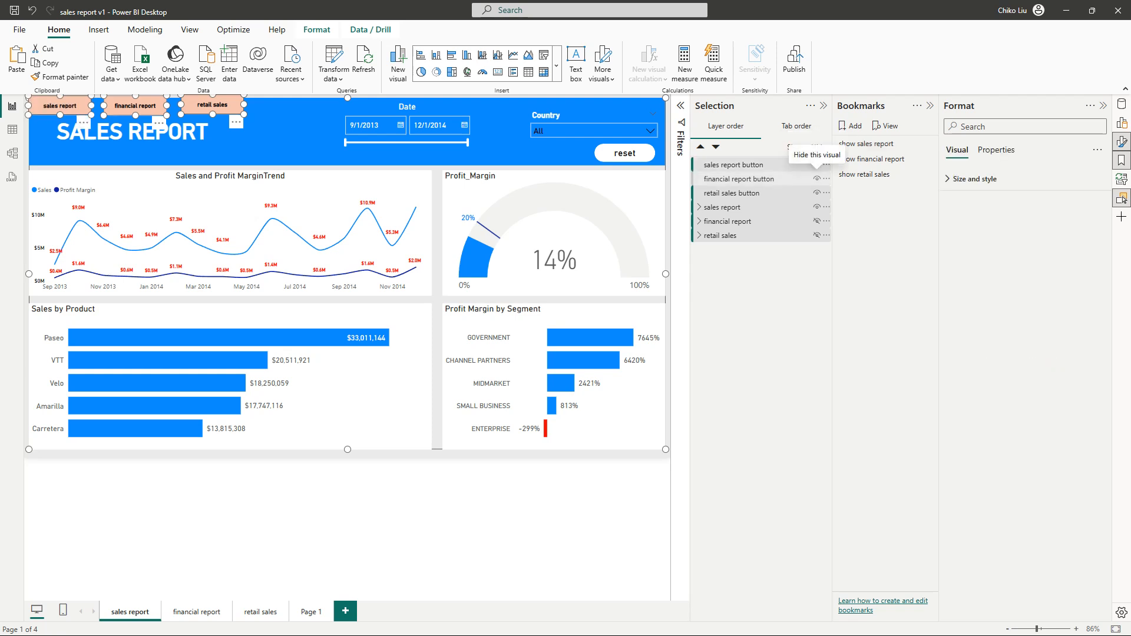
pyautogui.click(816, 178)
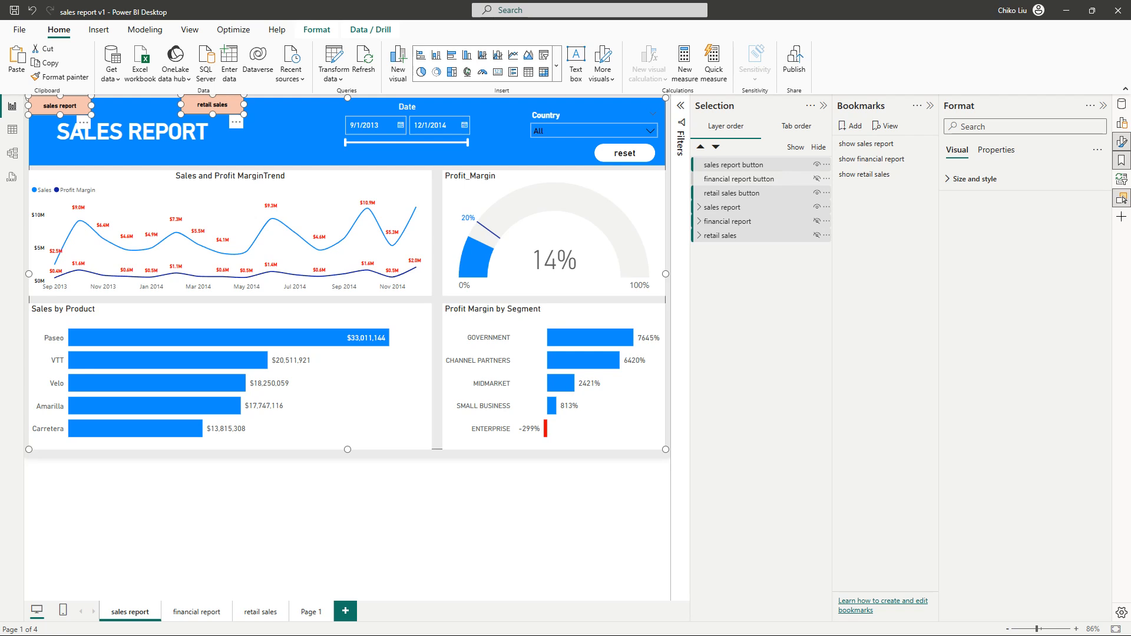
pyautogui.keyDown('ctrl'); pyautogui.click(743, 179); pyautogui.keyUp('ctrl')
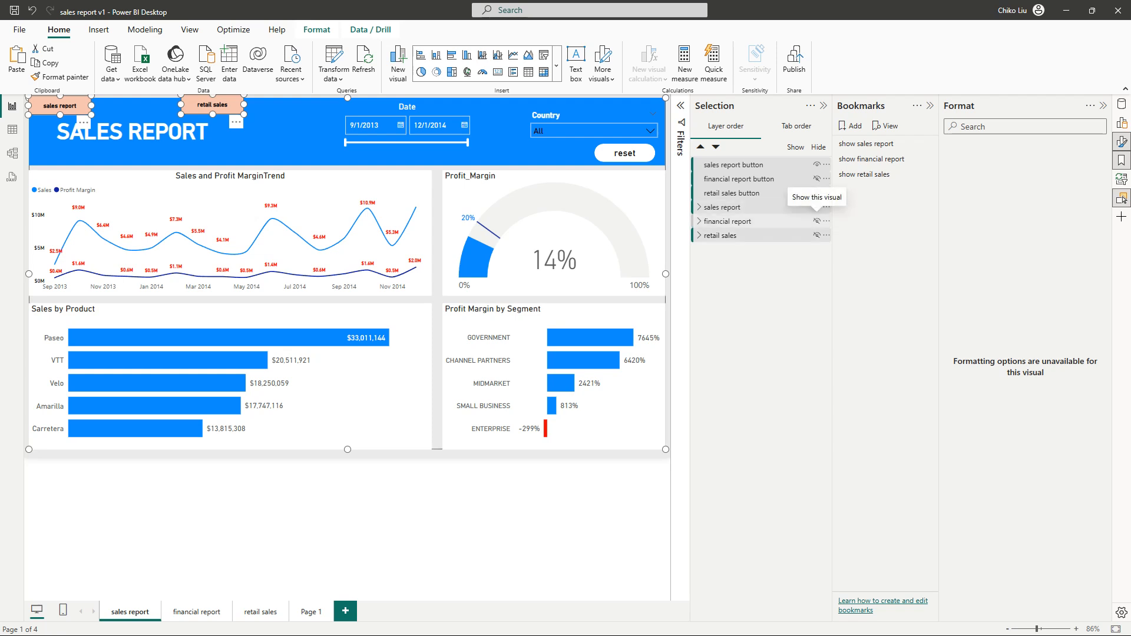
pyautogui.click(817, 221)
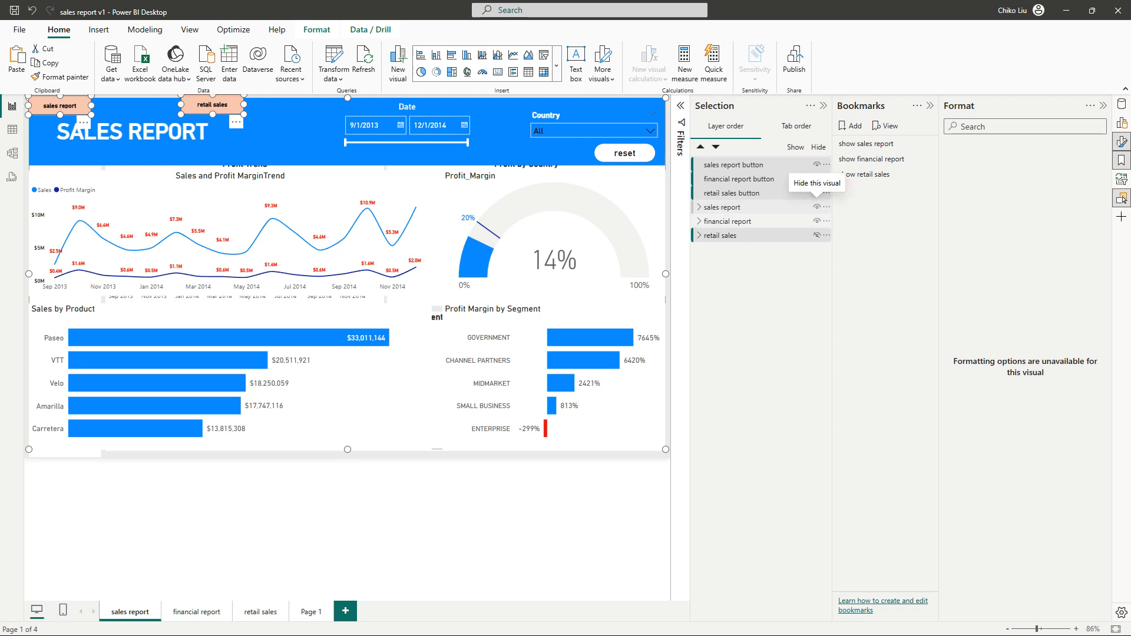
pyautogui.click(816, 207)
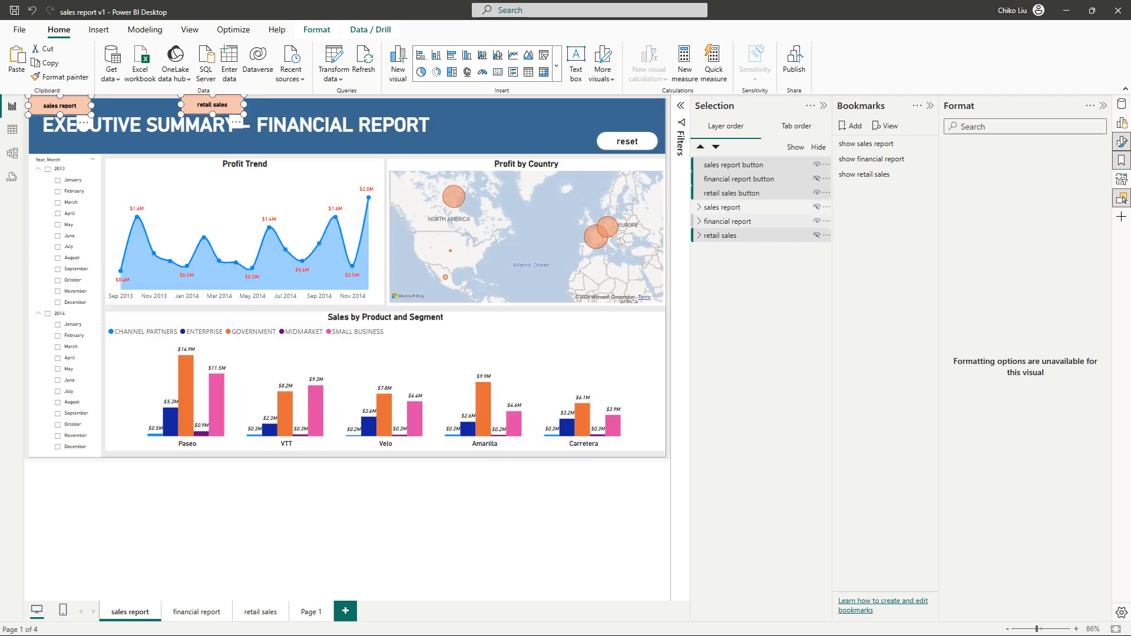
pyautogui.keyDown('ctrl'); pyautogui.click(728, 222); pyautogui.keyUp('ctrl')
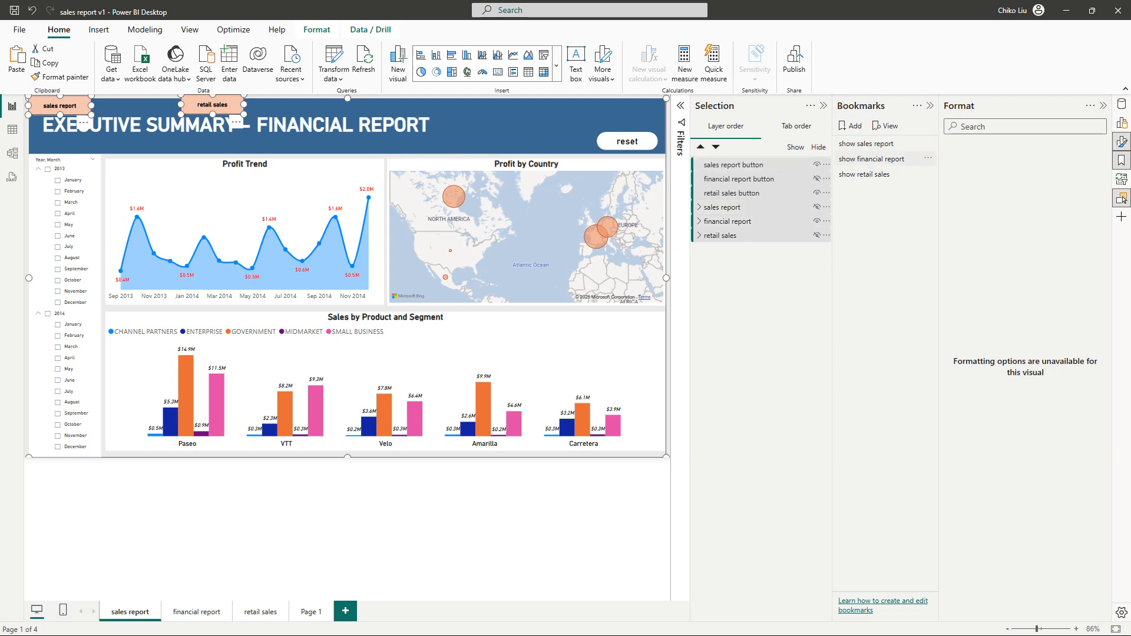
pyautogui.click(928, 157)
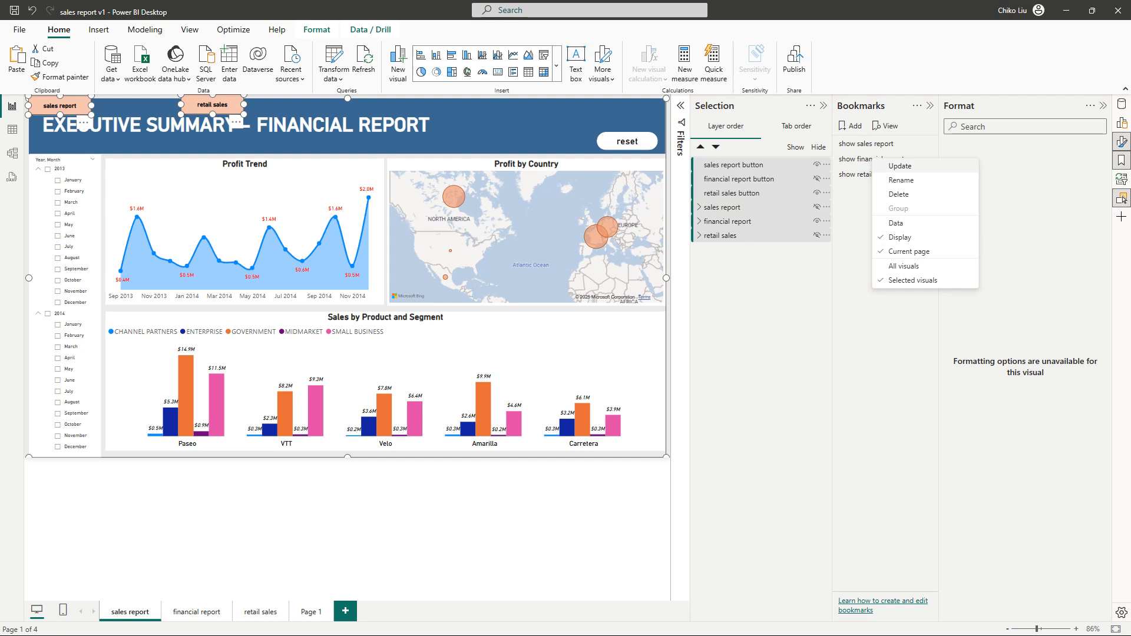
pyautogui.click(900, 166)
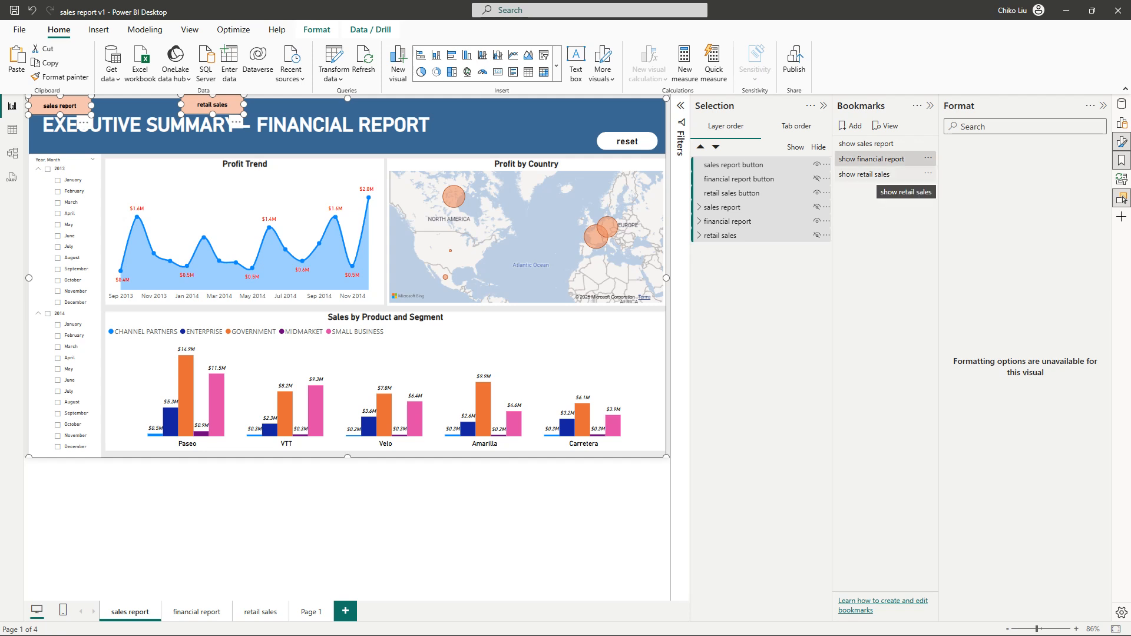
# - Apply the show retail sales bookmark, show the financial report button, hide the retail sales button, and update the bookmark with all layers selected
pyautogui.click(865, 174)
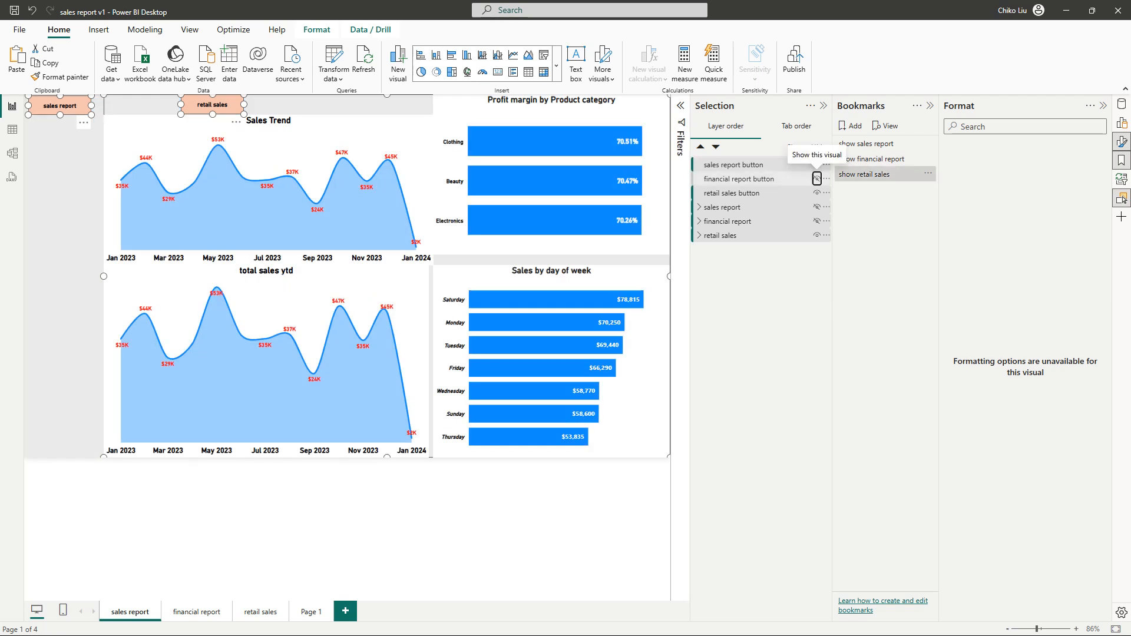
pyautogui.click(817, 178)
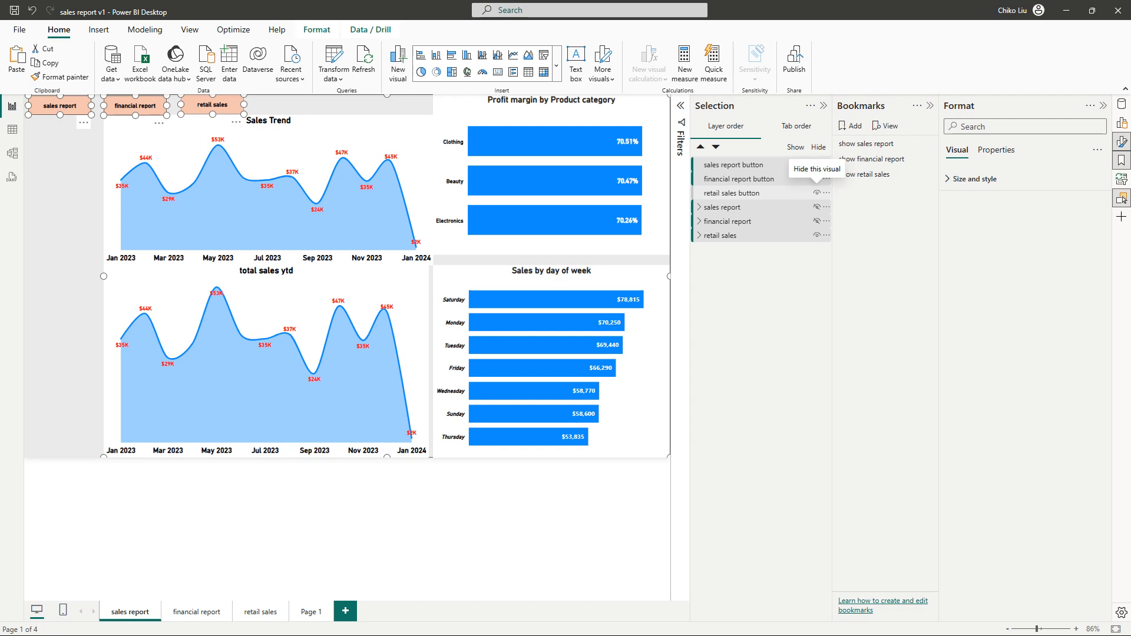
pyautogui.click(817, 192)
pyautogui.keyDown('ctrl'); pyautogui.click(730, 236); pyautogui.keyUp('ctrl')
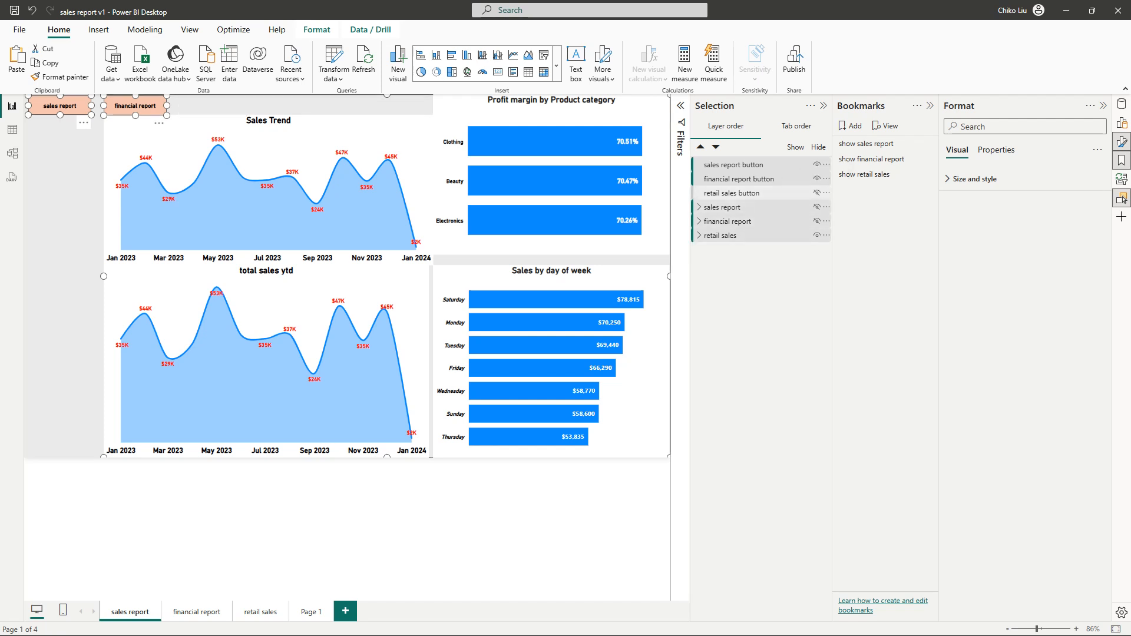
pyautogui.keyDown('ctrl'); pyautogui.click(730, 192); pyautogui.keyUp('ctrl')
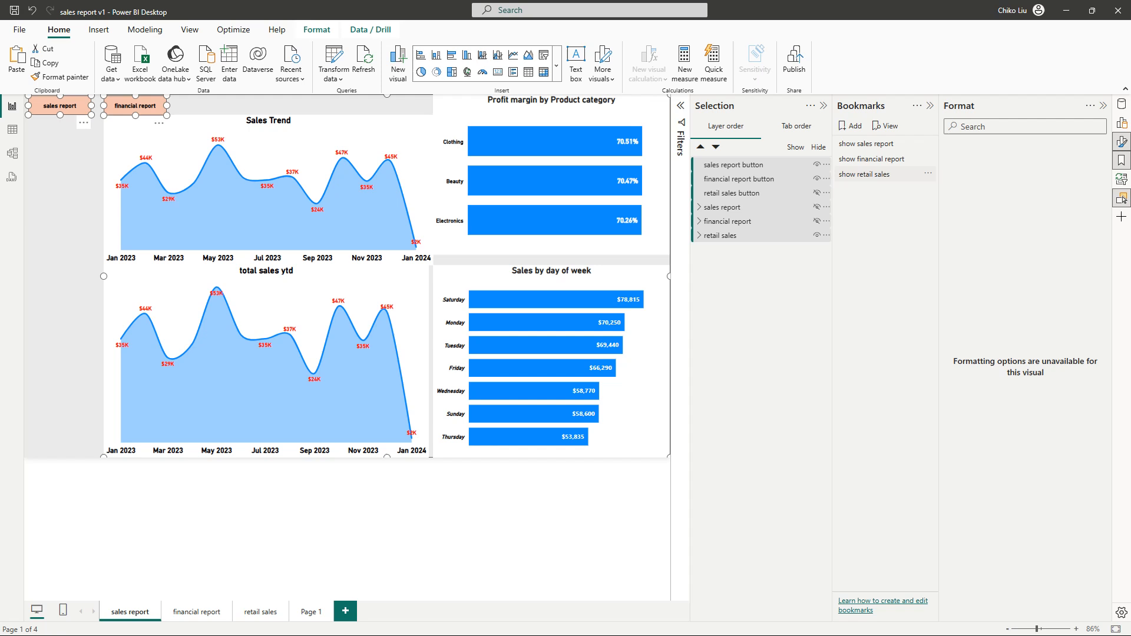
pyautogui.rightClick(886, 175)
pyautogui.click(910, 184)
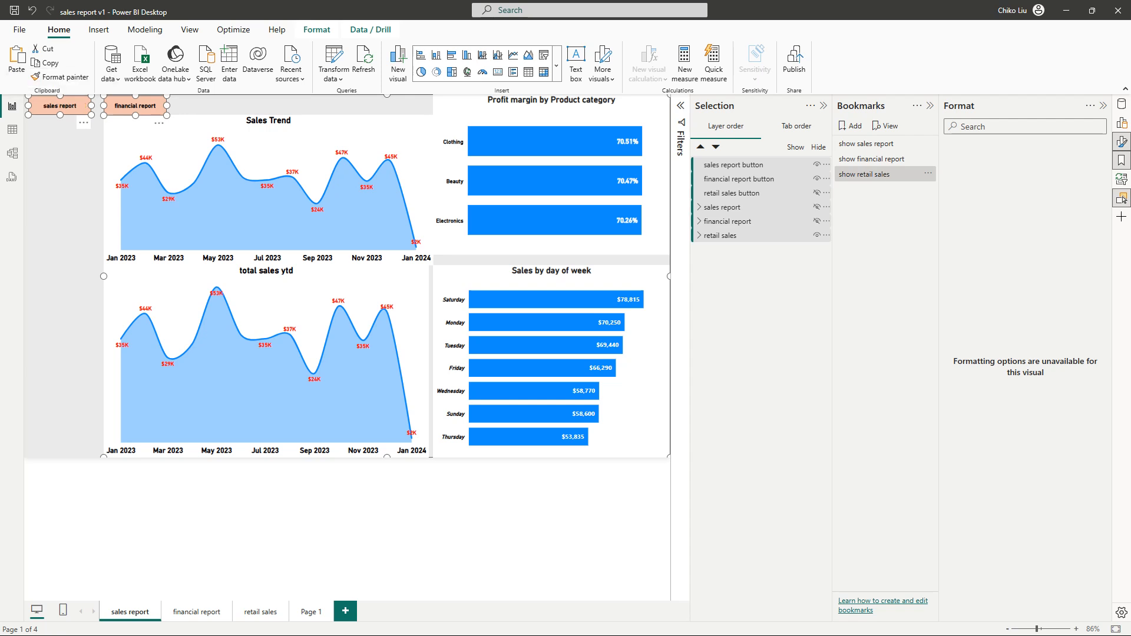
# - Test the updated bookmarks by following the sales report, financial report and retail sales buttons in turn
pyautogui.keyDown('ctrl'); pyautogui.click(60, 106); pyautogui.keyUp('ctrl')
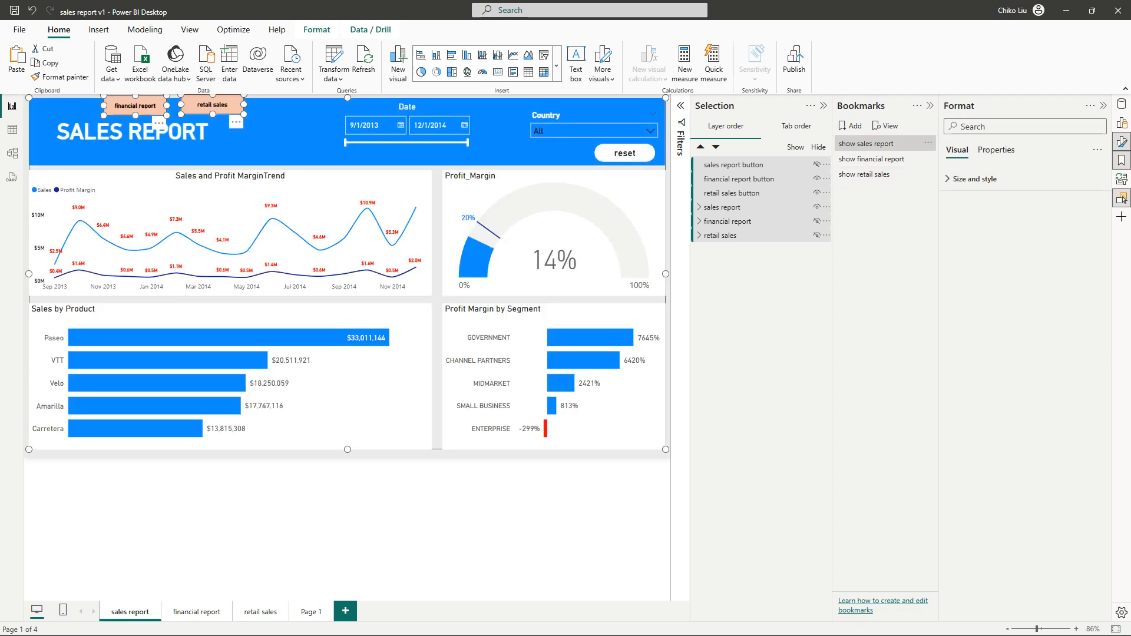
pyautogui.keyDown('ctrl'); pyautogui.click(135, 106); pyautogui.keyUp('ctrl')
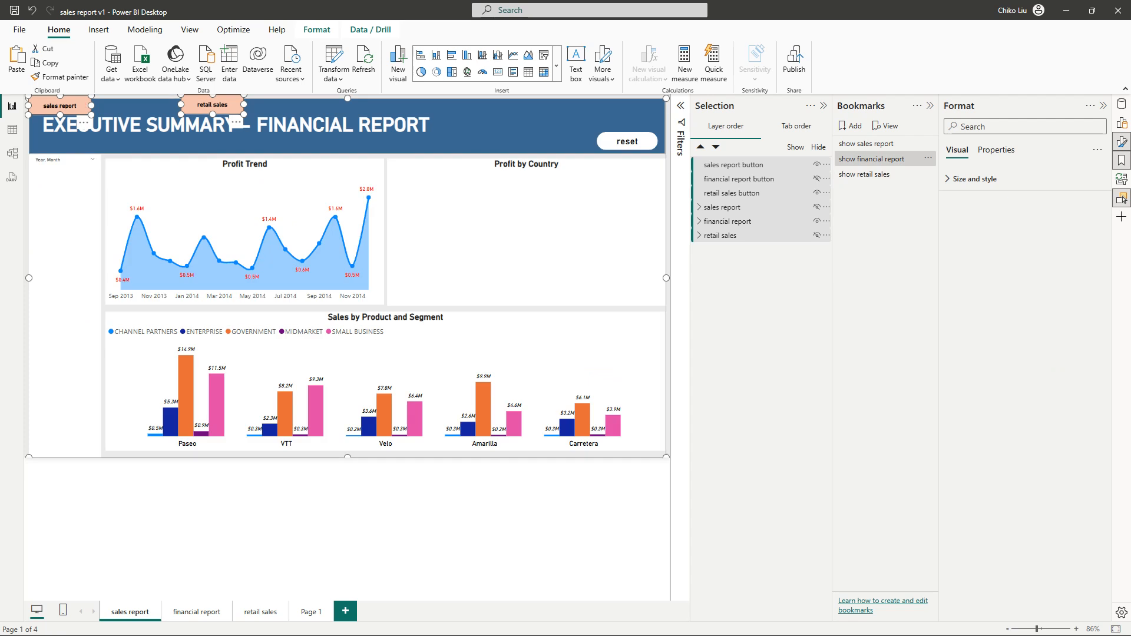
pyautogui.keyDown('ctrl'); pyautogui.click(212, 105); pyautogui.keyUp('ctrl')
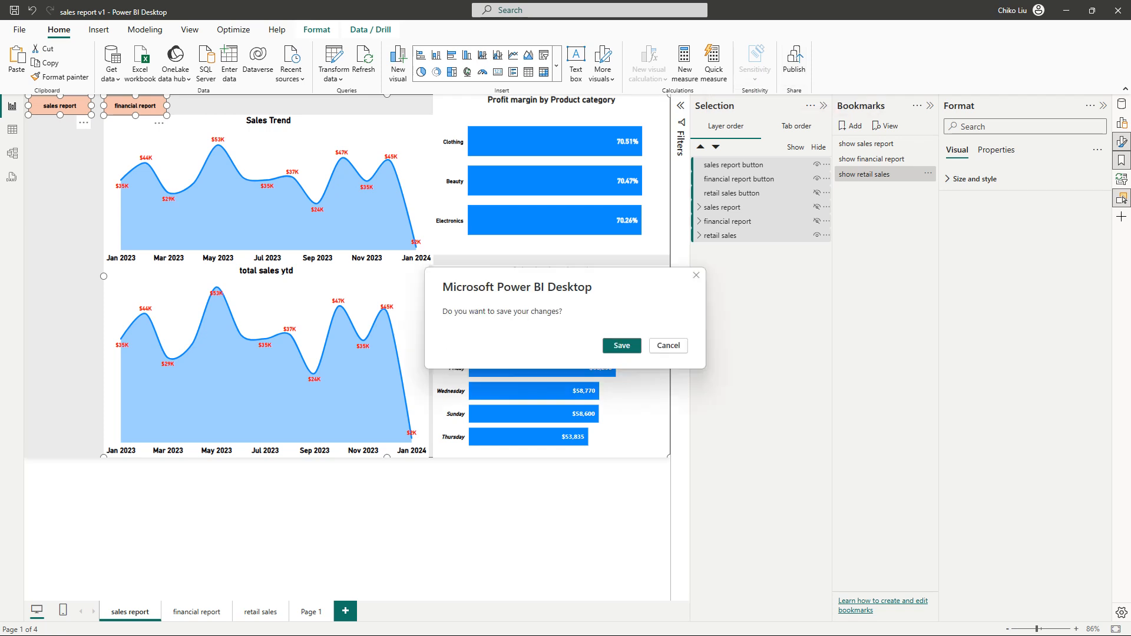
# - Save the changes and publish sales report v1 to My workspace
pyautogui.press('Return')
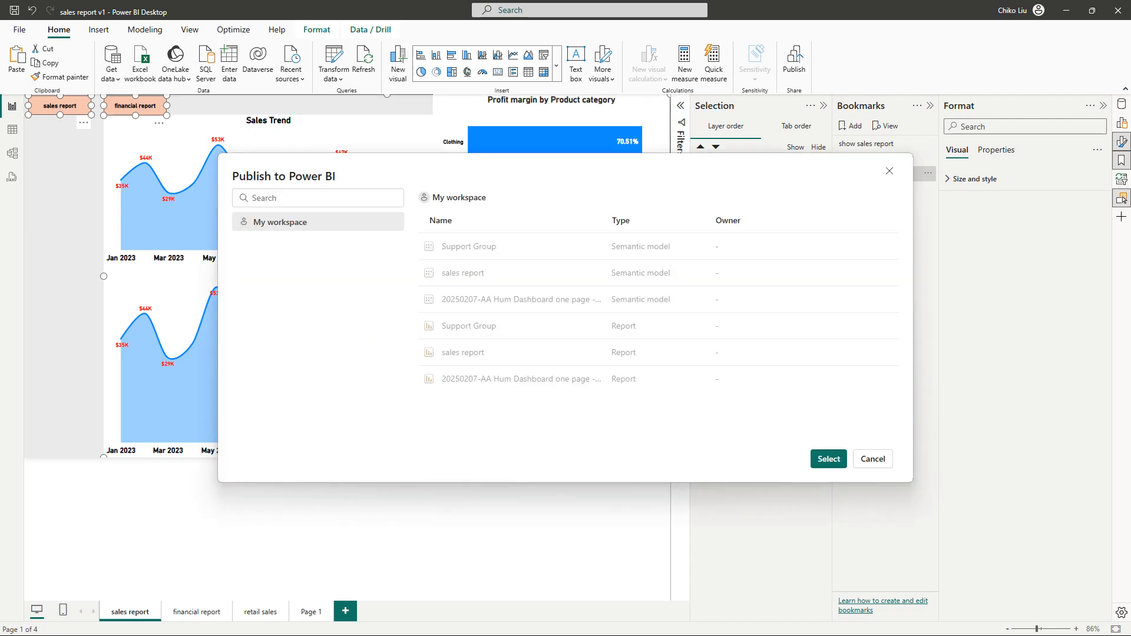
pyautogui.press('Return')
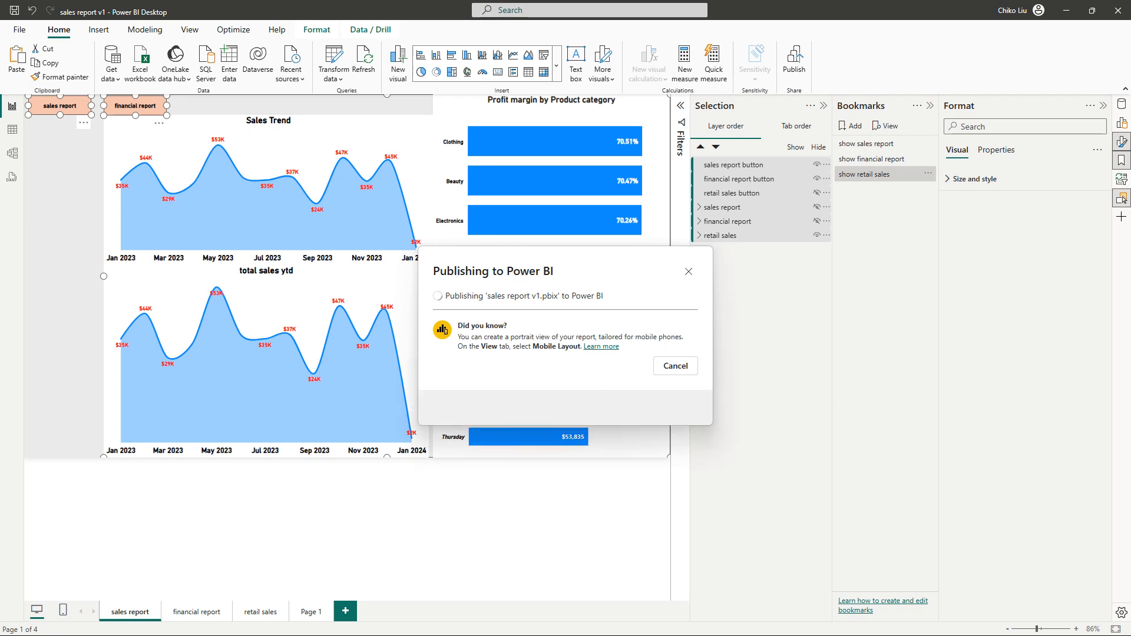
pyautogui.click(678, 401)
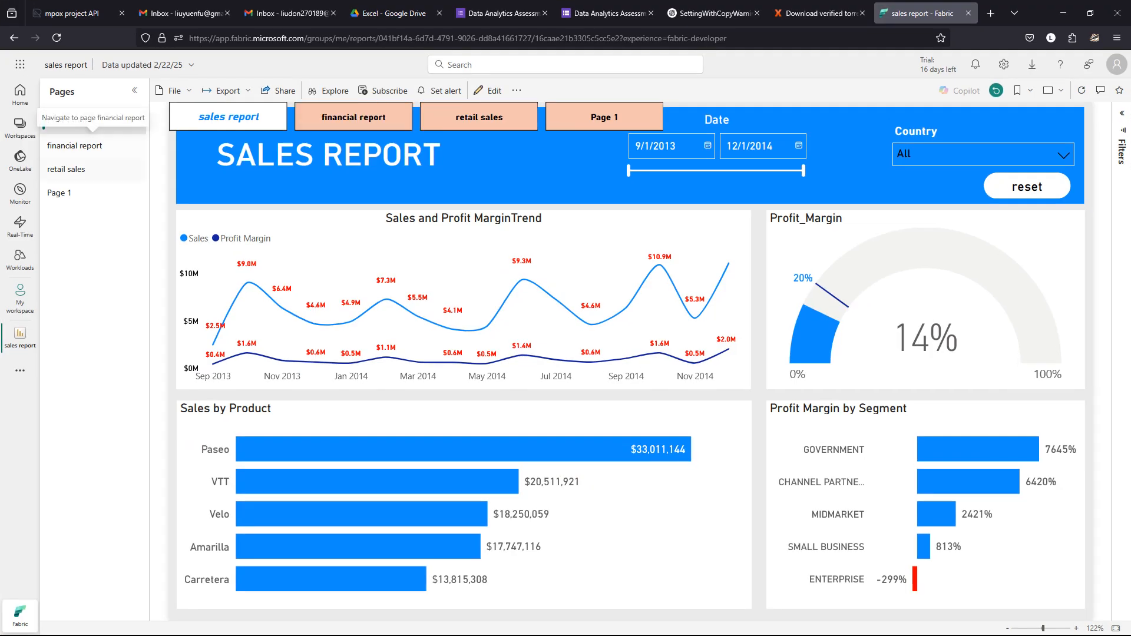
# - Publish the sales report v1 report from My workspace in Fabric to the public web and copy its link for sending in email
pyautogui.click(20, 298)
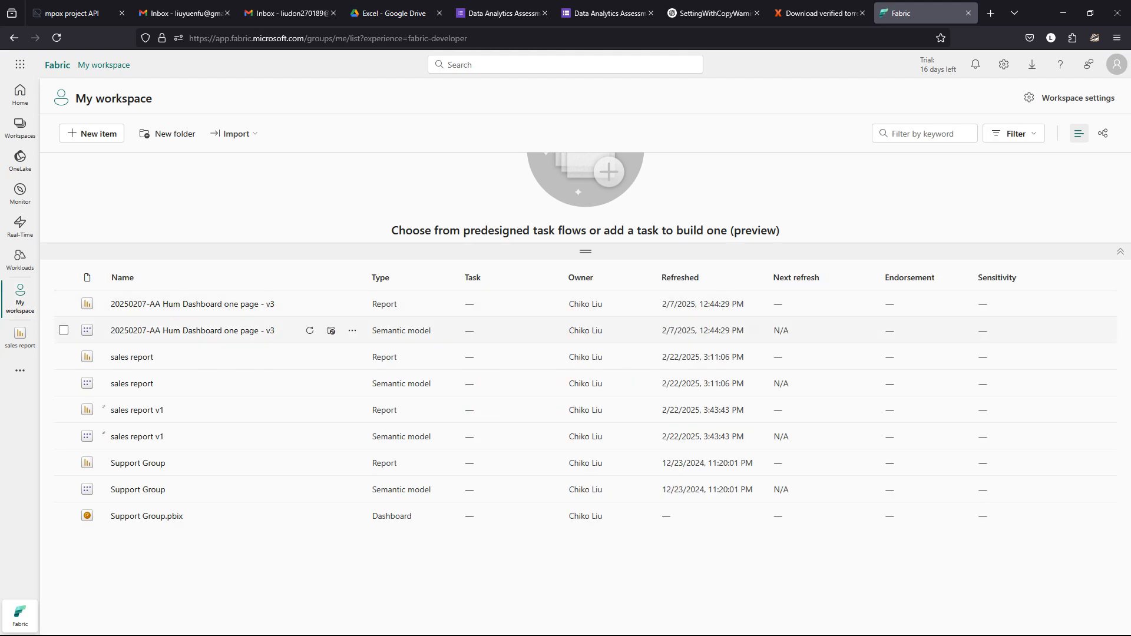
pyautogui.click(137, 410)
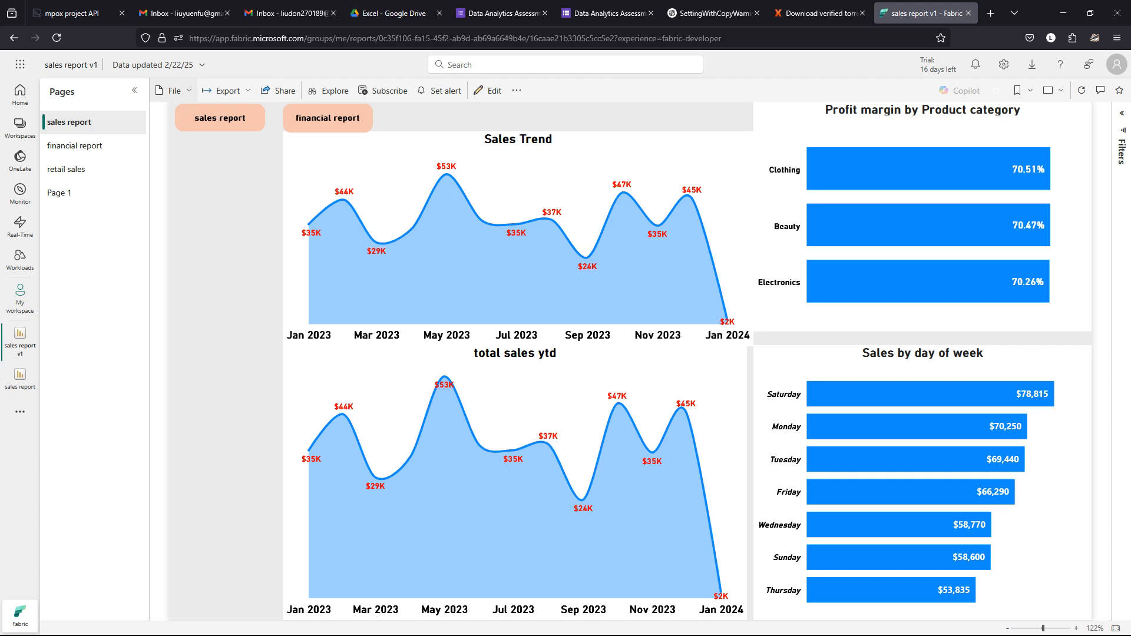
pyautogui.click(227, 91)
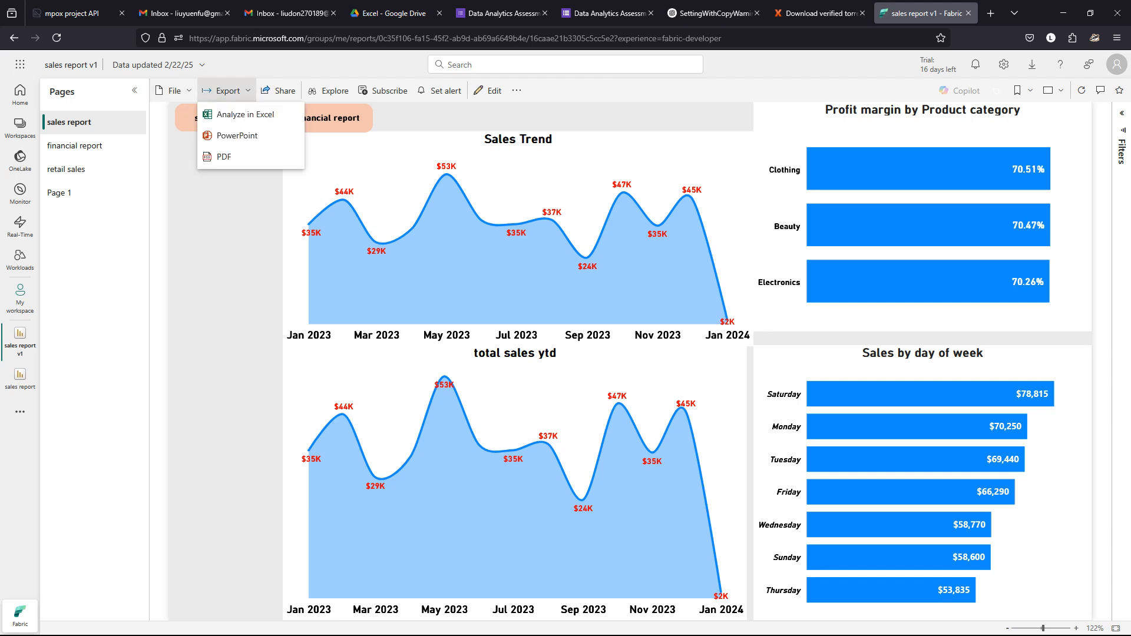
pyautogui.click(174, 92)
pyautogui.click(174, 92)
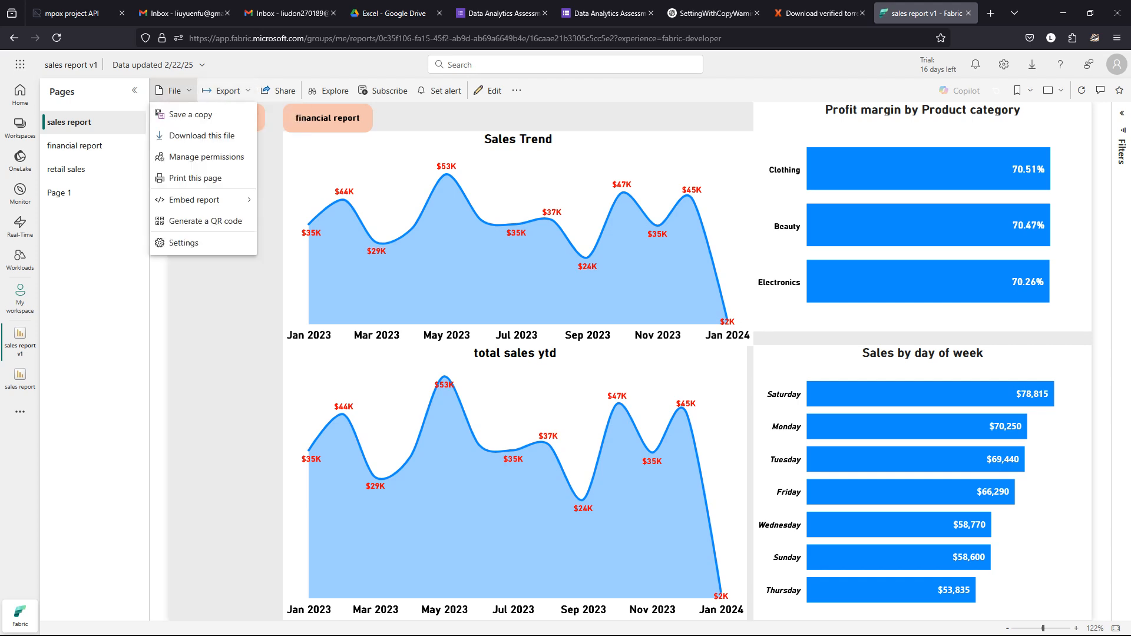
pyautogui.moveTo(195, 200)
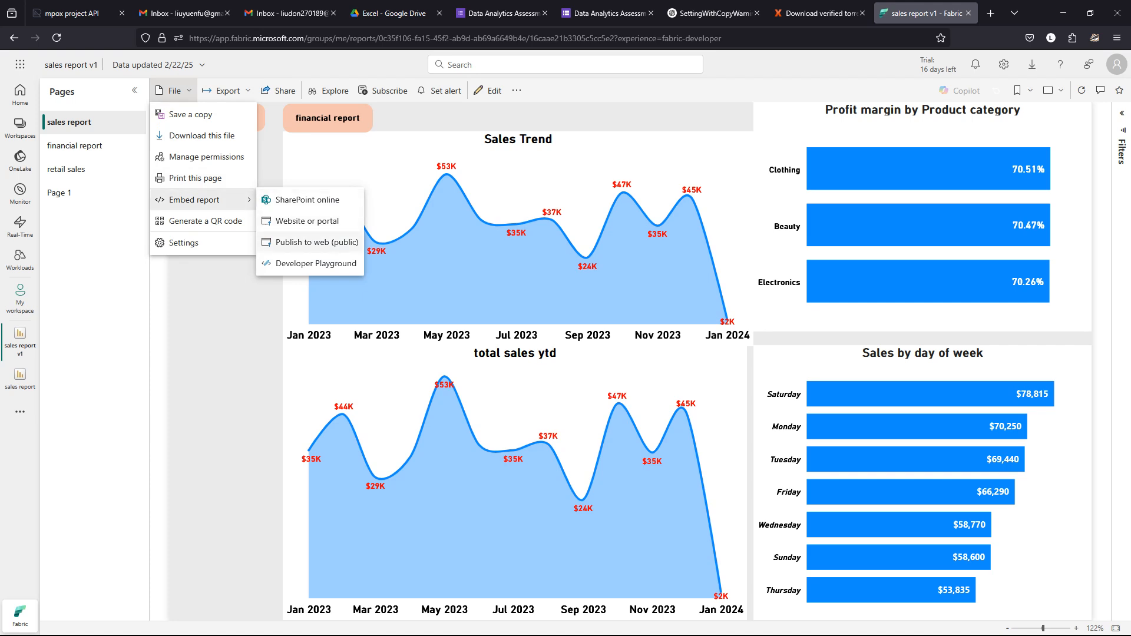
pyautogui.click(310, 242)
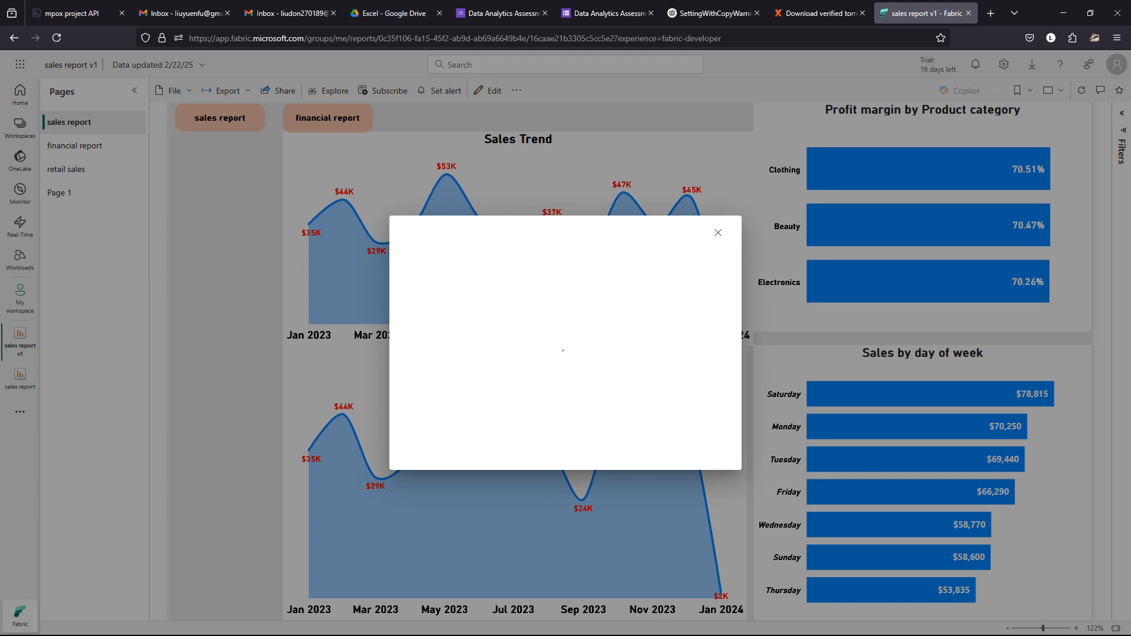
pyautogui.press('Return')
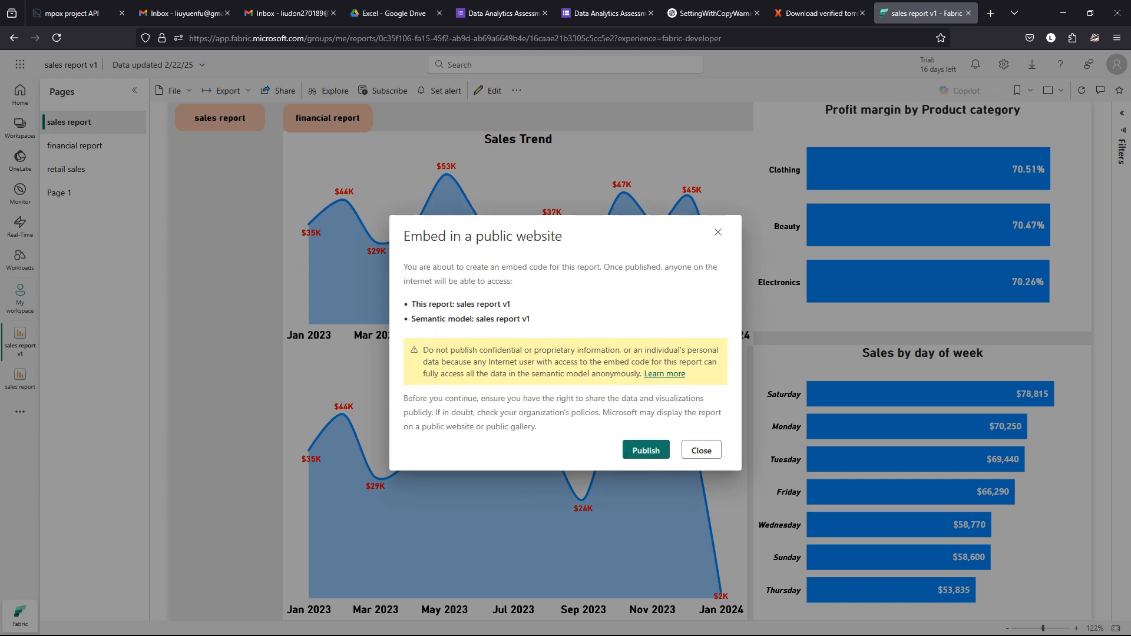
pyautogui.press('Return')
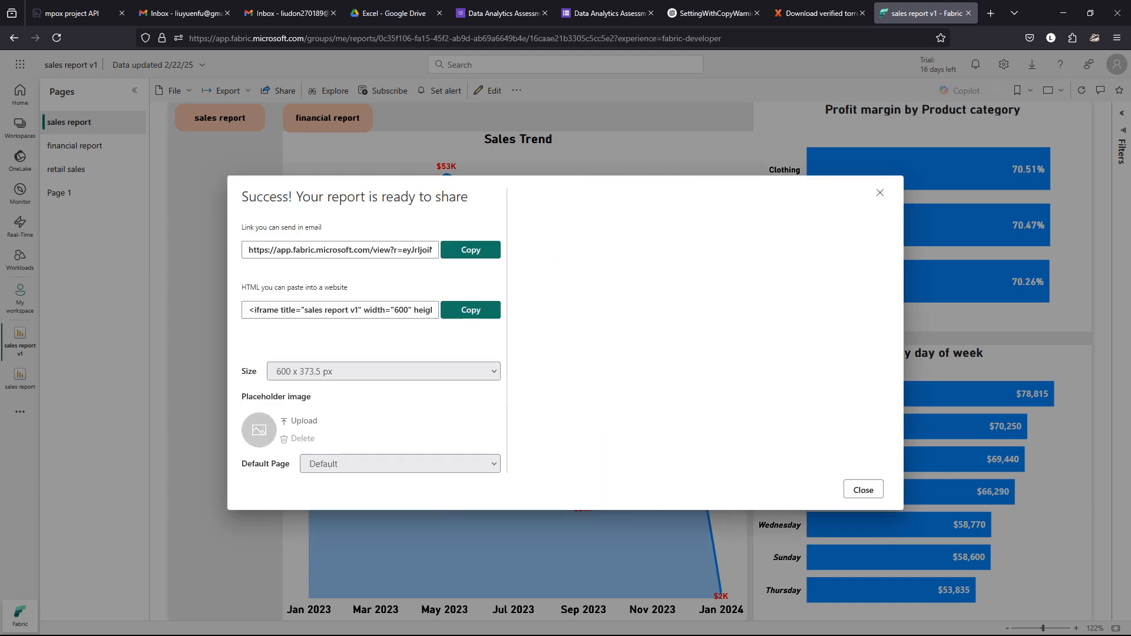
pyautogui.press('Return')
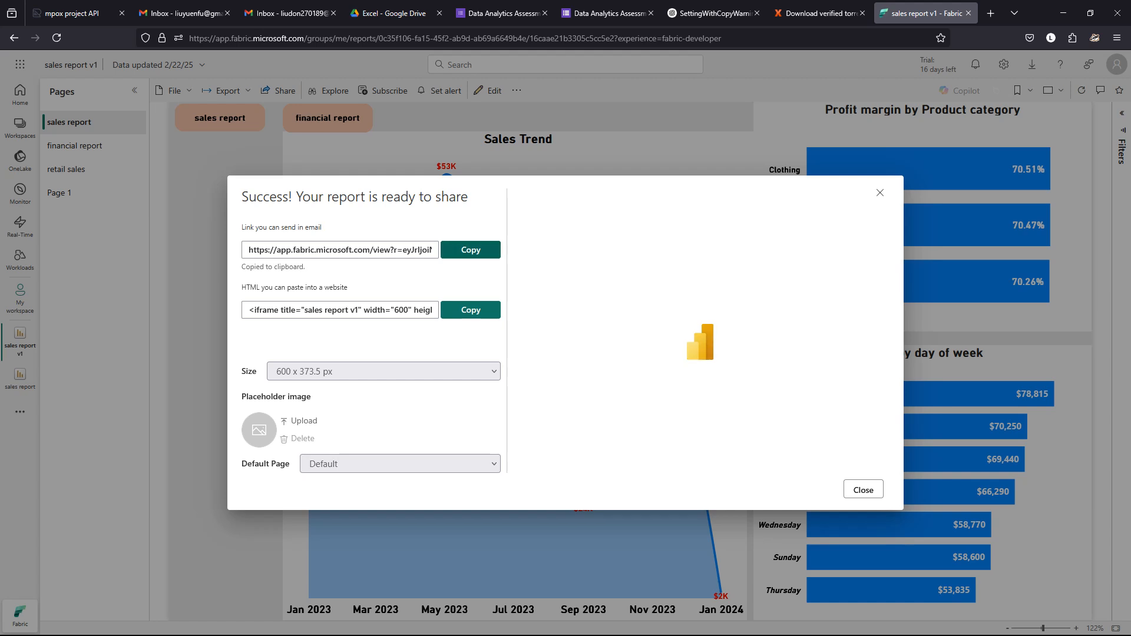
pyautogui.click(863, 490)
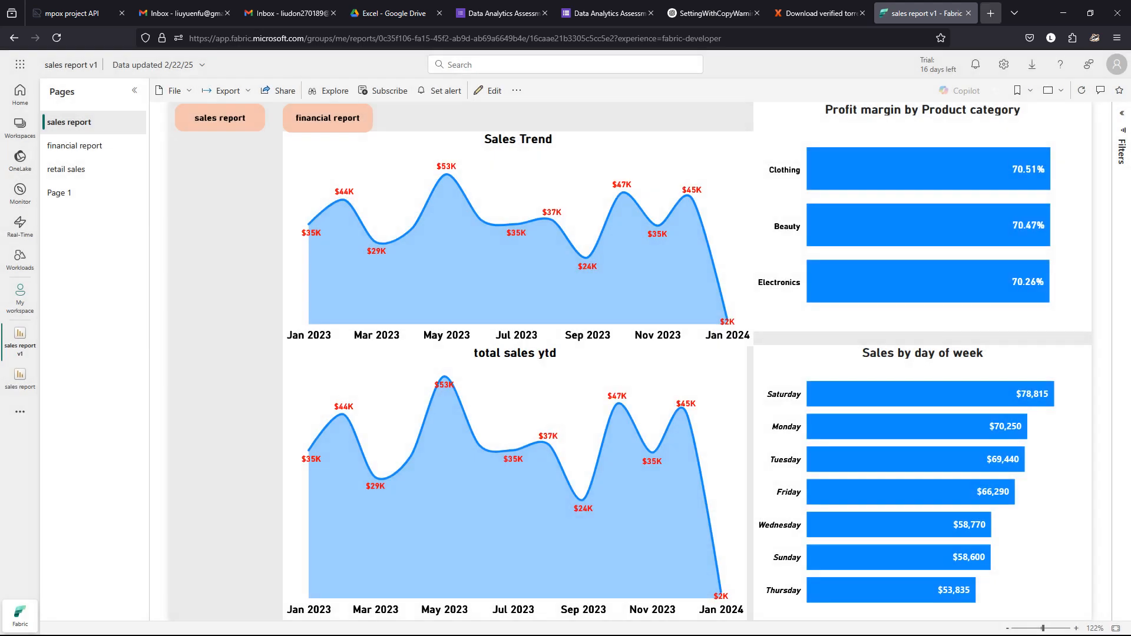
# - Switch to the Chrome browser and open the copied public report link in a new tab
pyautogui.click(991, 13)
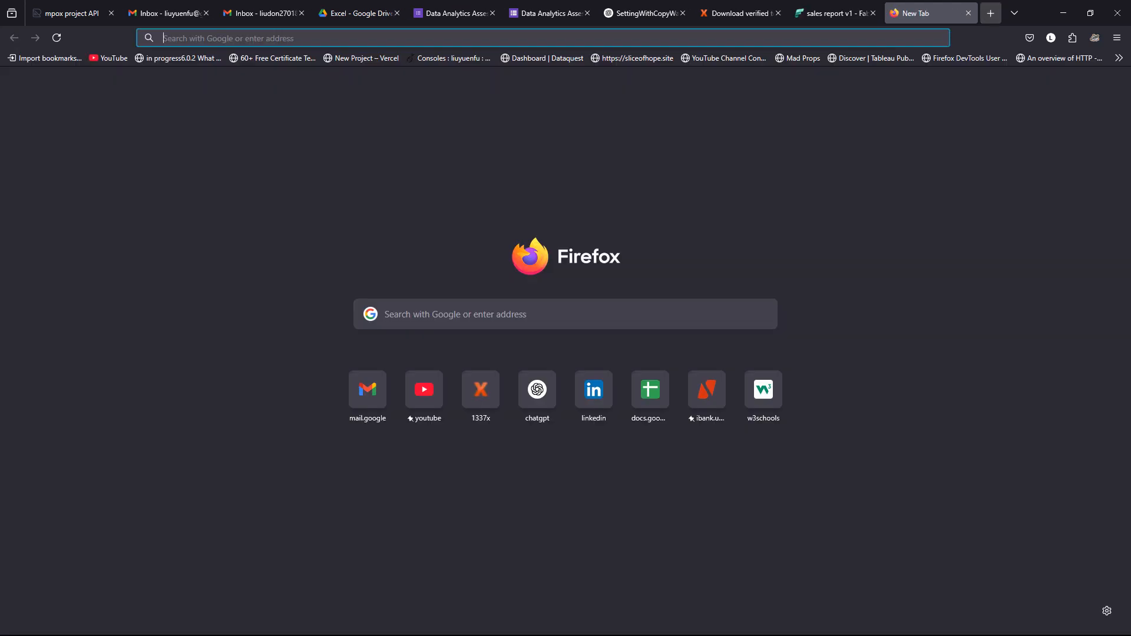
pyautogui.hotkey('alt', 'Tab')
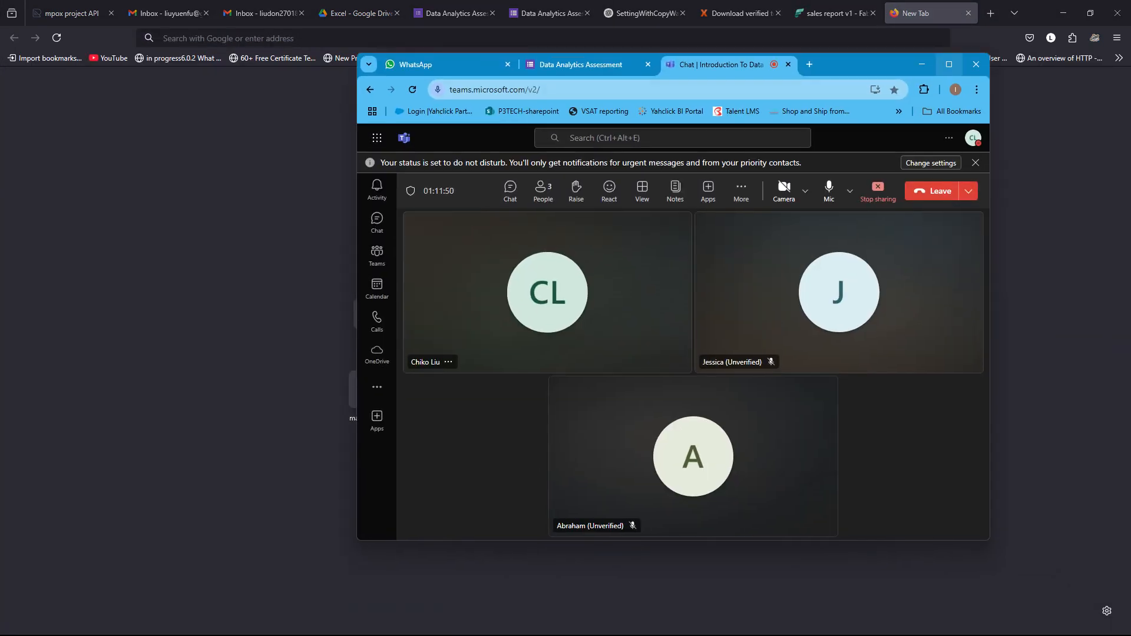
pyautogui.click(949, 64)
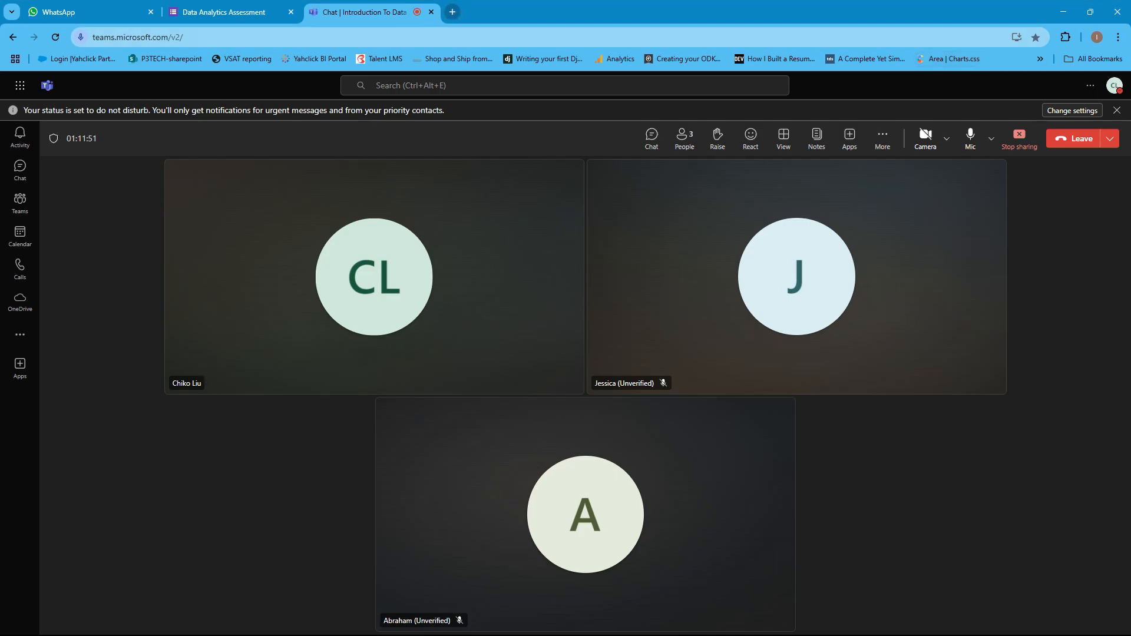
pyautogui.click(453, 12)
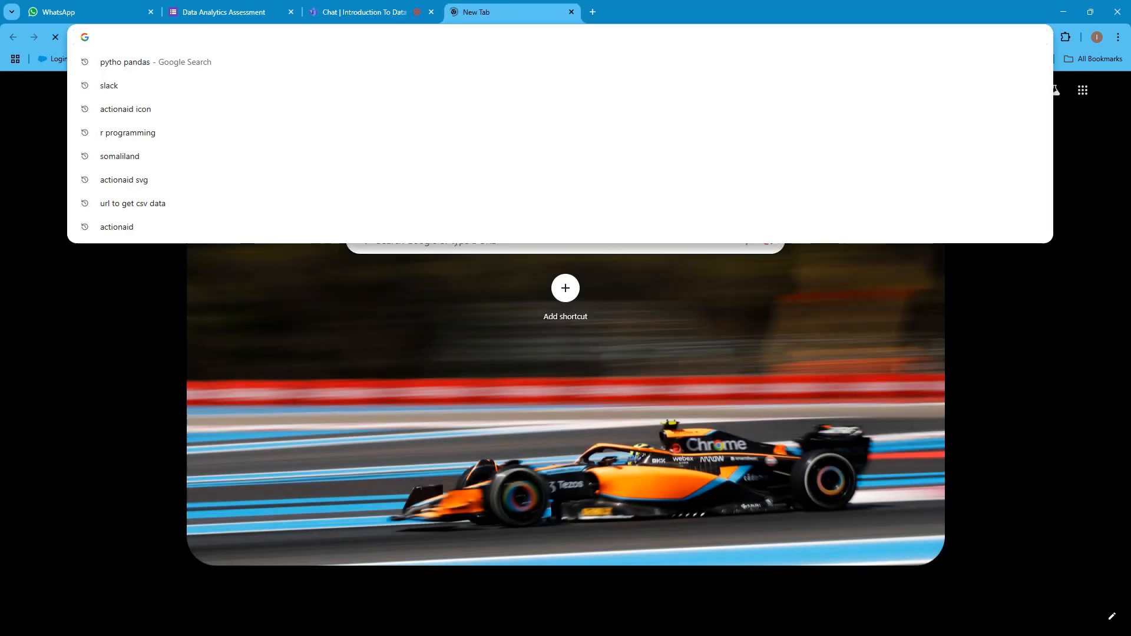
pyautogui.hotkey('ctrl', 'v')
pyautogui.press('Return')
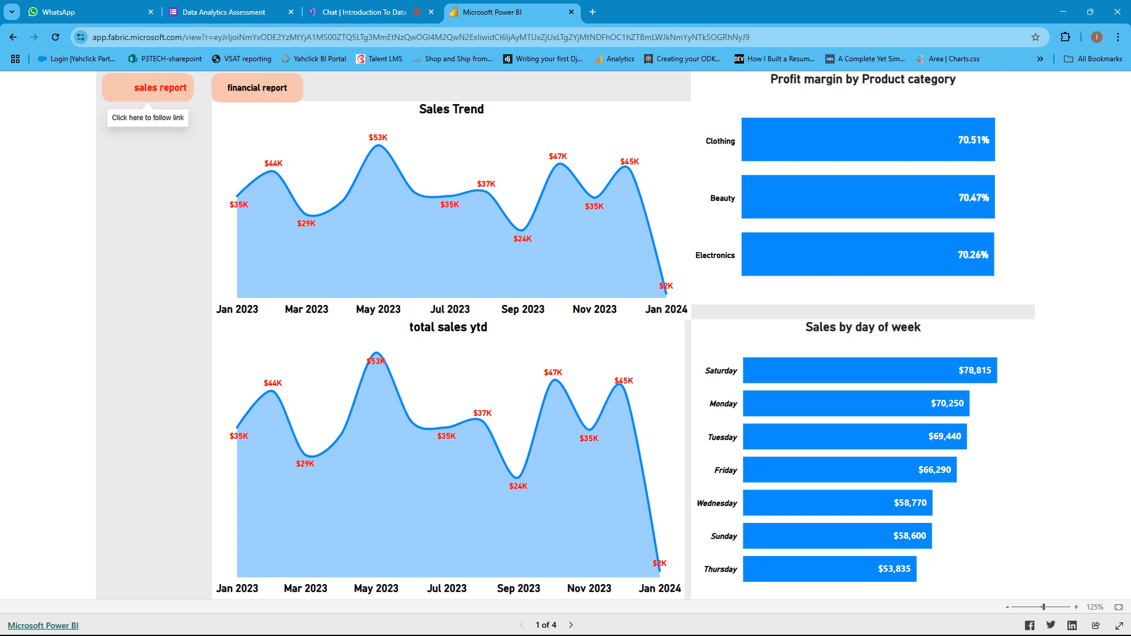
# - Test the sales report, financial report and retail sales buttons repeatedly in the public report, finishing on the financial report
pyautogui.click(147, 87)
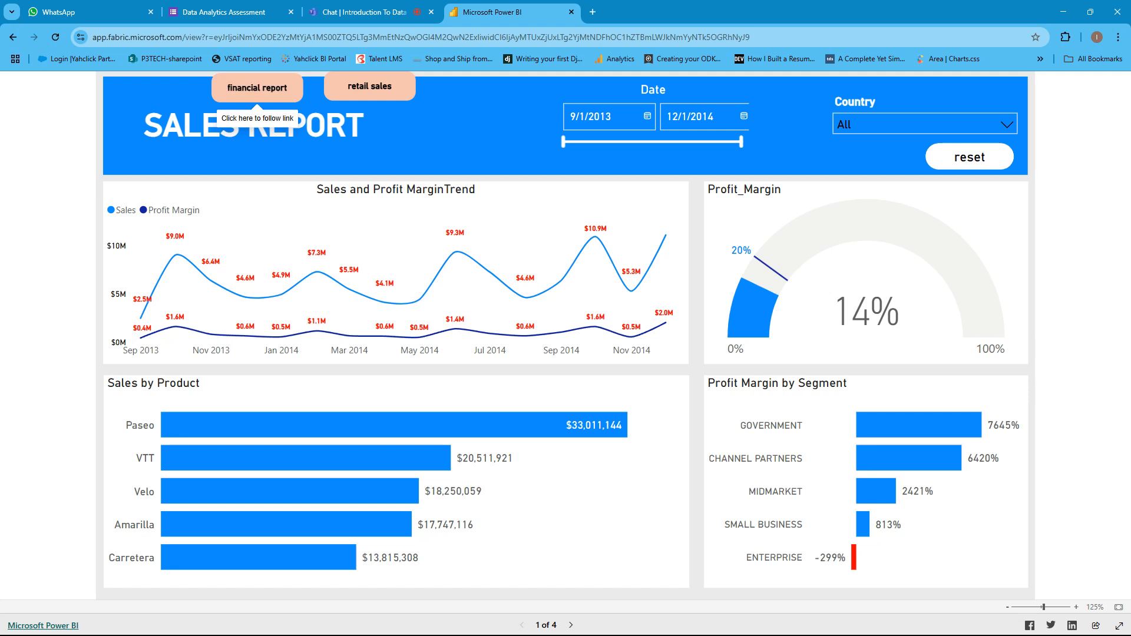
pyautogui.click(257, 88)
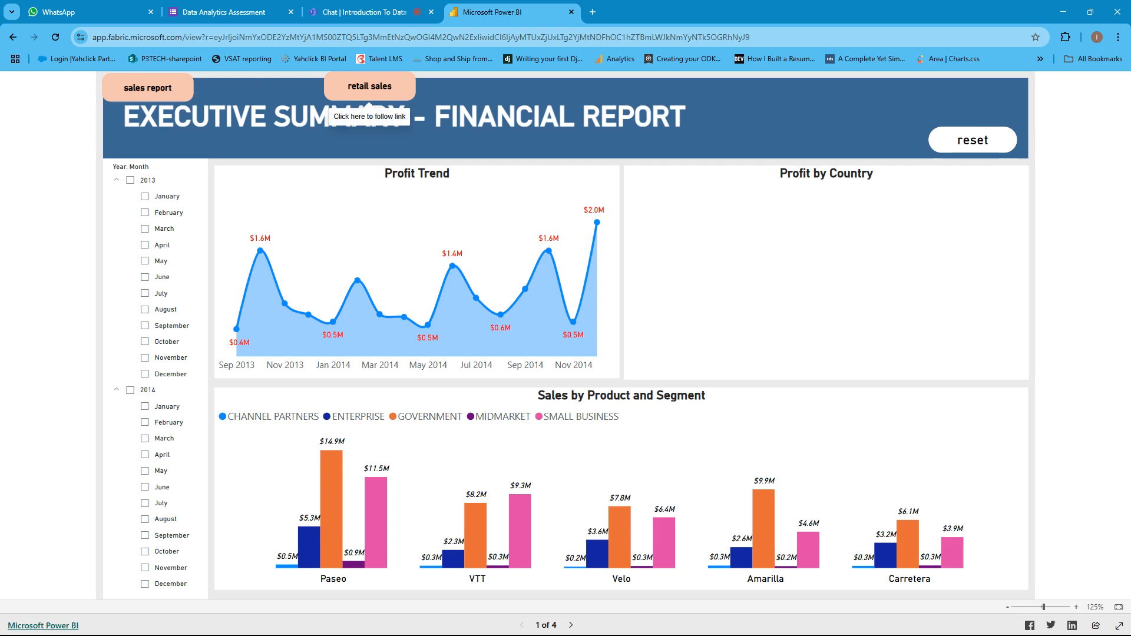
pyautogui.click(369, 91)
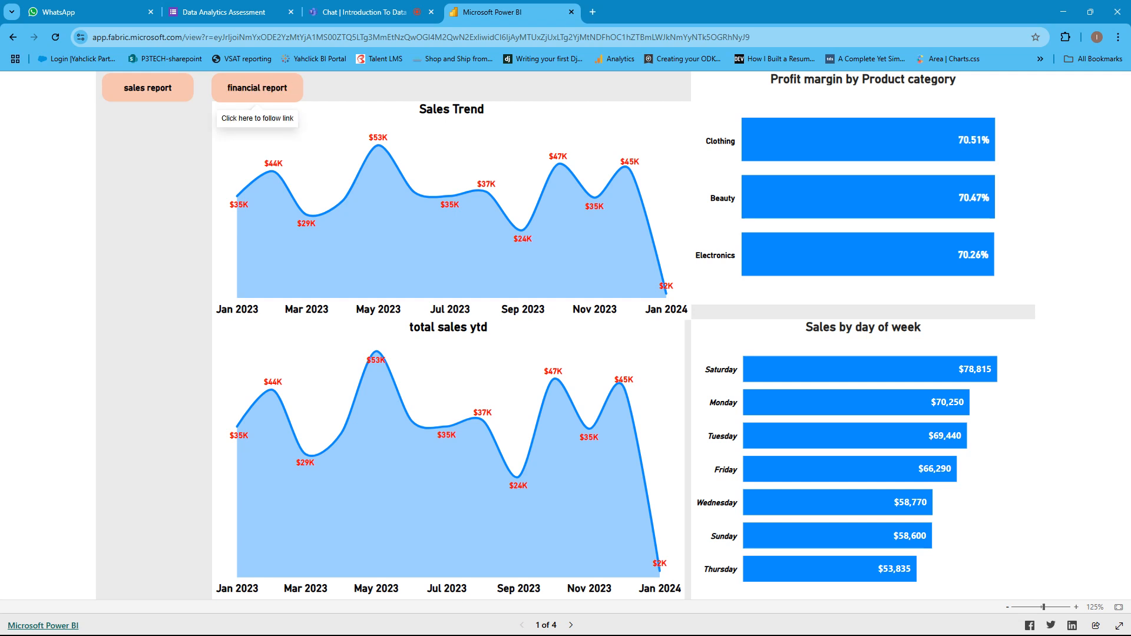
pyautogui.click(257, 87)
pyautogui.click(370, 86)
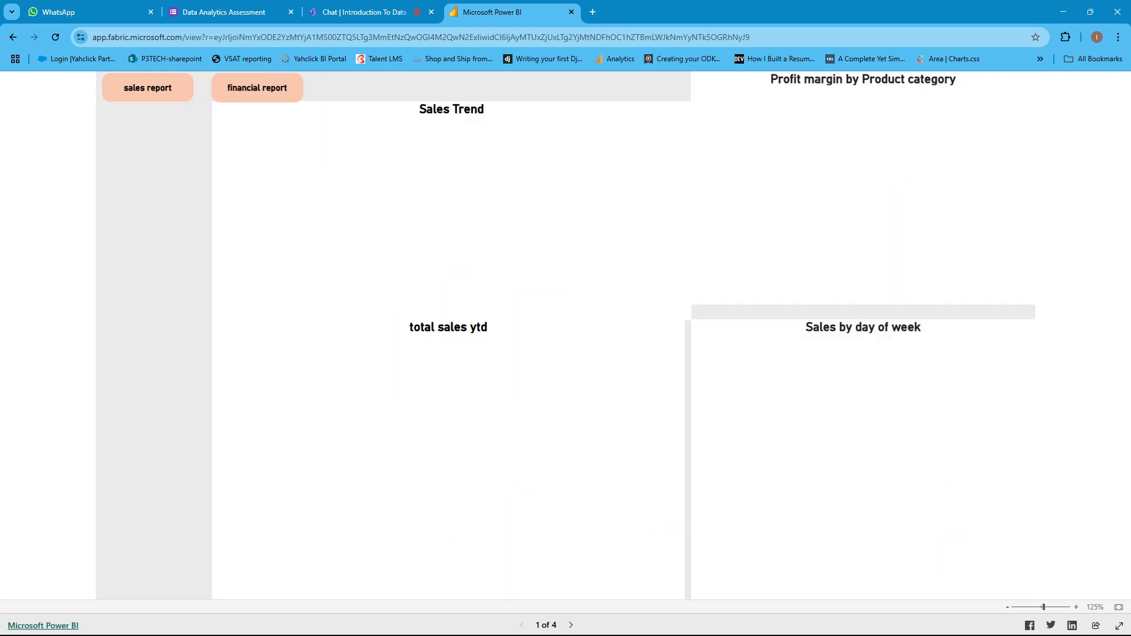
pyautogui.click(147, 88)
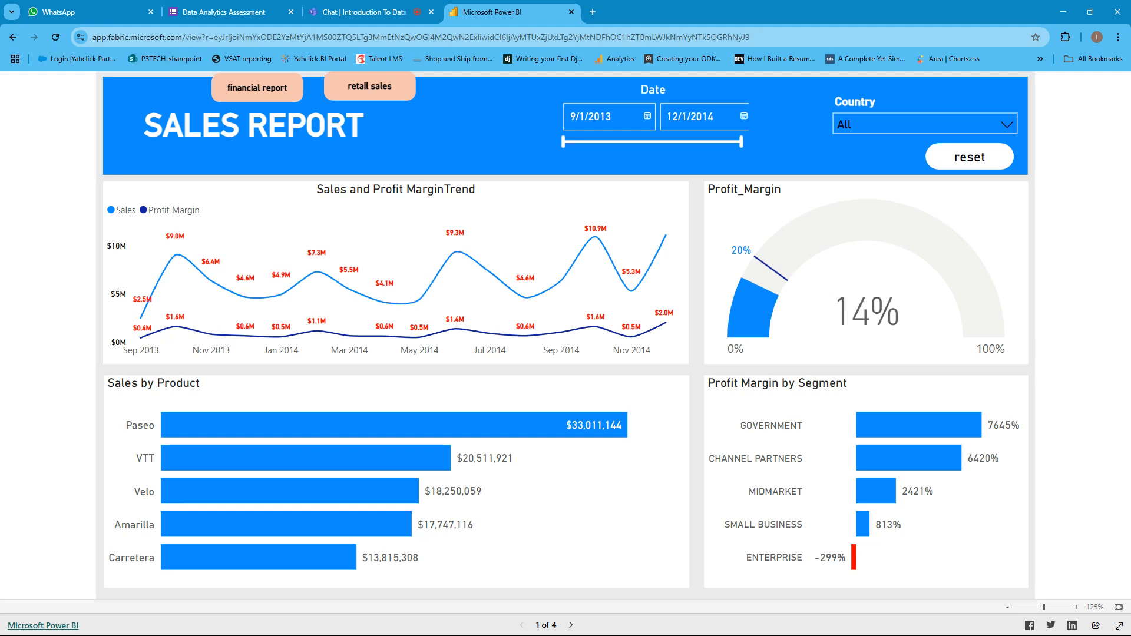
pyautogui.click(369, 87)
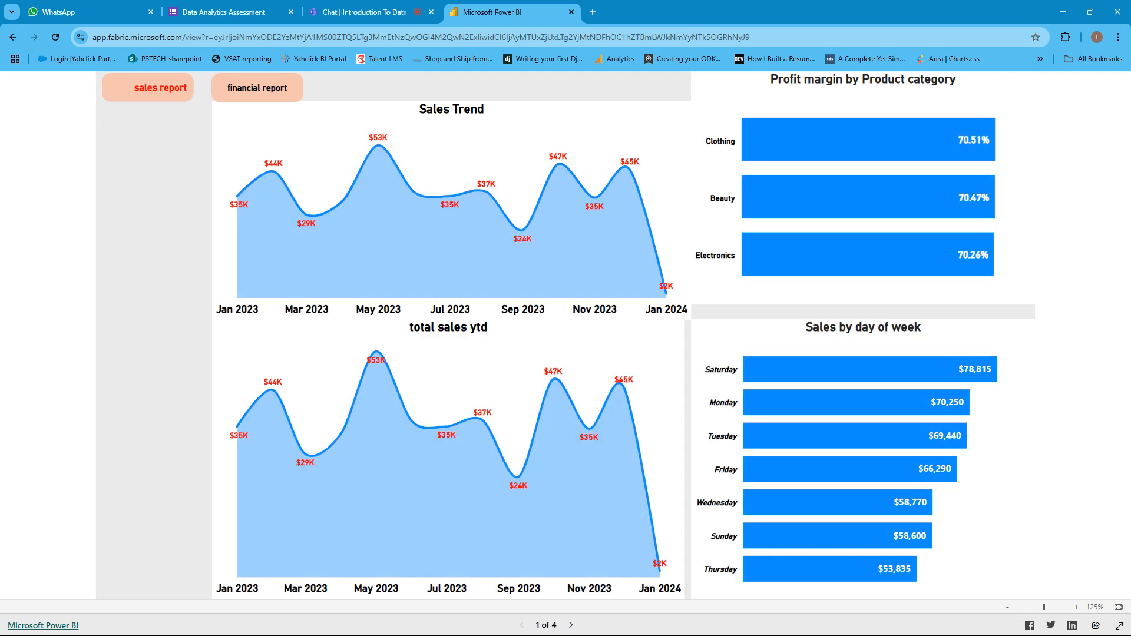
pyautogui.click(148, 87)
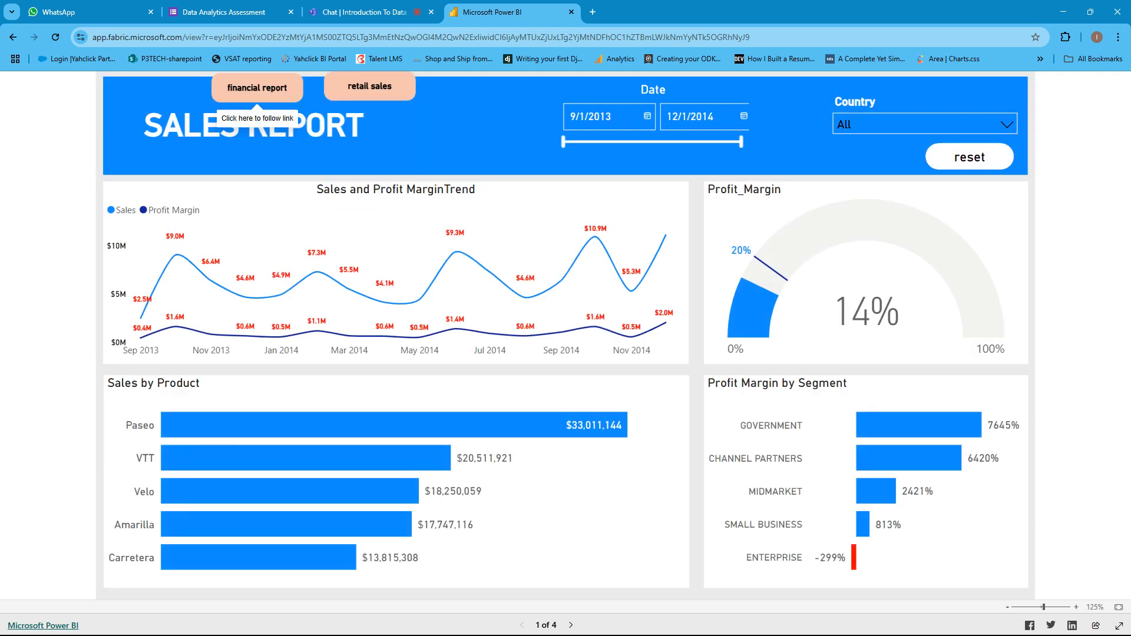
pyautogui.click(256, 86)
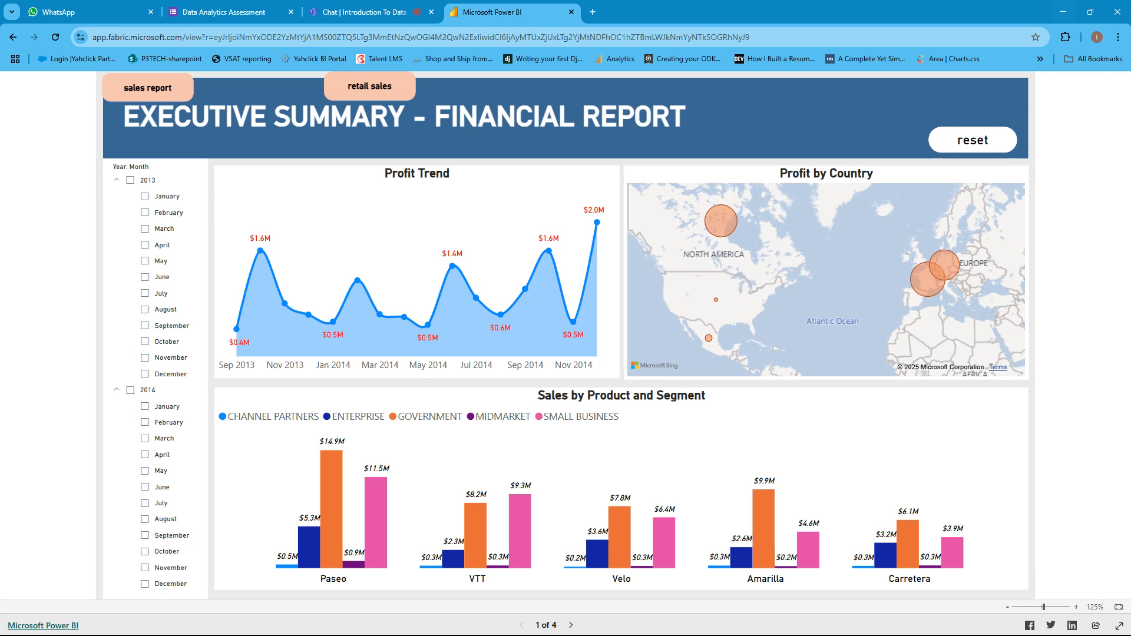
# - Close the blank Firefox tab and switch back to the sales report v1 file in Power BI Desktop
pyautogui.click(1090, 12)
pyautogui.hotkey('alt', 'Tab')
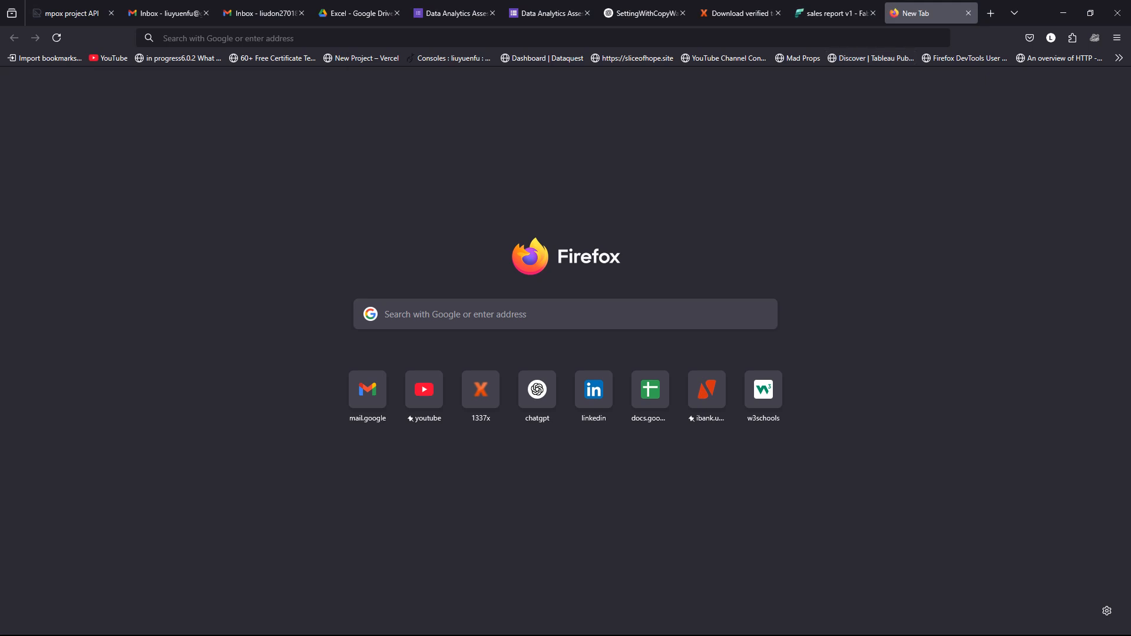
pyautogui.hotkey('ctrl', 'w')
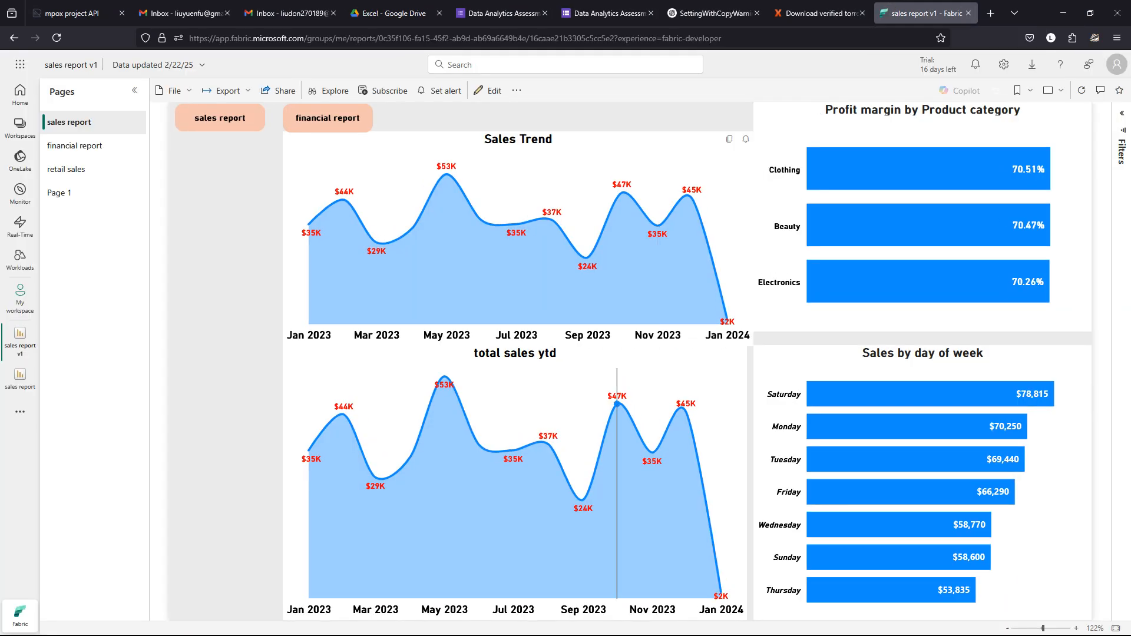
pyautogui.moveTo(670, 631)
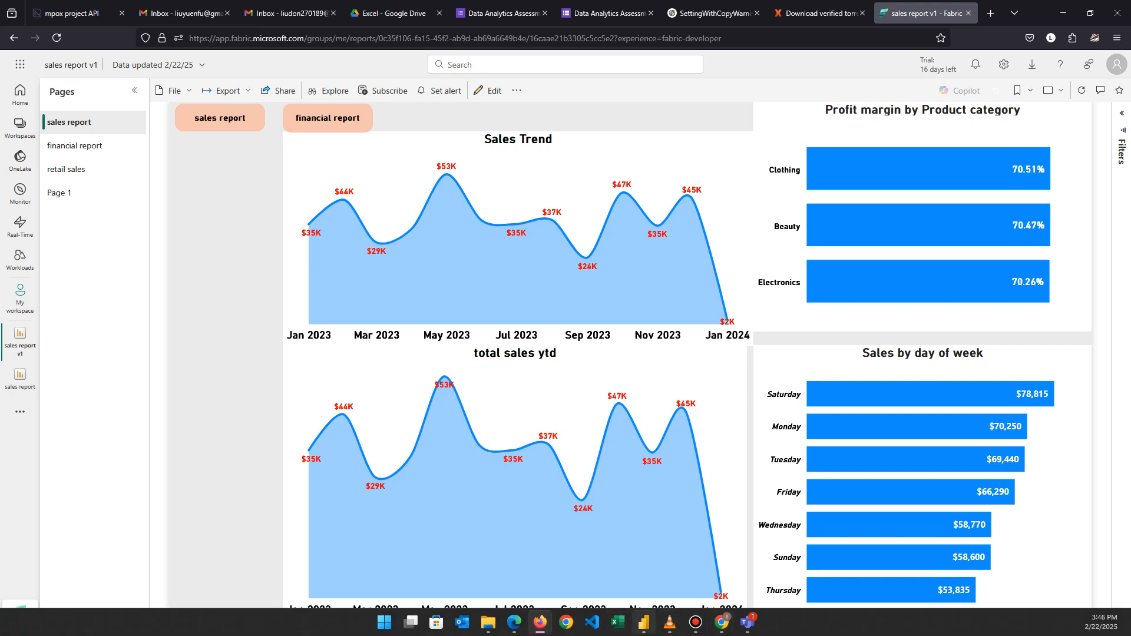
pyautogui.click(644, 622)
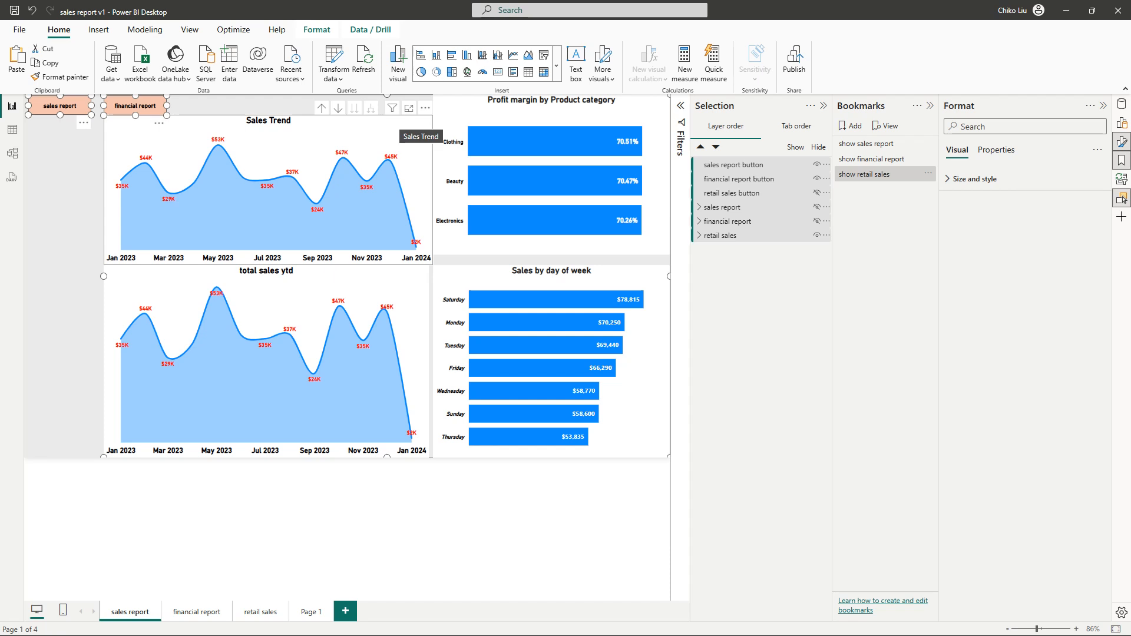
# - Show the report's data tables, expand the financials table and widen the field list until full field names fit
pyautogui.moveTo(391, 135)
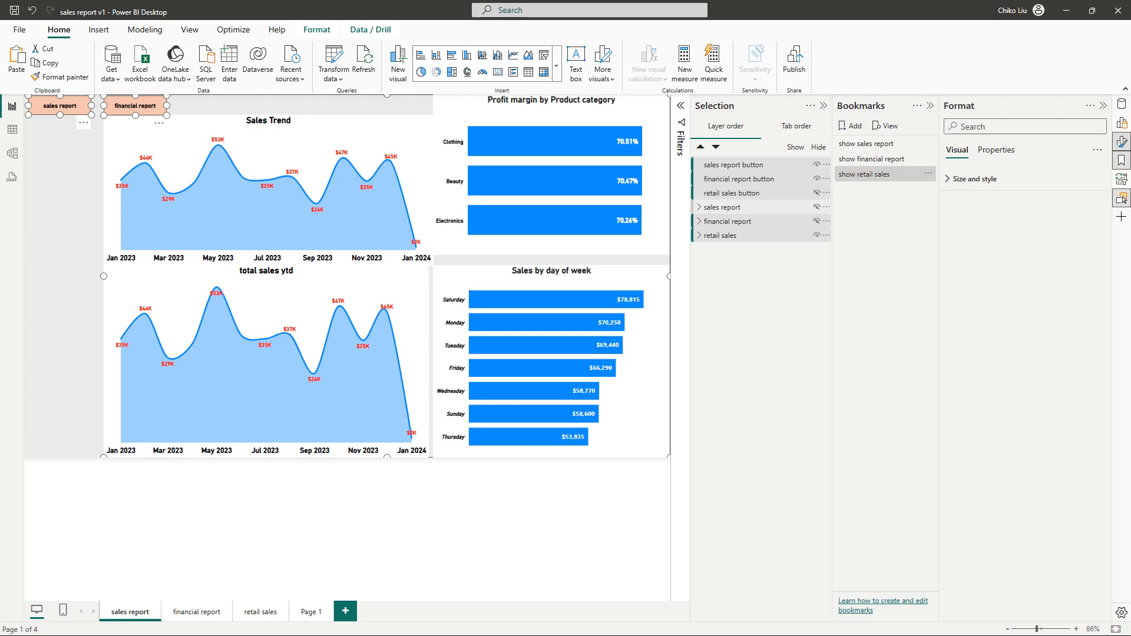
pyautogui.click(1121, 104)
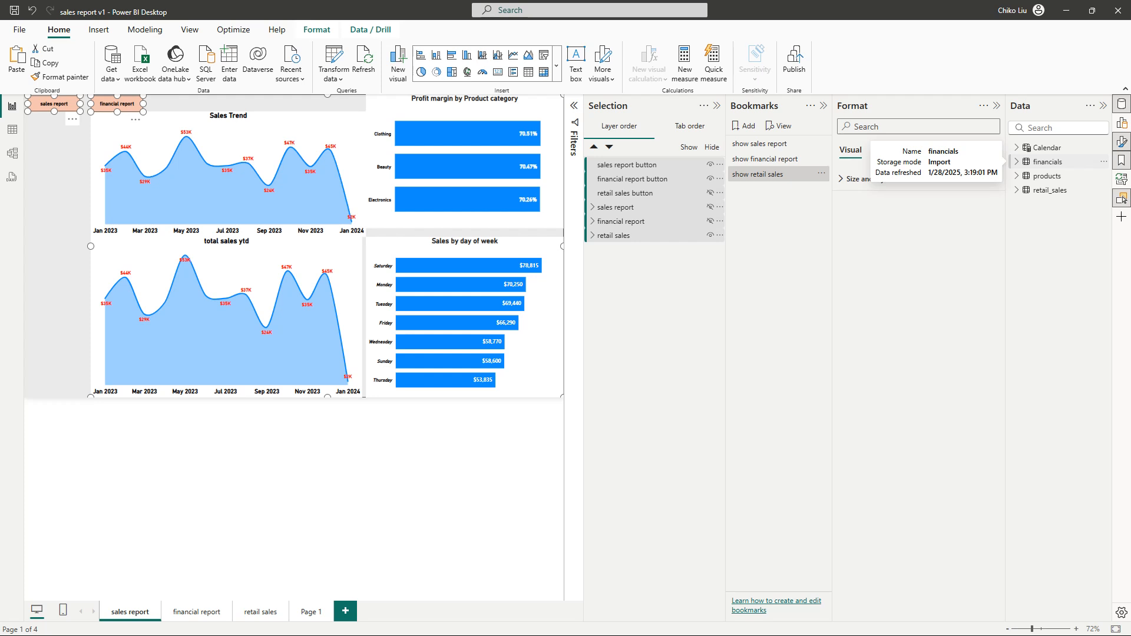
pyautogui.click(1017, 190)
pyautogui.click(1017, 190)
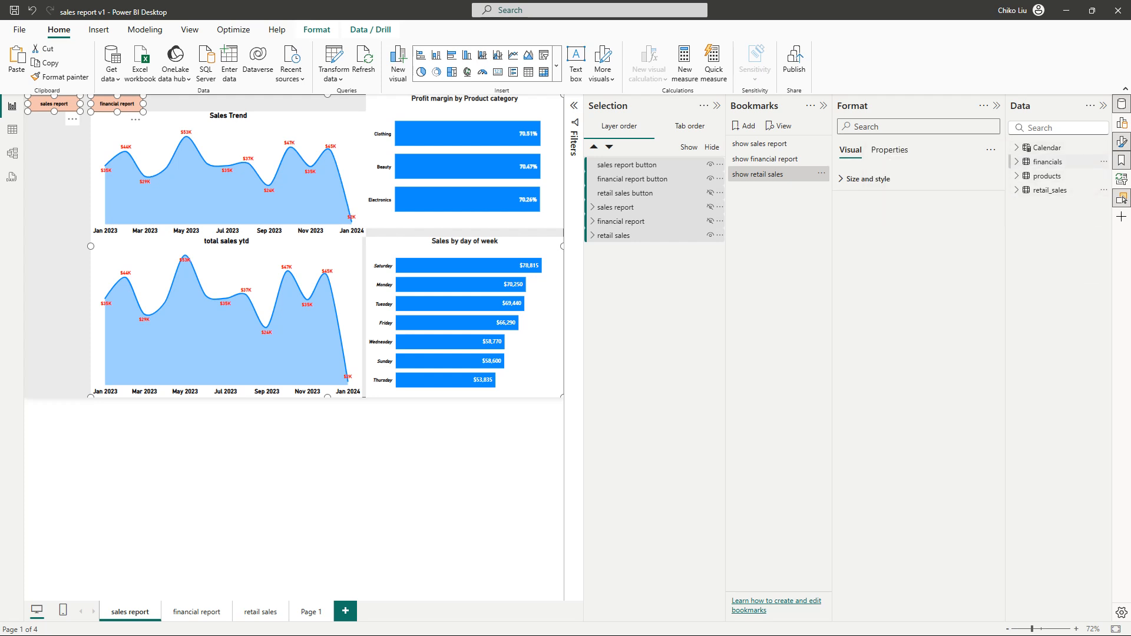
pyautogui.click(1017, 161)
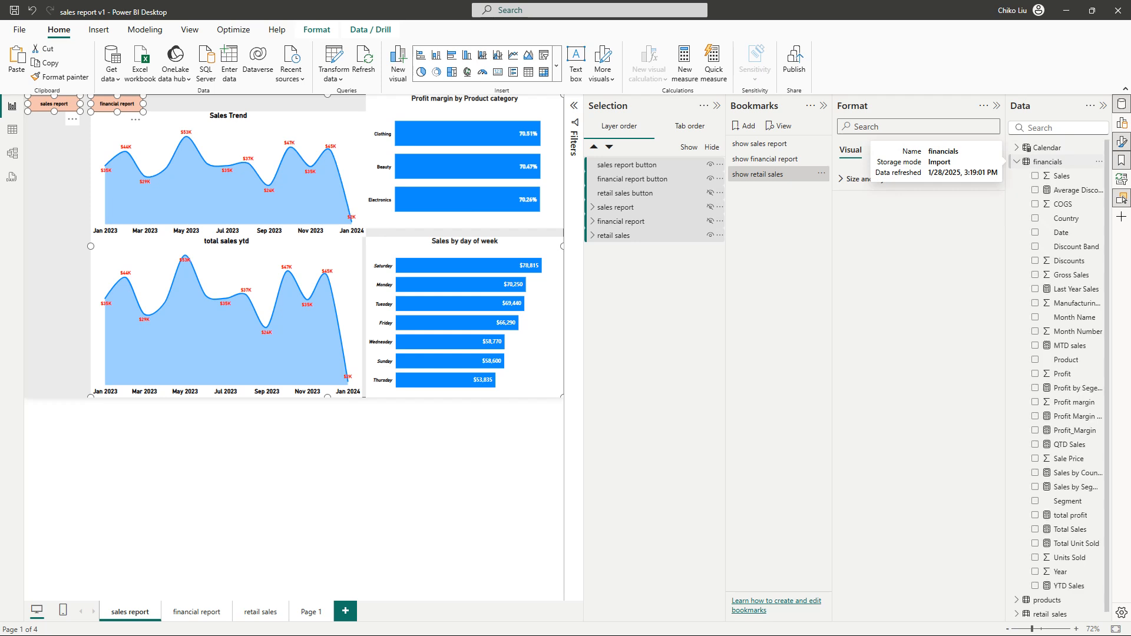
pyautogui.moveTo(1006, 260); pyautogui.dragTo(903, 260)
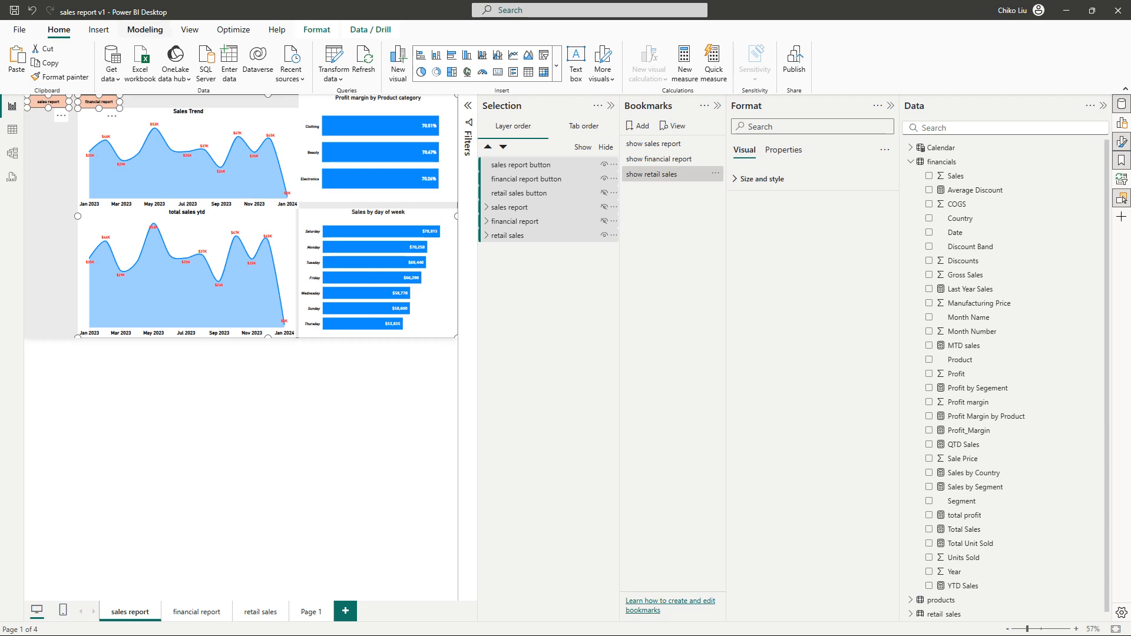
# - Clear the object selection, insert a Narrative visual on the sales report page and delete it
pyautogui.click(556, 66)
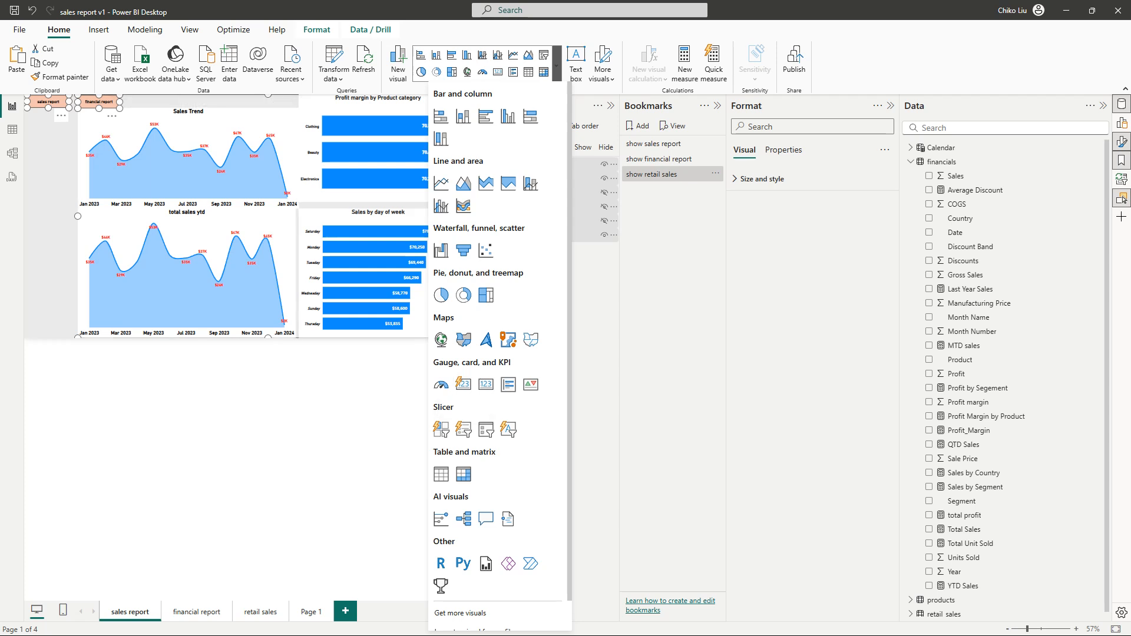
pyautogui.press('Escape')
pyautogui.press('Escape')
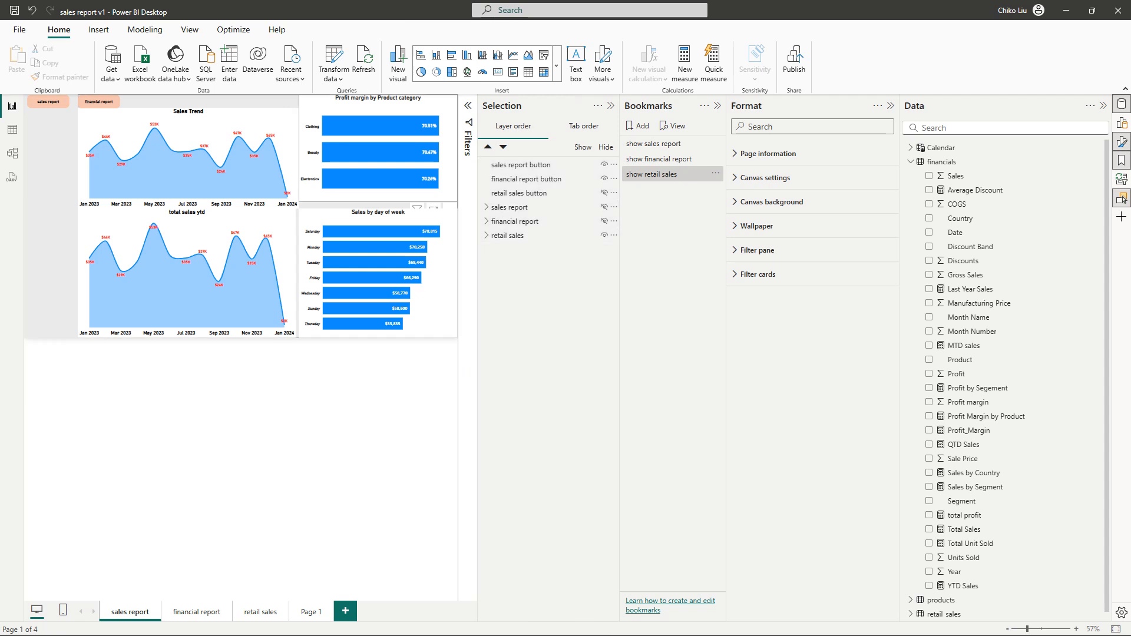
pyautogui.click(557, 66)
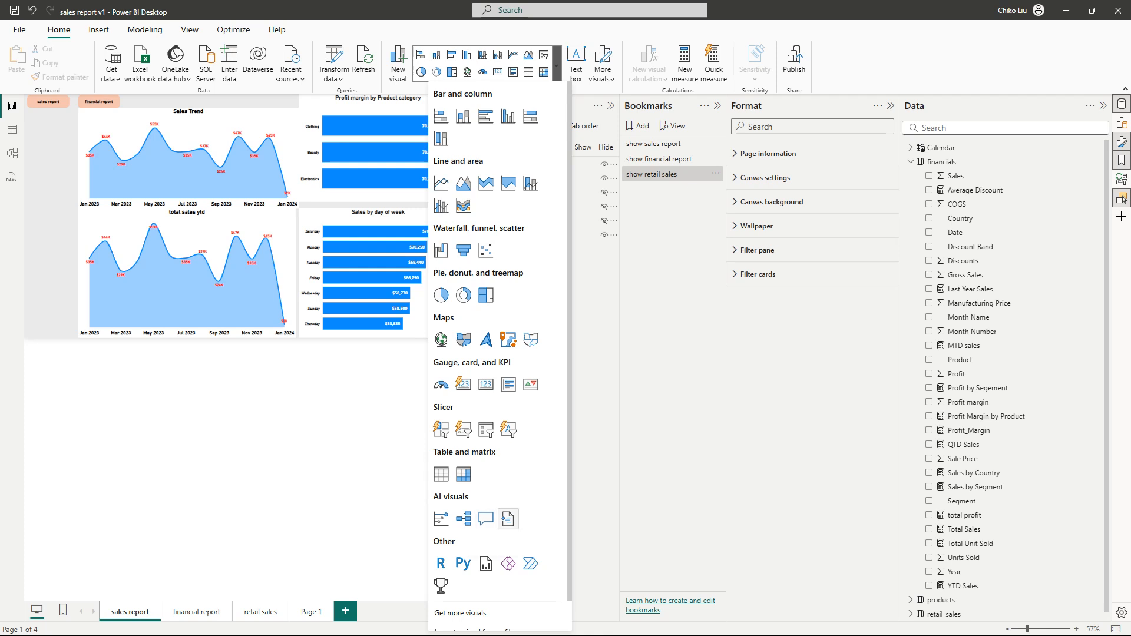
pyautogui.click(508, 518)
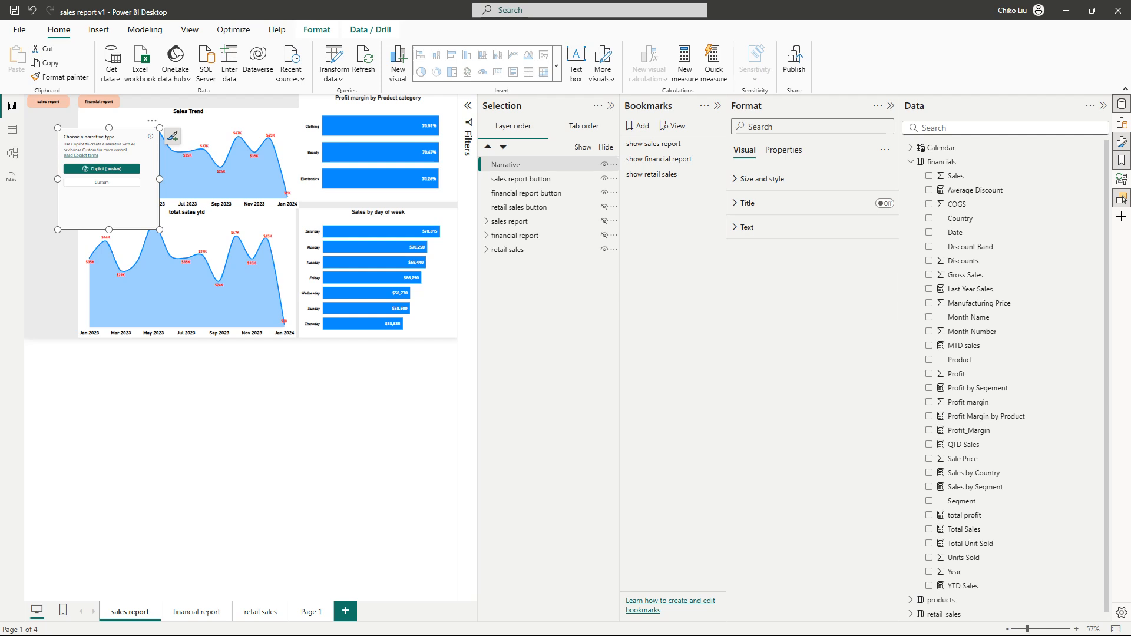
pyautogui.press('Delete')
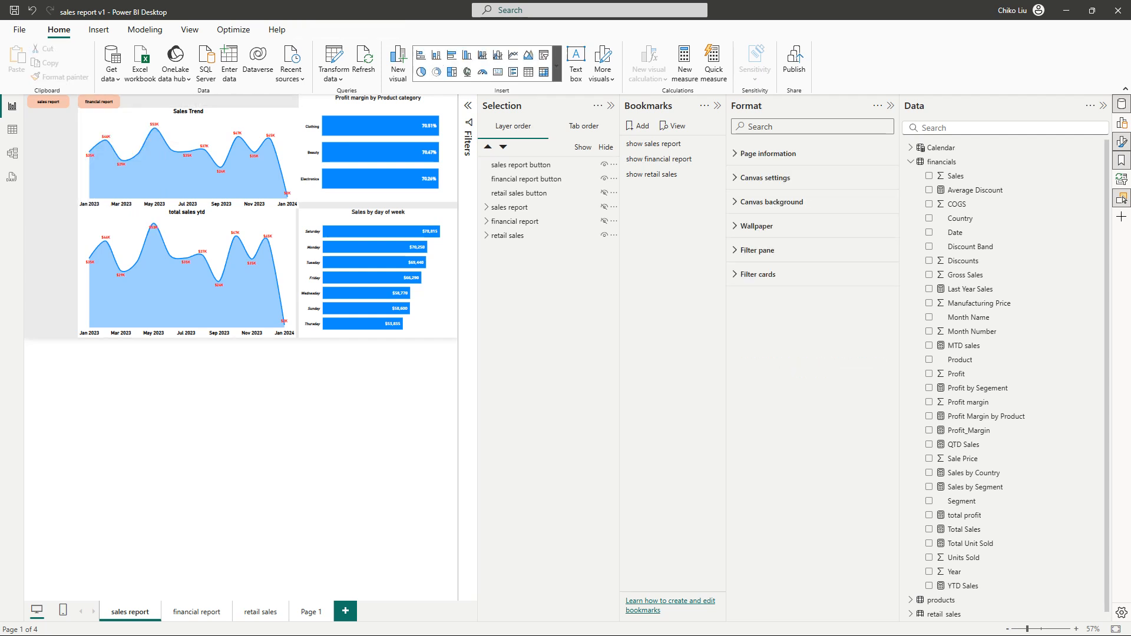
# - Insert a paginated report visual, try creating a paginated report from it, and delete the visual
pyautogui.click(556, 65)
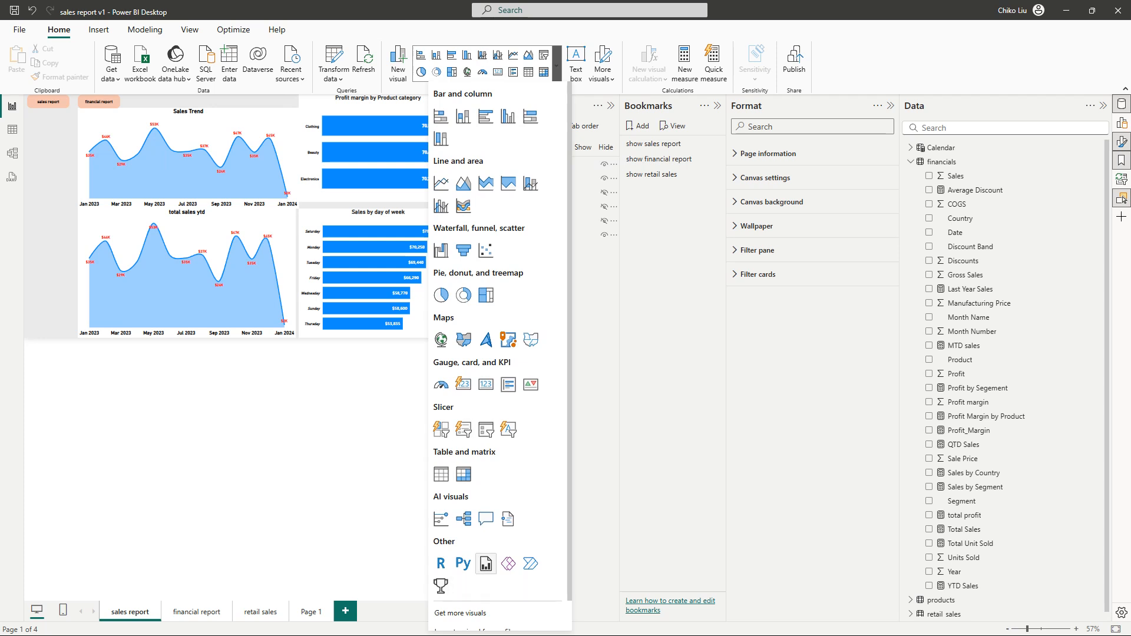
pyautogui.click(485, 564)
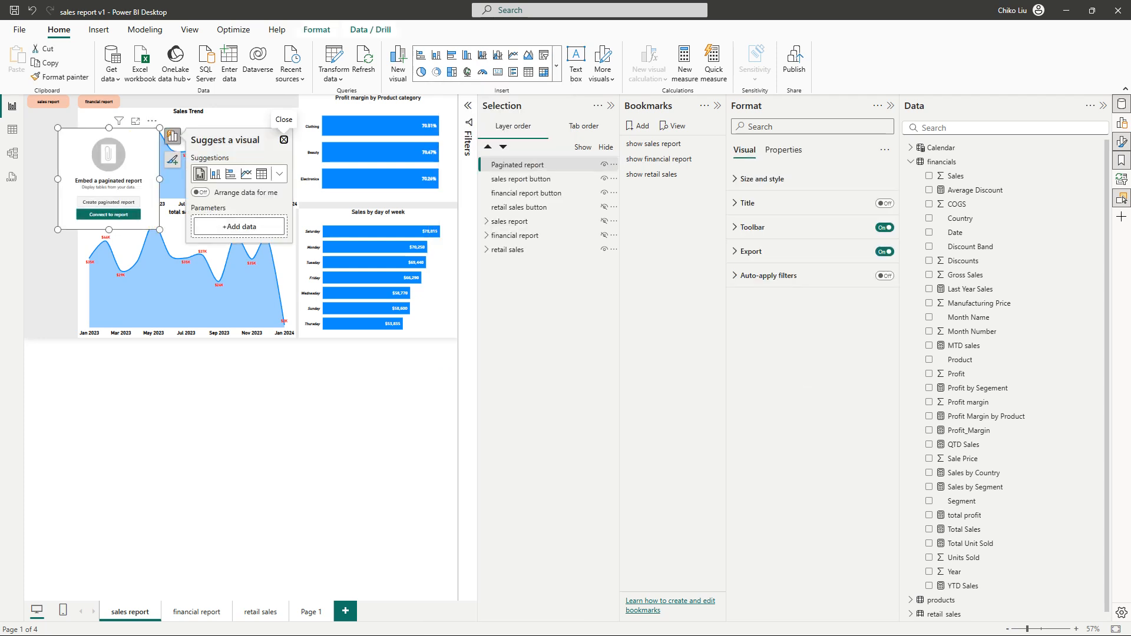
pyautogui.click(108, 202)
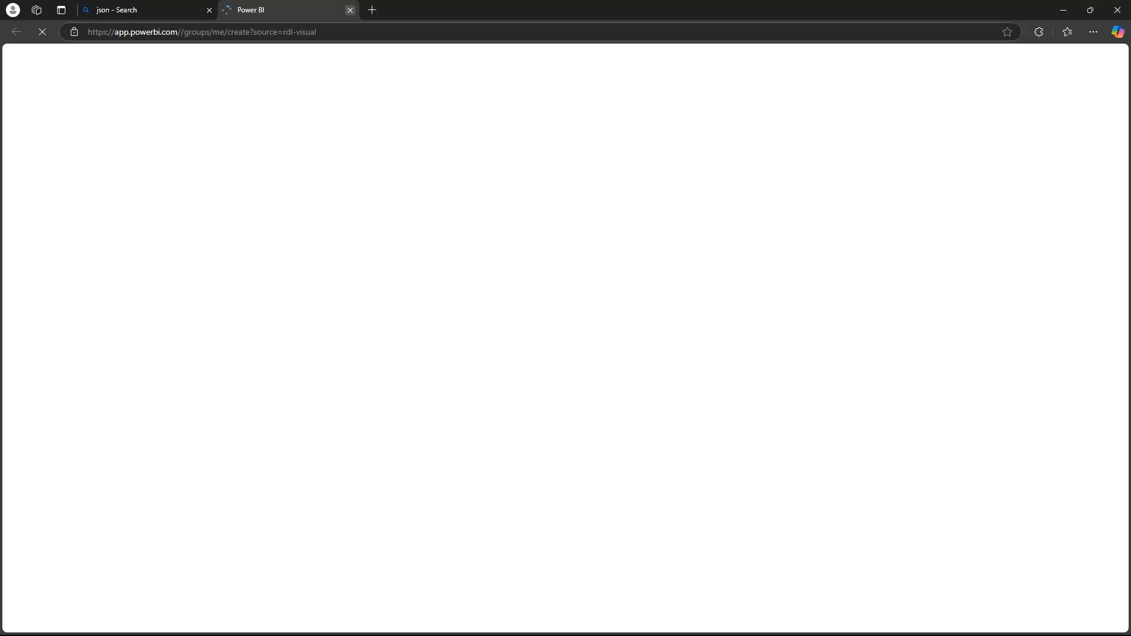
pyautogui.click(350, 10)
pyautogui.click(1064, 10)
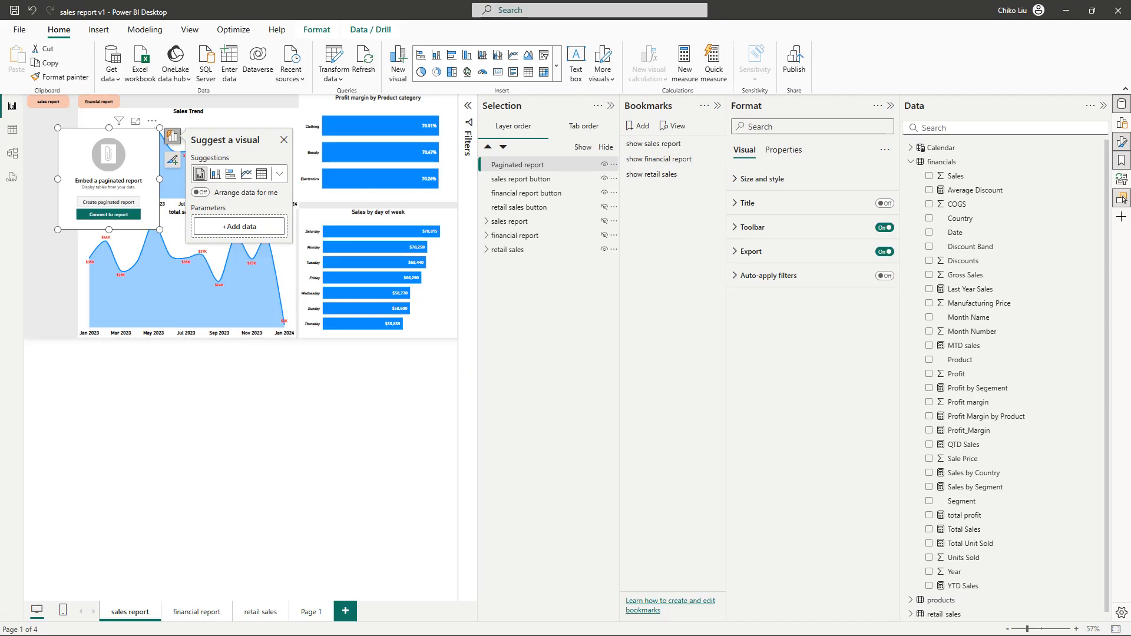
pyautogui.moveTo(108, 156); pyautogui.dragTo(108, 176)
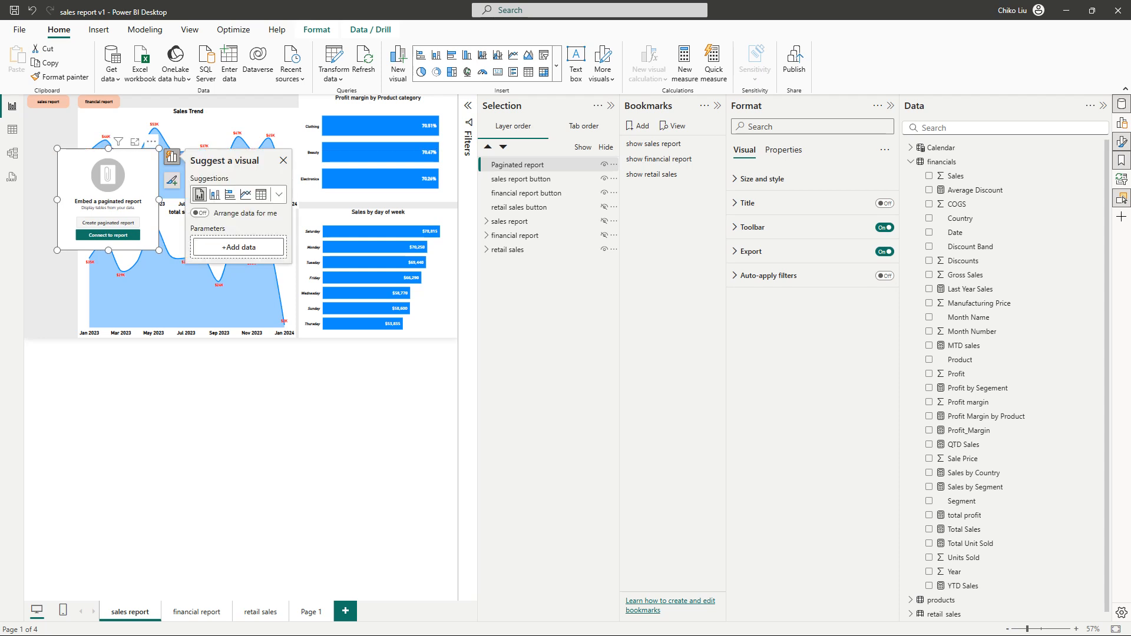
pyautogui.press('Delete')
pyautogui.click(556, 65)
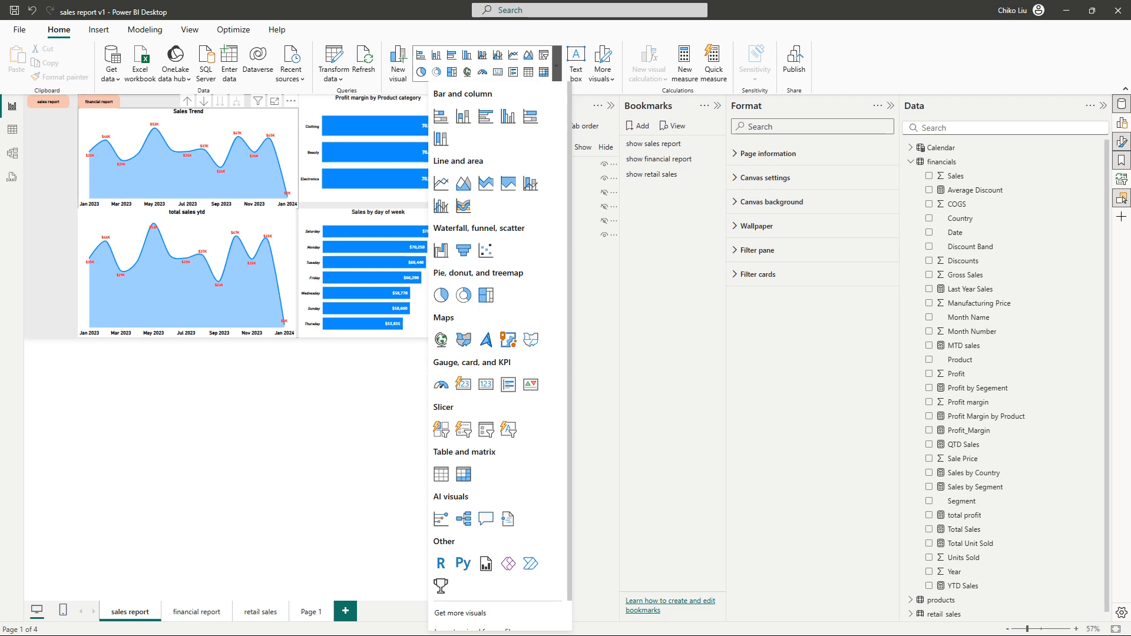
pyautogui.click(557, 65)
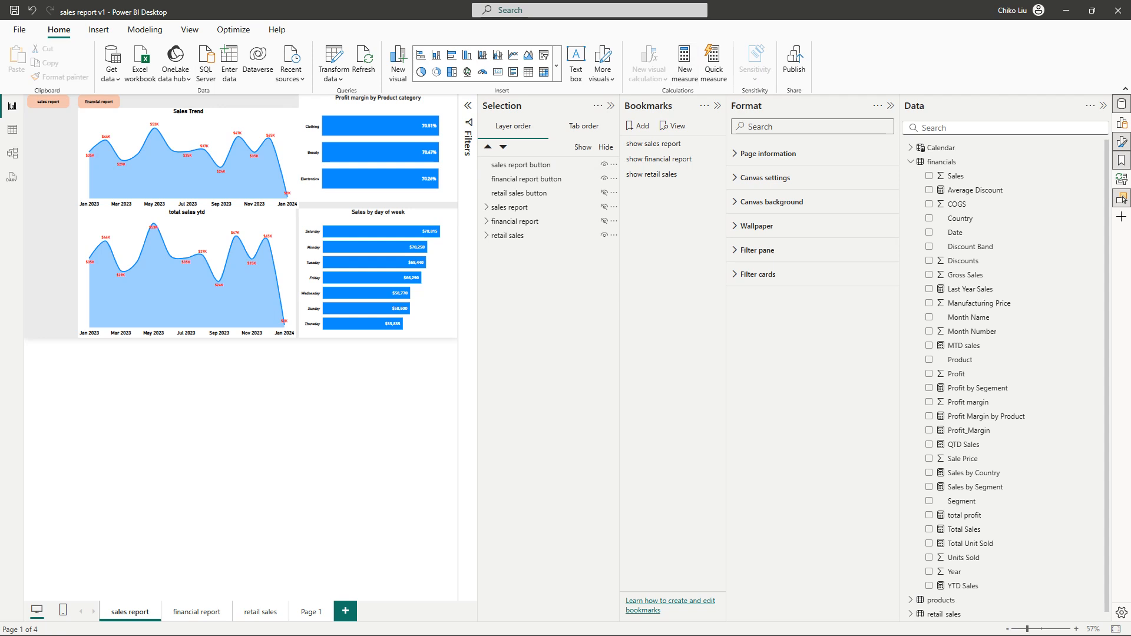
# - Save the report and start a new measure in the Calendar table, naming it narration
pyautogui.hotkey('ctrl', 's')
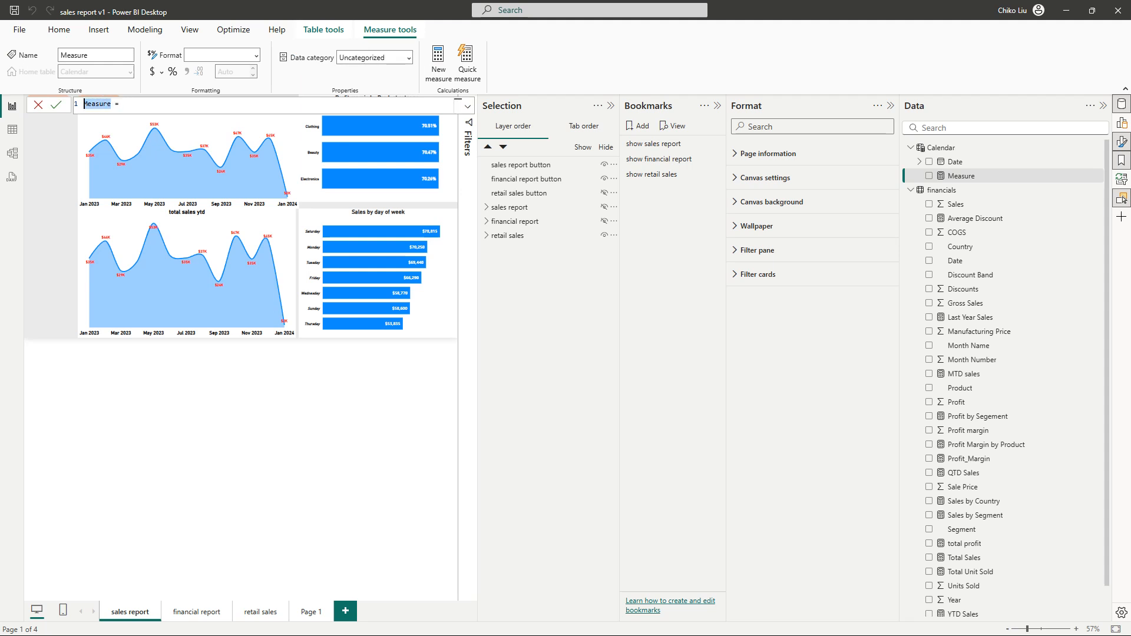
pyautogui.write('nam')
pyautogui.write('at')
pyautogui.write('ive')
pyautogui.press('BackSpace')
pyautogui.press('BackSpace')
pyautogui.press('BackSpace')
pyautogui.press('BackSpace')
pyautogui.press('BackSpace')
pyautogui.press('BackSpace')
pyautogui.write('ration')
pyautogui.press('alt')
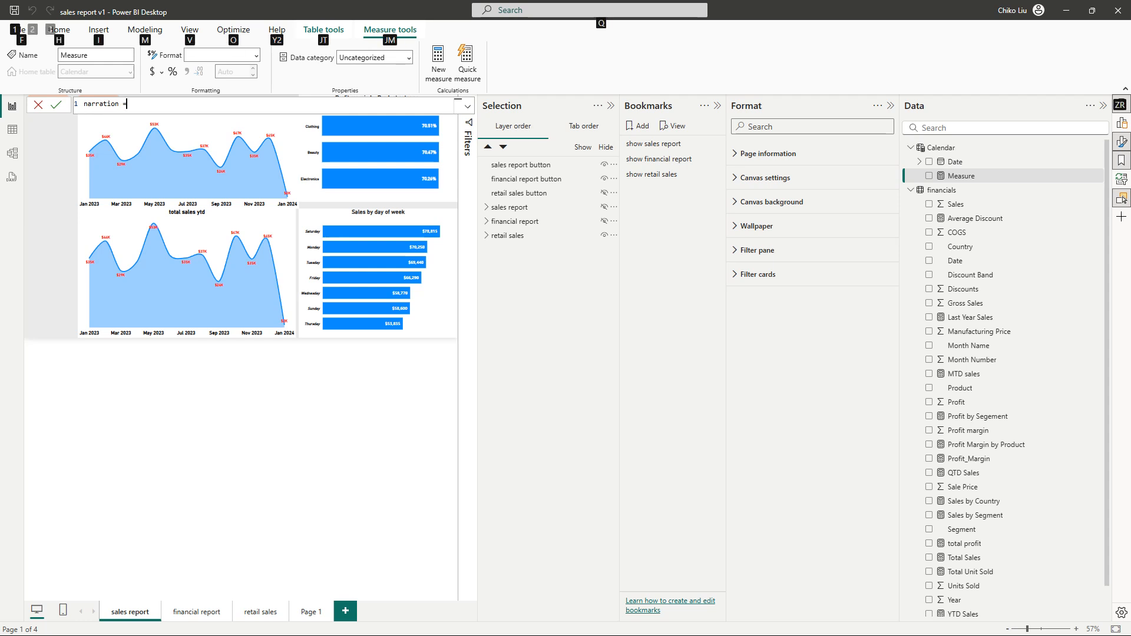
pyautogui.press('alt')
# - Declare a variable totalsales on a new line of the narration measure, set to the [Total Sales] measure
pyautogui.hotkey('shift', 'Return')
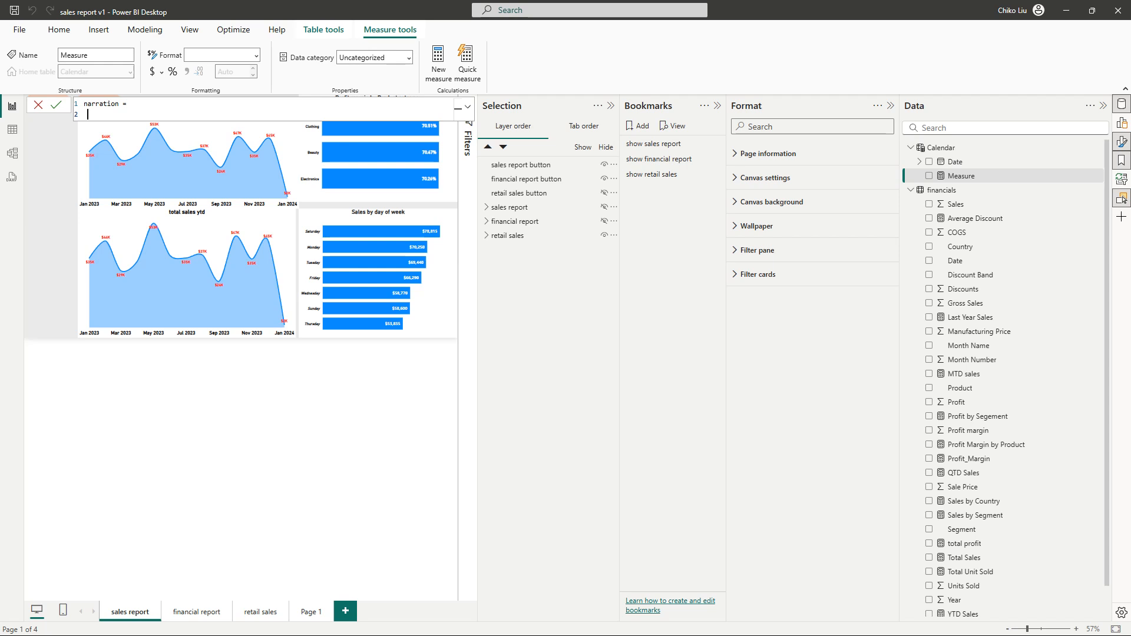
pyautogui.write('var totalsales = tot')
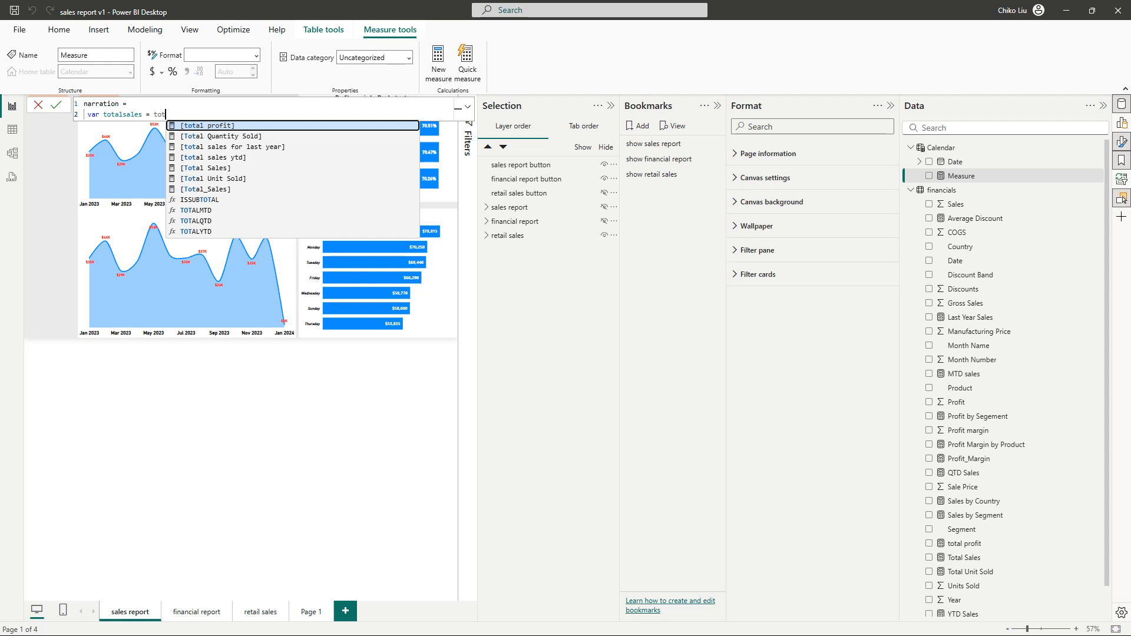
pyautogui.press('Down')
pyautogui.press('Down')
pyautogui.press('Down')
pyautogui.press('Down')
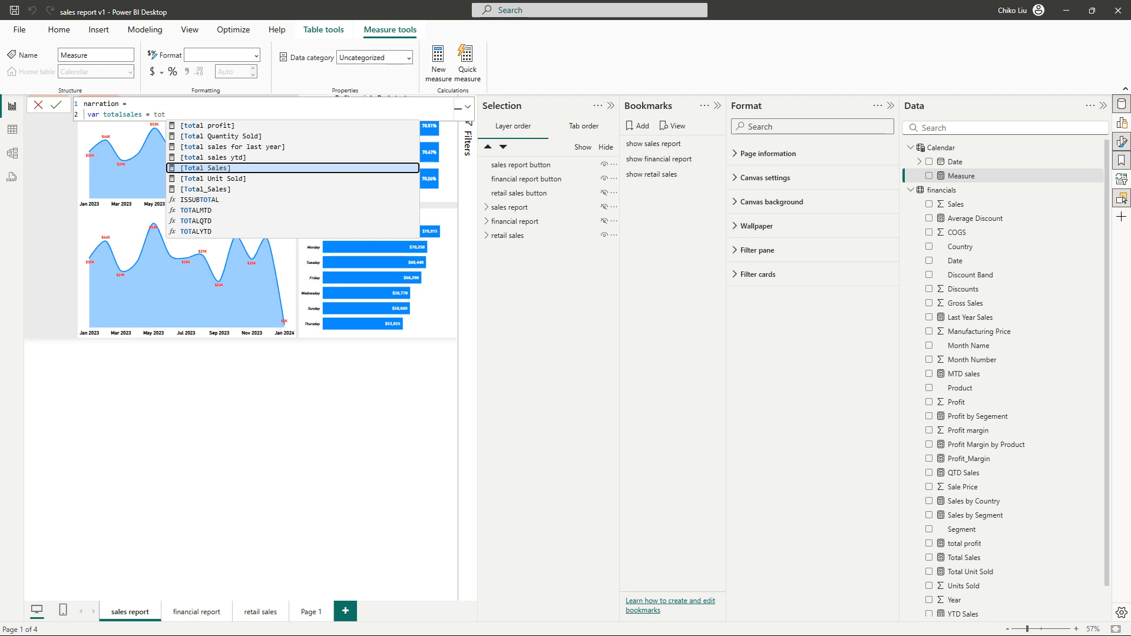
pyautogui.press('BackSpace')
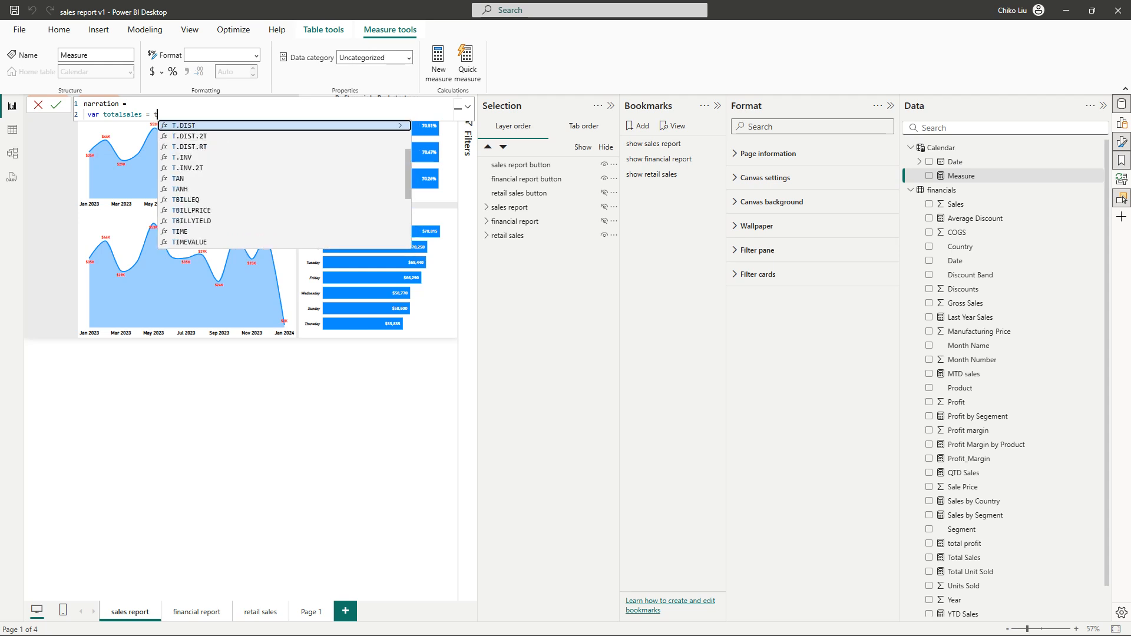
pyautogui.write('tal')
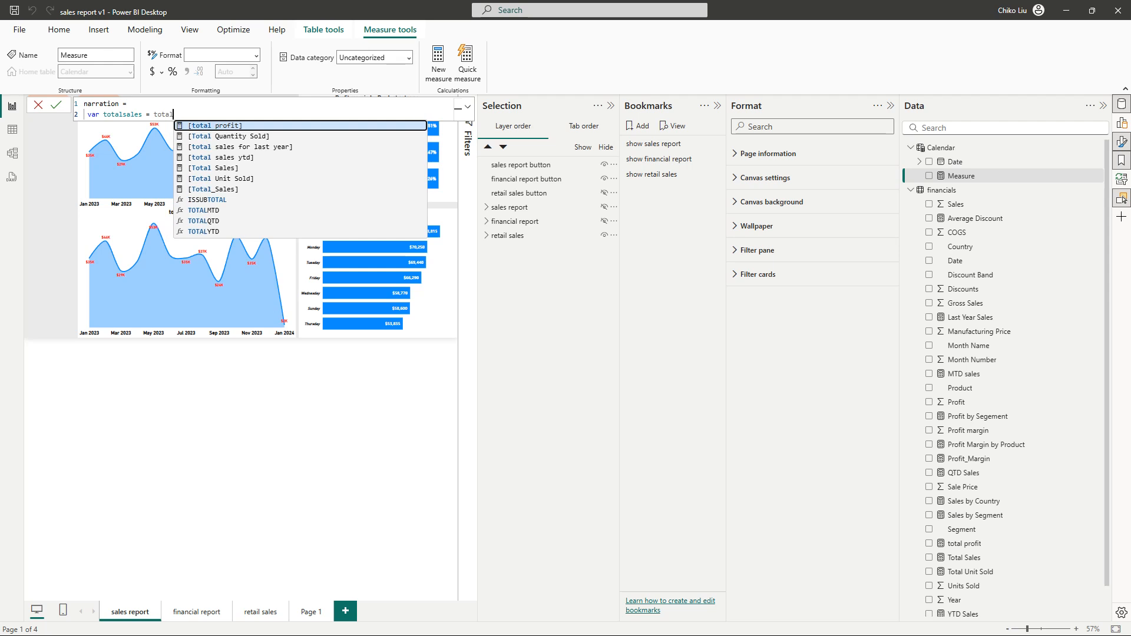
pyautogui.press('Down')
pyautogui.press('Down')
pyautogui.press('Down')
pyautogui.press('Down')
pyautogui.press('Down')
pyautogui.press('Down')
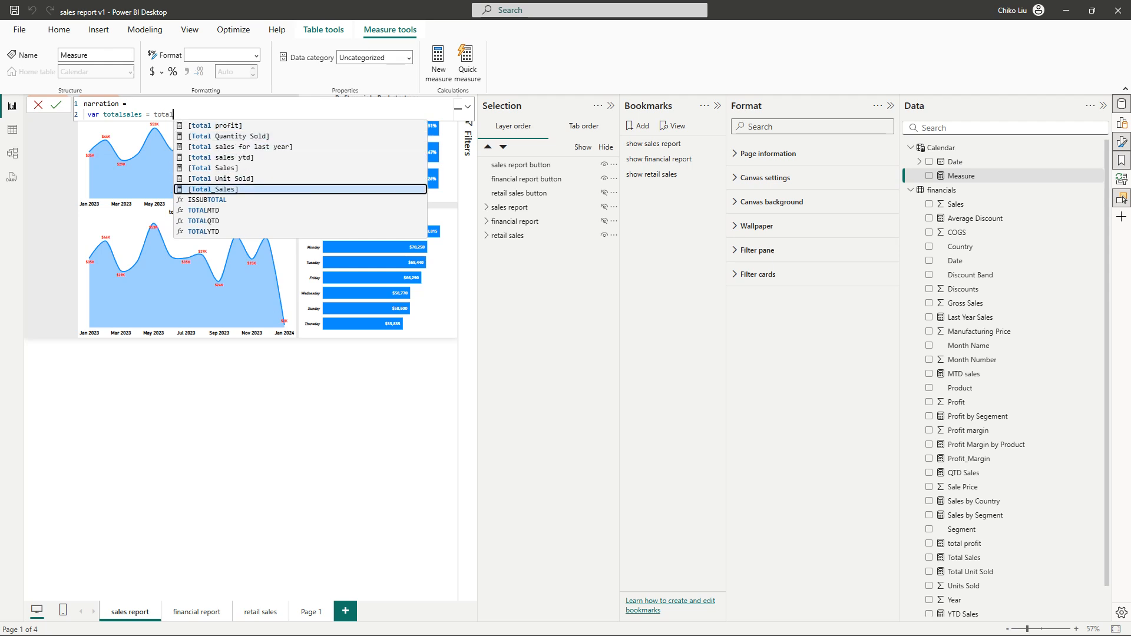
pyautogui.press('Up')
pyautogui.press('Up')
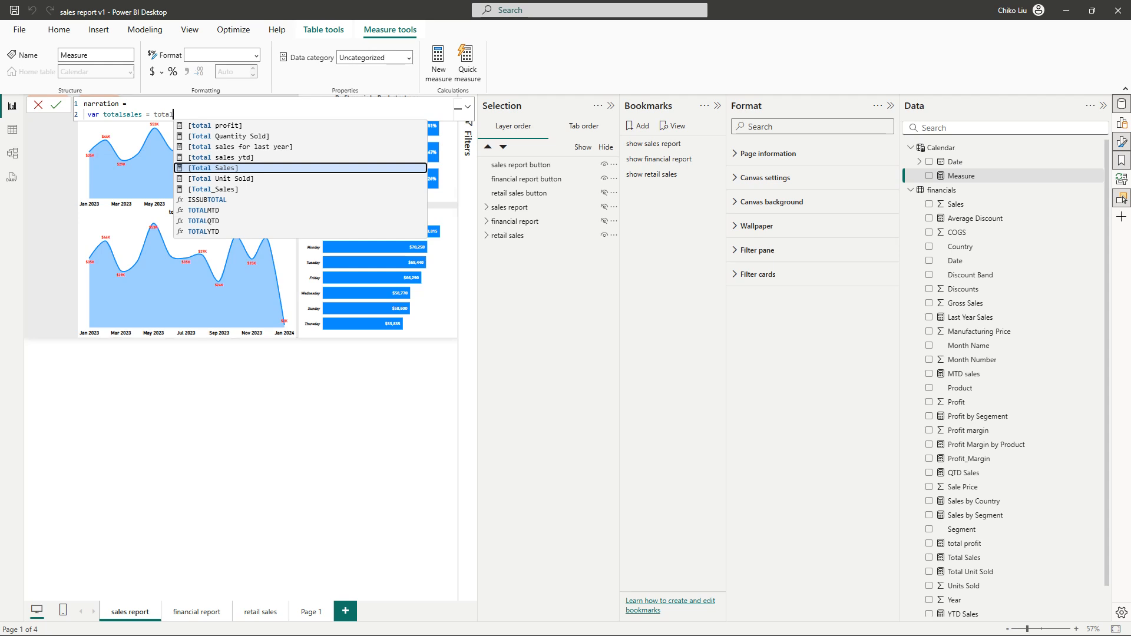
pyautogui.press('Tab')
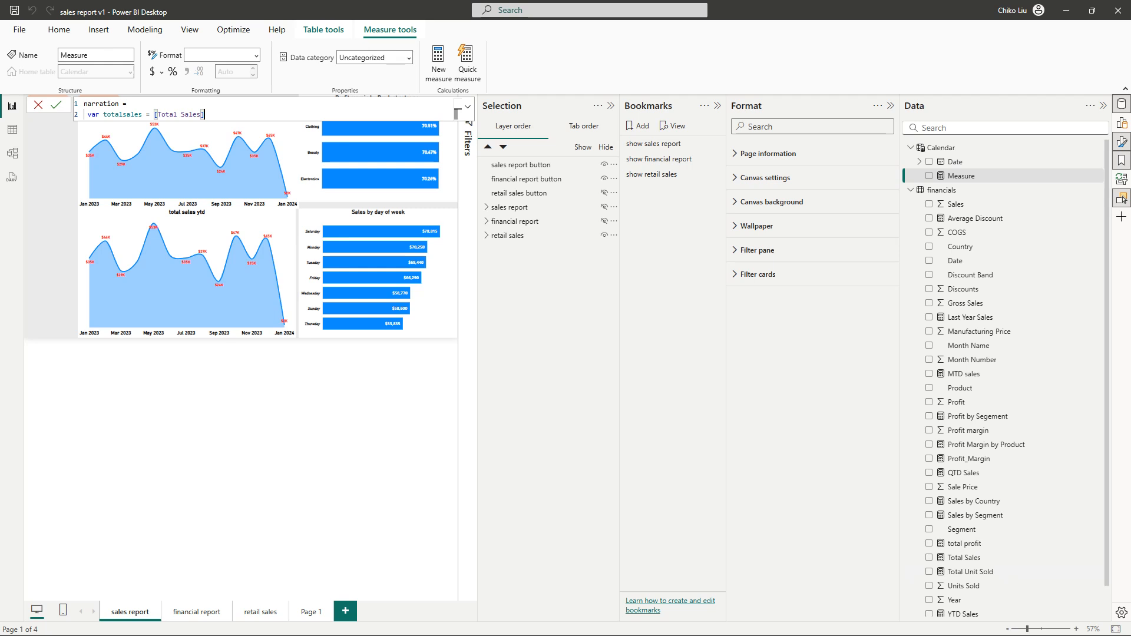
# - Declare a variable totalprofit on the following line, set to the [total profit] measure
pyautogui.hotkey('shift', 'Return')
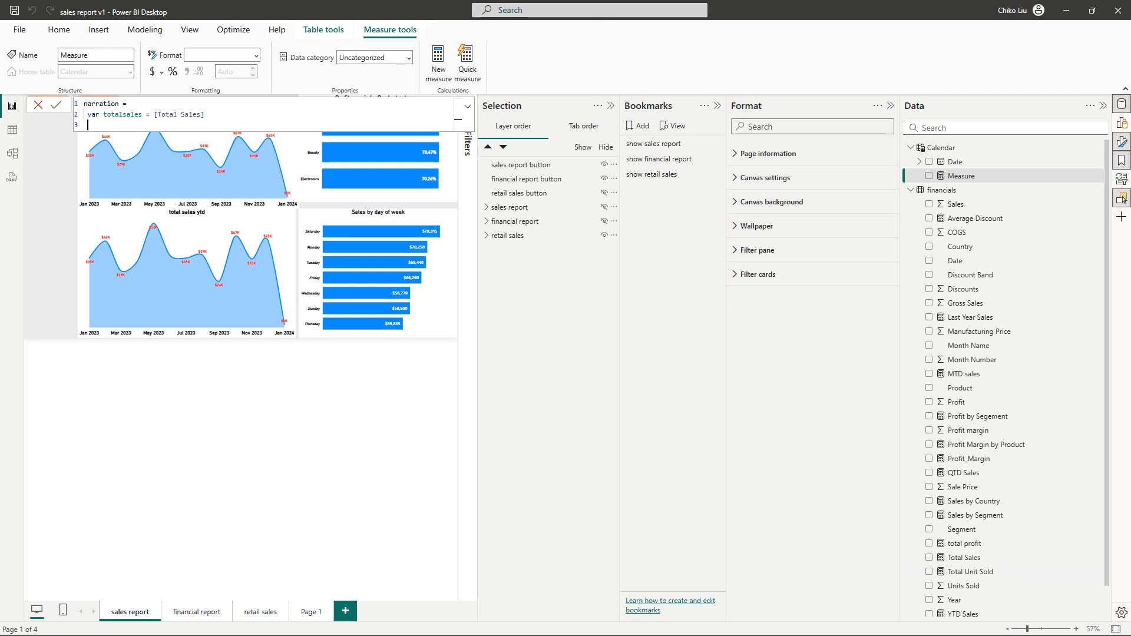
pyautogui.write('var totalprofit = toa')
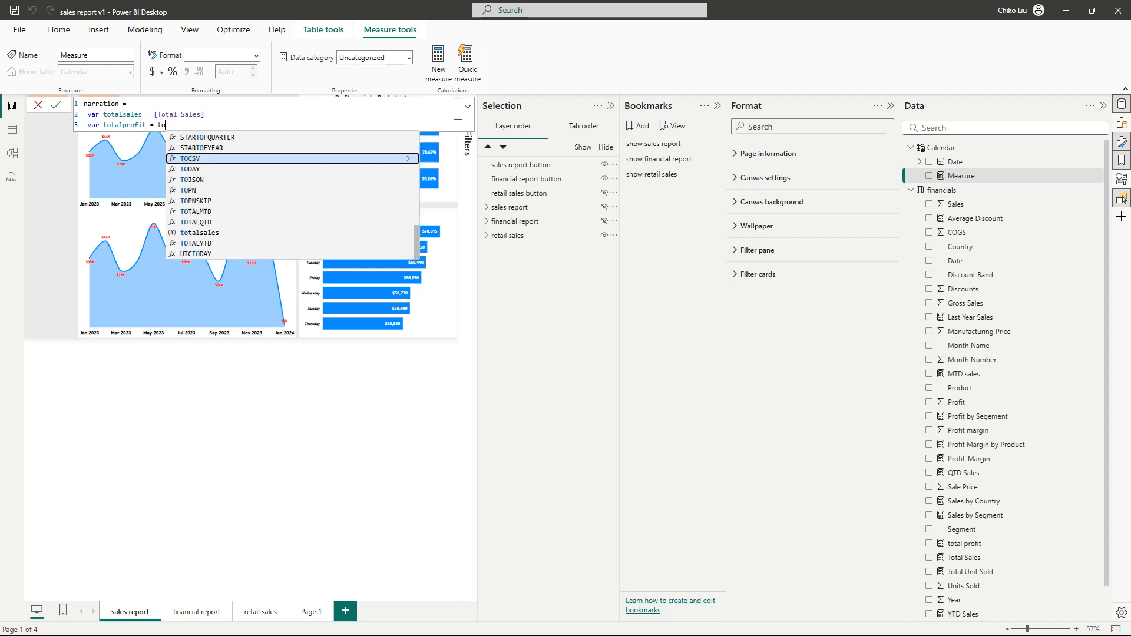
pyautogui.press('BackSpace')
pyautogui.press('BackSpace')
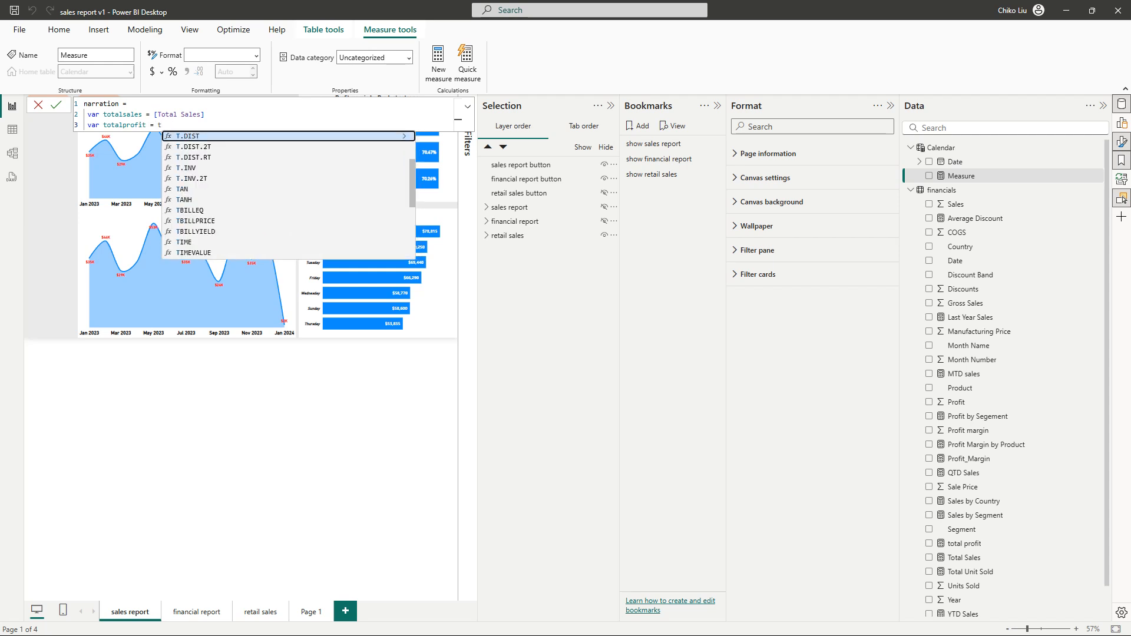
pyautogui.write('otal')
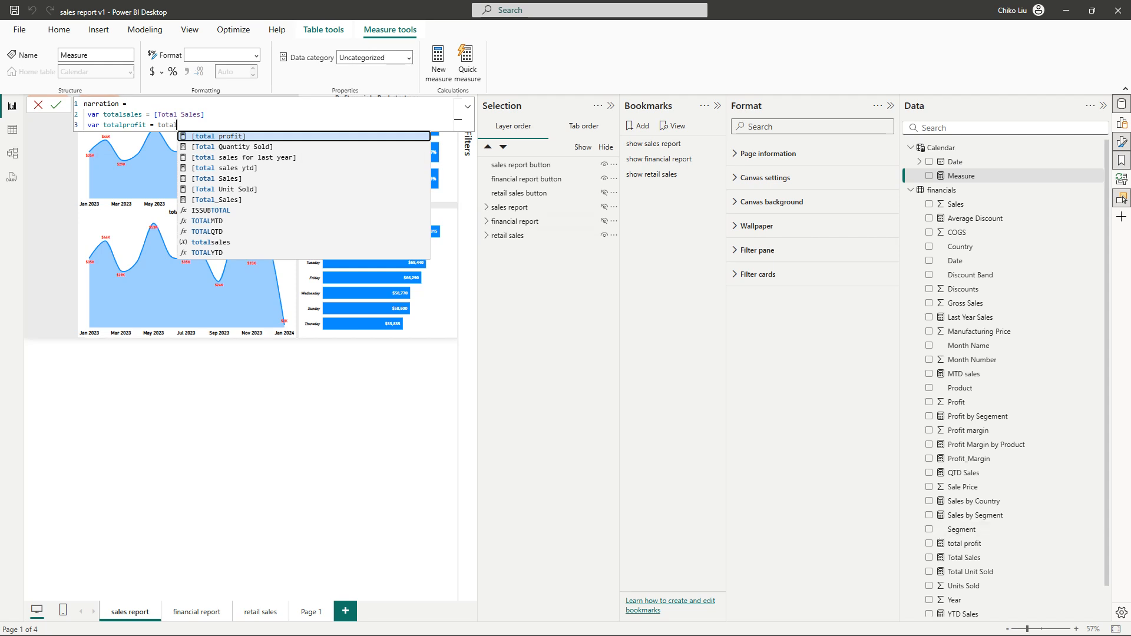
pyautogui.press('Tab')
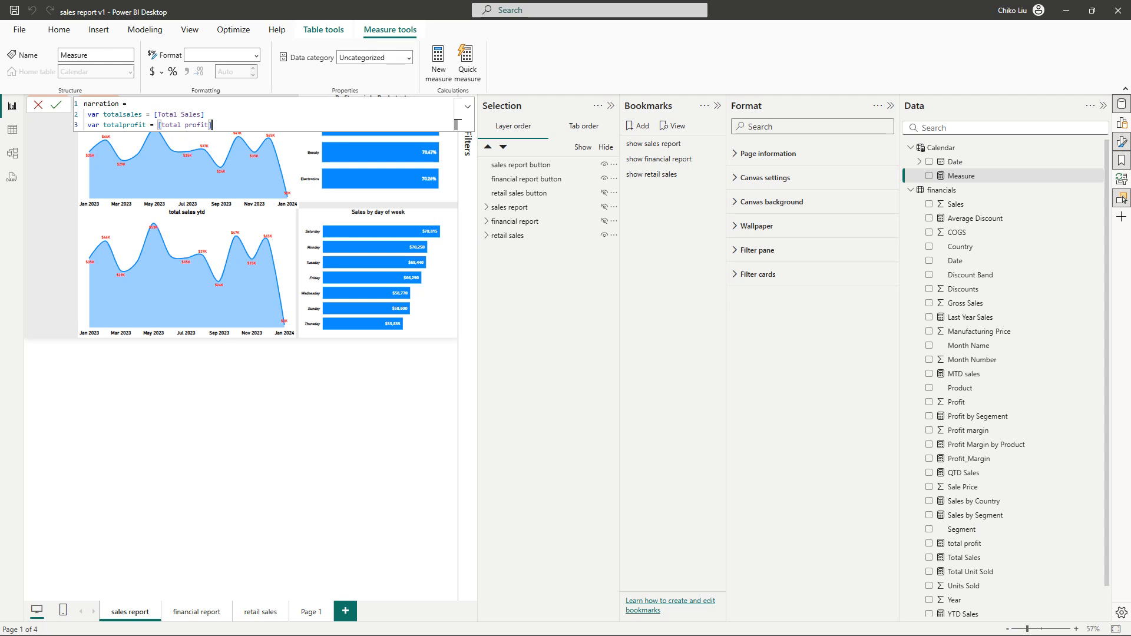
# - Declare a third variable unitsold, set to the [Total Unit Sold] measure
pyautogui.hotkey('shift', 'Return')
pyautogui.write('var ')
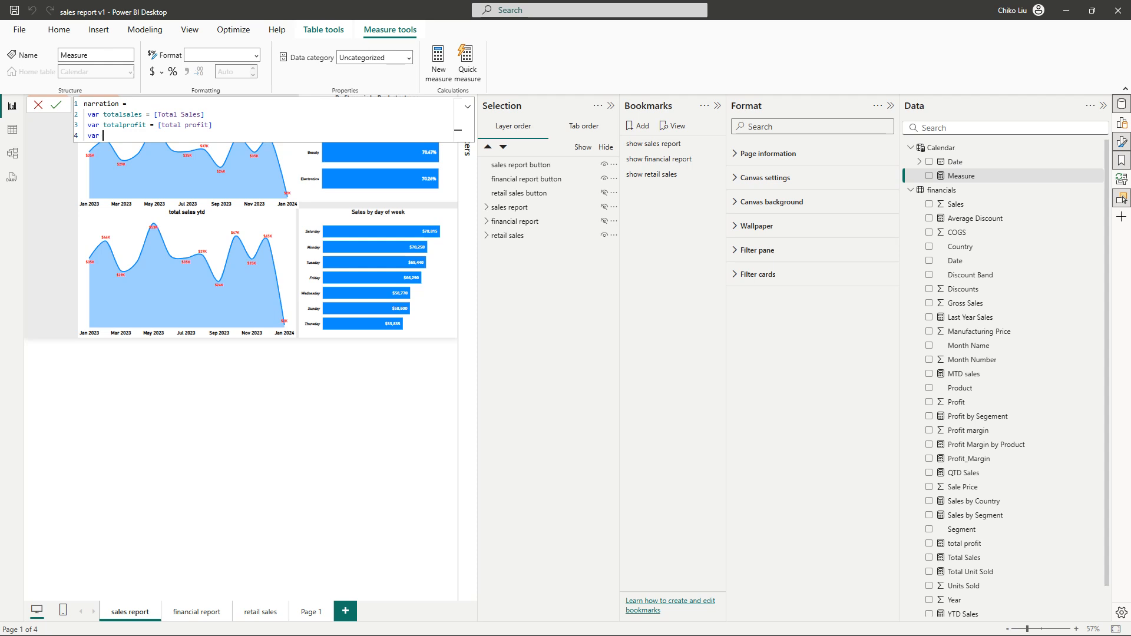
pyautogui.write('unitsold')
pyautogui.write('= ')
pyautogui.write('Tot')
pyautogui.press('Down')
pyautogui.press('Down')
pyautogui.press('Down')
pyautogui.press('Down')
pyautogui.press('Down')
pyautogui.press('Tab')
# - Add a RETURN keyword below the variables after a blank line, and begin a new line under it
pyautogui.hotkey('shift', 'Return')
pyautogui.hotkey('shift', 'Return')
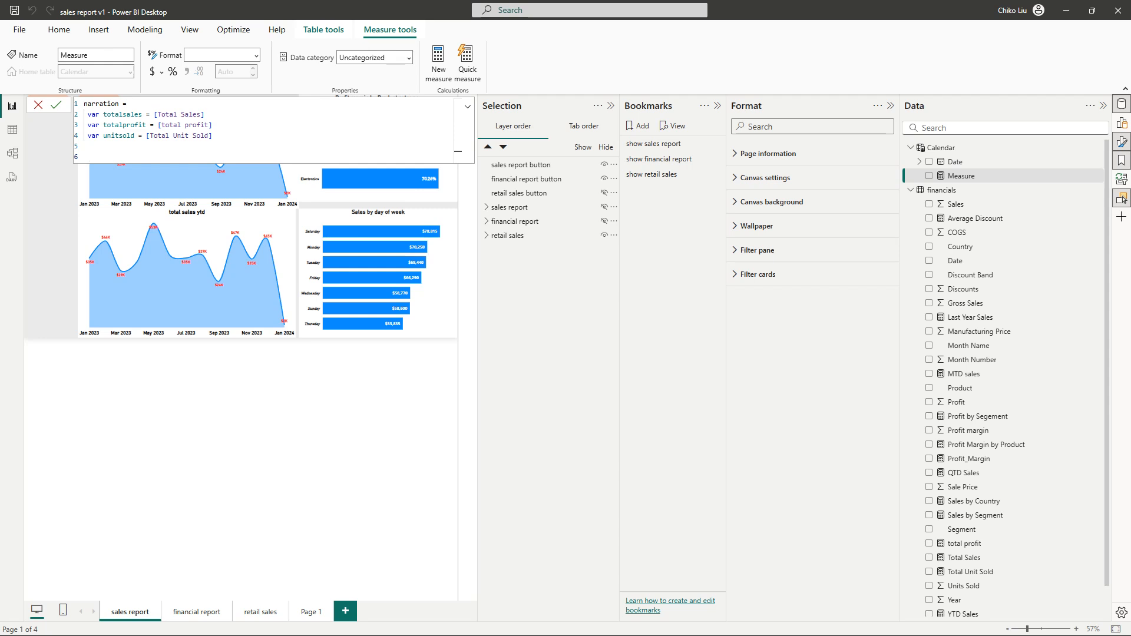
pyautogui.write('Re')
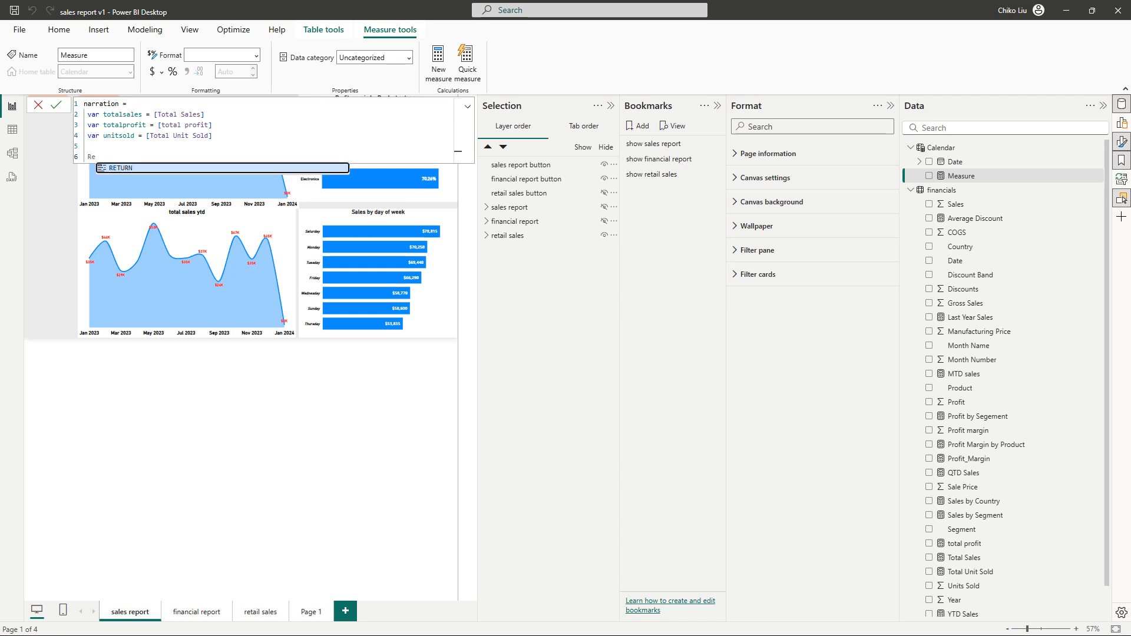
pyautogui.press('Tab')
pyautogui.hotkey('shift', 'Return')
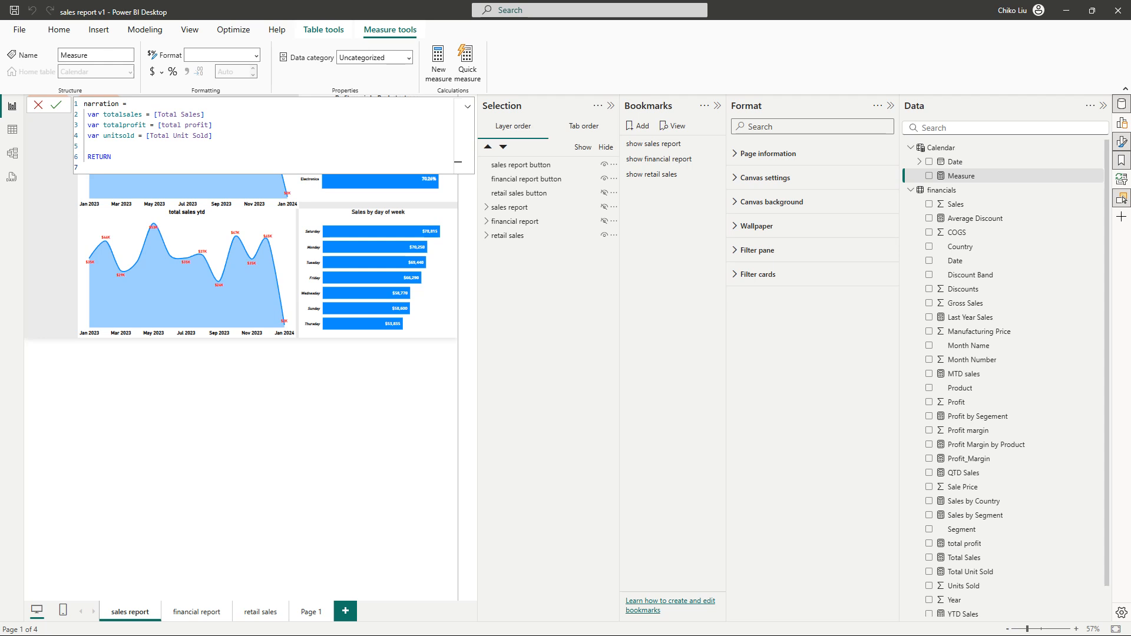
# - Enter the text string " total sold between 2013 - 2014:" as the first part of the returned expression
pyautogui.write('"')
pyautogui.write(' total ')
pyautogui.write('sold')
pyautogui.write(' b')
pyautogui.write('etwee')
pyautogui.write('n 2013')
pyautogui.write(' - 10')
pyautogui.press('BackSpace')
pyautogui.press('BackSpace')
pyautogui.press('BackSpace')
pyautogui.write('210')
pyautogui.press('BackSpace')
pyautogui.press('BackSpace')
pyautogui.write('01')
pyautogui.write('4')
pyautogui.write(':"')
# - Concatenate the totalsales variable to the returned text string with an ampersand
pyautogui.write(' & to')
pyautogui.write('tal')
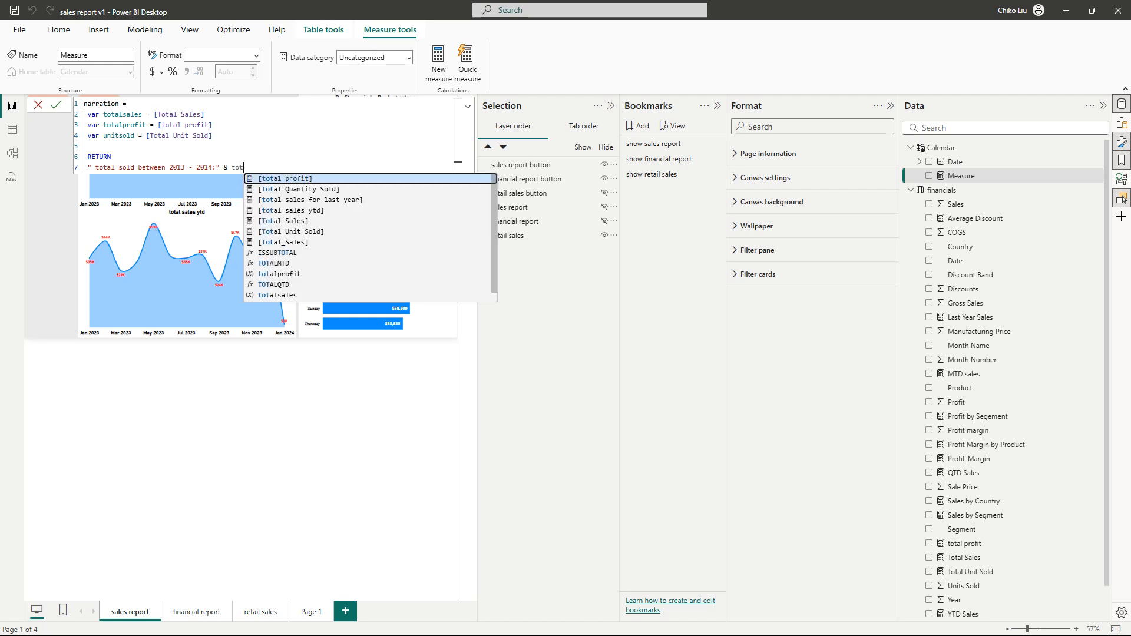
pyautogui.press('Down')
pyautogui.press('Down')
pyautogui.press('Down')
pyautogui.press('Down')
pyautogui.press('Down')
pyautogui.press('Down')
pyautogui.press('Down')
pyautogui.press('Down')
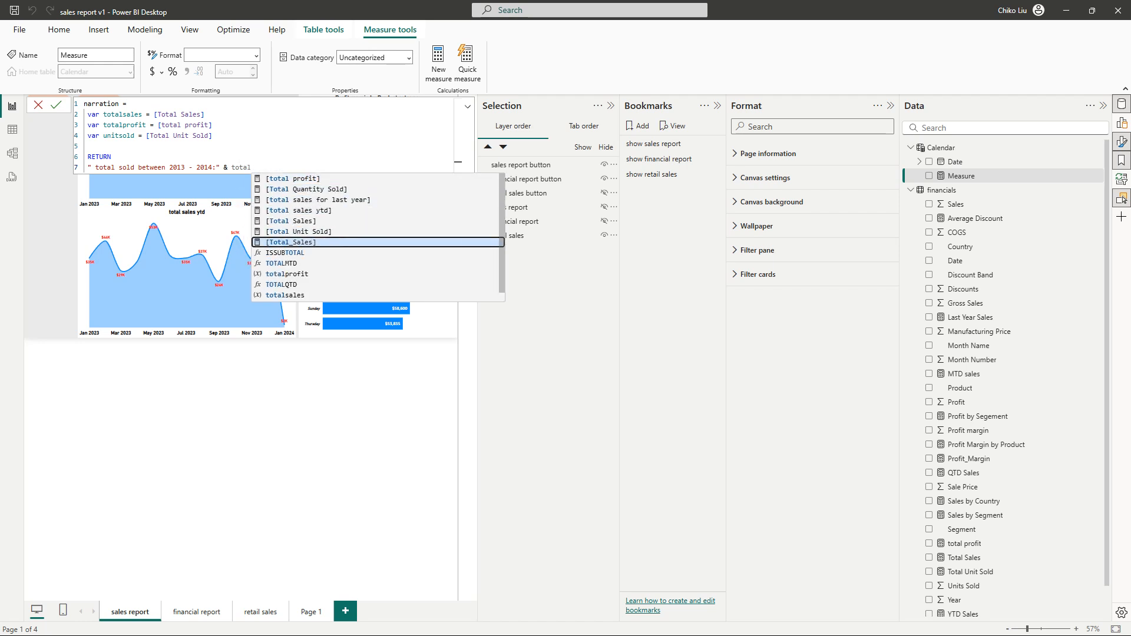
pyautogui.press('Tab')
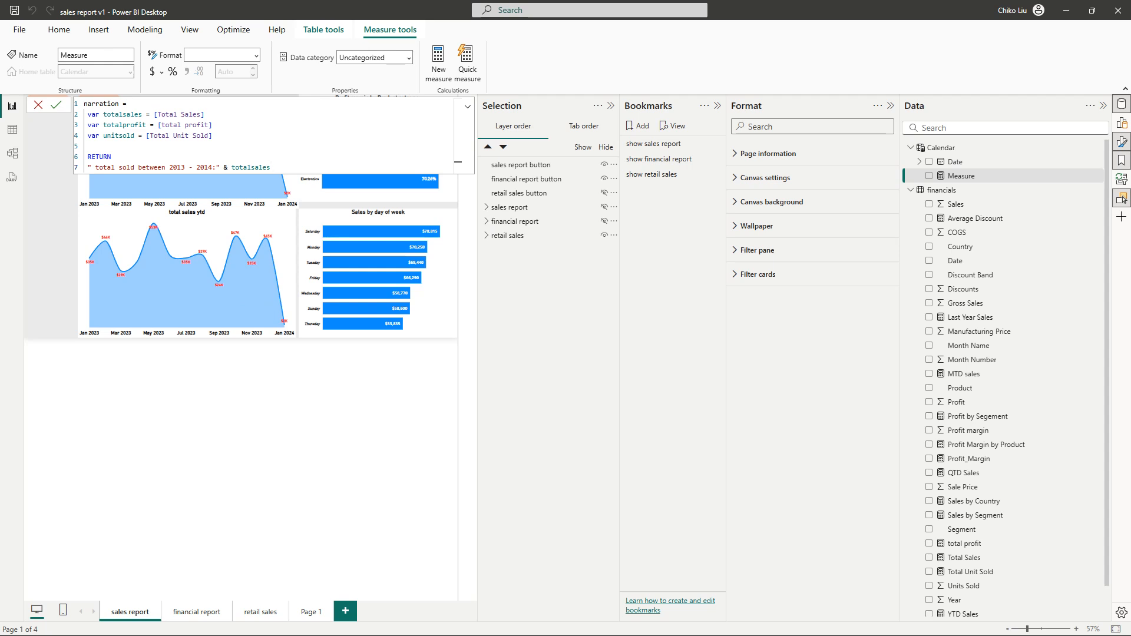
# - Duplicate the returned text line, including its totalsales variable, onto a new line directly below
pyautogui.hotkey('shift', 'Up')
pyautogui.hotkey('shift', 'Right')
pyautogui.hotkey('ctrl', 'c')
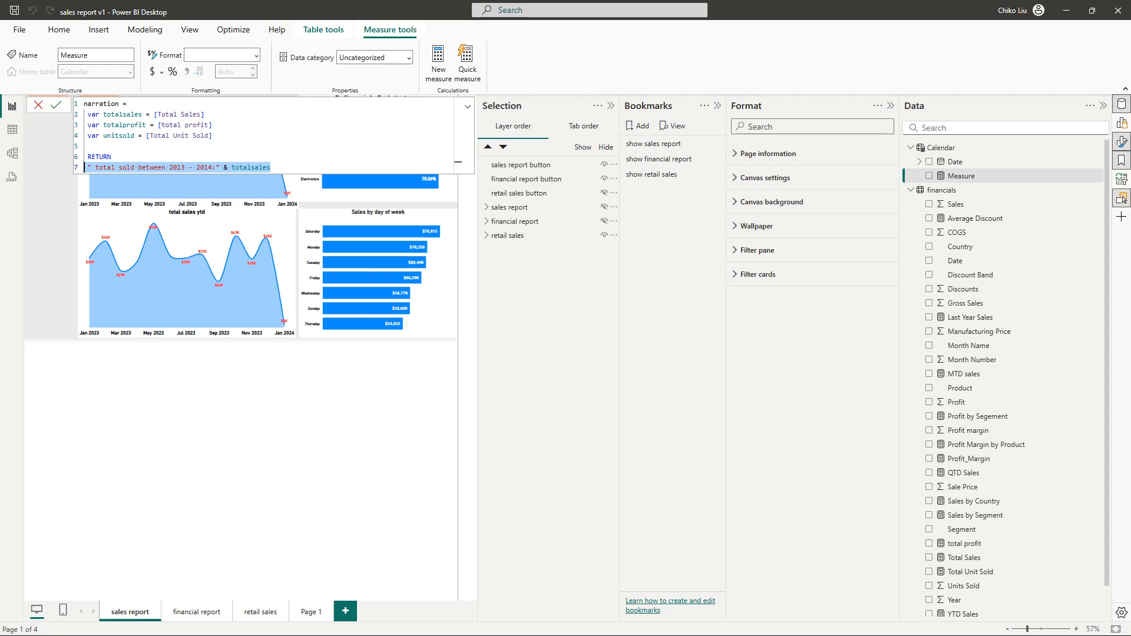
pyautogui.press('Right')
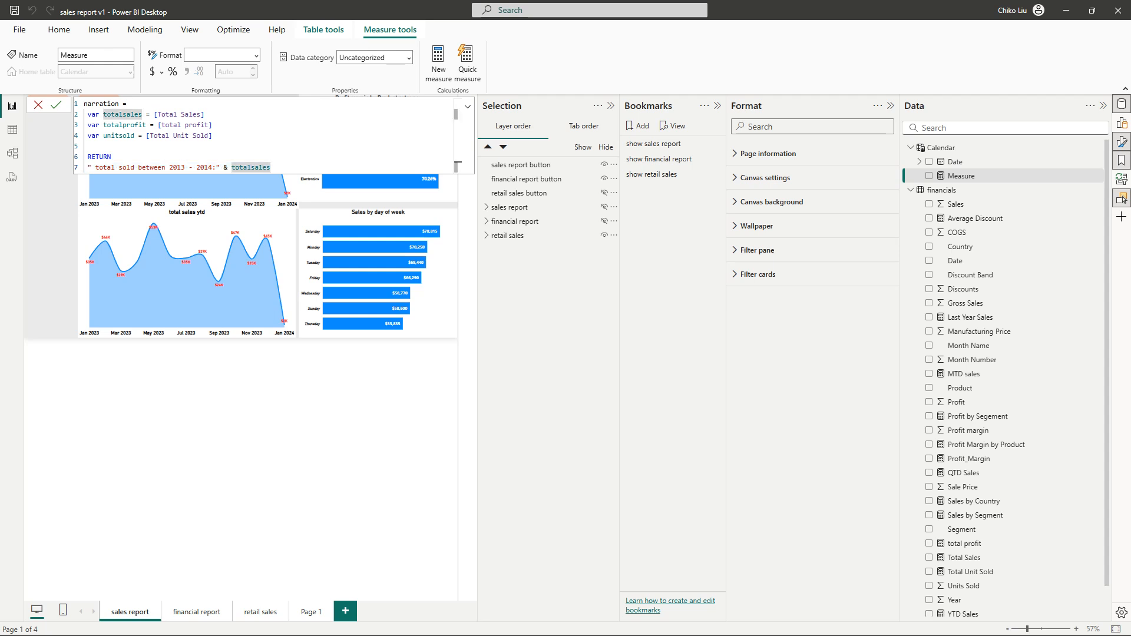
pyautogui.hotkey('shift', 'Return')
pyautogui.hotkey('ctrl', 'v')
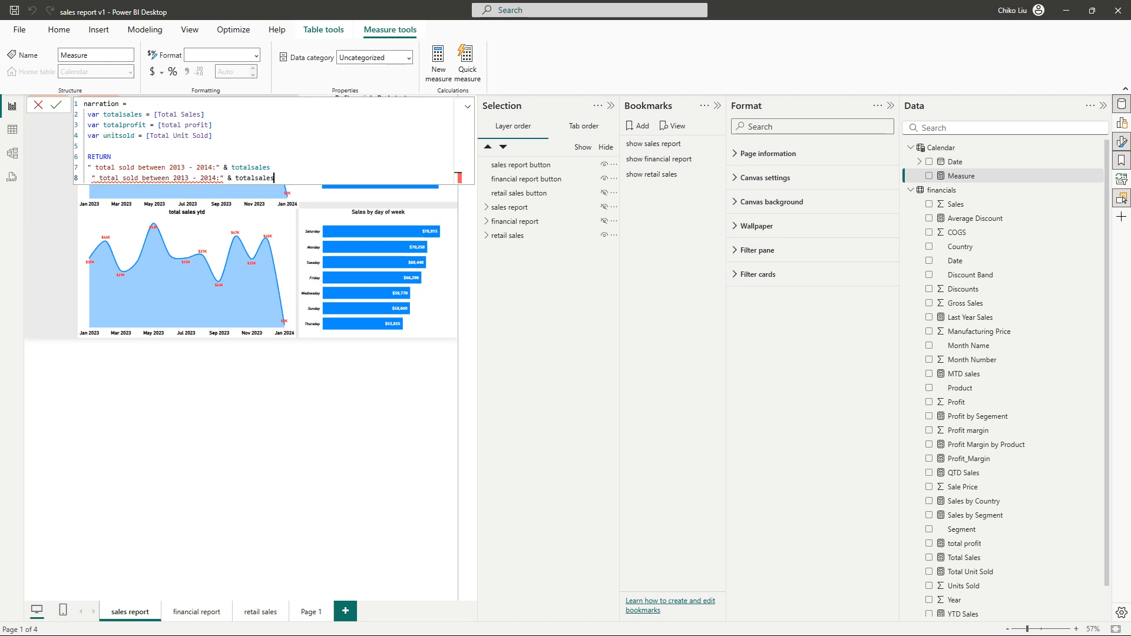
# - Append an ampersand to the end of both returned text lines
pyautogui.click(212, 178)
pyautogui.press('Up')
pyautogui.press('End')
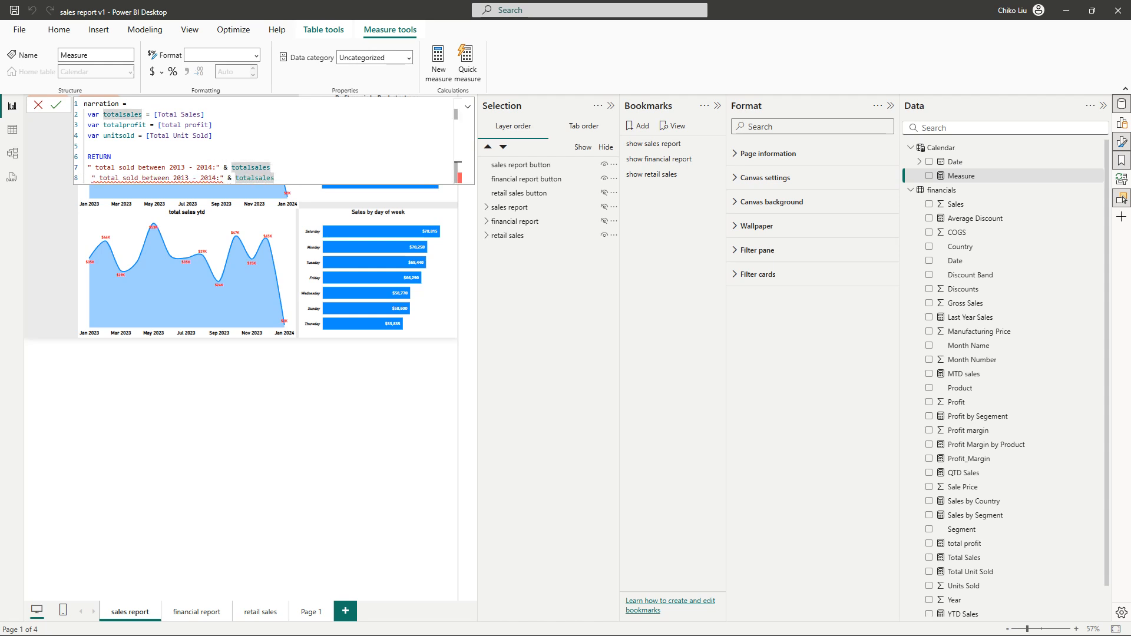
pyautogui.write('&')
pyautogui.press('Down')
pyautogui.write('&')
# - Replace "sold between 2013 - 2014" with "profit" in the second returned text string
pyautogui.press('Left')
pyautogui.press('Left')
pyautogui.press('Left')
pyautogui.press('Left')
pyautogui.press('Left')
pyautogui.press('Left')
pyautogui.press('Left')
pyautogui.press('Left')
pyautogui.press('Left')
pyautogui.press('Left')
pyautogui.press('Left')
pyautogui.press('Left')
pyautogui.press('Left')
pyautogui.press('Left')
pyautogui.press('Left')
pyautogui.press('Left')
pyautogui.press('Left')
pyautogui.press('Left')
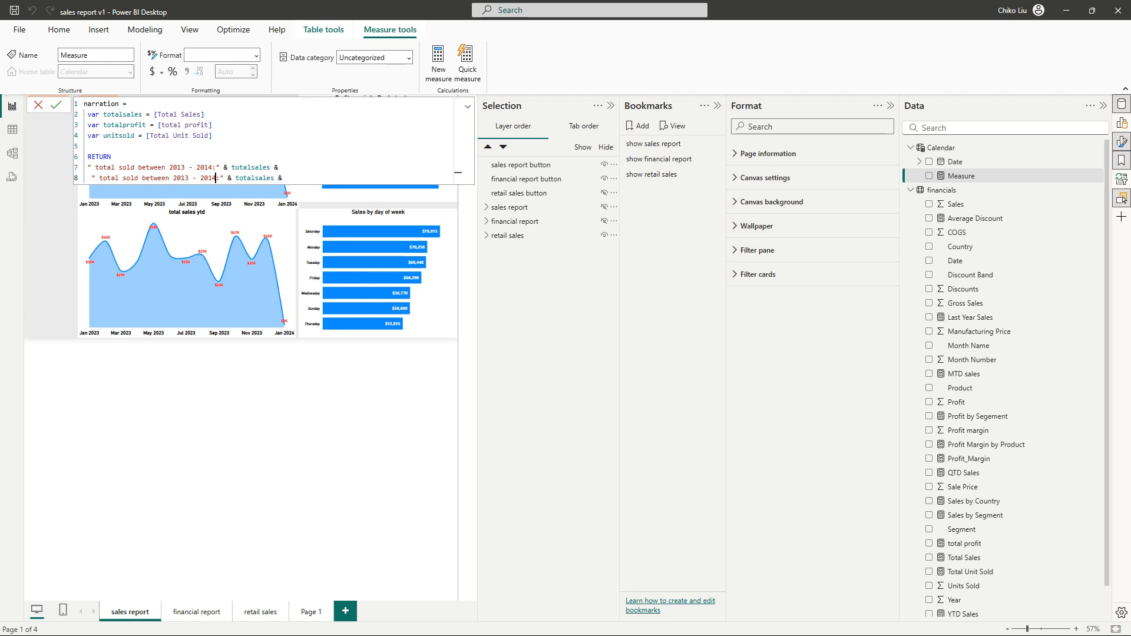
pyautogui.press('Left')
pyautogui.press('Left')
pyautogui.press('Left')
pyautogui.press('Left')
pyautogui.press('Left')
pyautogui.press('Left')
pyautogui.press('Left')
pyautogui.press('Left')
pyautogui.press('Left')
pyautogui.press('Left')
pyautogui.press('Left')
pyautogui.press('Left')
pyautogui.press('Left')
pyautogui.press('Left')
pyautogui.press('Left')
pyautogui.press('Left')
pyautogui.press('Left')
pyautogui.press('Left')
pyautogui.press('Left')
pyautogui.press('Left')
pyautogui.press('Left')
pyautogui.press('Left')
pyautogui.press('Left')
pyautogui.hotkey('ctrl', 'shift', 'Right')
pyautogui.hotkey('ctrl', 'shift', 'Right')
pyautogui.hotkey('ctrl', 'shift', 'Right')
pyautogui.hotkey('ctrl', 'shift', 'Right')
pyautogui.hotkey('ctrl', 'shift', 'Right')
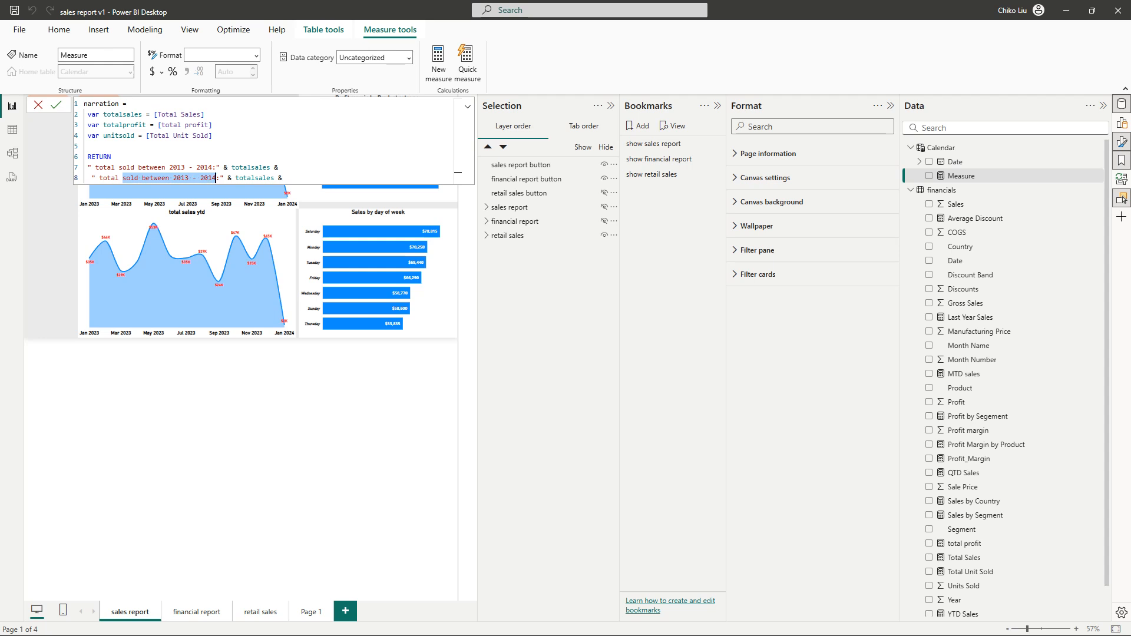
pyautogui.write('profit')
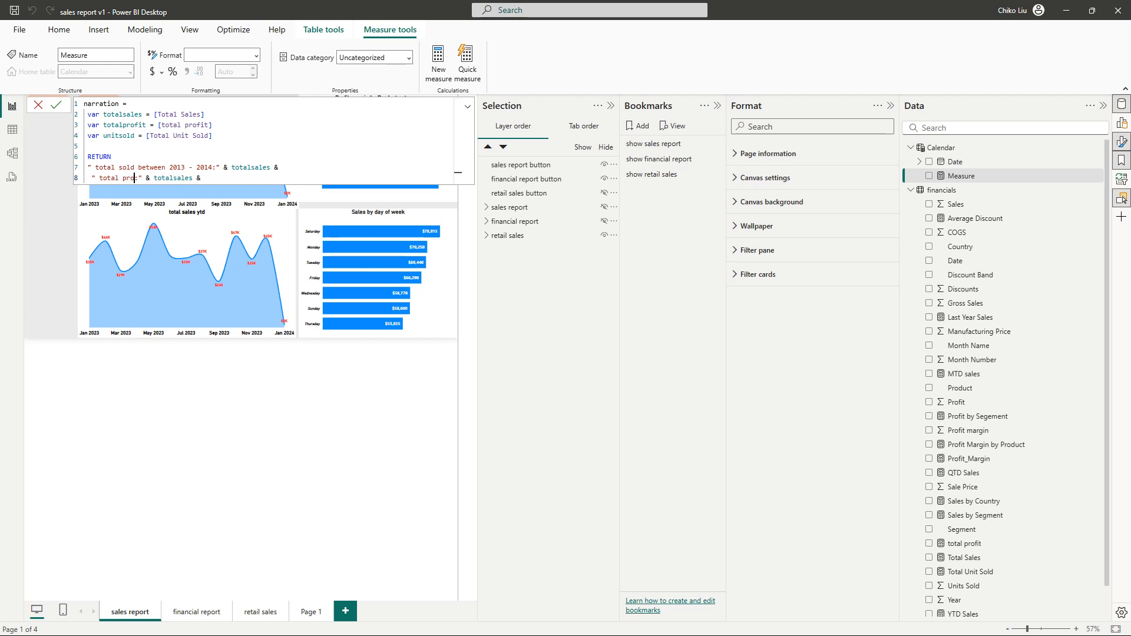
# - Paste the copied returned text line, including its totalsales variable, as a third line at the end of the measure
pyautogui.press('Right')
pyautogui.press('Right')
pyautogui.press('Right')
pyautogui.press('Right')
pyautogui.press('Right')
pyautogui.press('Right')
pyautogui.press('Right')
pyautogui.press('Right')
pyautogui.press('Right')
pyautogui.press('Right')
pyautogui.press('Right')
pyautogui.press('Right')
pyautogui.press('Right')
pyautogui.press('Right')
pyautogui.press('Right')
pyautogui.press('Right')
pyautogui.hotkey('shift', 'Return')
pyautogui.hotkey('ctrl', 'v')
# - Replace "sold between 2013 - 2014" with "unit sold" in the third returned text string
pyautogui.press('Left')
pyautogui.press('Left')
pyautogui.press('Left')
pyautogui.press('Left')
pyautogui.press('Left')
pyautogui.press('Left')
pyautogui.press('Left')
pyautogui.press('Left')
pyautogui.press('Left')
pyautogui.press('Left')
pyautogui.press('Left')
pyautogui.press('Left')
pyautogui.press('Left')
pyautogui.press('Left')
pyautogui.hotkey('ctrl', 'shift', 'Left')
pyautogui.hotkey('ctrl', 'shift', 'Left')
pyautogui.hotkey('ctrl', 'shift', 'Left')
pyautogui.hotkey('ctrl', 'shift', 'Left')
pyautogui.hotkey('ctrl', 'shift', 'Left')
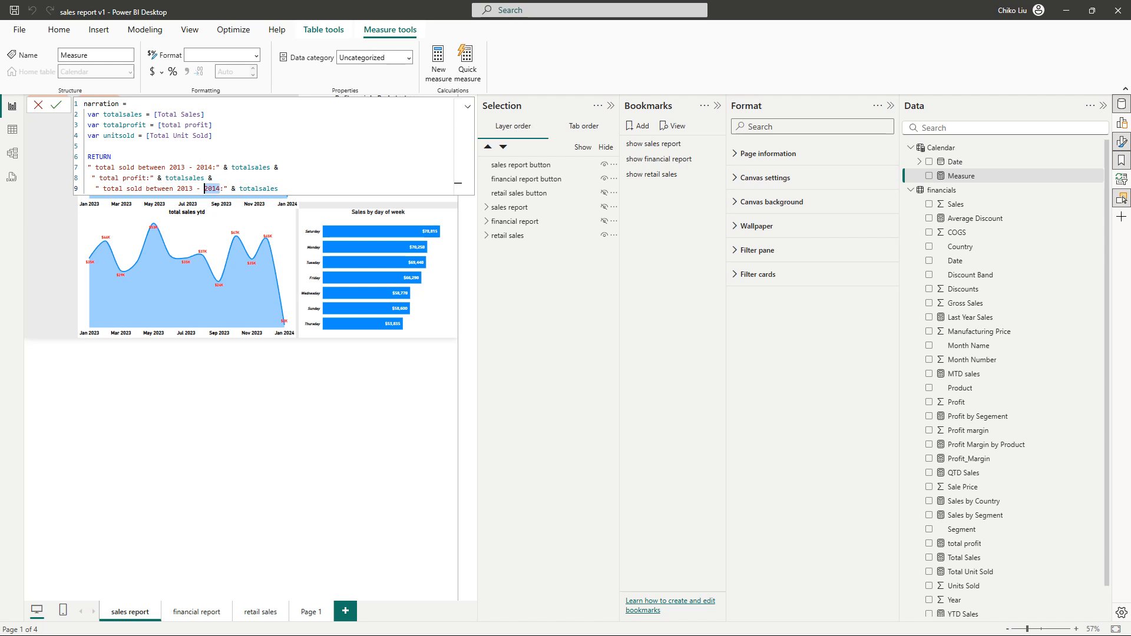
pyautogui.write('unit sold')
# - Replace the totalsales variable with unitsold at the end of the third returned line
pyautogui.press('Right')
pyautogui.press('Right')
pyautogui.press('Right')
pyautogui.hotkey('ctrl', 'shift', 'Right')
pyautogui.write('unitsold')
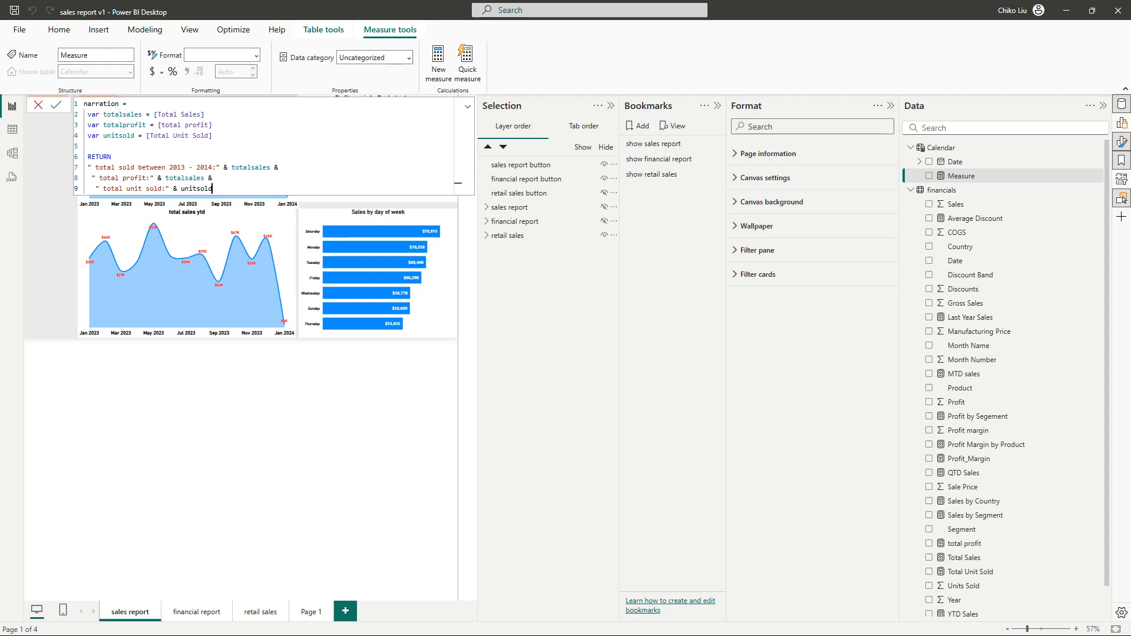
# - Replace totalsales with the totalprofit variable in the second returned line and commit the narration measure
pyautogui.press('Up')
pyautogui.press('Left')
pyautogui.hotkey('ctrl', 'shift', 'Left')
pyautogui.write('tot')
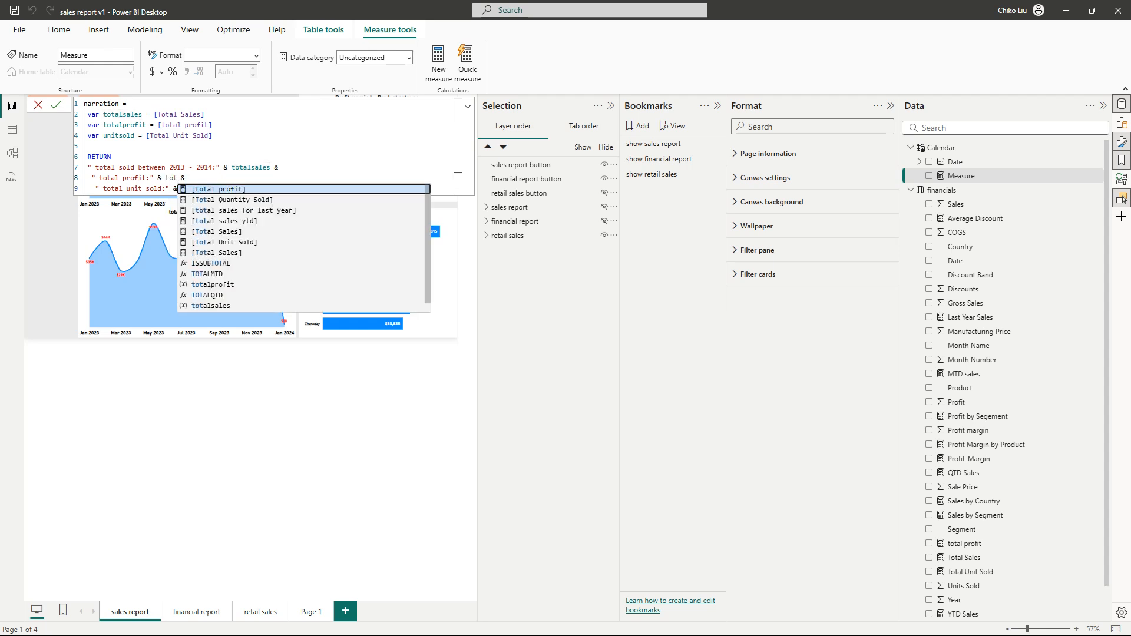
pyautogui.press('Up')
pyautogui.press('Up')
pyautogui.press('Up')
pyautogui.press('Up')
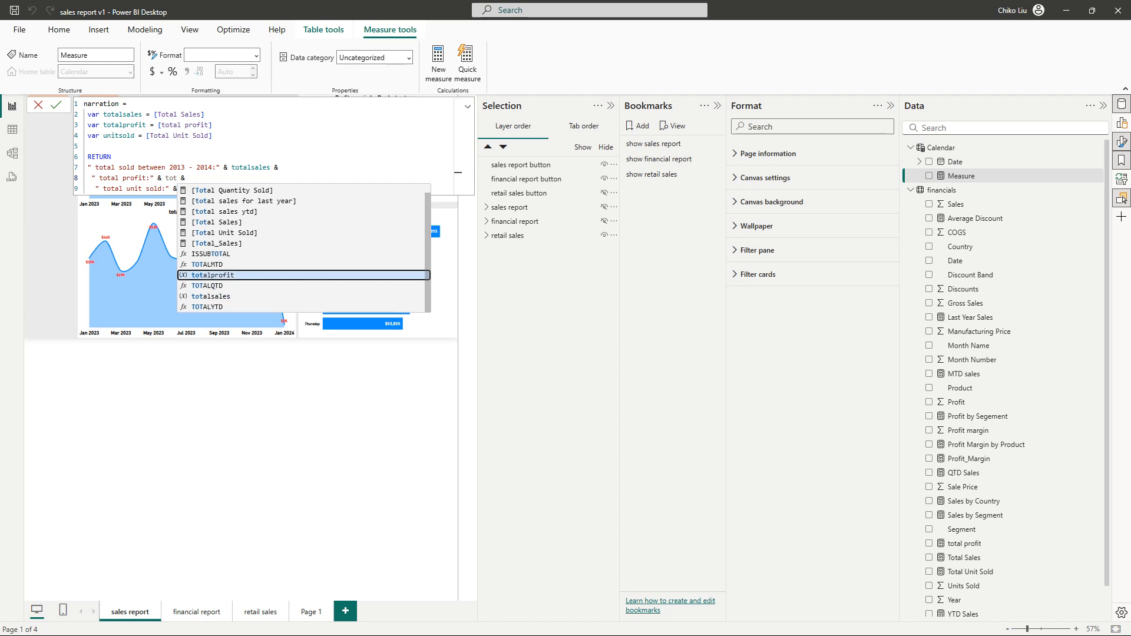
pyautogui.press('Tab')
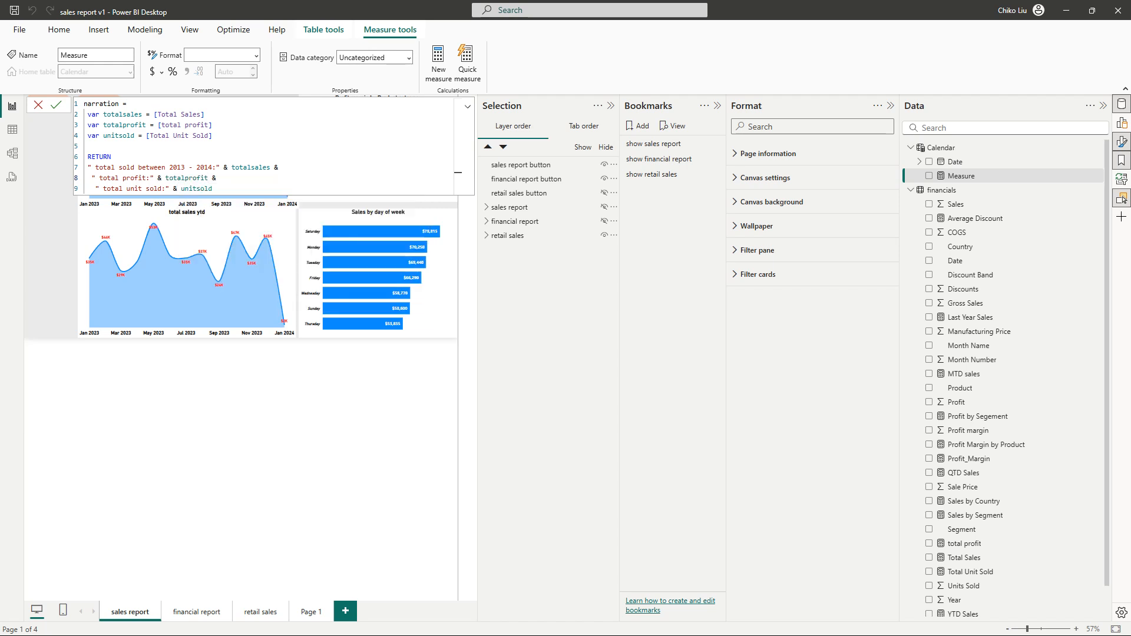
pyautogui.press('Return')
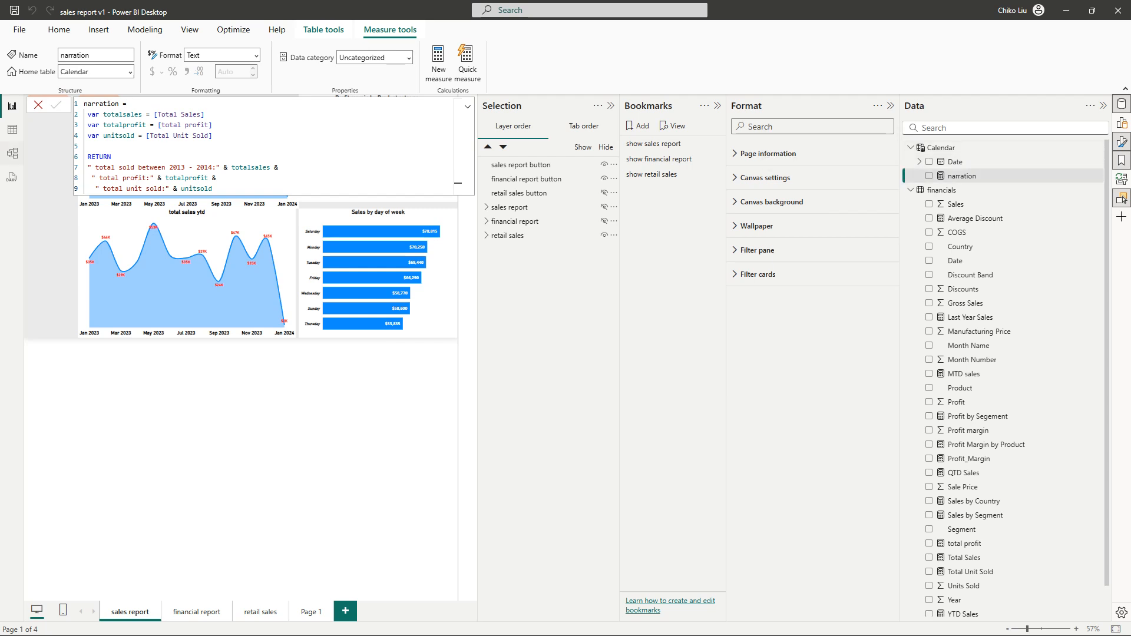
# - Change the narration measure's home table to financials in the model view
pyautogui.click(13, 154)
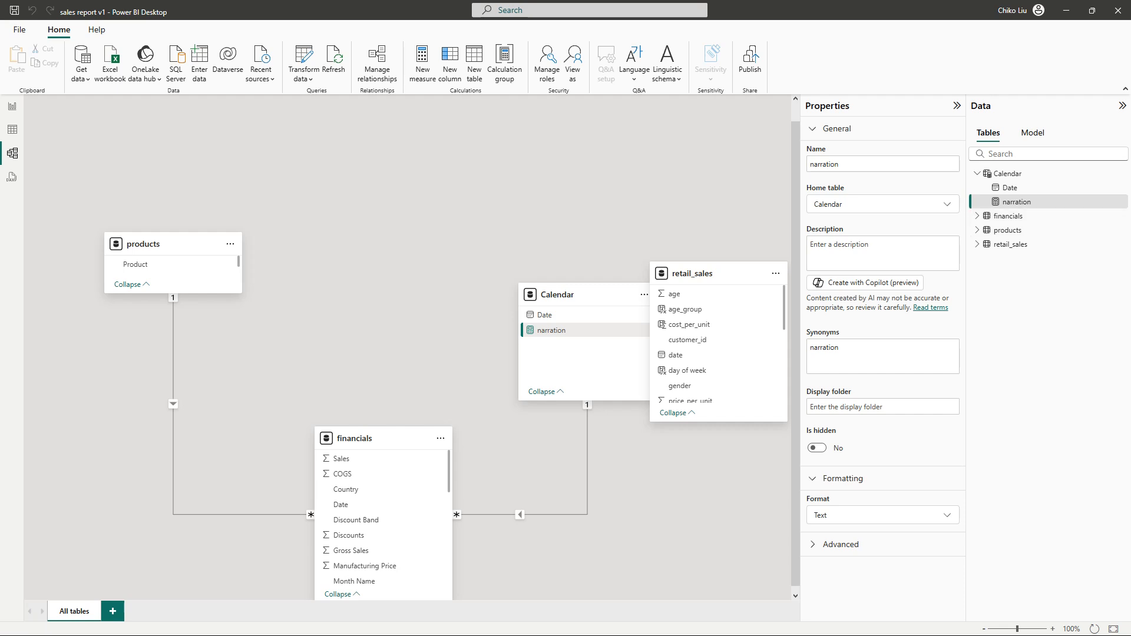
pyautogui.click(882, 204)
pyautogui.click(883, 245)
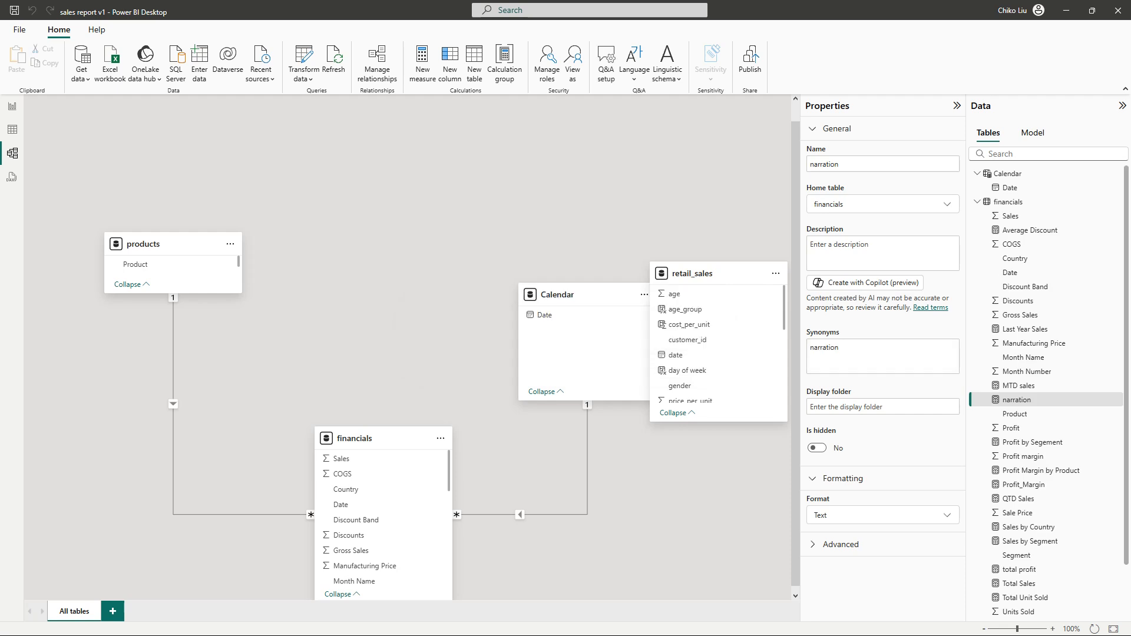
# - Add the narration measure to the sales report page as a card and widen the card
pyautogui.click(12, 106)
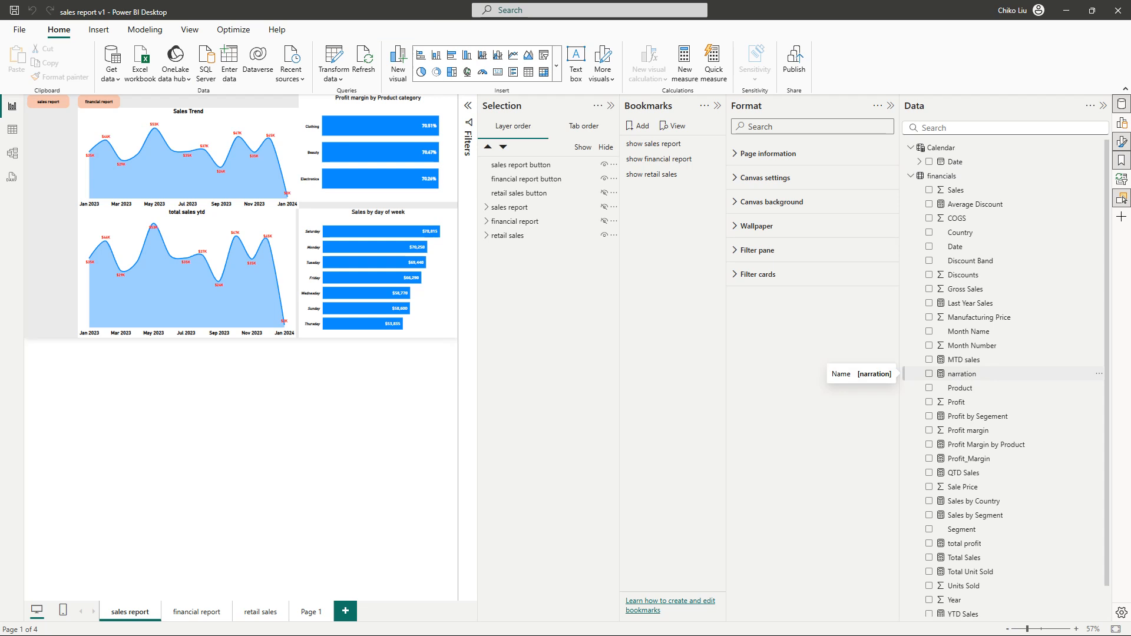
pyautogui.click(929, 373)
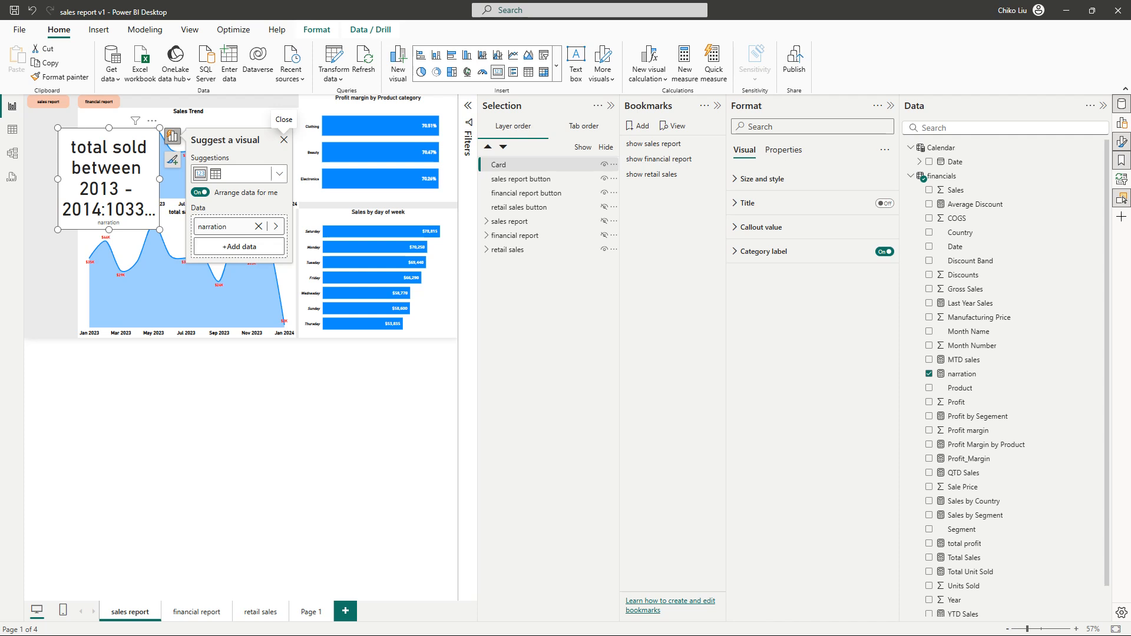
pyautogui.click(284, 140)
pyautogui.moveTo(336, 179); pyautogui.dragTo(359, 179)
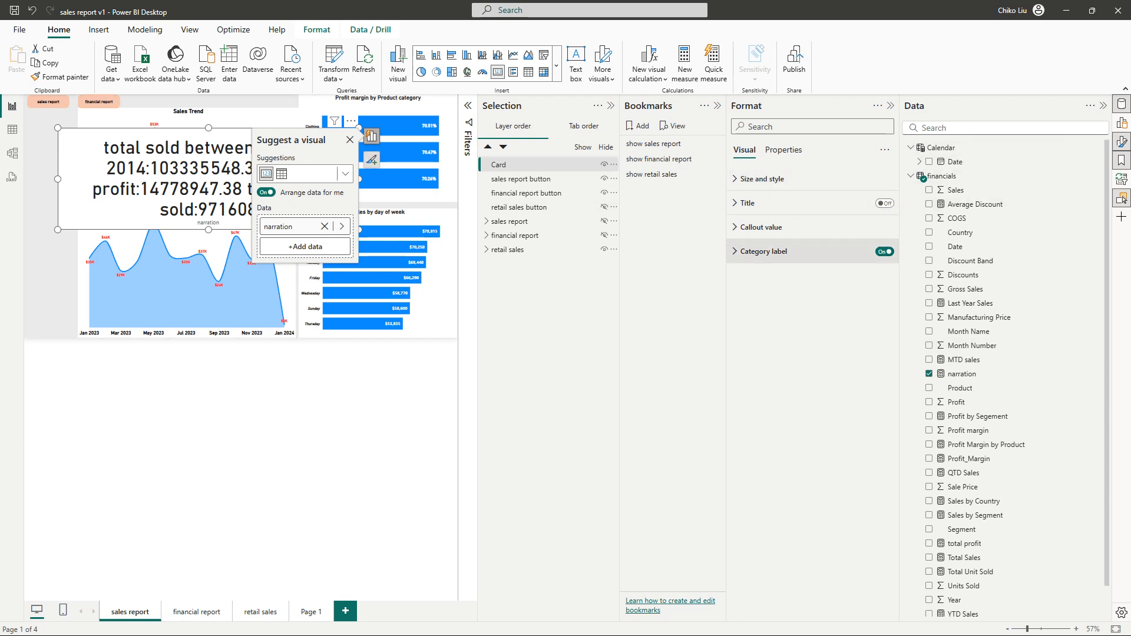
# - Turn off the narration card's category label and reduce its callout value font size to 32
pyautogui.click(800, 251)
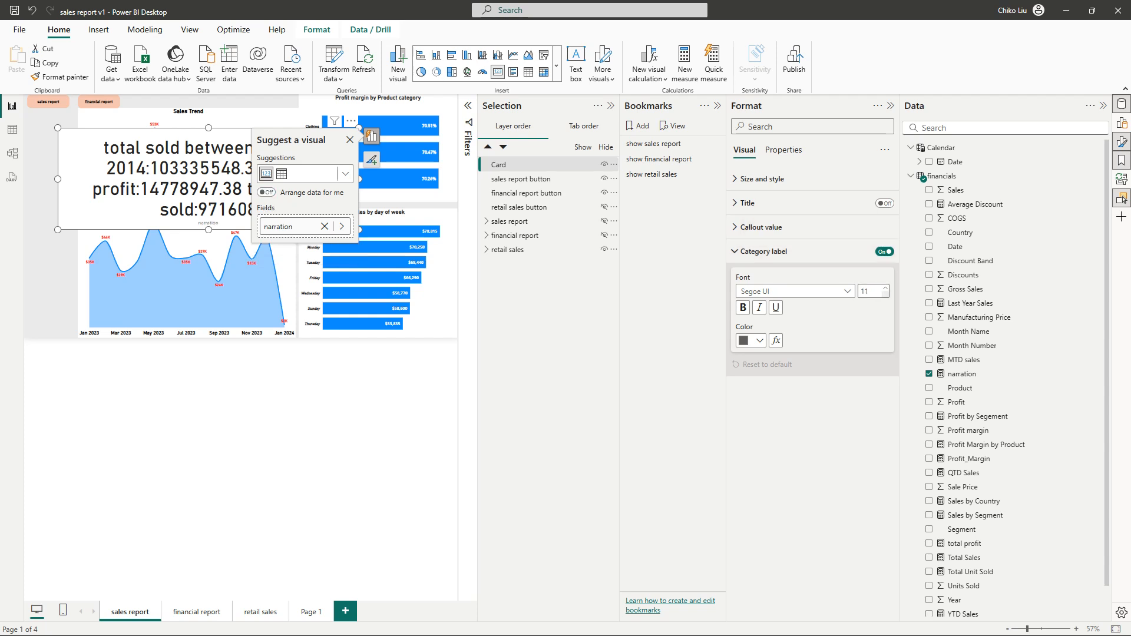
pyautogui.click(884, 252)
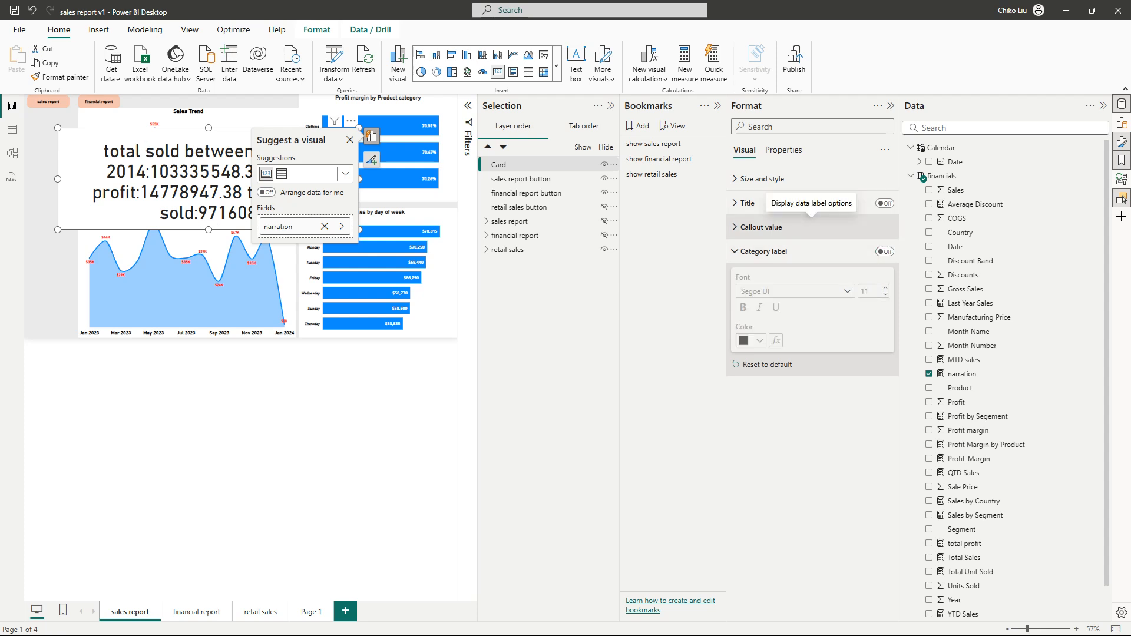
pyautogui.click(762, 227)
pyautogui.click(885, 270)
pyautogui.click(885, 270)
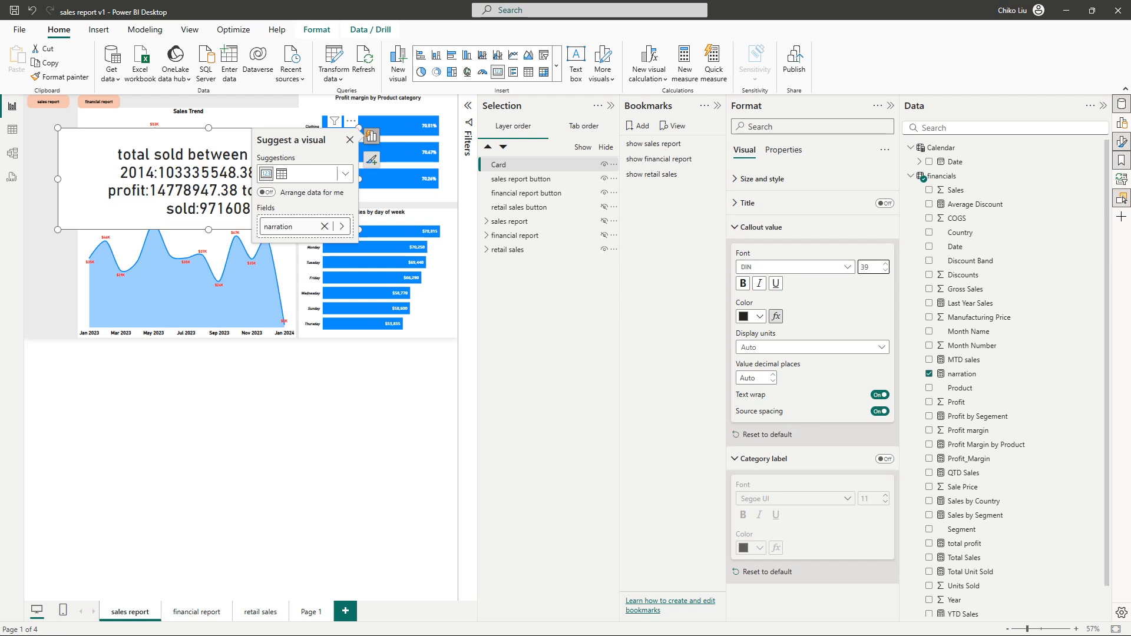
pyautogui.click(759, 316)
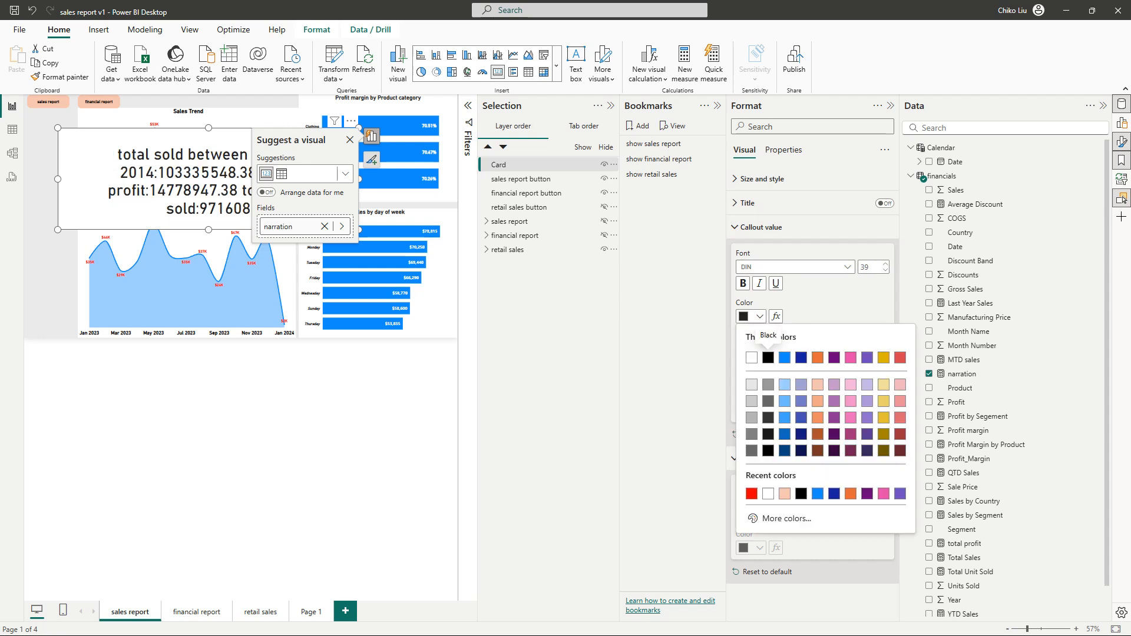
pyautogui.click(885, 271)
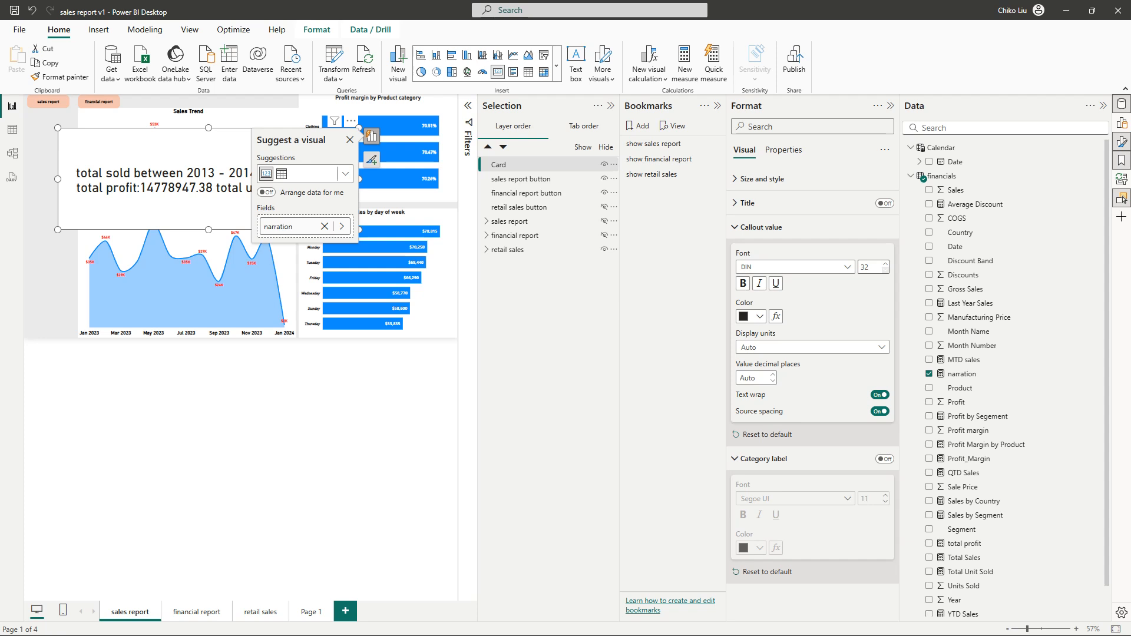
pyautogui.moveTo(200, 206); pyautogui.dragTo(185, 211)
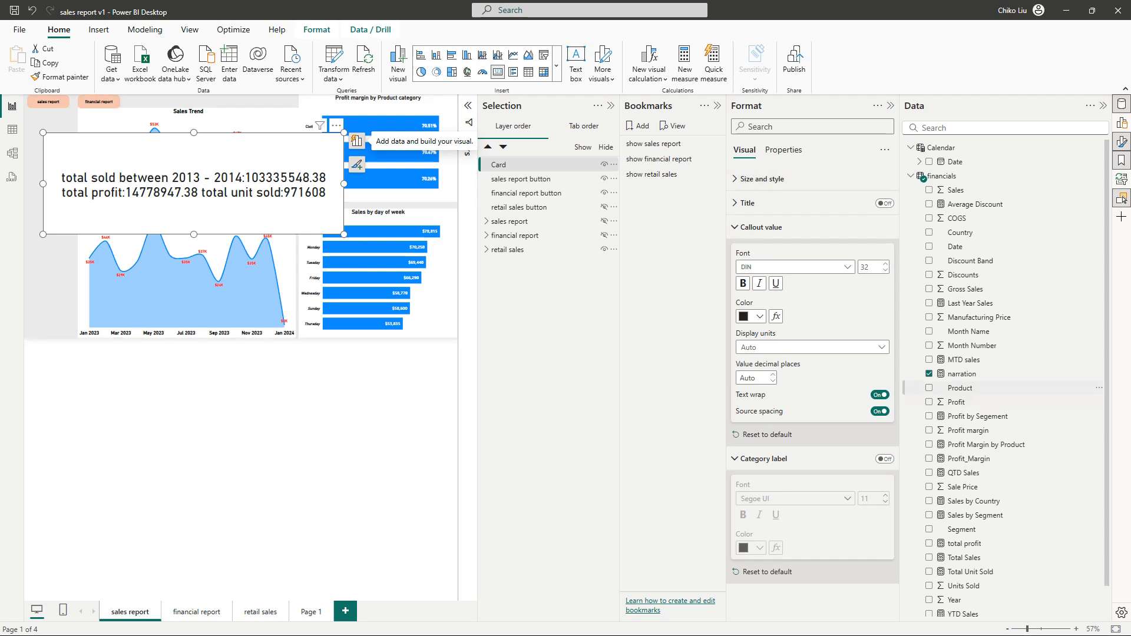
# - Insert an asterisk at the start of all three returned text strings in the narration measure and commit it
pyautogui.click(966, 374)
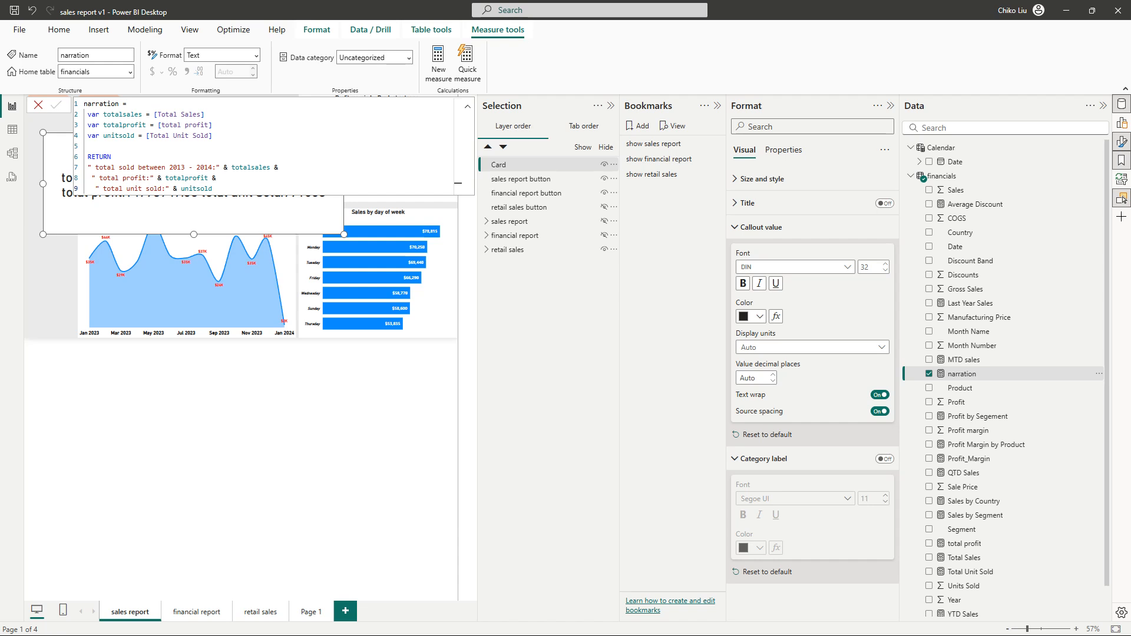
pyautogui.click(90, 167)
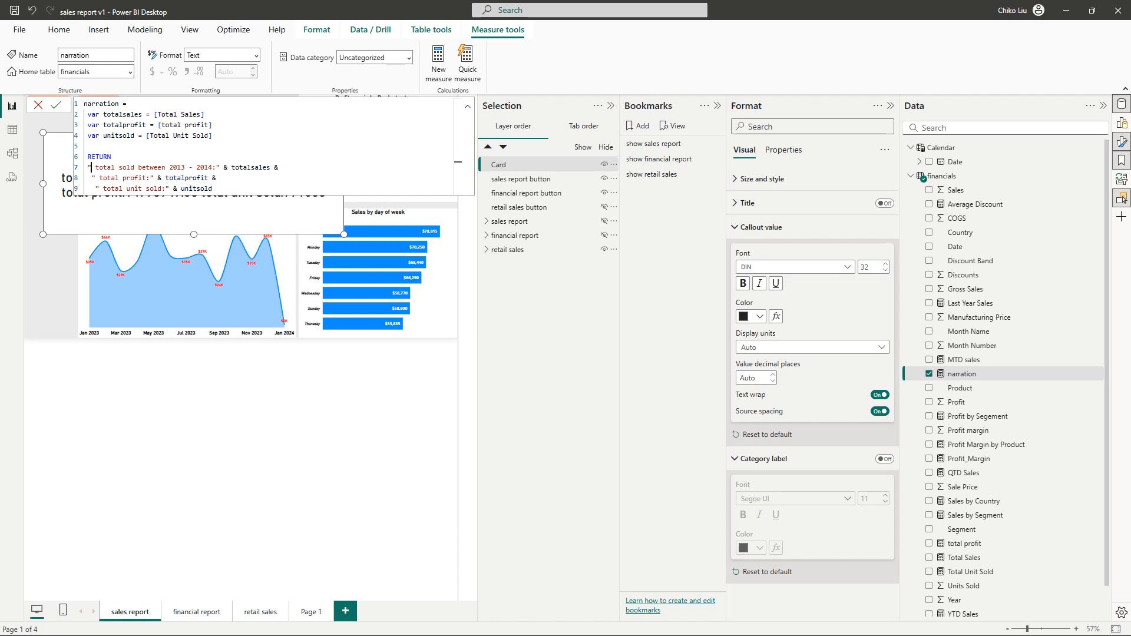
pyautogui.write('*')
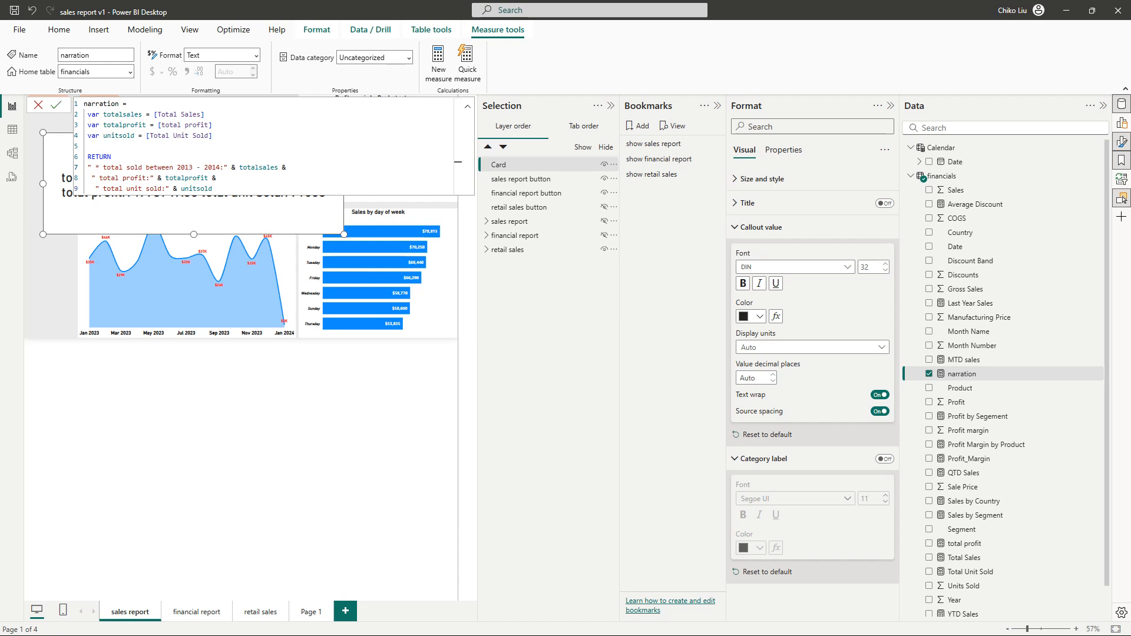
pyautogui.click(96, 178)
pyautogui.write('*')
pyautogui.click(94, 168)
pyautogui.press('BackSpace')
pyautogui.click(99, 188)
pyautogui.write('*')
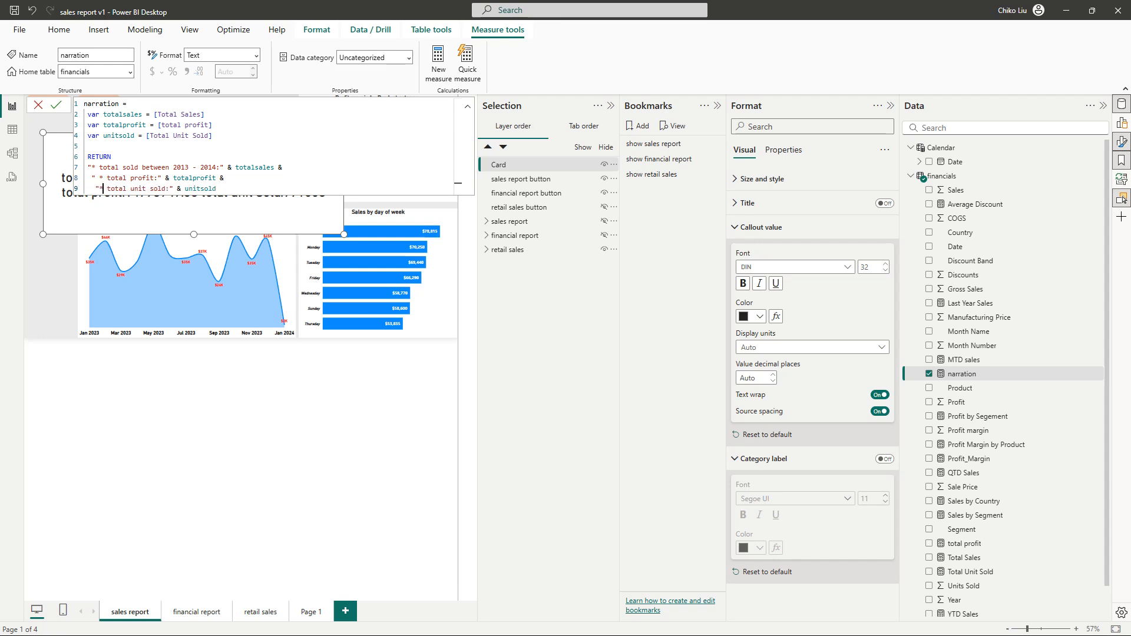
pyautogui.click(56, 104)
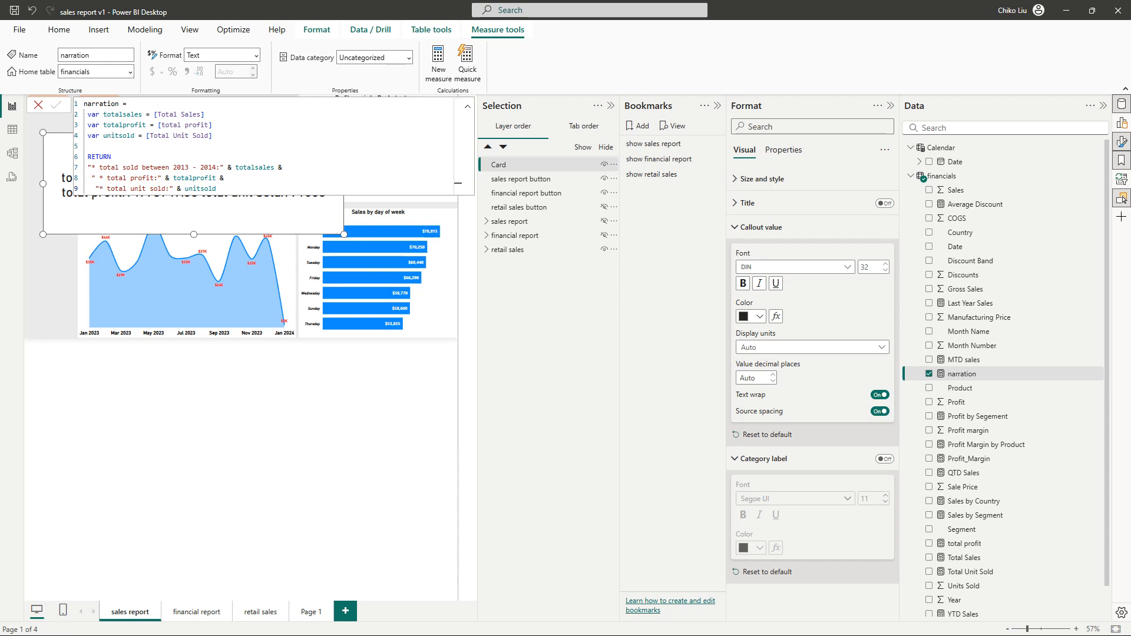
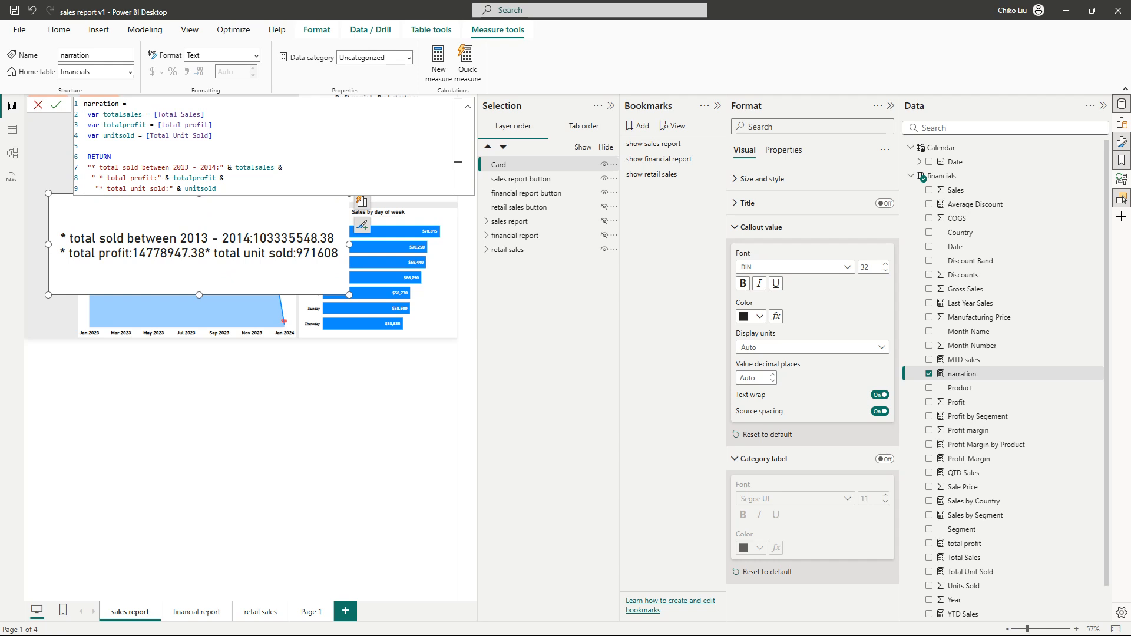
# - Append UNICHAR(10) and an ampersand to the first returned line of the narration measure, and commit the formula
pyautogui.write('Un')
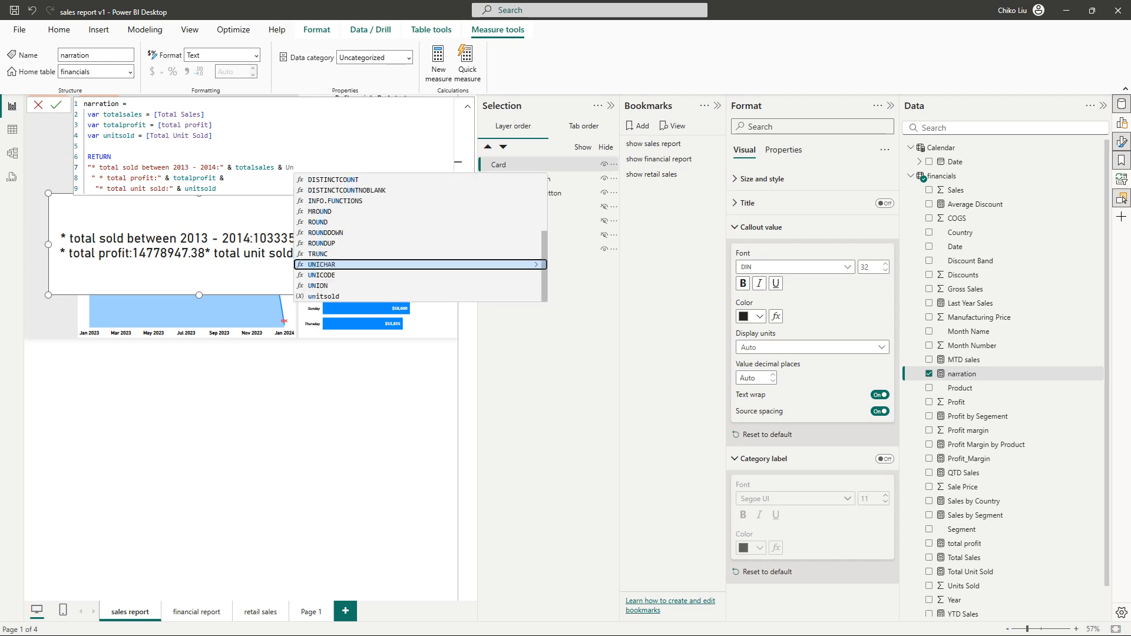
pyautogui.press('Tab')
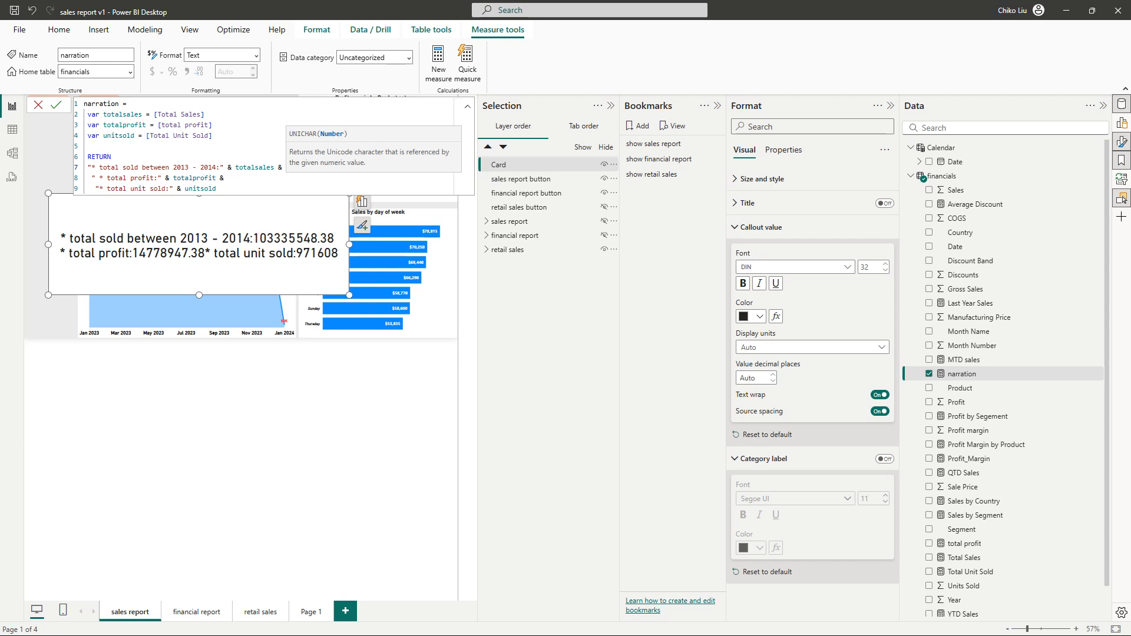
pyautogui.write('10')
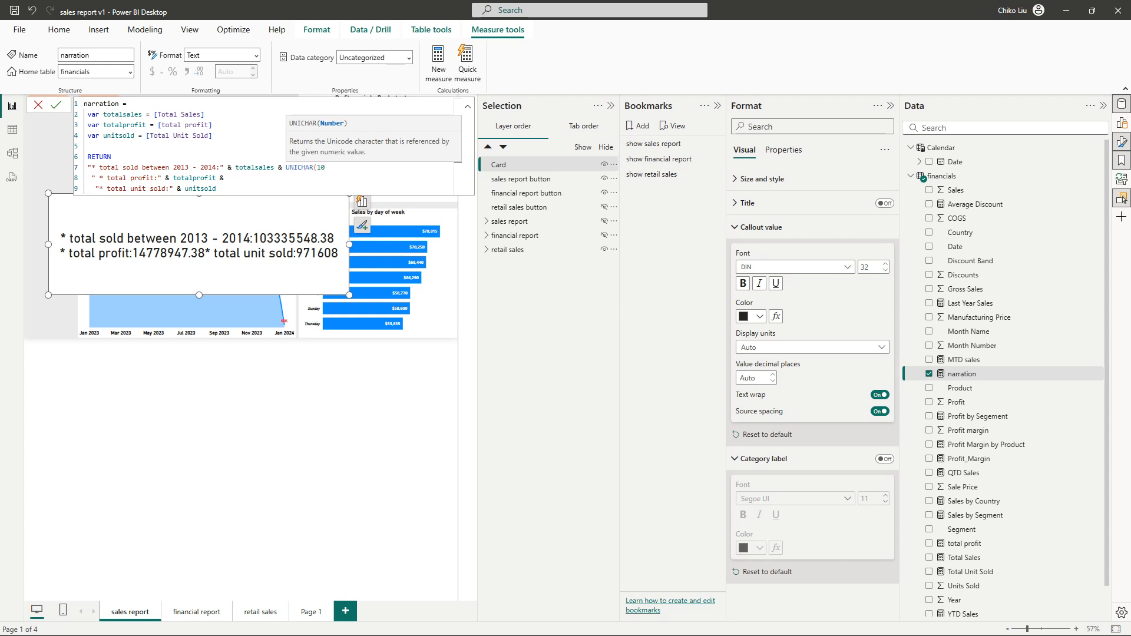
pyautogui.write(')')
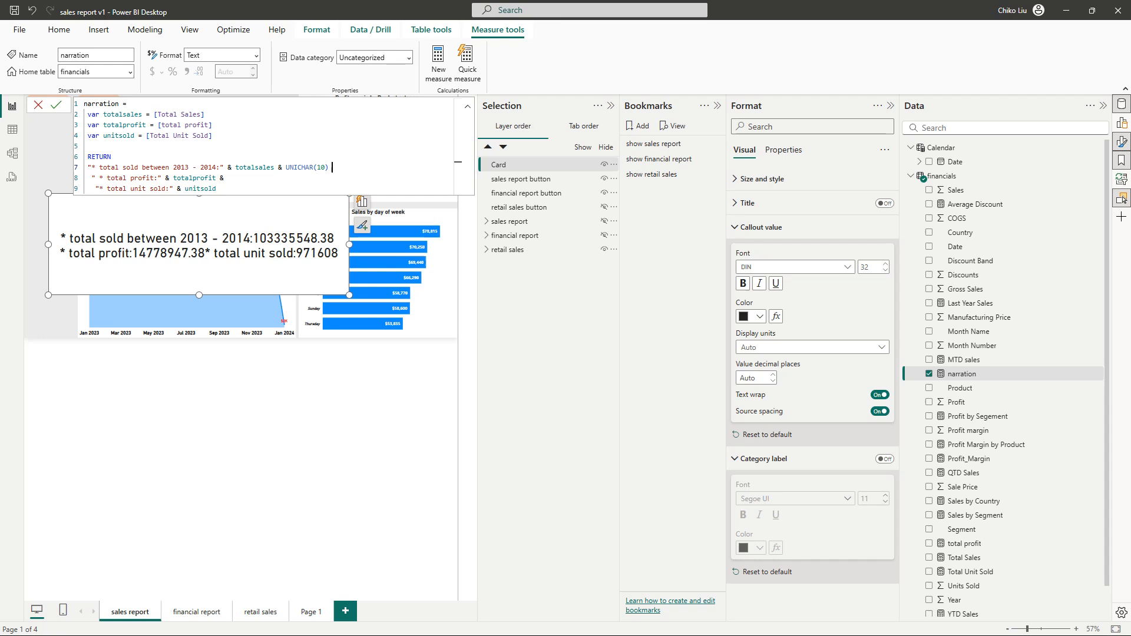
pyautogui.write(' *')
pyautogui.press('BackSpace')
pyautogui.write('&')
pyautogui.click(56, 105)
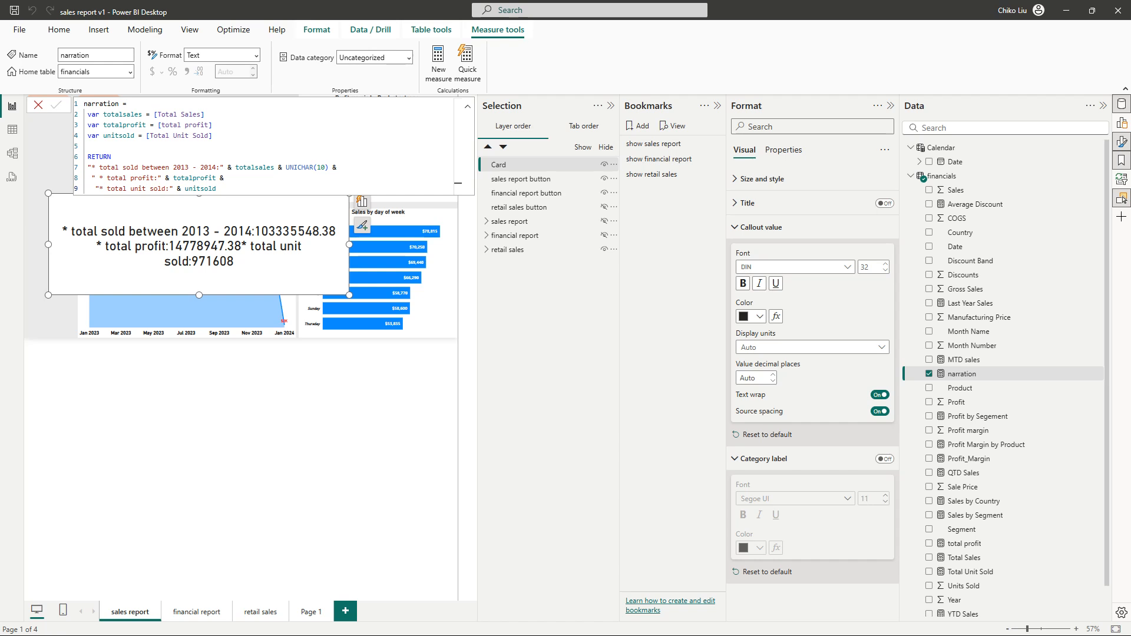
# - Copy the UNICHAR(10) line break with its ampersand to the end of the total profit line and commit the measure
pyautogui.moveTo(278, 167); pyautogui.dragTo(337, 168)
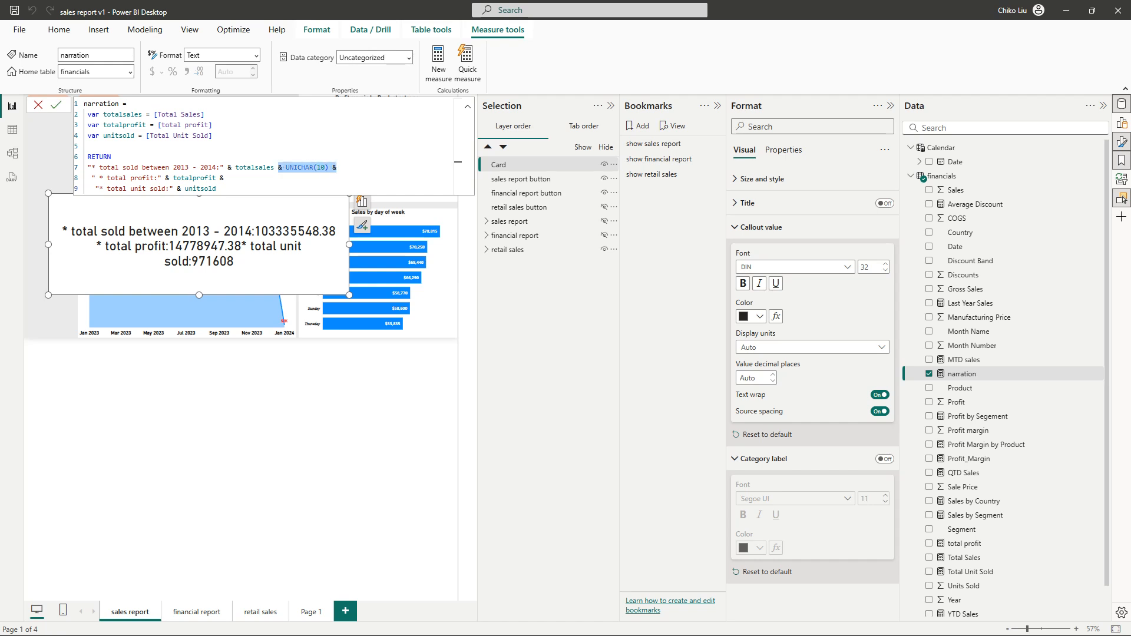
pyautogui.click(280, 168)
pyautogui.moveTo(281, 167); pyautogui.dragTo(337, 167)
pyautogui.hotkey('ctrl', 'c')
pyautogui.click(224, 178)
pyautogui.hotkey('ctrl', 'v')
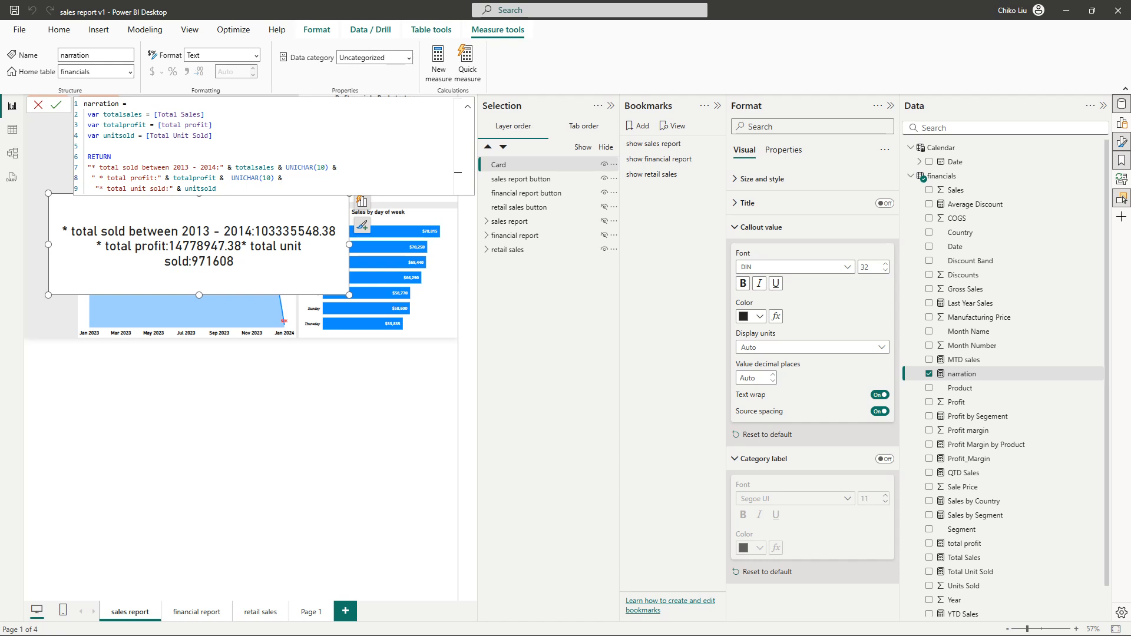
pyautogui.press('Return')
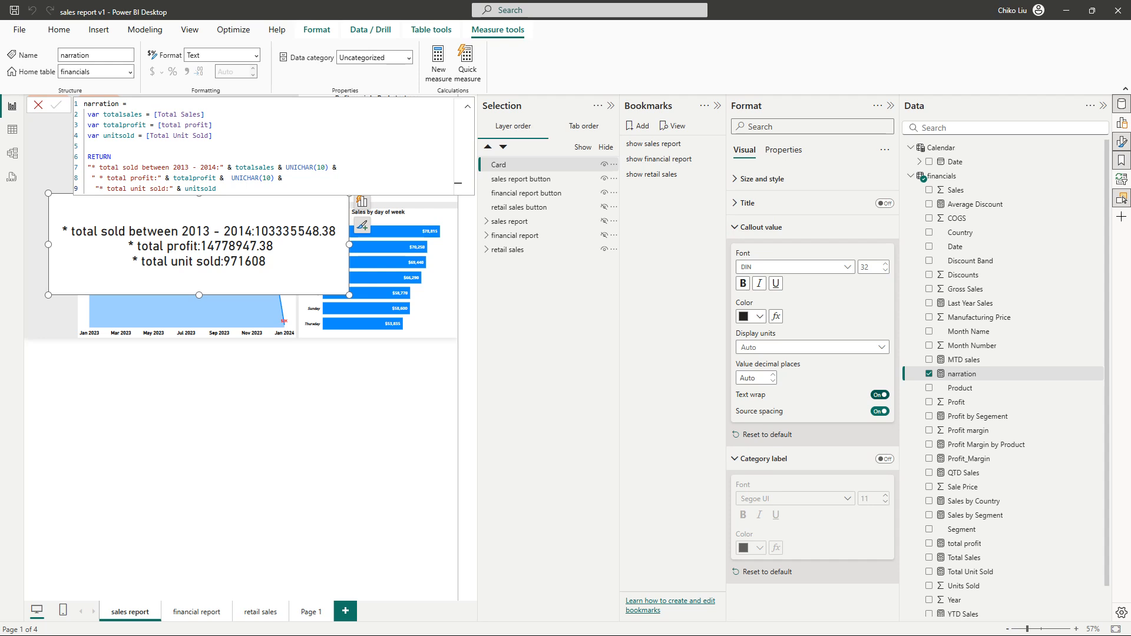
pyautogui.click(880, 394)
pyautogui.click(881, 394)
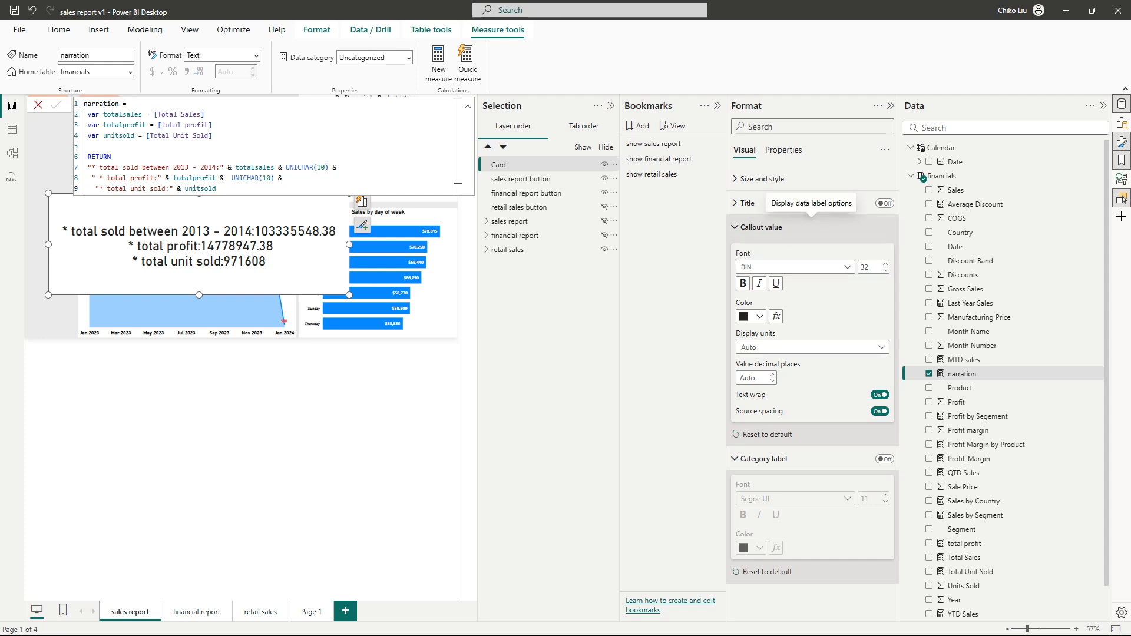
pyautogui.click(761, 227)
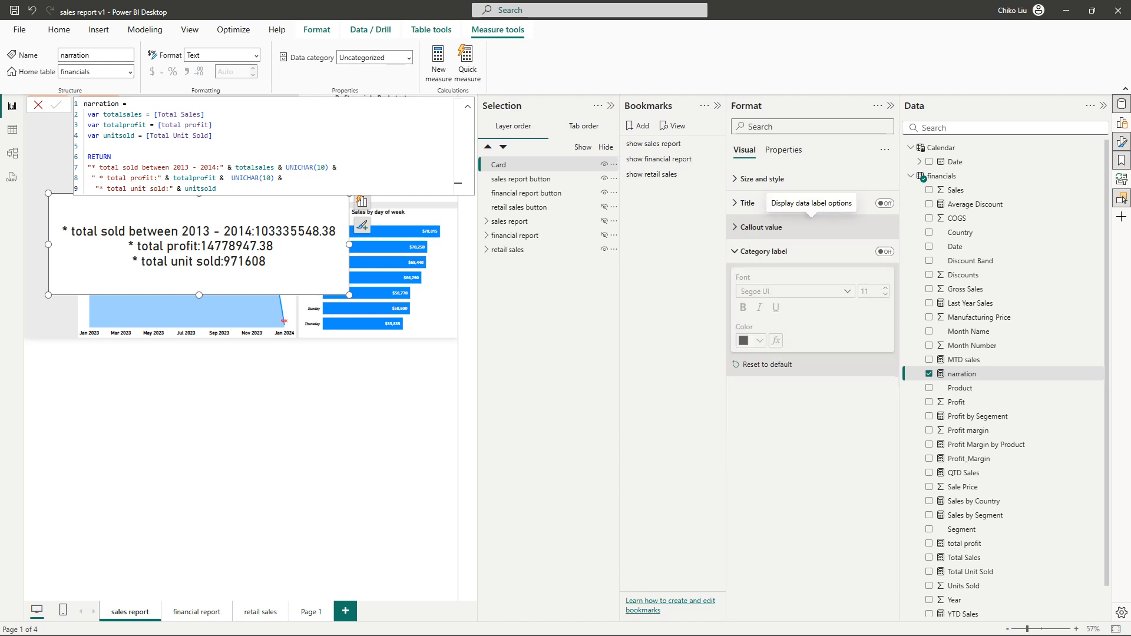
pyautogui.click(761, 227)
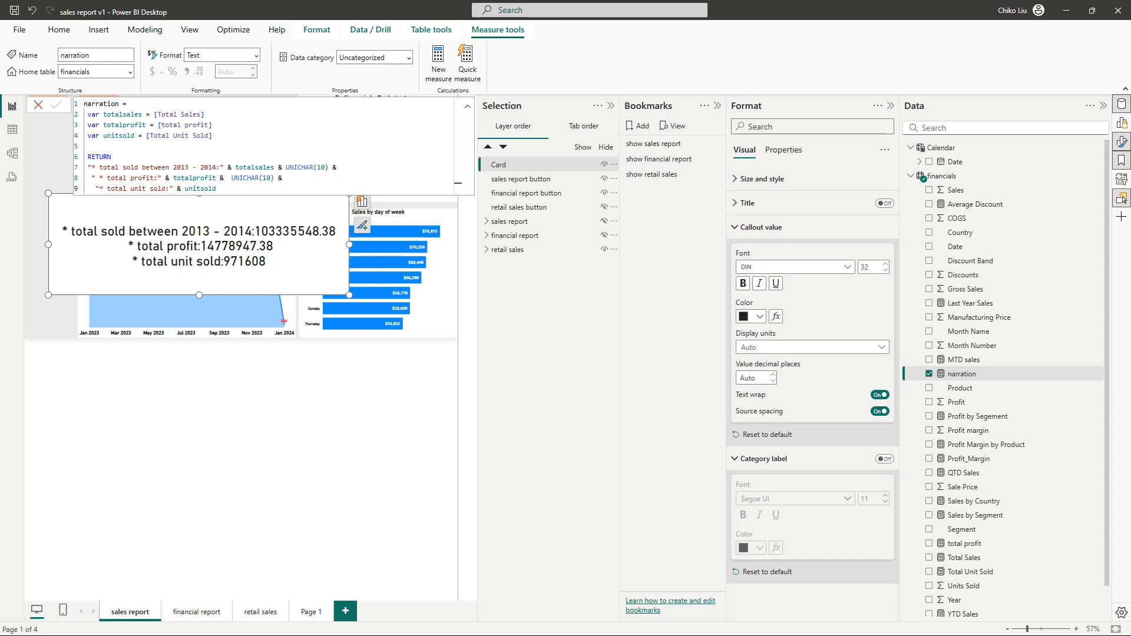
# - Strip the indentation before the returned text strings in the narration measure, commit it, and widen the narration card
pyautogui.press('BackSpace')
pyautogui.press('BackSpace')
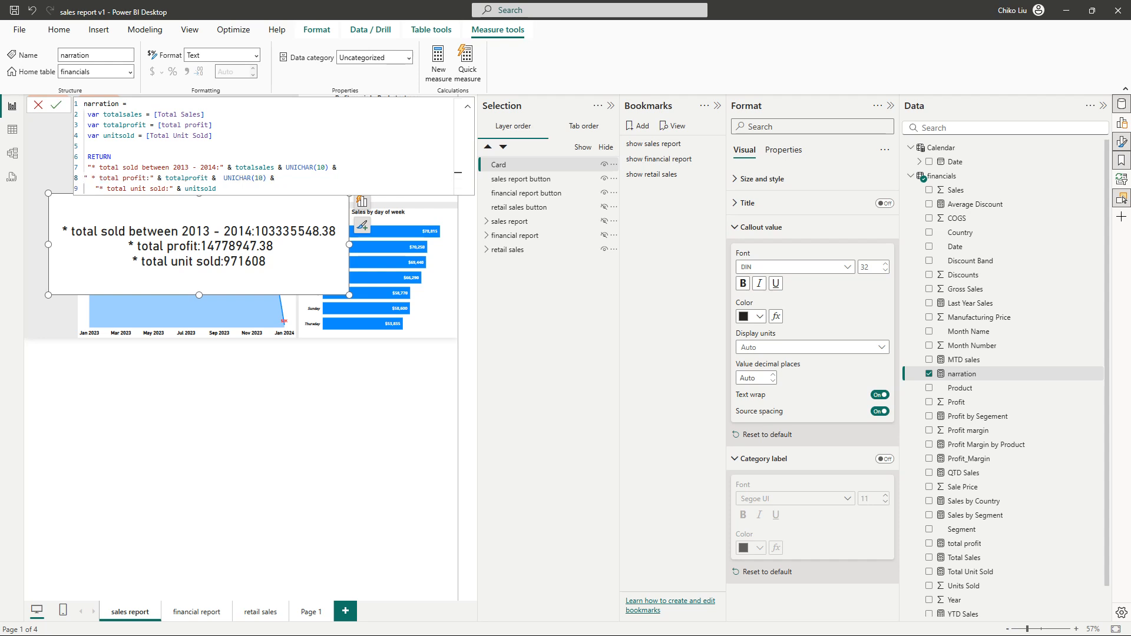
pyautogui.click(88, 167)
pyautogui.press('BackSpace')
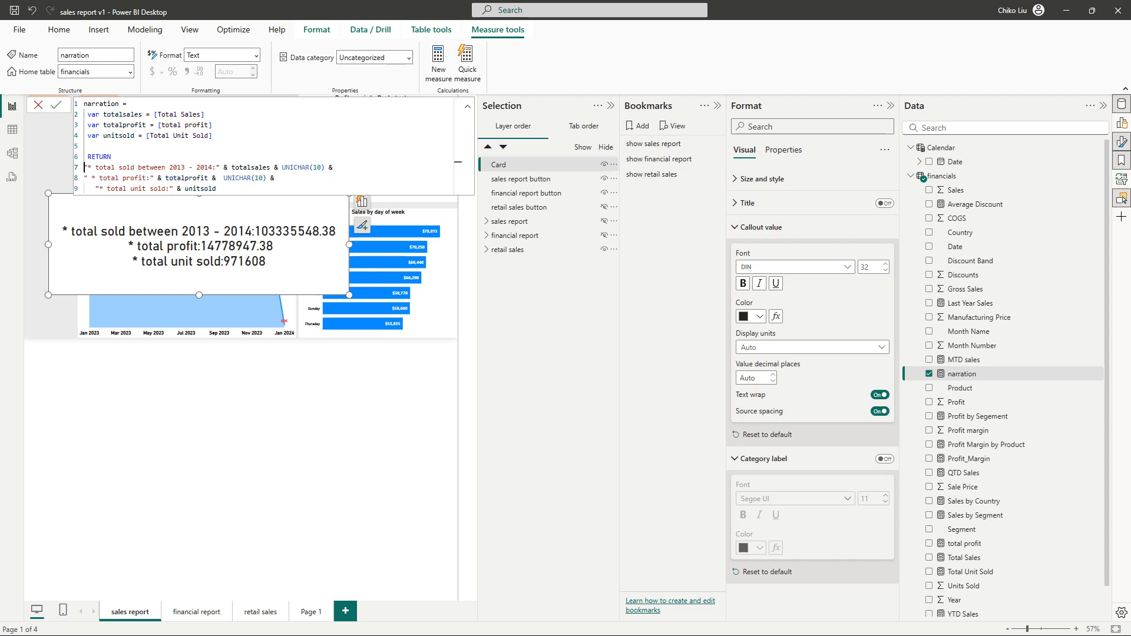
pyautogui.moveTo(96, 188); pyautogui.dragTo(83, 189)
pyautogui.press('BackSpace')
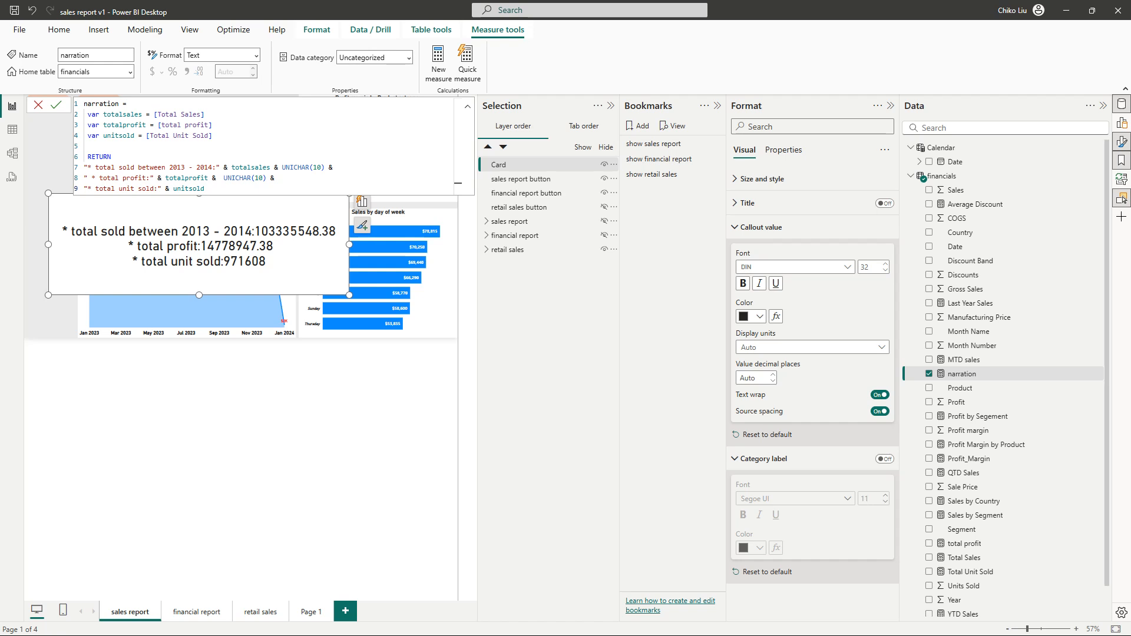
pyautogui.press('Return')
pyautogui.moveTo(349, 244); pyautogui.dragTo(390, 244)
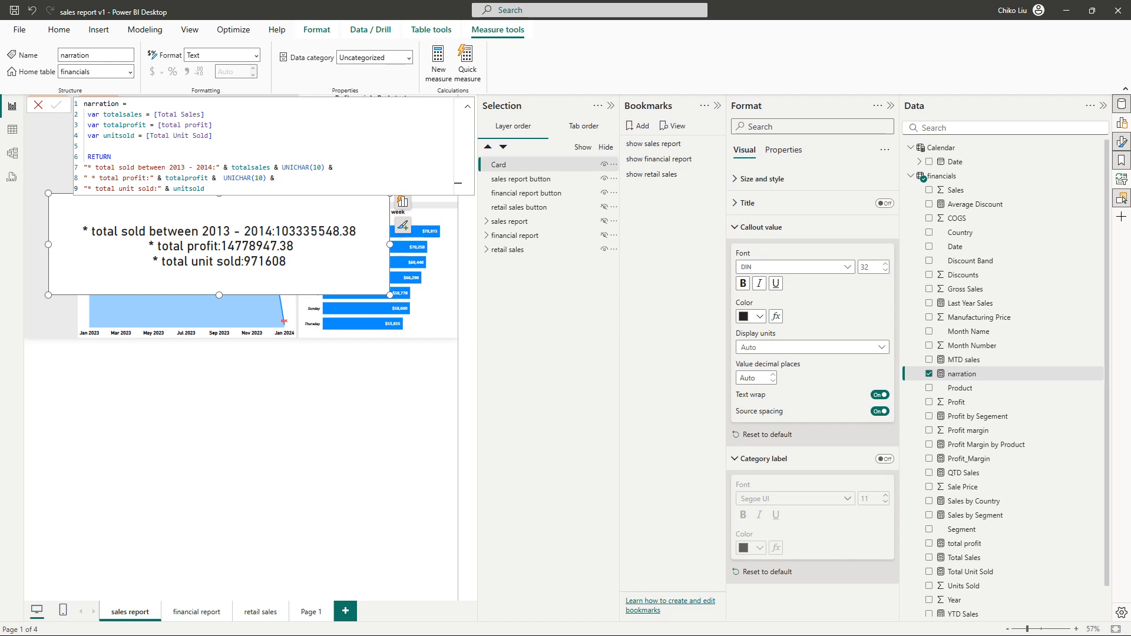
# - Delete the remaining space before the total profit string, keeping that string on its own formula line
pyautogui.press('BackSpace')
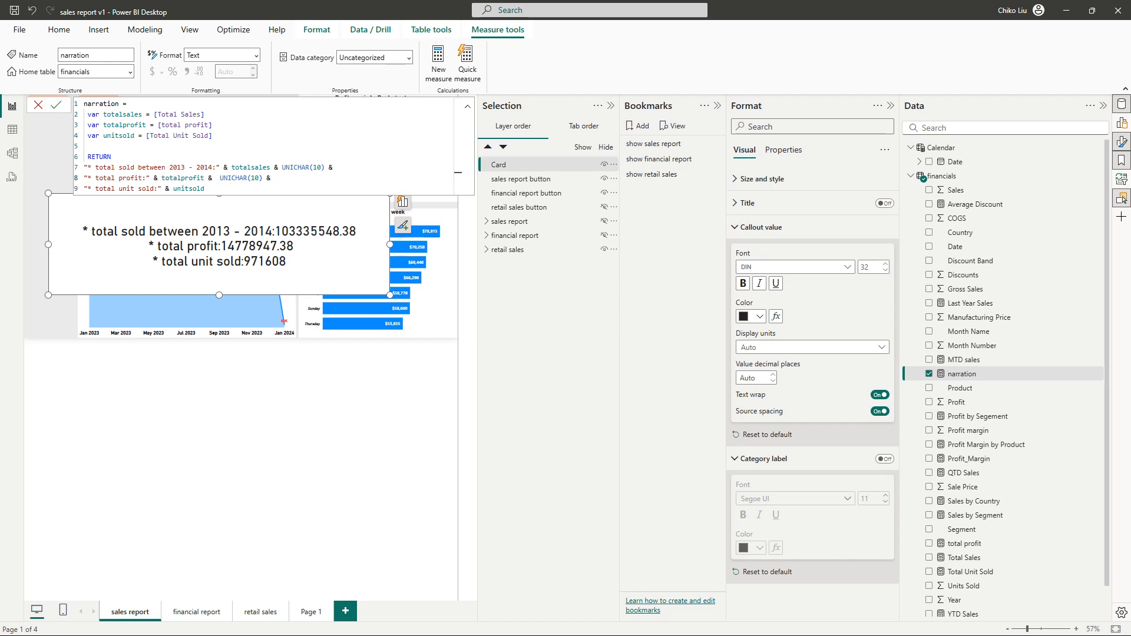
pyautogui.press('BackSpace')
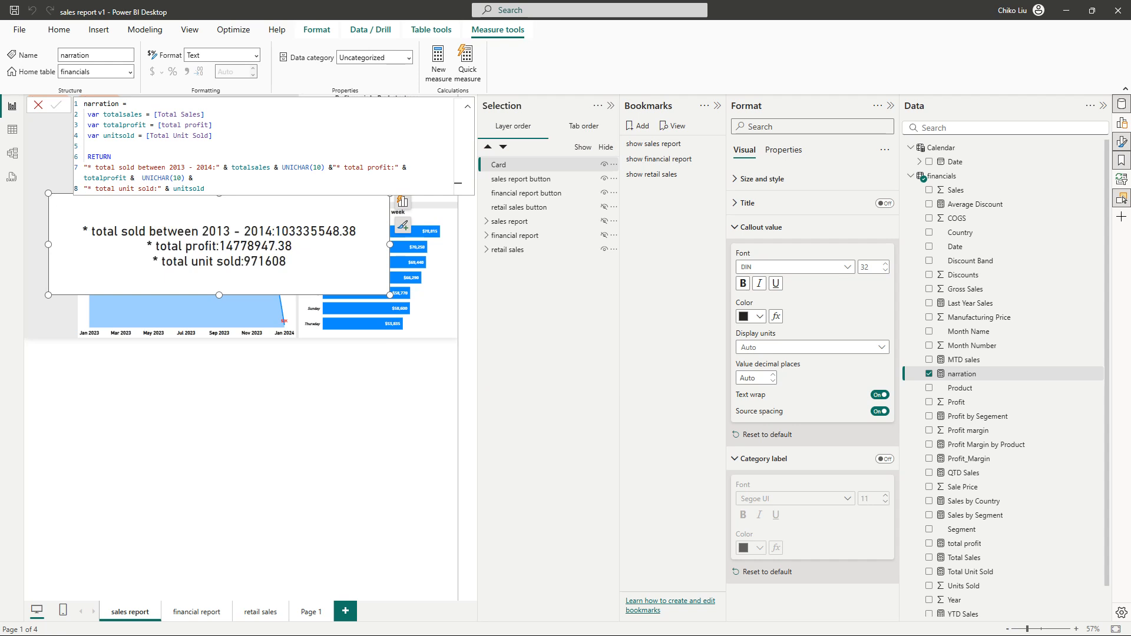
pyautogui.click(336, 168)
pyautogui.hotkey('shift', 'Return')
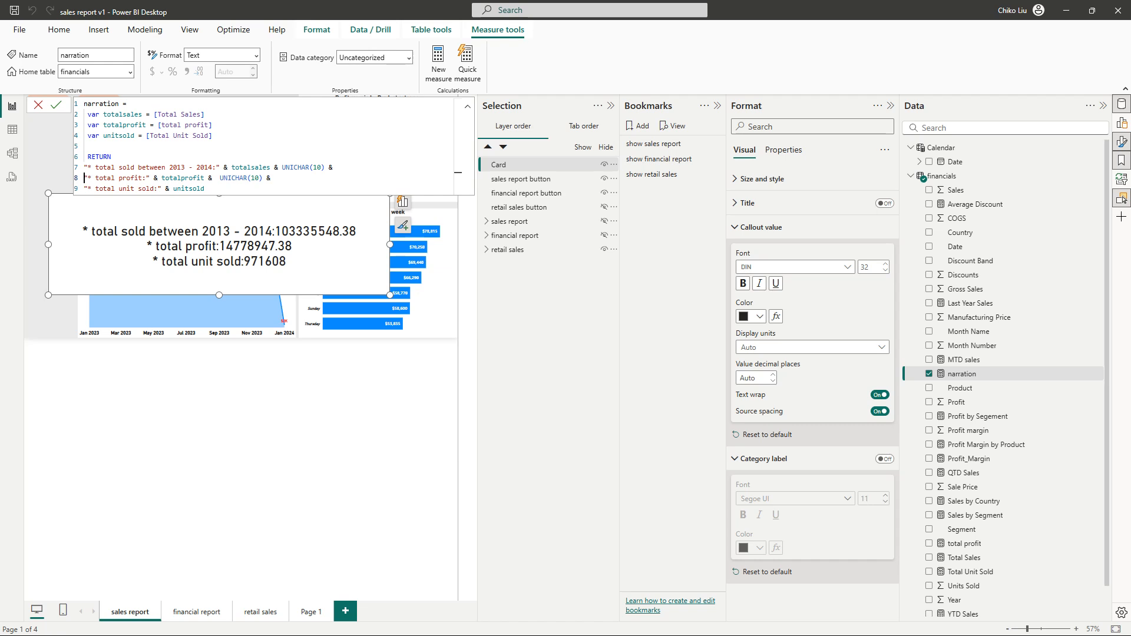
# - Try duplicating the UNICHAR(10) line break with its ampersand at the end of the total sales line and commit the measure
pyautogui.press('Left')
pyautogui.hotkey('shift', 'Left')
pyautogui.hotkey('shift', 'Left')
pyautogui.hotkey('shift', 'Left')
pyautogui.hotkey('shift', 'Left')
pyautogui.hotkey('shift', 'Left')
pyautogui.hotkey('shift', 'Left')
pyautogui.hotkey('shift', 'Left')
pyautogui.hotkey('shift', 'Left')
pyautogui.hotkey('shift', 'Left')
pyautogui.hotkey('shift', 'Left')
pyautogui.hotkey('shift', 'Left')
pyautogui.hotkey('shift', 'Left')
pyautogui.hotkey('shift', 'Left')
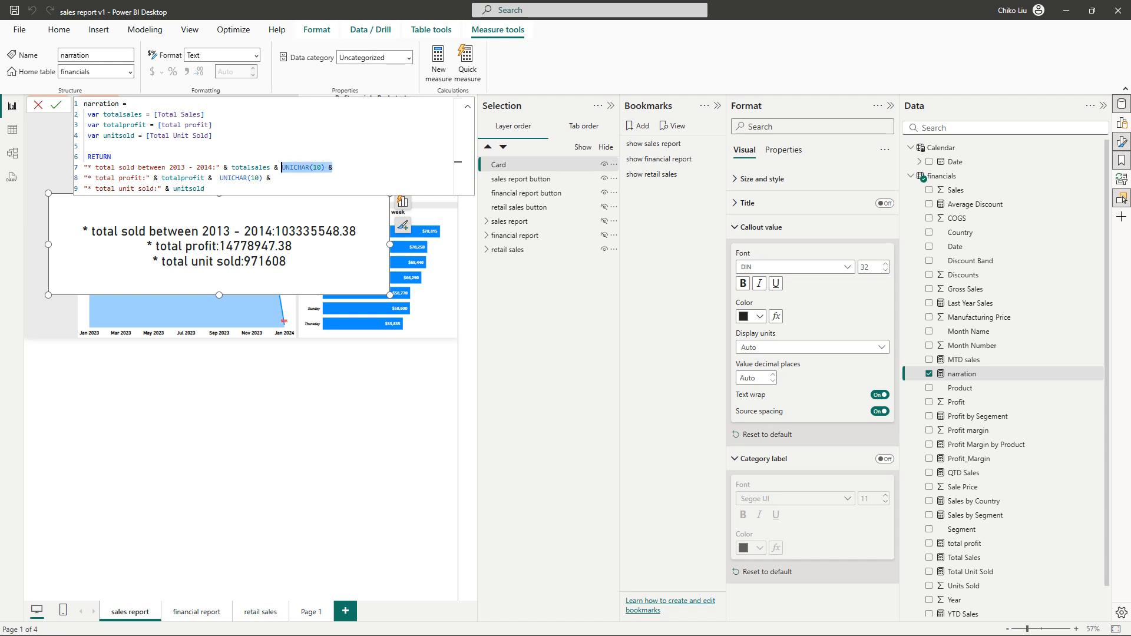
pyautogui.hotkey('ctrl', 'c')
pyautogui.press('End')
pyautogui.hotkey('ctrl', 'v')
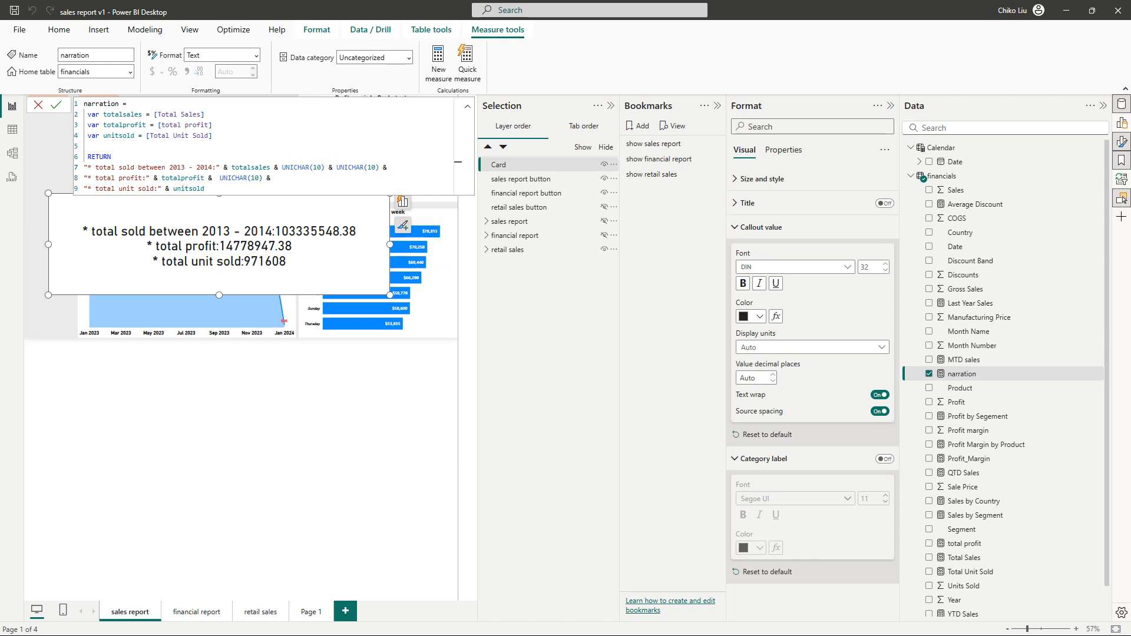
pyautogui.click(56, 105)
# - Remove the duplicate UNICHAR(10) and ampersand from the total sales line and commit the measure
pyautogui.moveTo(329, 168); pyautogui.dragTo(387, 167)
pyautogui.press('BackSpace')
pyautogui.press('BackSpace')
pyautogui.press('Return')
# - Set the narration card's left padding to 0 px
pyautogui.click(762, 179)
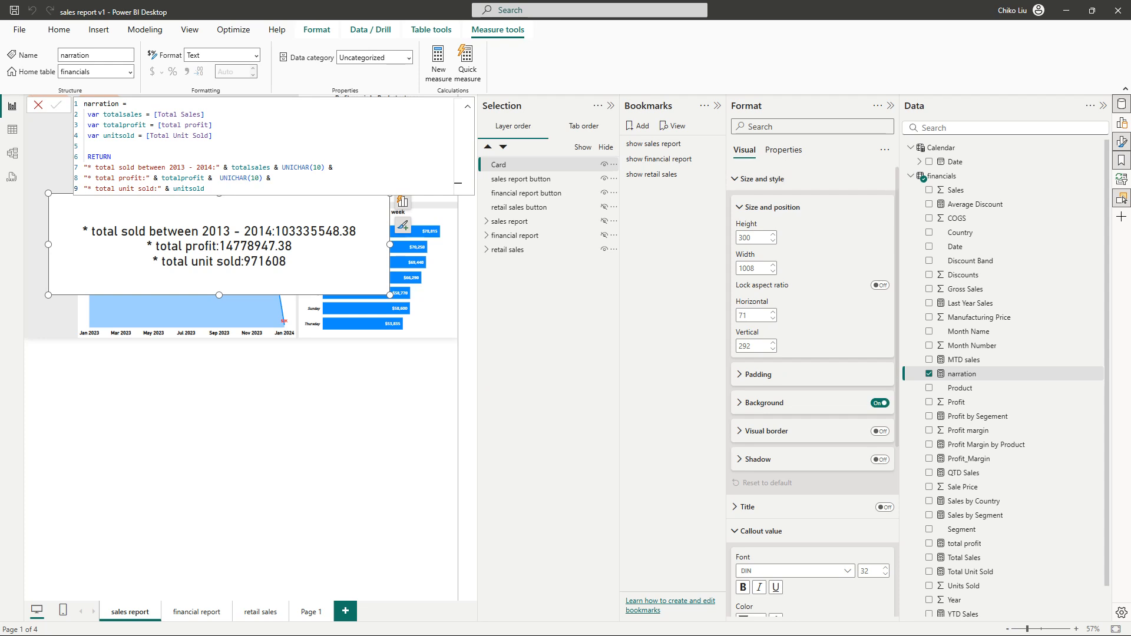
pyautogui.click(758, 375)
pyautogui.click(744, 418)
pyautogui.click(761, 420)
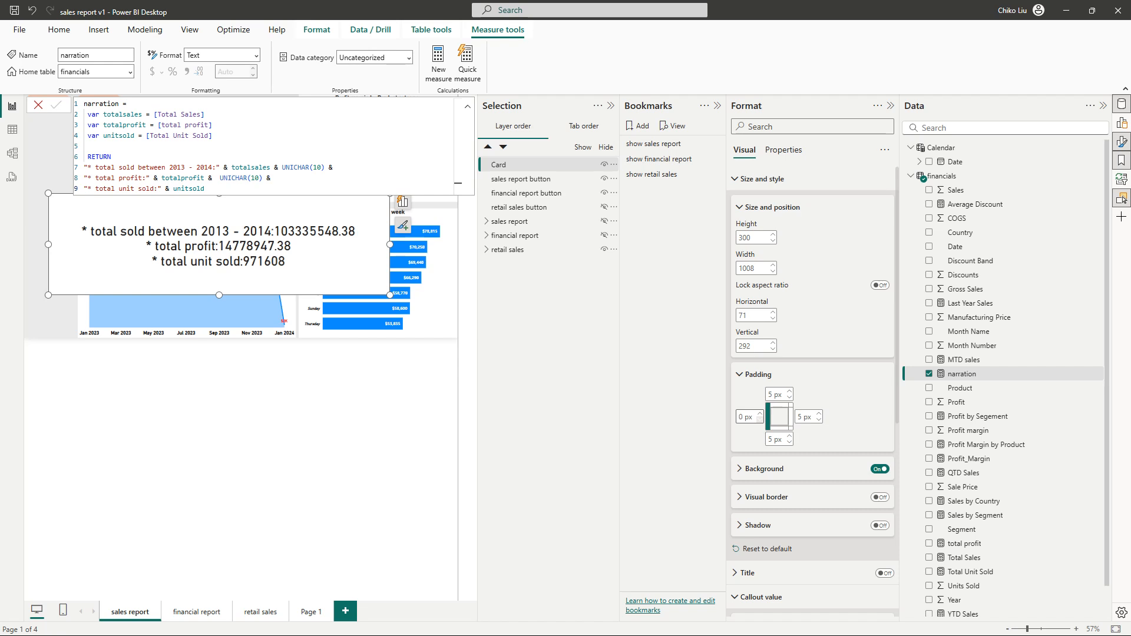
pyautogui.click(772, 207)
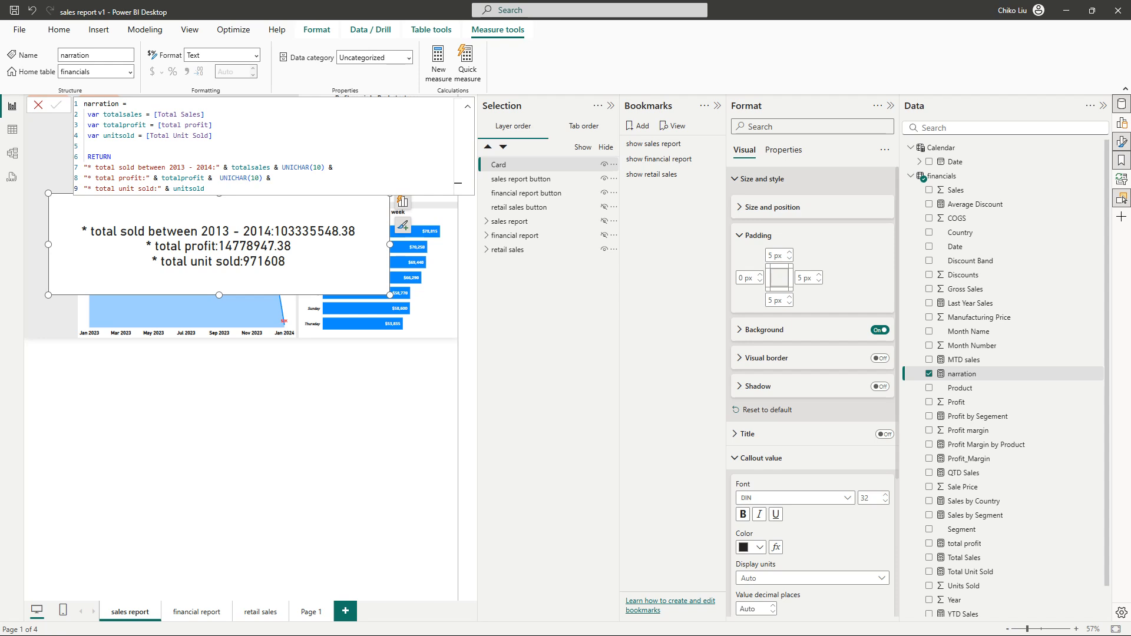
pyautogui.click(762, 179)
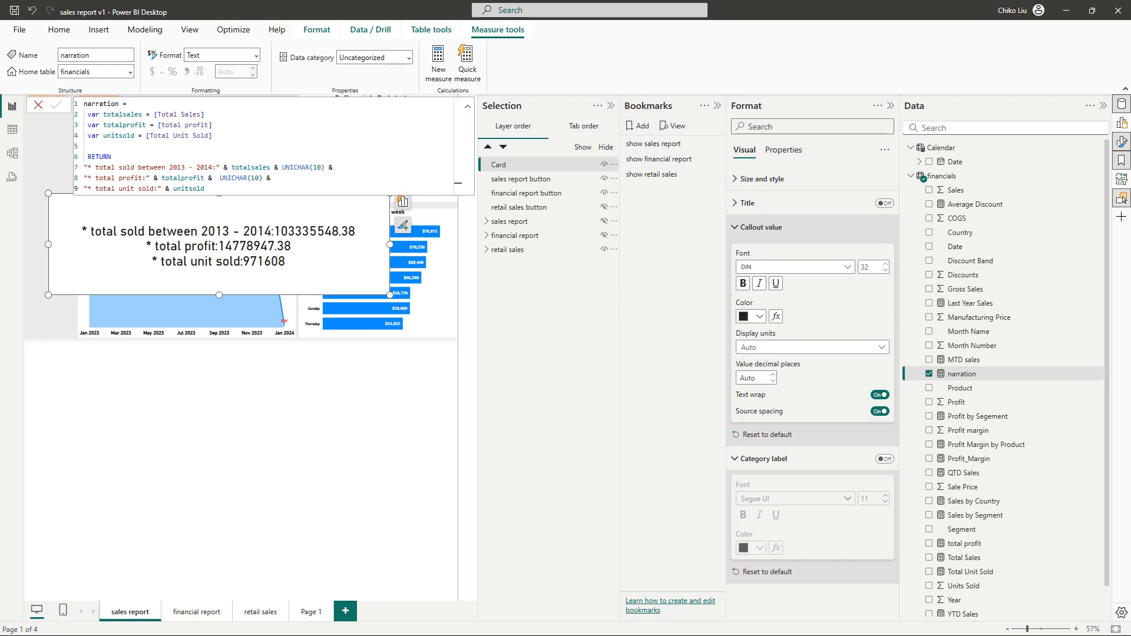
pyautogui.click(761, 226)
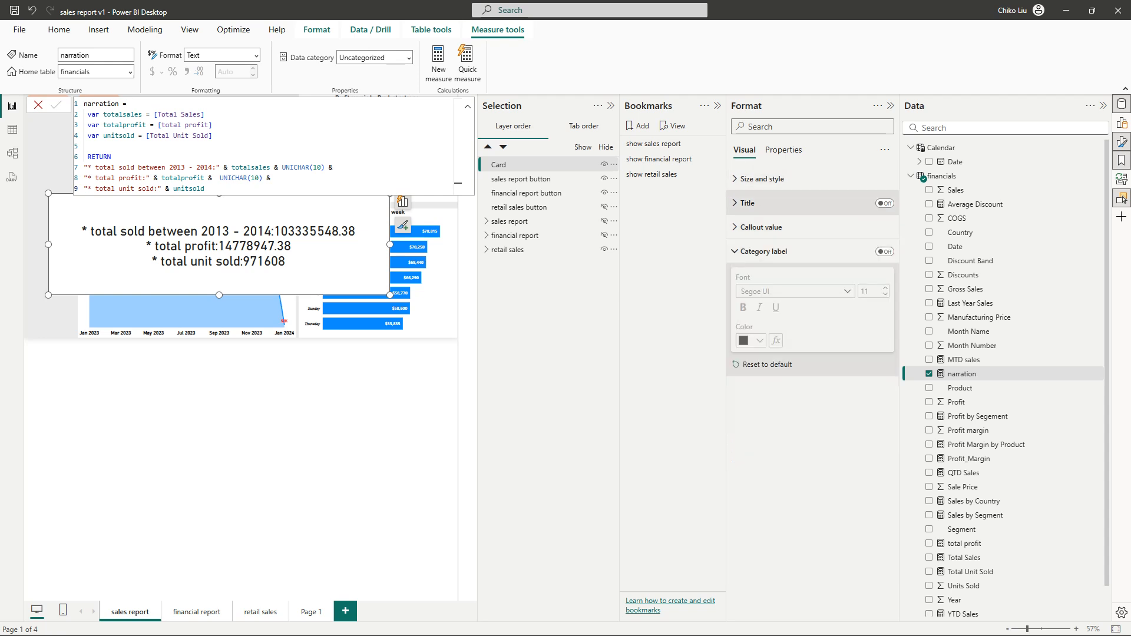
pyautogui.click(763, 251)
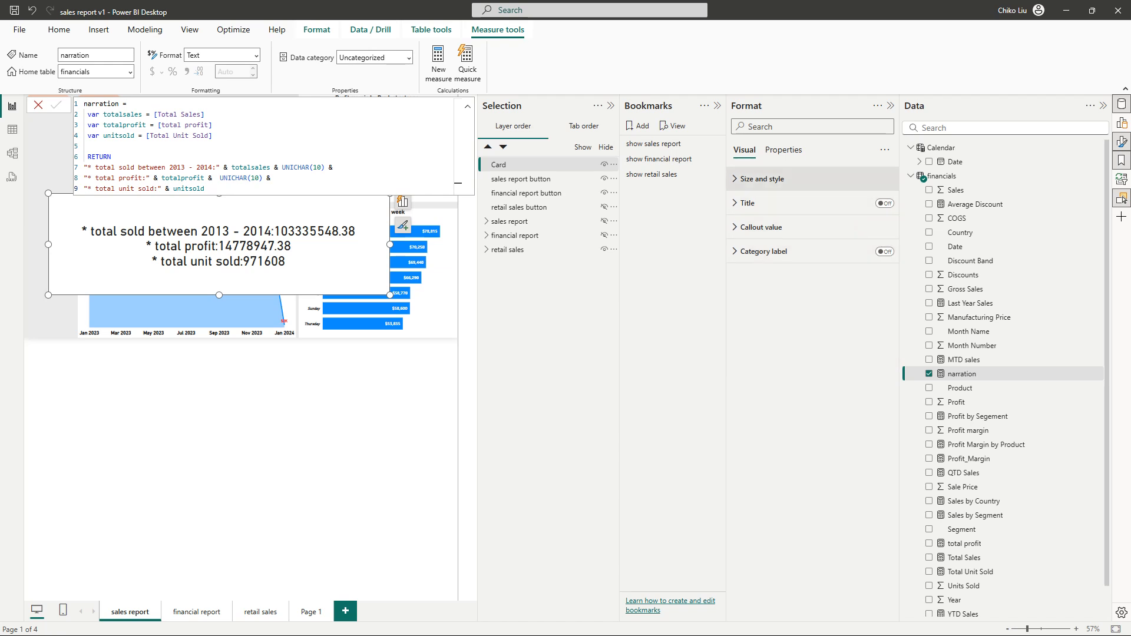
pyautogui.click(784, 150)
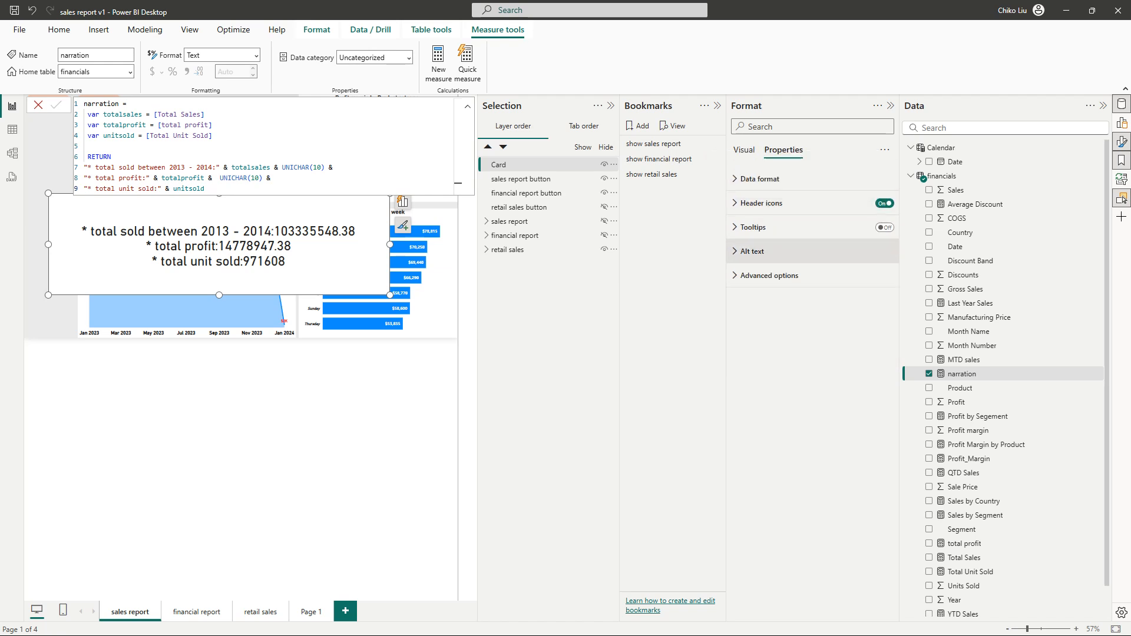
pyautogui.click(769, 275)
pyautogui.click(770, 275)
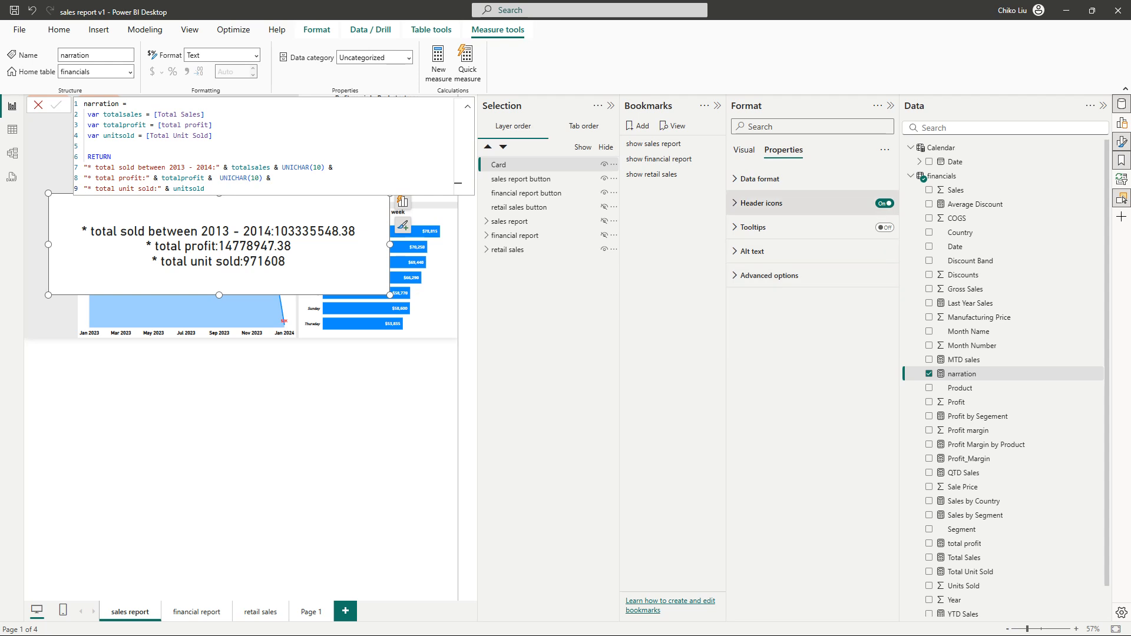
pyautogui.click(760, 178)
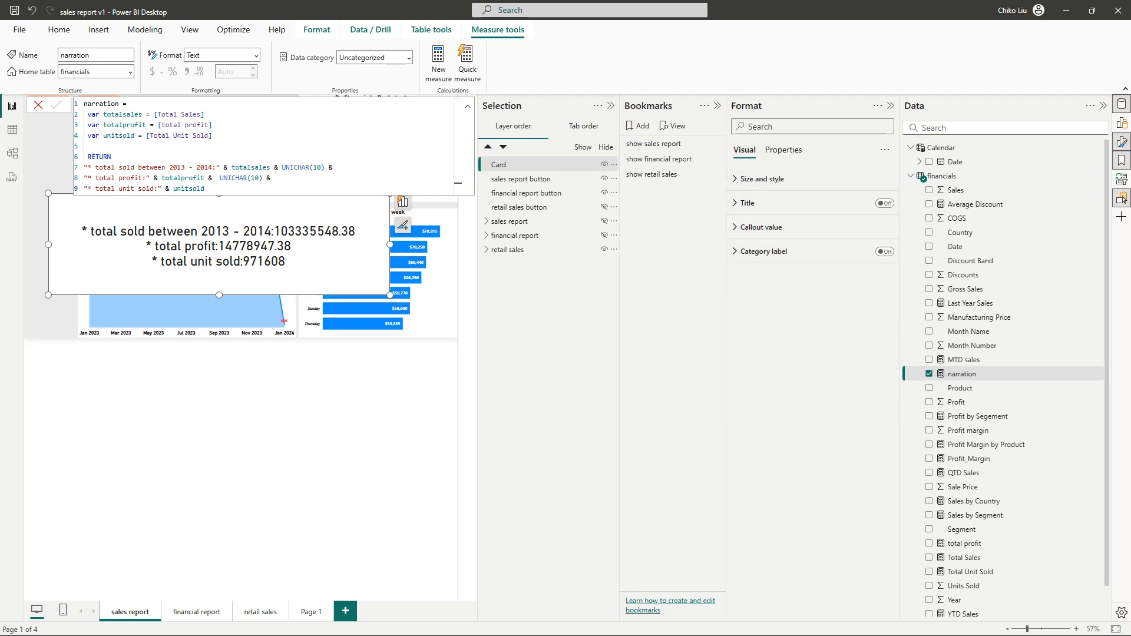
# - Format the card's callout value in black at font size 28 and narrow the card around its text
pyautogui.click(760, 226)
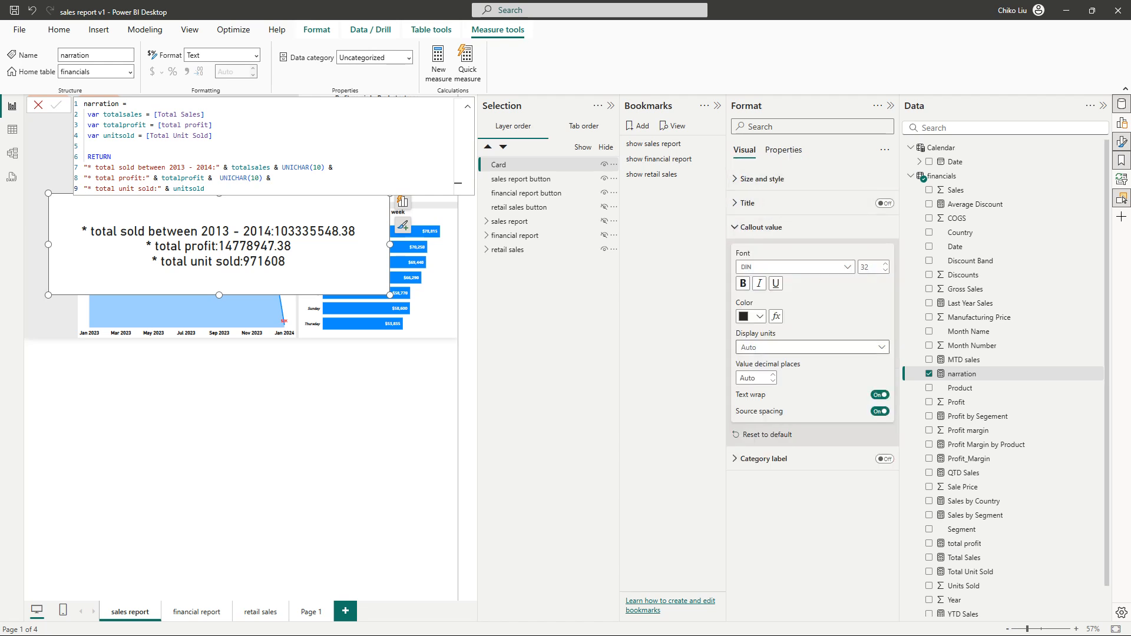
pyautogui.click(752, 317)
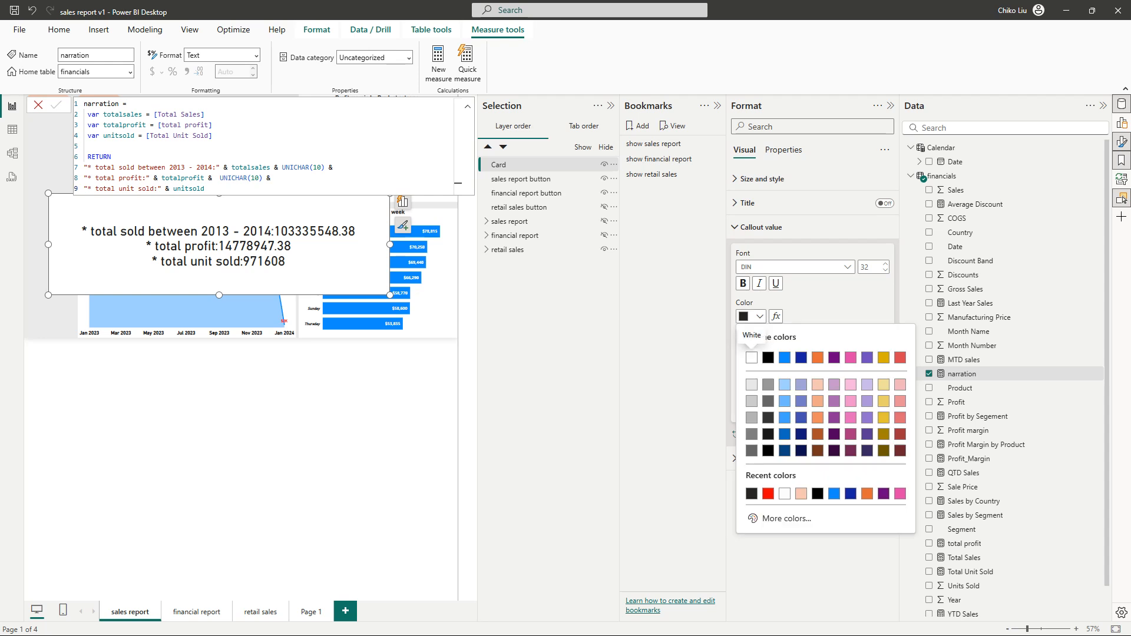
pyautogui.click(768, 358)
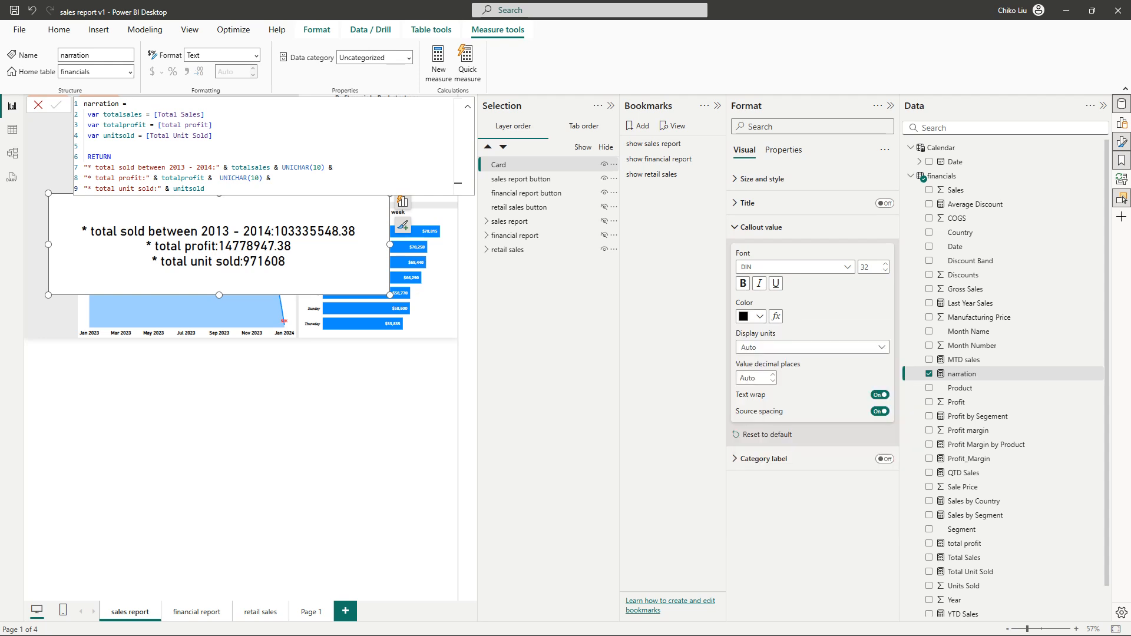
pyautogui.press('Down')
pyautogui.press('Down')
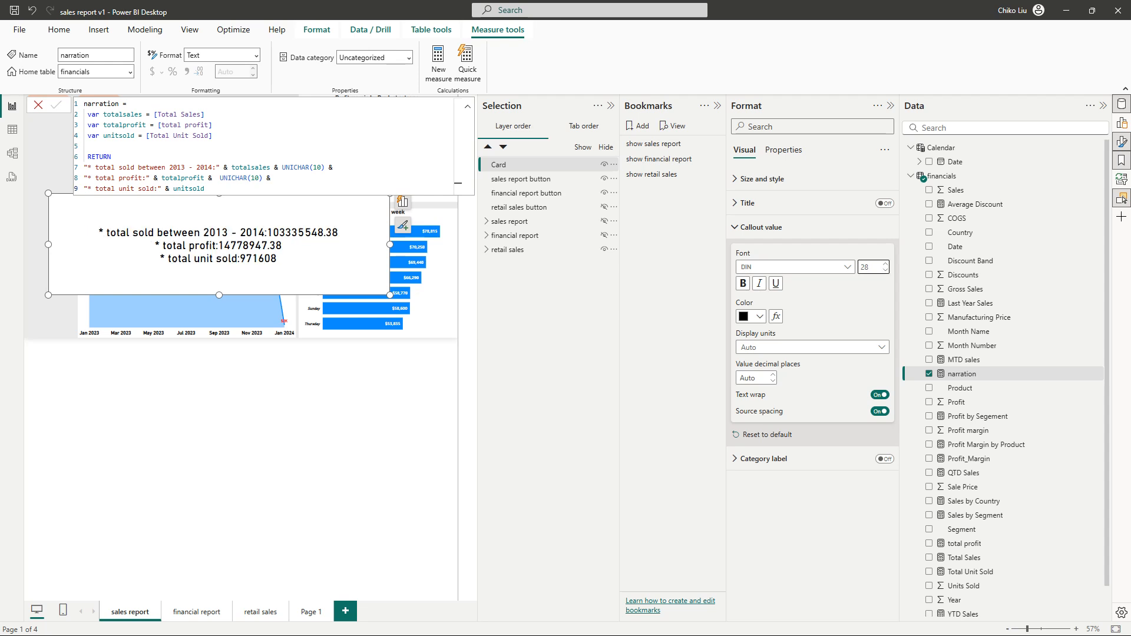
pyautogui.moveTo(390, 244); pyautogui.dragTo(322, 244)
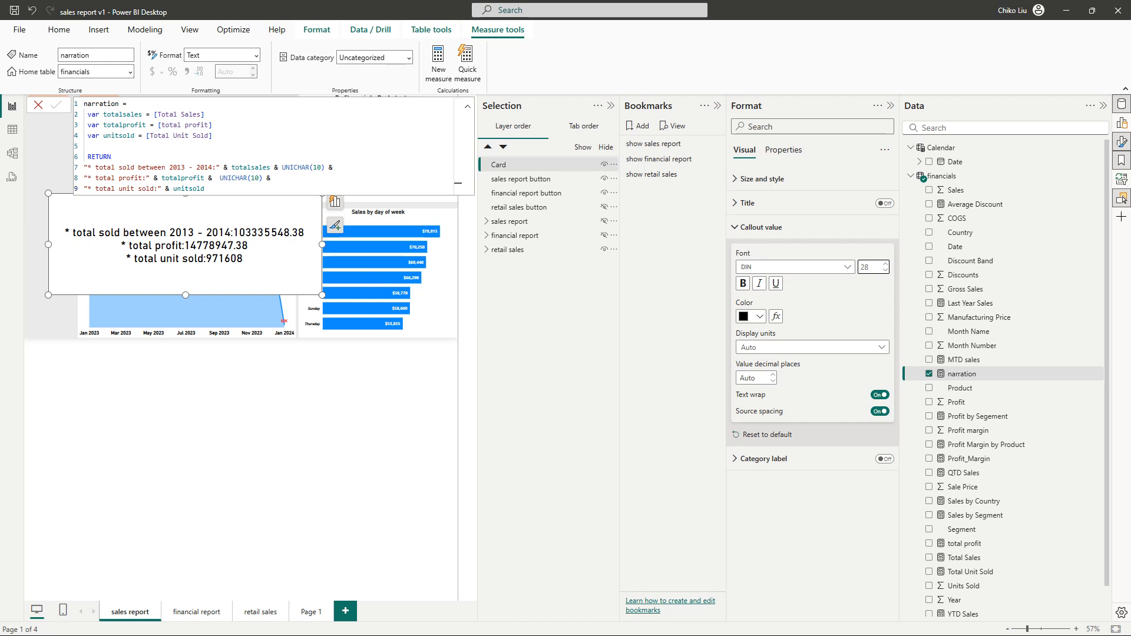
# - Wrap totalsales in the first returned line in FORMAT with 0.00 as the format argument and commit the measure
pyautogui.click(232, 167)
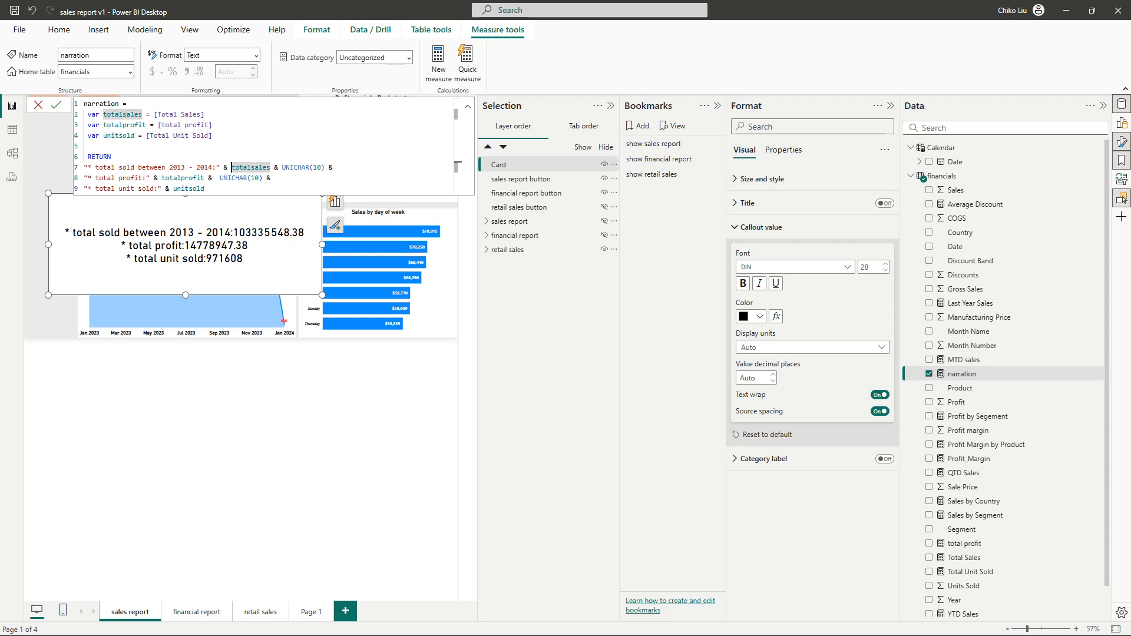
pyautogui.write('fo')
pyautogui.press('Tab')
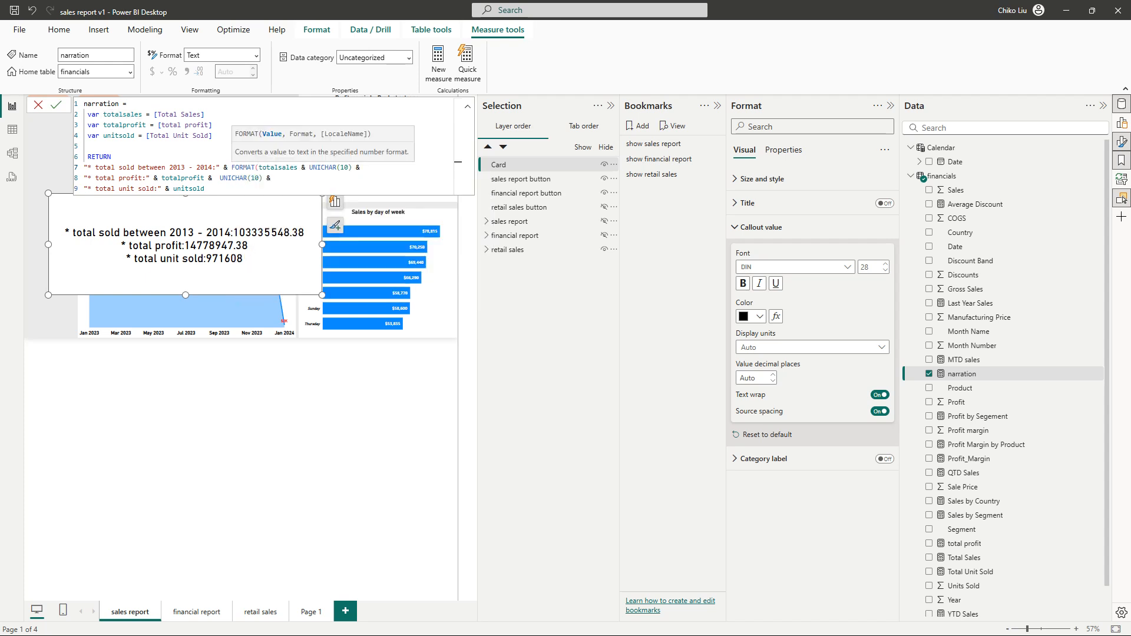
pyautogui.press('Right')
pyautogui.press('Right')
pyautogui.press('Right')
pyautogui.press('Right')
pyautogui.press('Right')
pyautogui.press('Right')
pyautogui.press('Right')
pyautogui.press('Right')
pyautogui.press('Right')
pyautogui.press('Right')
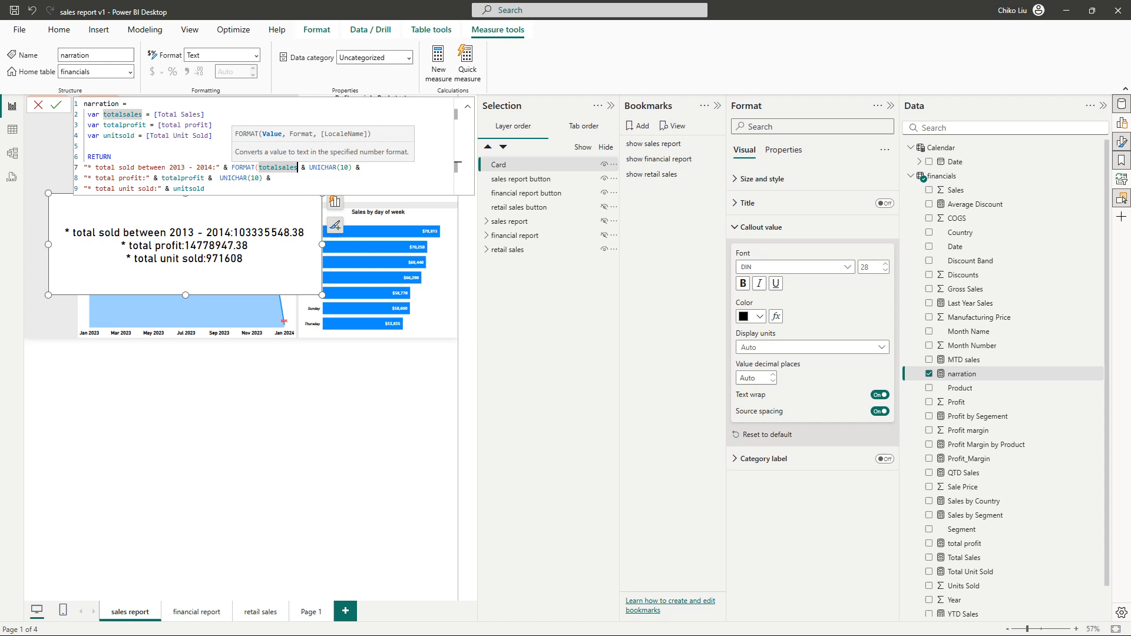
pyautogui.write(',')
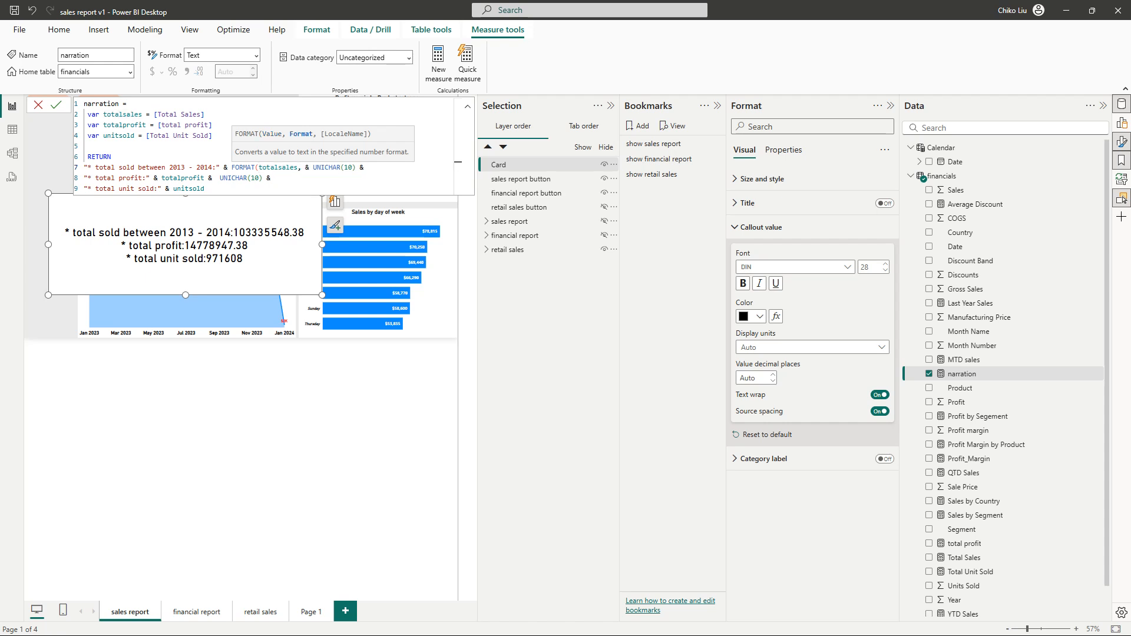
pyautogui.write('0.00)')
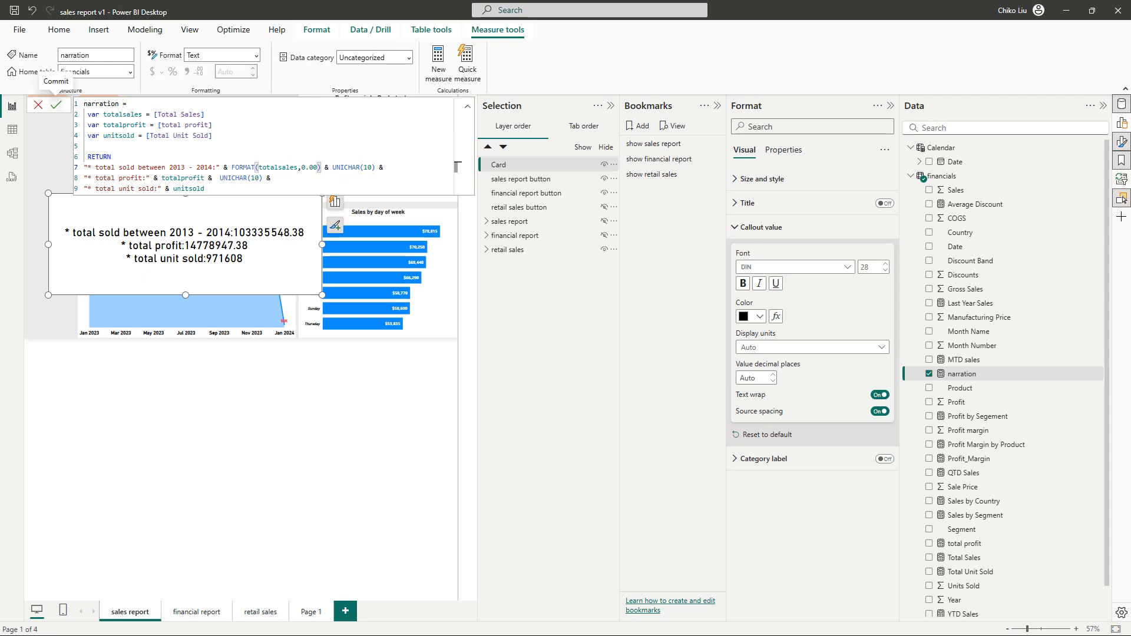
pyautogui.click(56, 105)
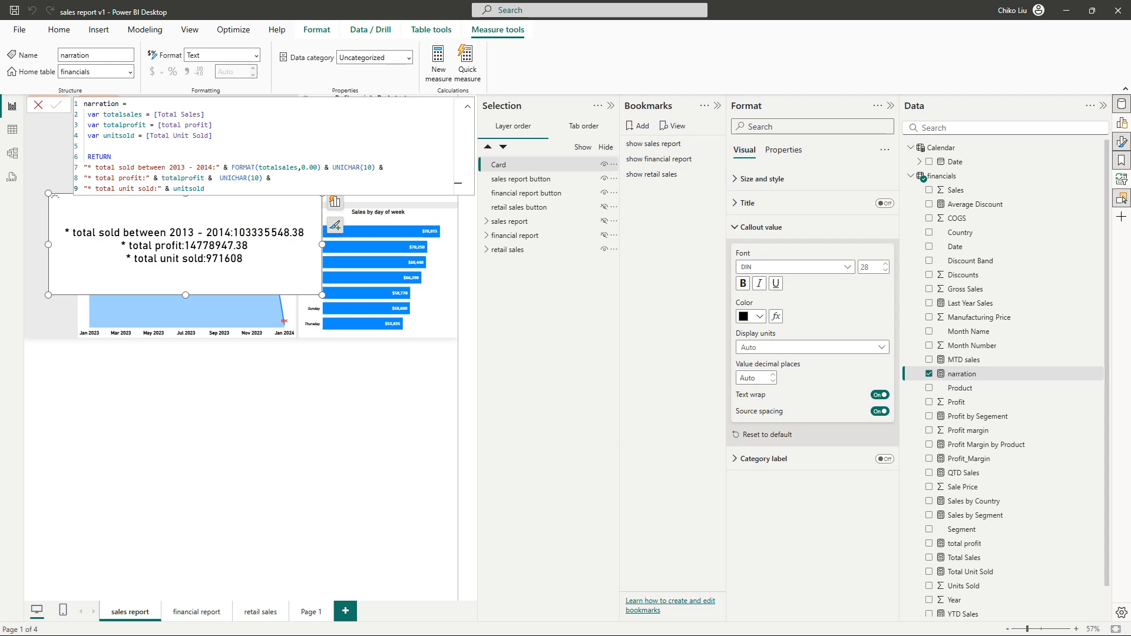
# - Try [#0.00] as the format argument of the totalsales FORMAT function and commit the measure
pyautogui.click(301, 167)
pyautogui.write('#')
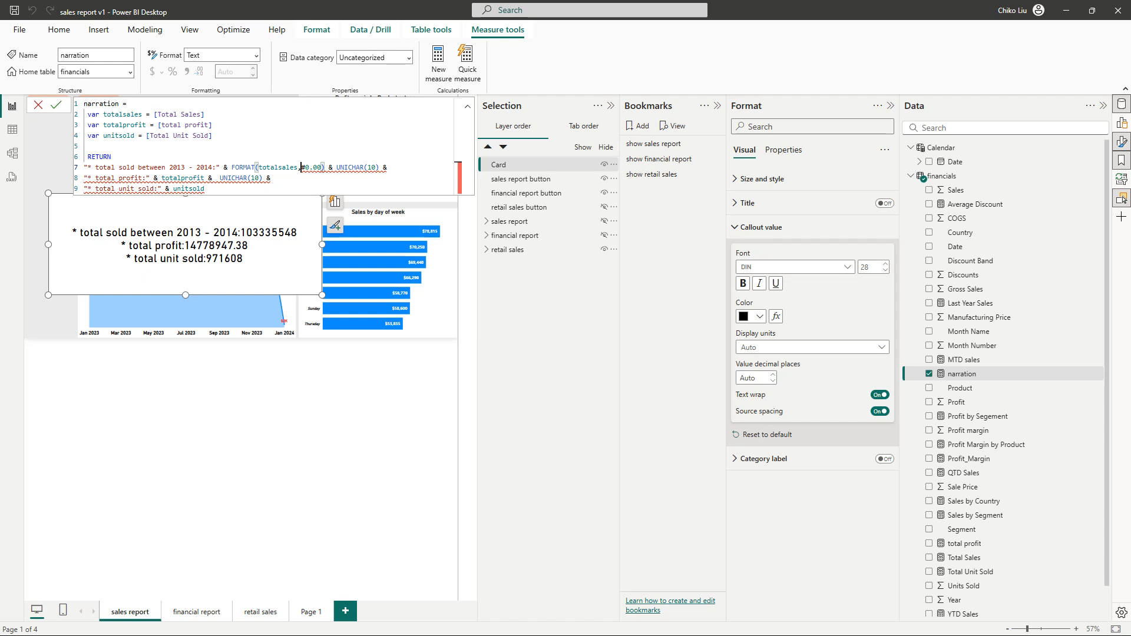
pyautogui.write('[')
pyautogui.press('Right')
pyautogui.press('Right')
pyautogui.press('Right')
pyautogui.press('Right')
pyautogui.press('Right')
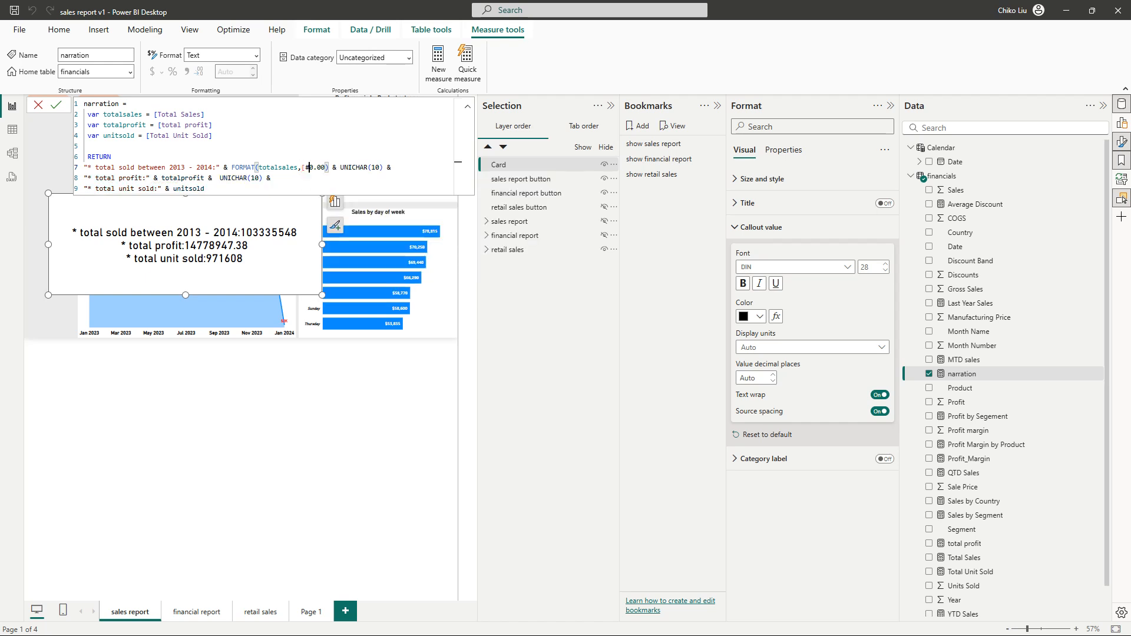
pyautogui.write(']')
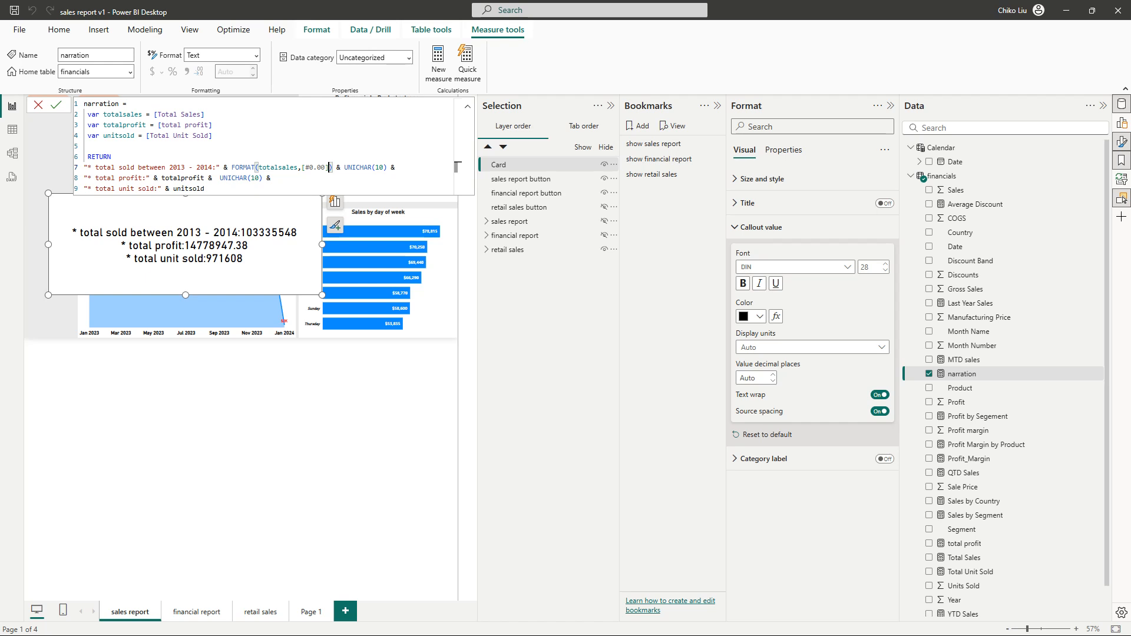
pyautogui.click(56, 104)
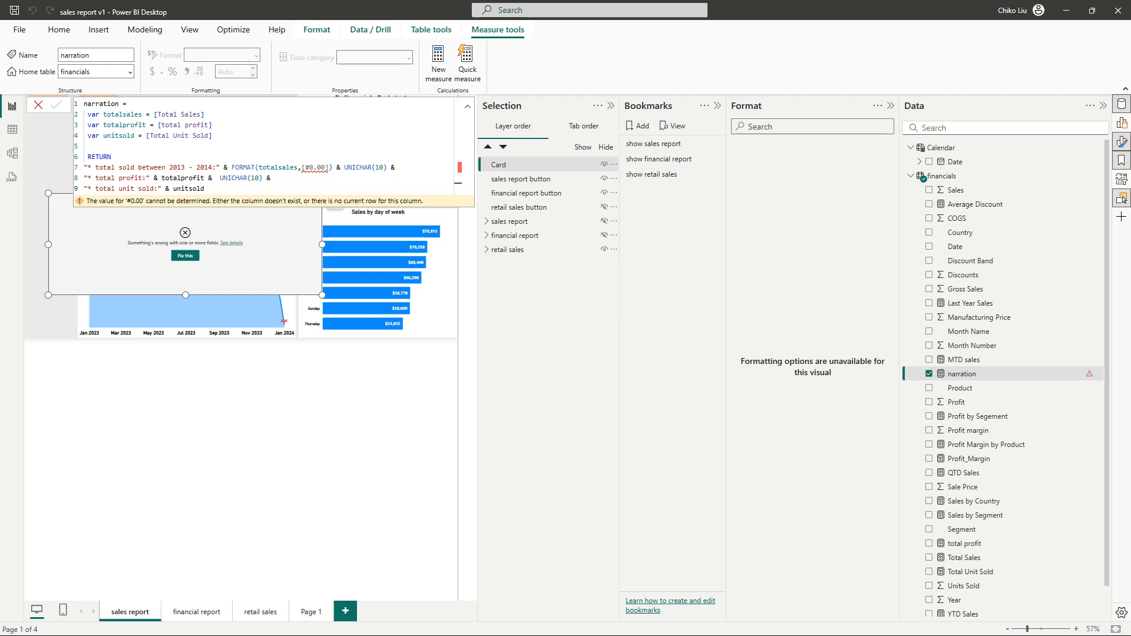
# - Switch to the Firefox browser and search the web for "format dax in thousand" in a new tab
pyautogui.hotkey('alt', 'Tab')
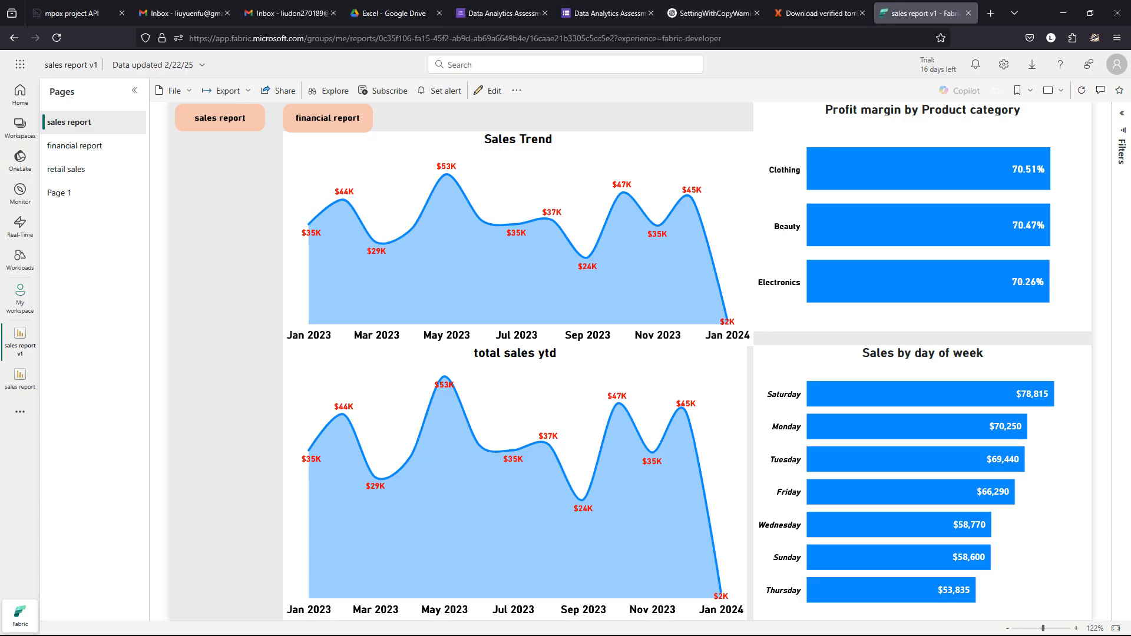
pyautogui.click(991, 13)
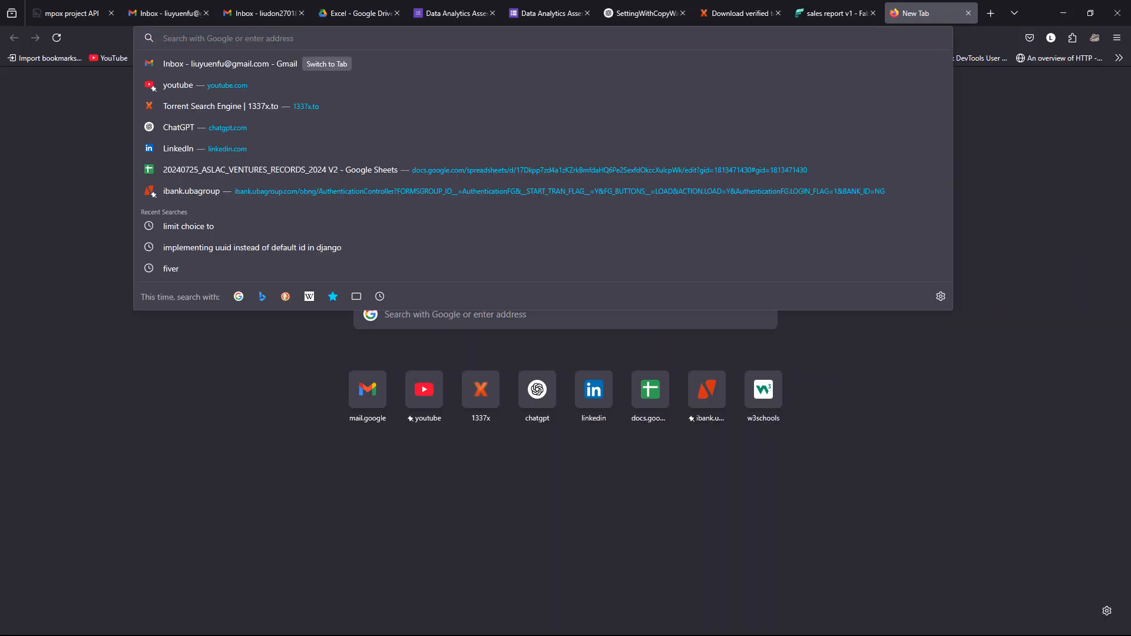
pyautogui.write('format')
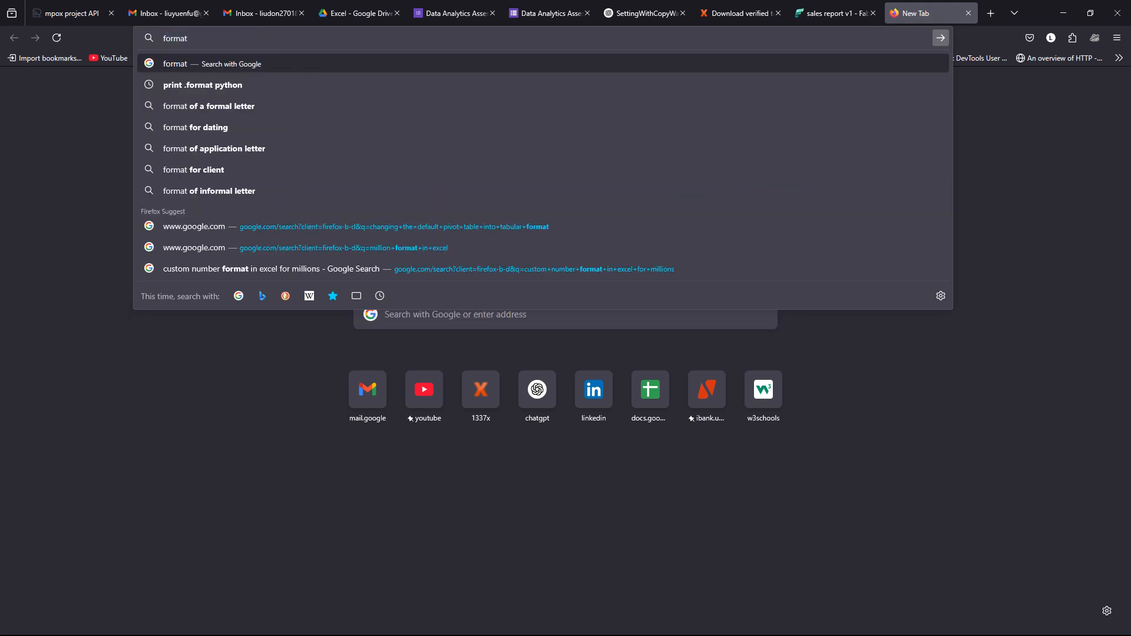
pyautogui.write(' dax in')
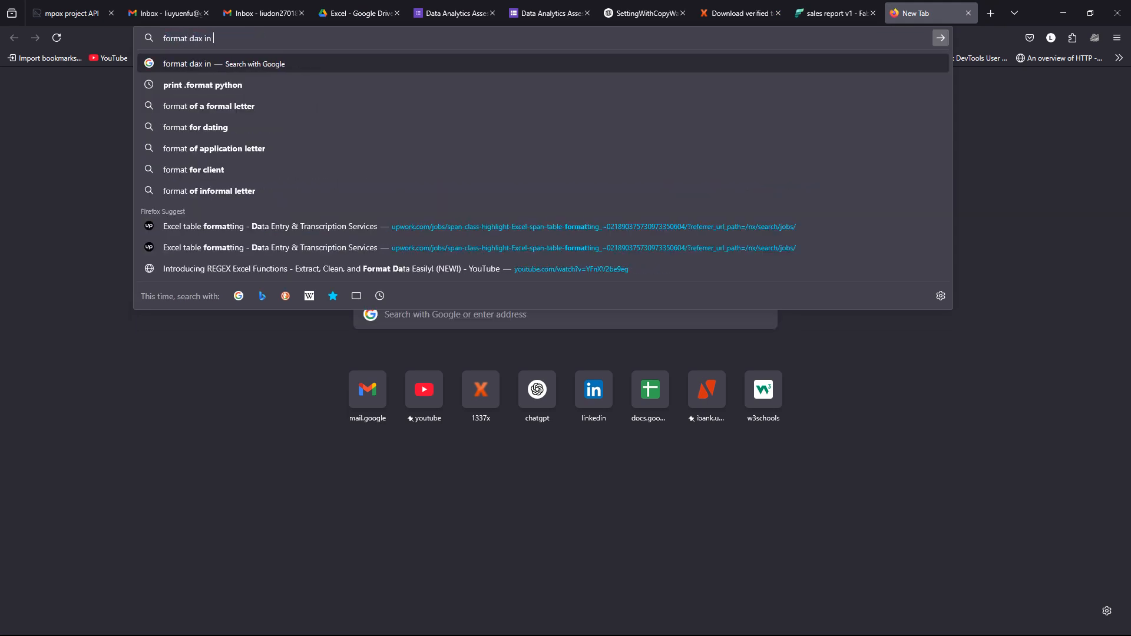
pyautogui.write(' thousand')
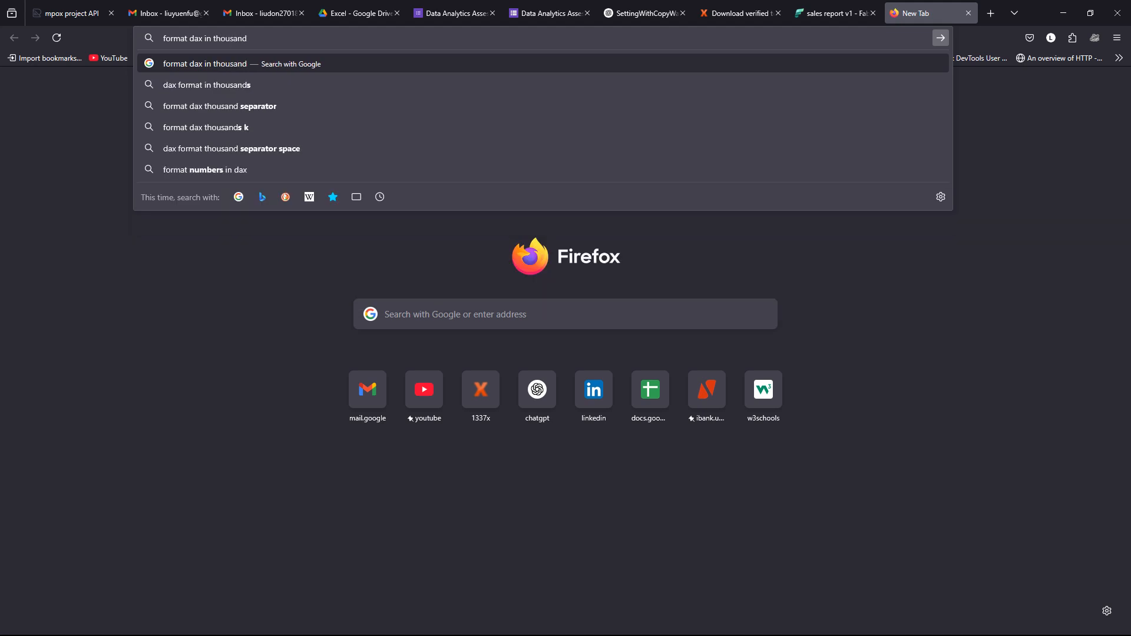
pyautogui.press('Return')
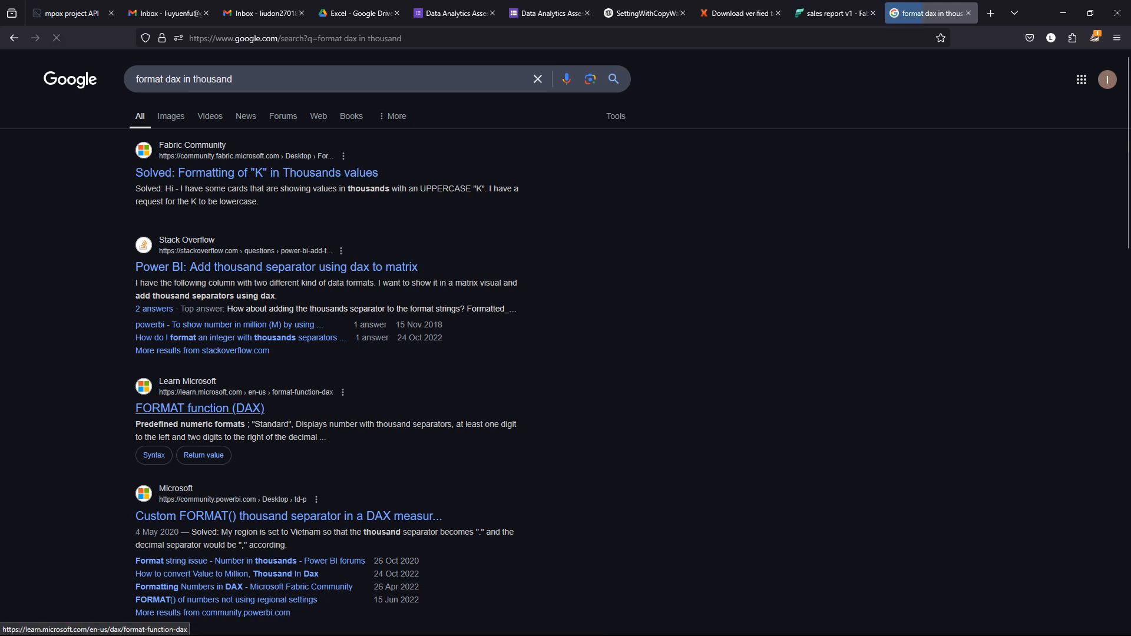
# - Open the FORMAT function (DAX) and Custom FORMAT() thousand separator search results in separate new tabs
pyautogui.rightClick(231, 410)
pyautogui.click(275, 96)
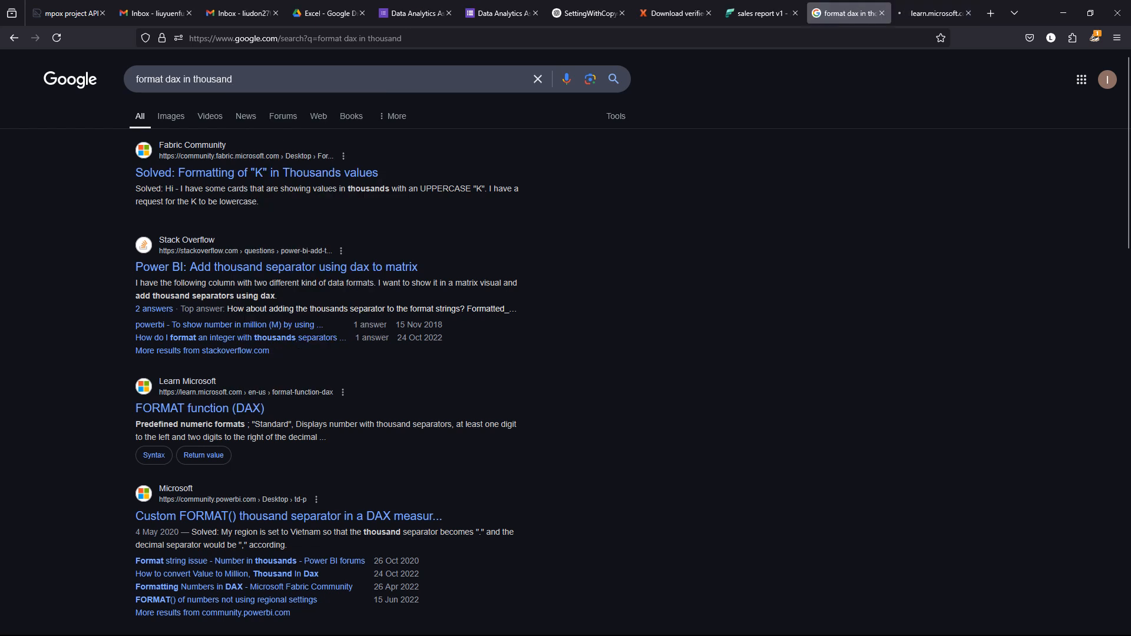
pyautogui.scroll(-1, 330, 354)
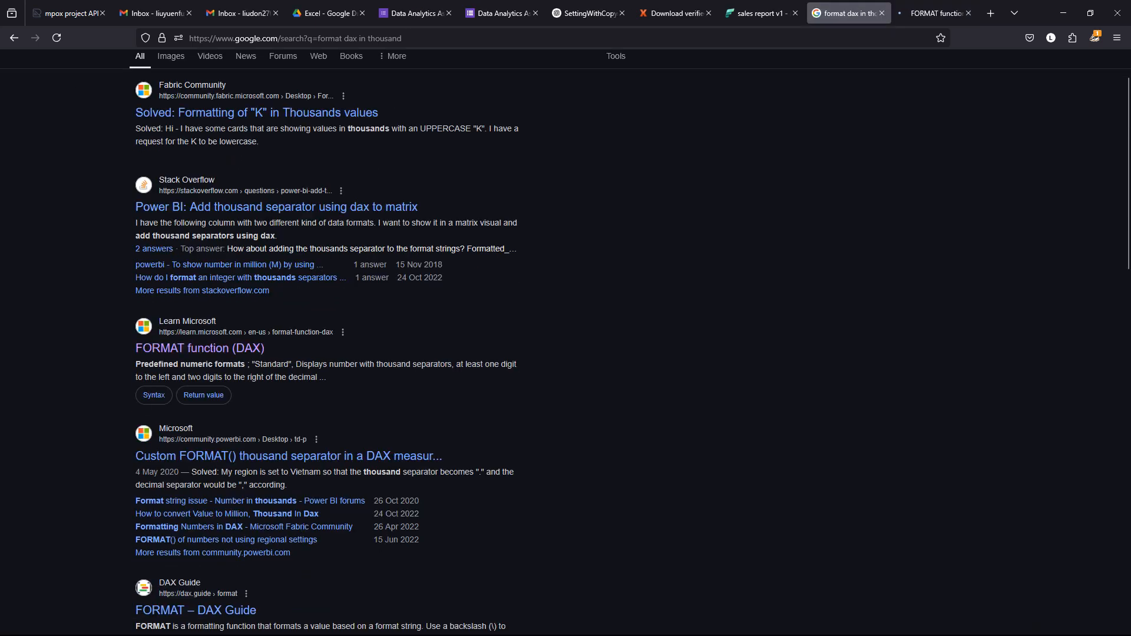
pyautogui.scroll(-1, 282, 206)
pyautogui.scroll(2, 265, 150)
pyautogui.scroll(-1, 265, 159)
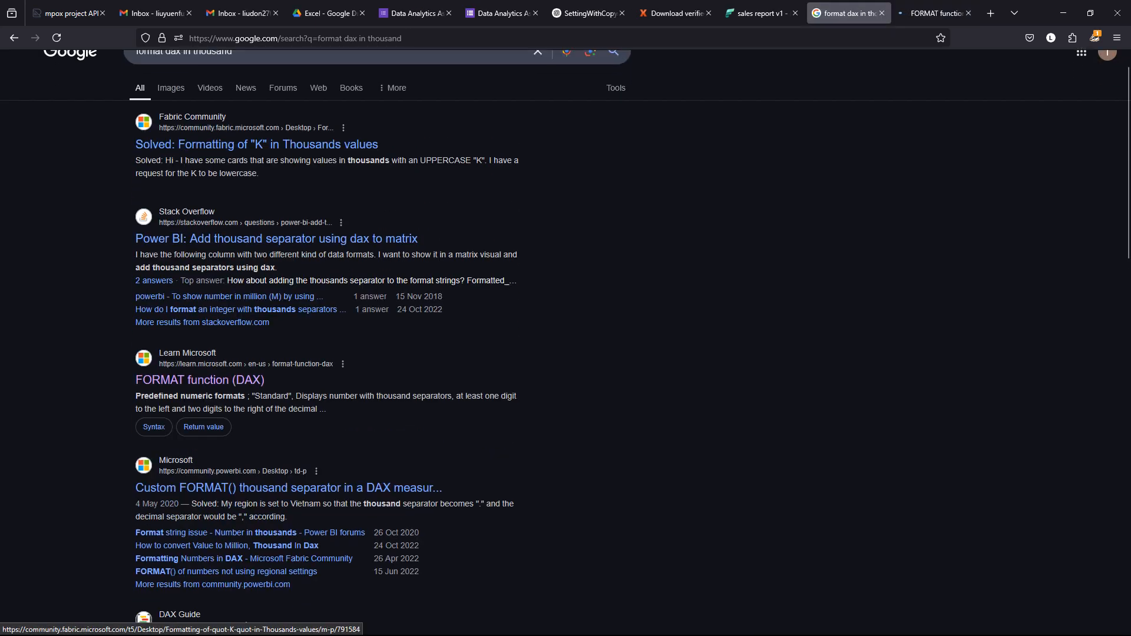
pyautogui.rightClick(311, 457)
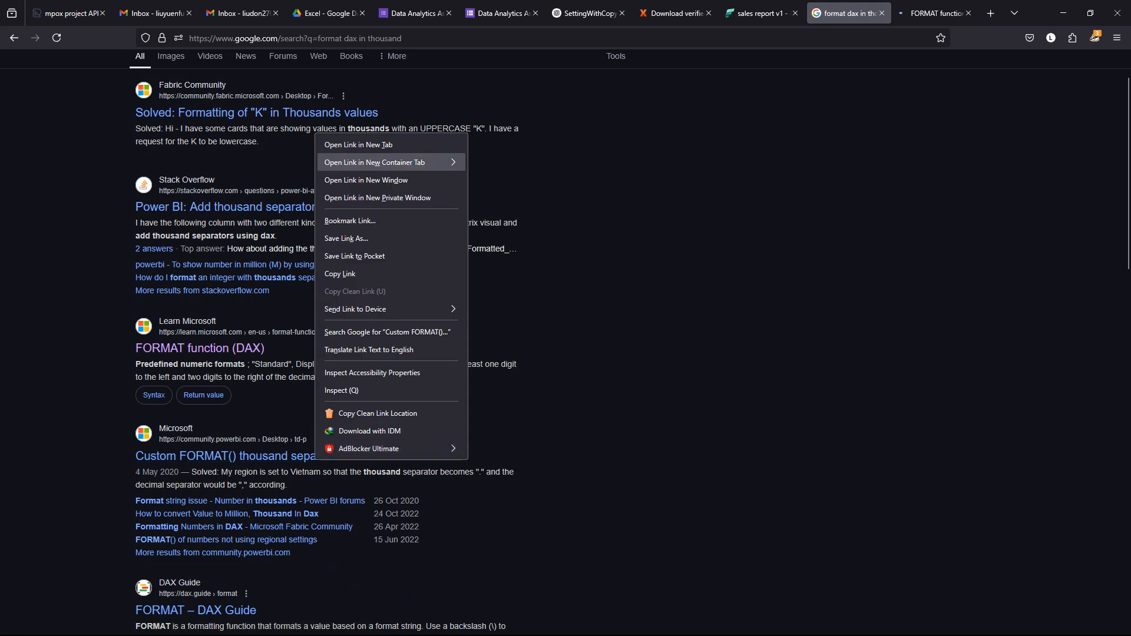
pyautogui.click(348, 143)
# - Look through the Microsoft Learn FORMAT article down to its format string examples
pyautogui.click(860, 13)
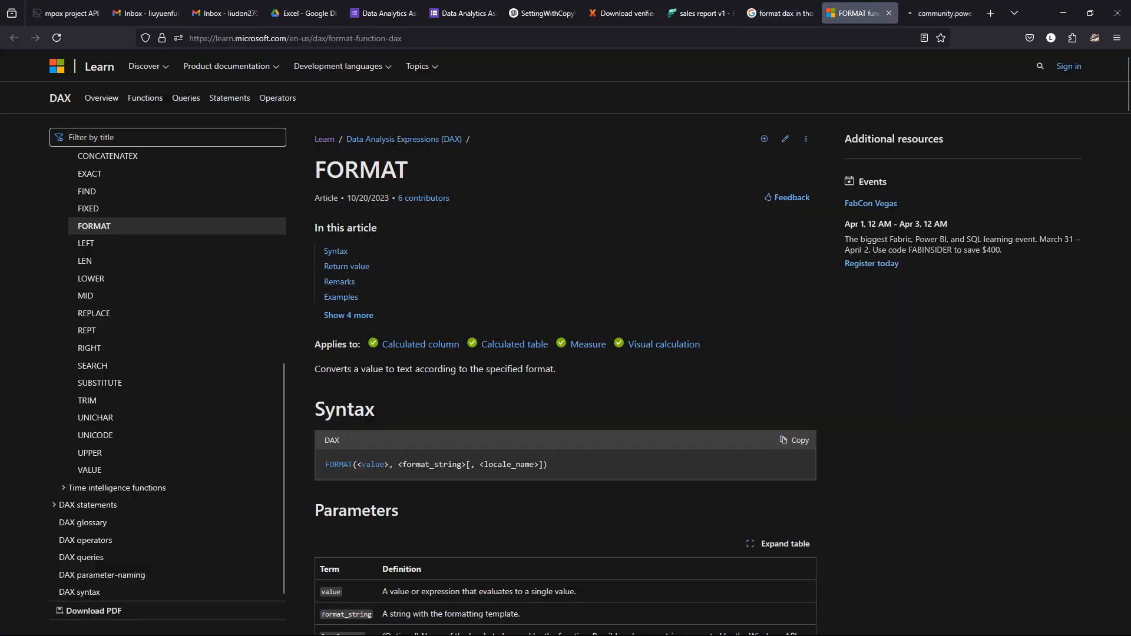
pyautogui.scroll(-10, 565, 342)
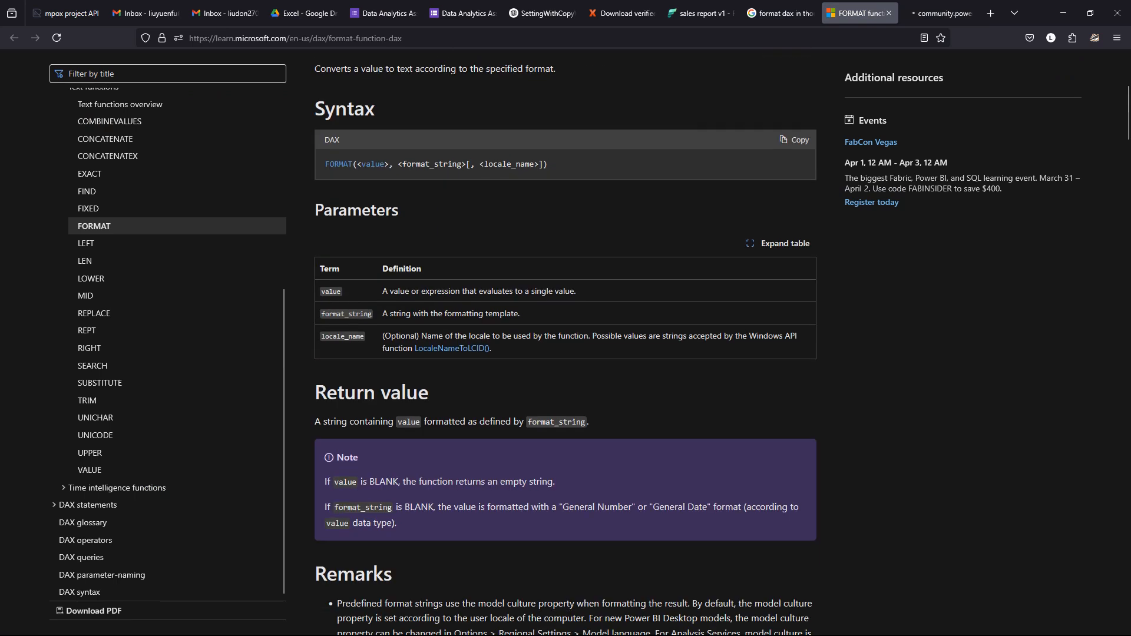
pyautogui.scroll(-6, 566, 342)
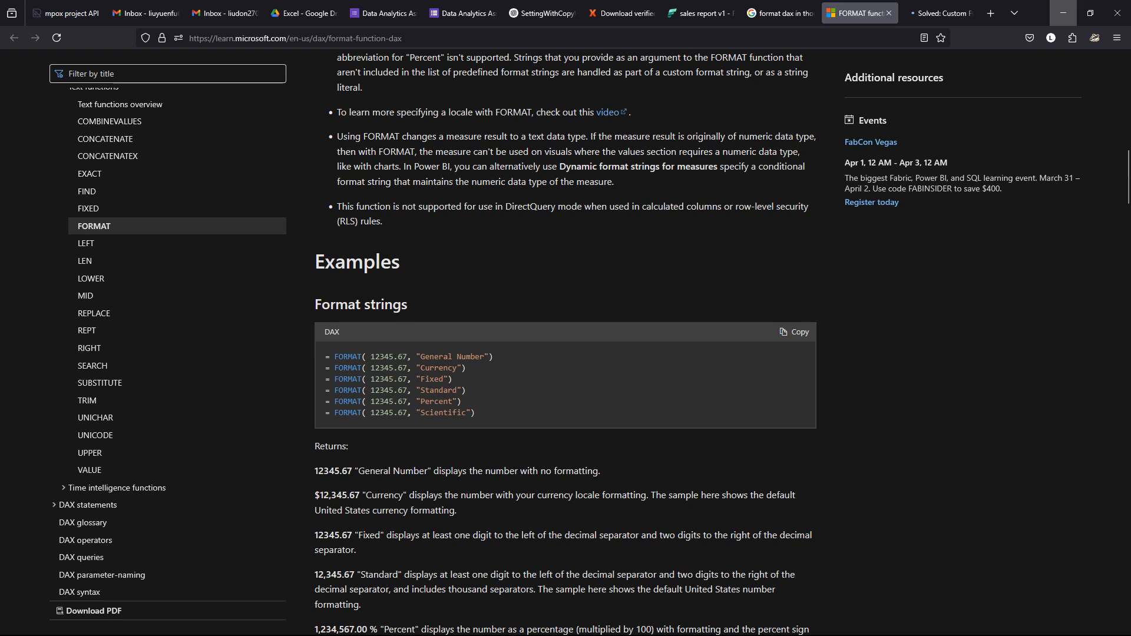
# - Return to Power BI Desktop, replace the totalsales FORMAT argument with 'Currency' in single quotes and commit the measure
pyautogui.click(1064, 13)
pyautogui.moveTo(301, 168); pyautogui.dragTo(329, 168)
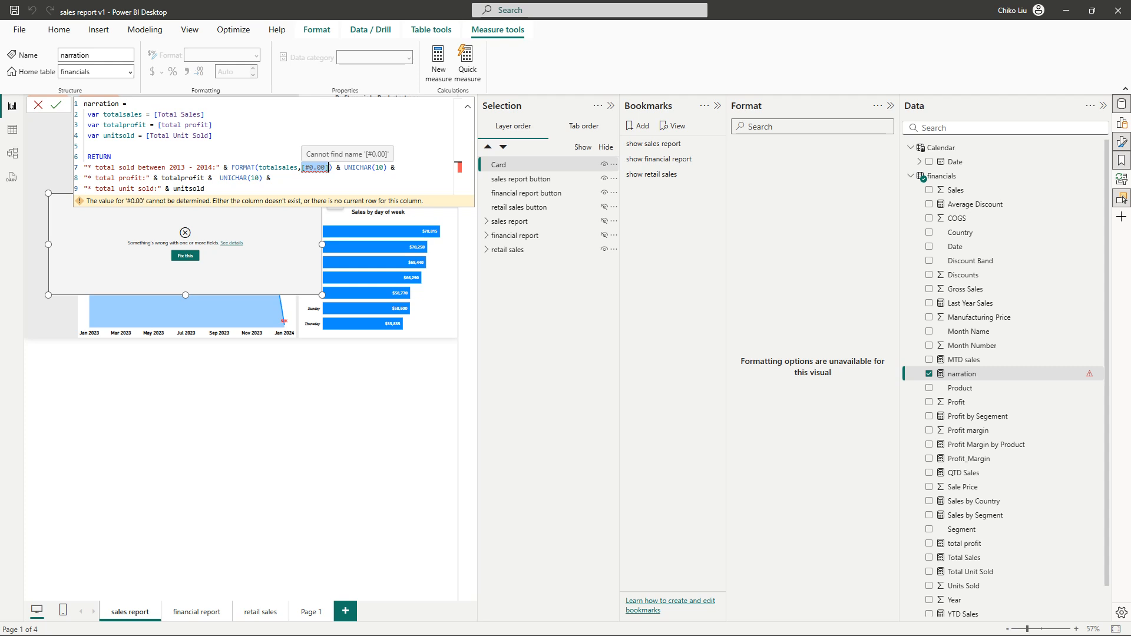
pyautogui.write("''")
pyautogui.press('Left')
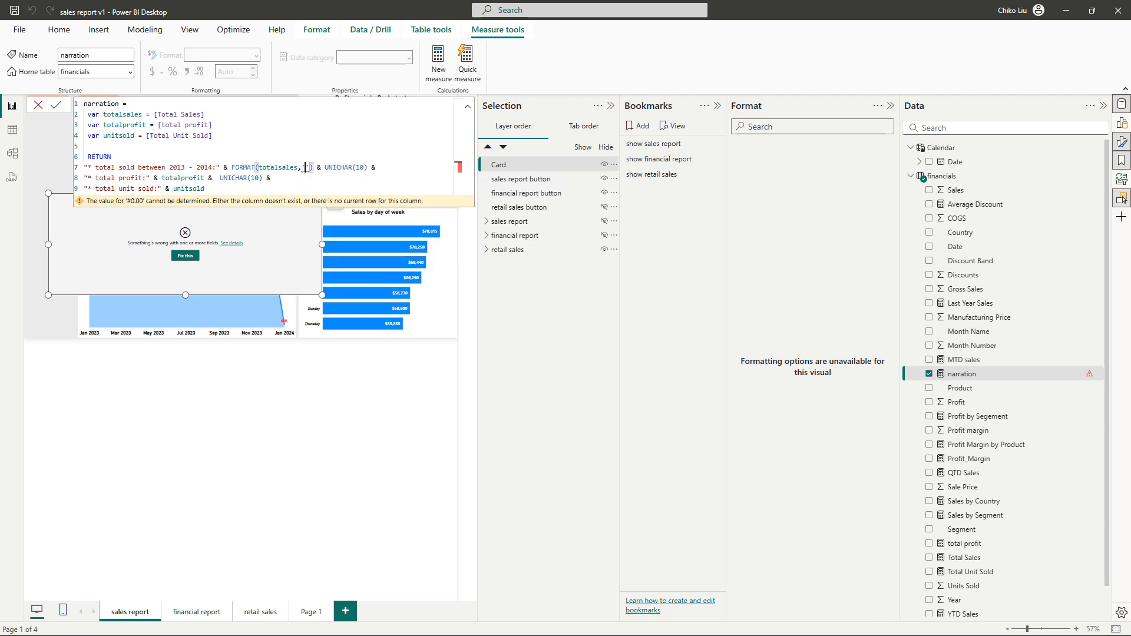
pyautogui.write('Currency')
pyautogui.click(56, 105)
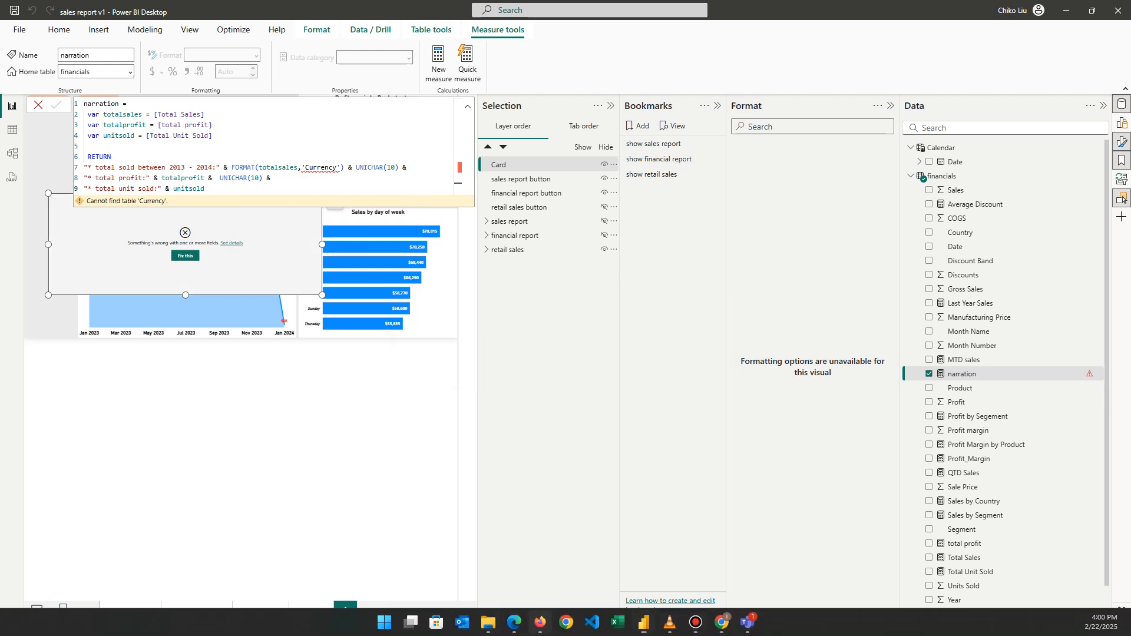
# - Switch back to the browser and read the Fabric Community thread on a custom FORMAT() thousand separator
pyautogui.hotkey('alt', 'Tab')
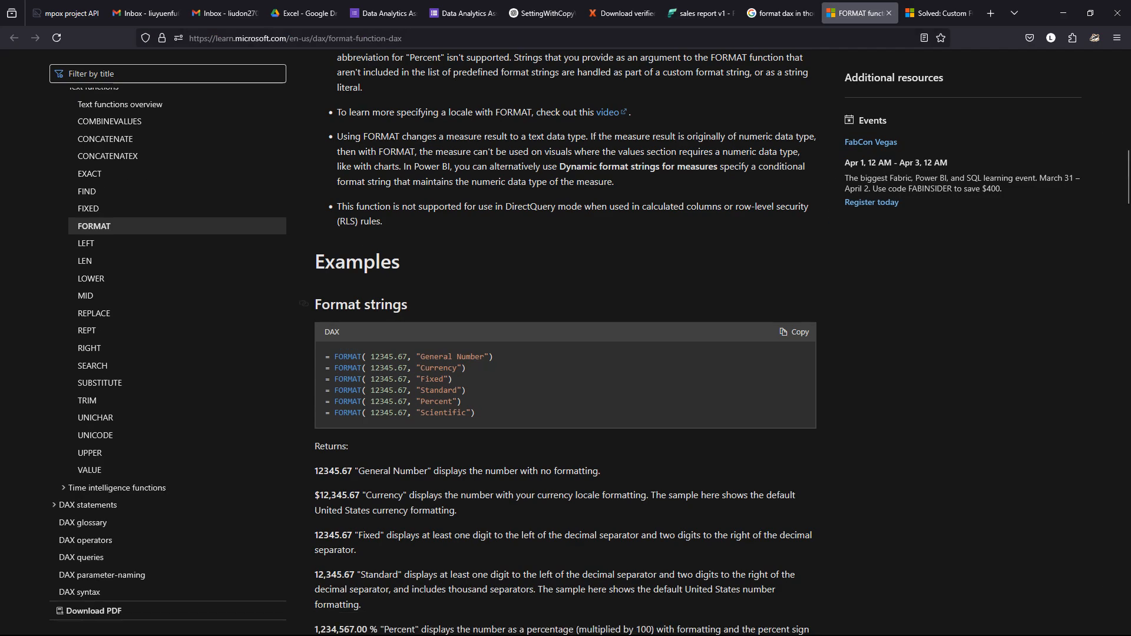
pyautogui.hotkey('ctrl', 'Tab')
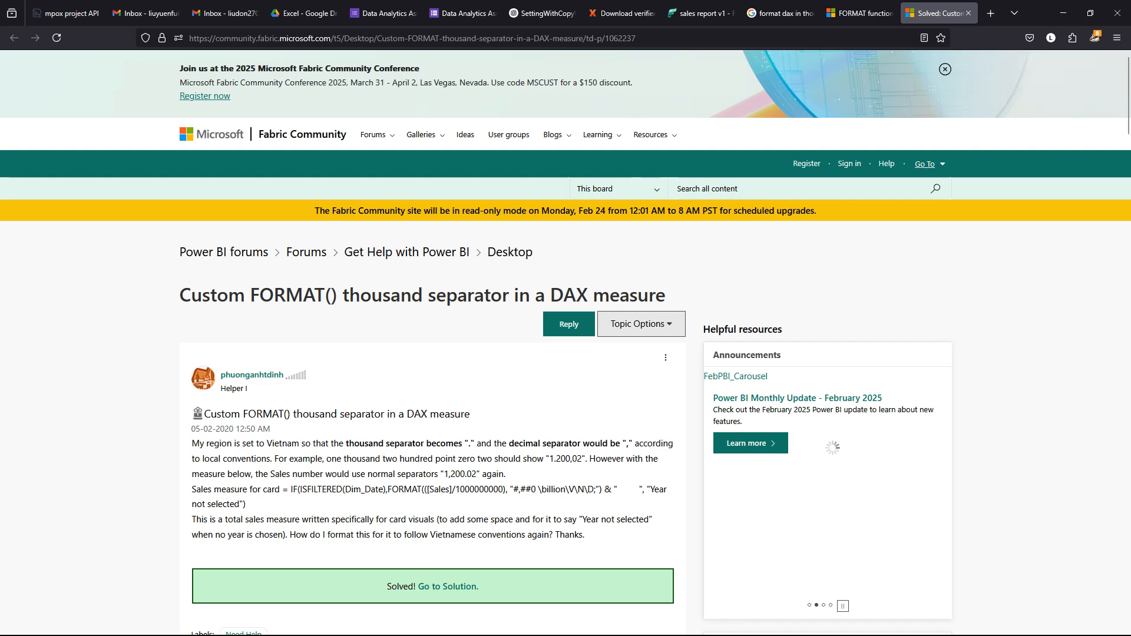
pyautogui.scroll(-5, 565, 342)
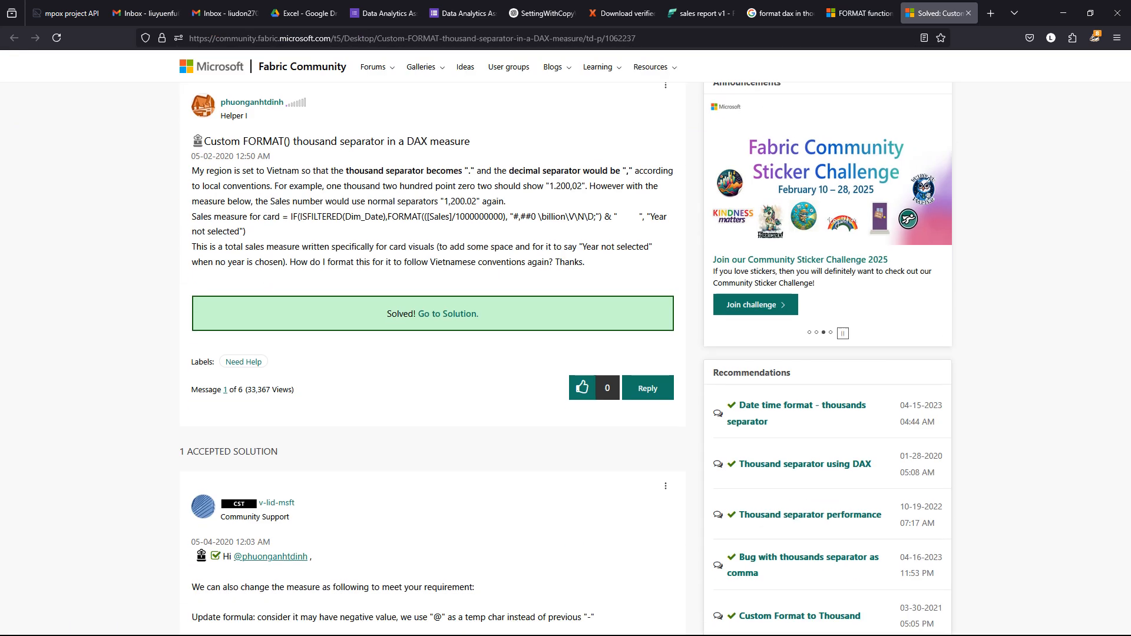
pyautogui.scroll(-1, 566, 341)
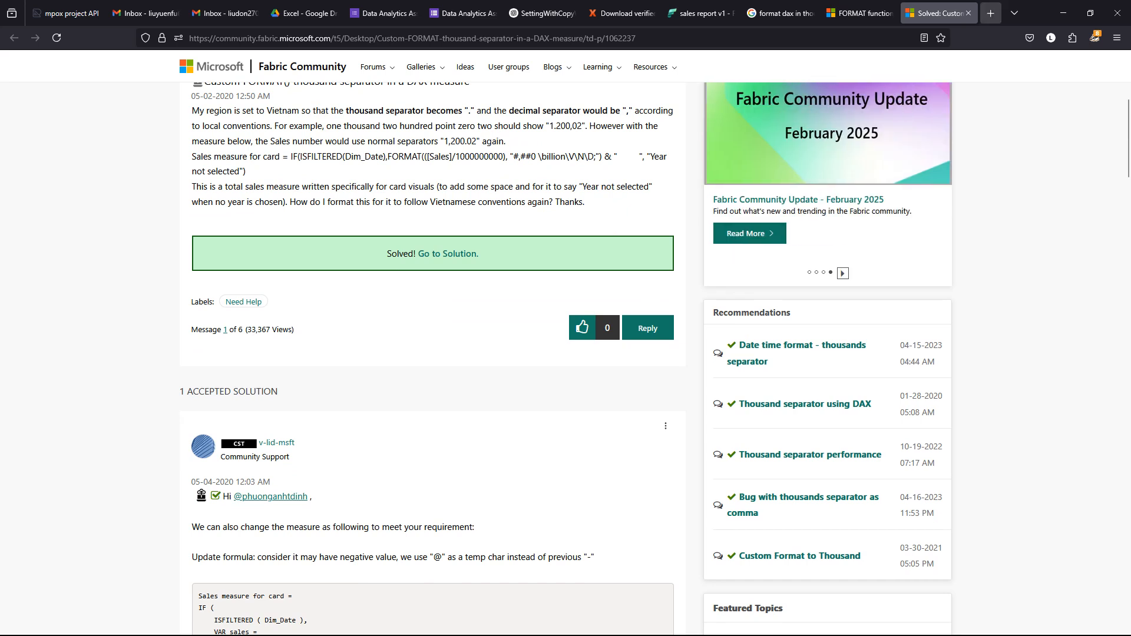
# - In Power BI Desktop, enclose Currency in double quotes, commit the narration measure, and add a space after "2013 - 2014:"
pyautogui.click(1063, 13)
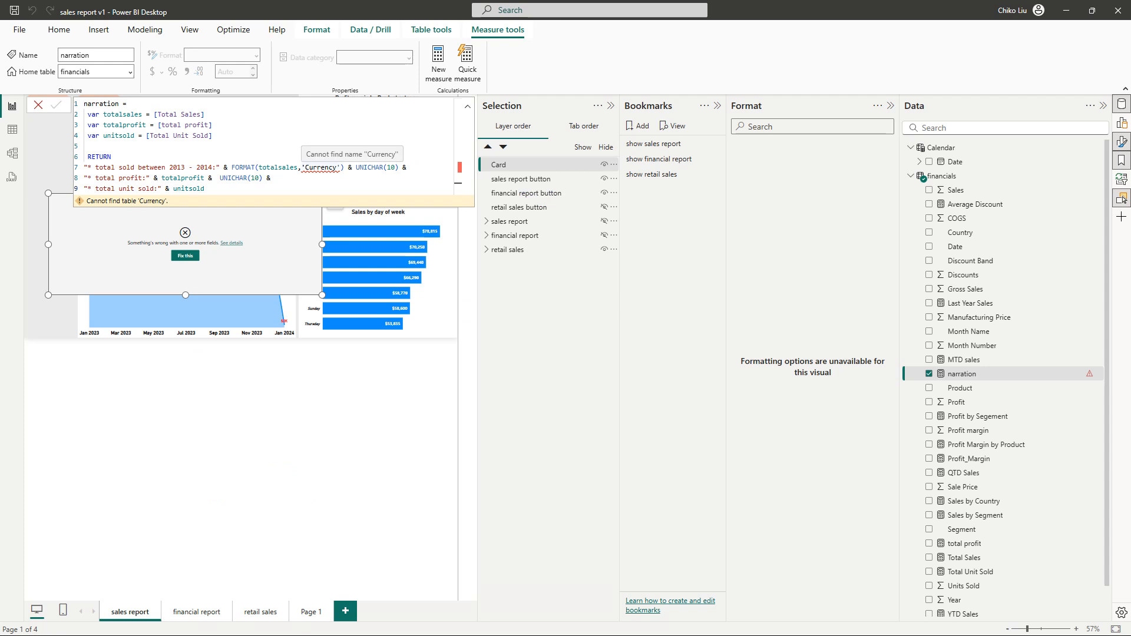
pyautogui.press('BackSpace')
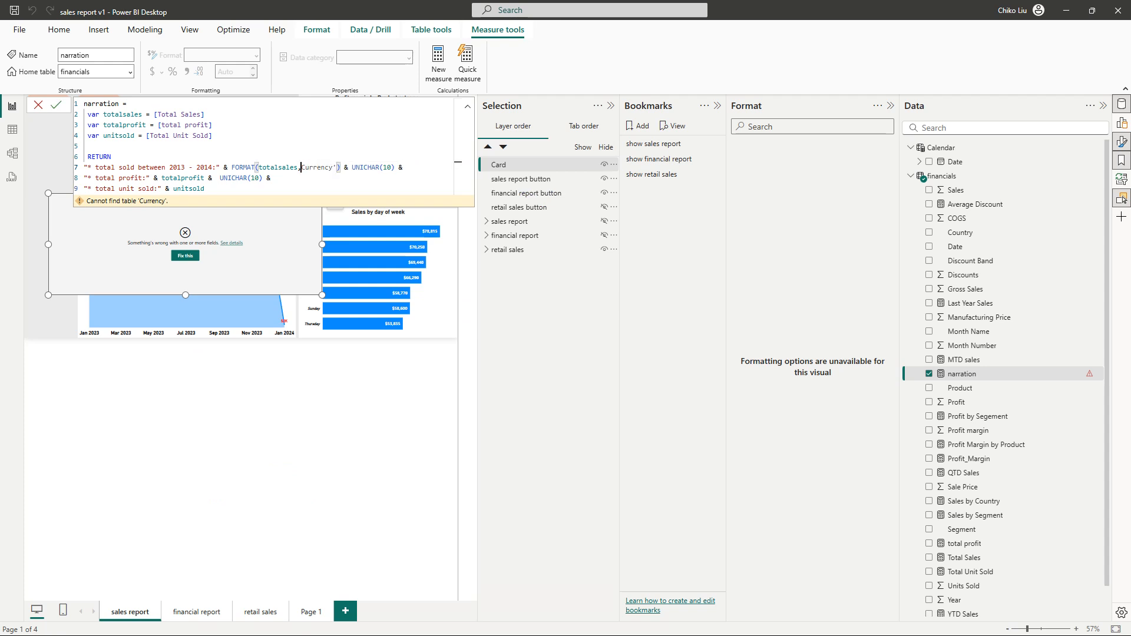
pyautogui.write('"')
pyautogui.click(340, 168)
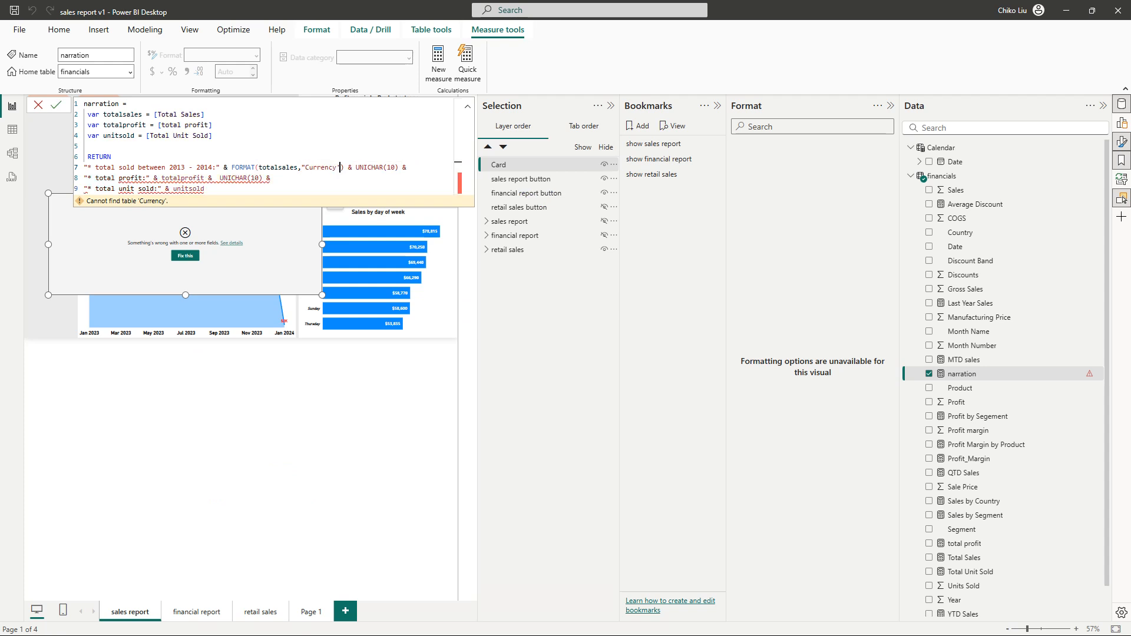
pyautogui.press('BackSpace')
pyautogui.write('"')
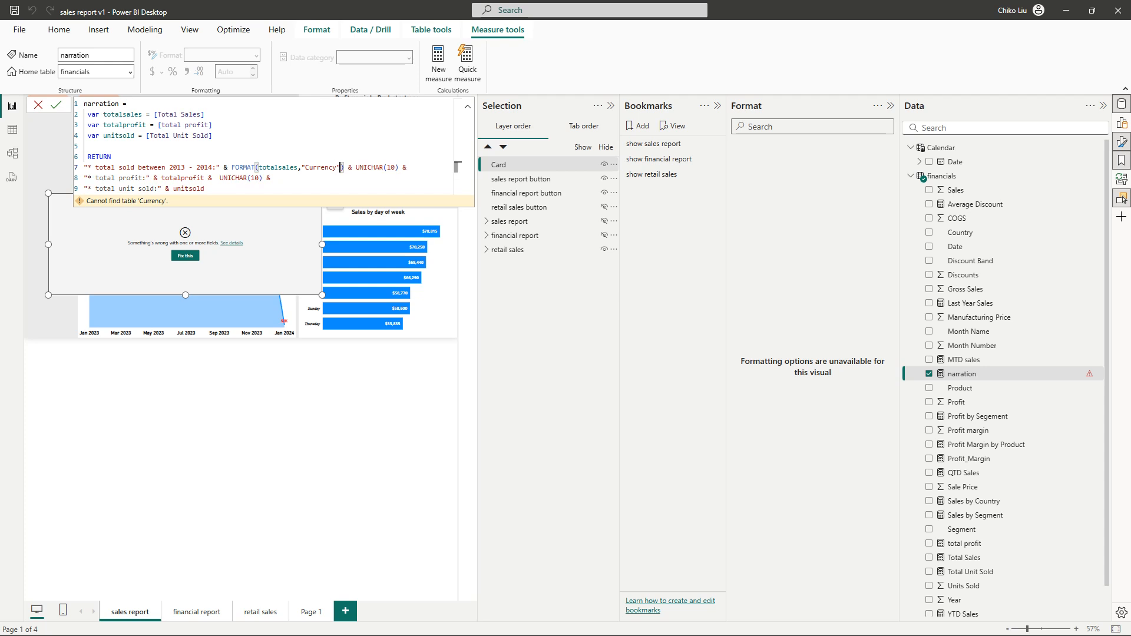
pyautogui.press('Return')
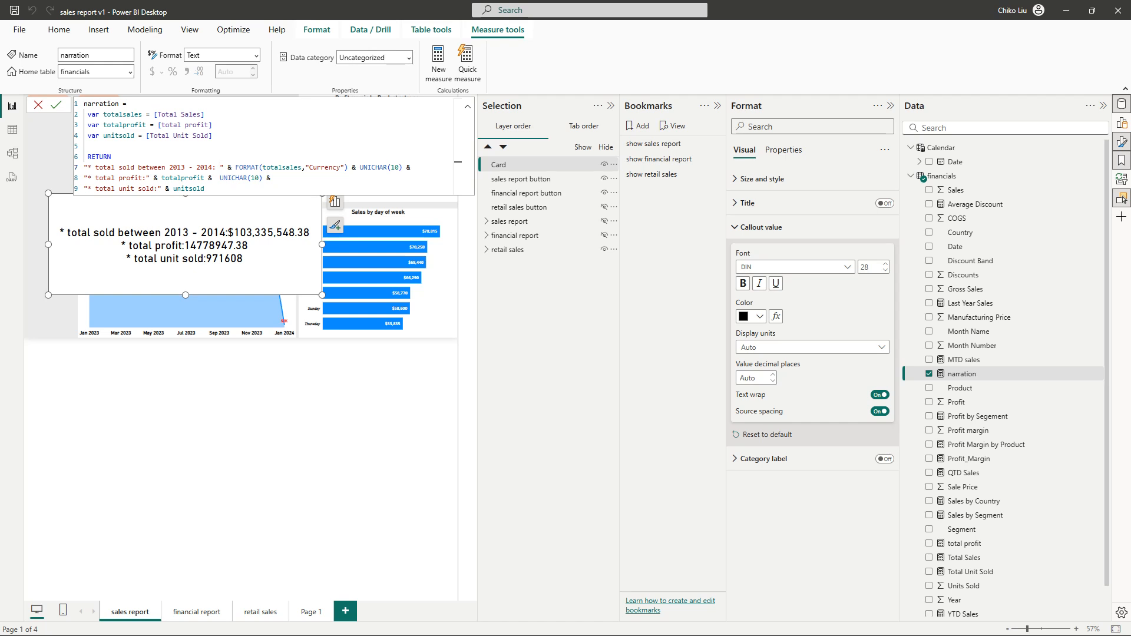
# - Wrap totalprofit in FORMAT with "Currency" as the format argument and add a space after the "total profit:" label
pyautogui.click(183, 178)
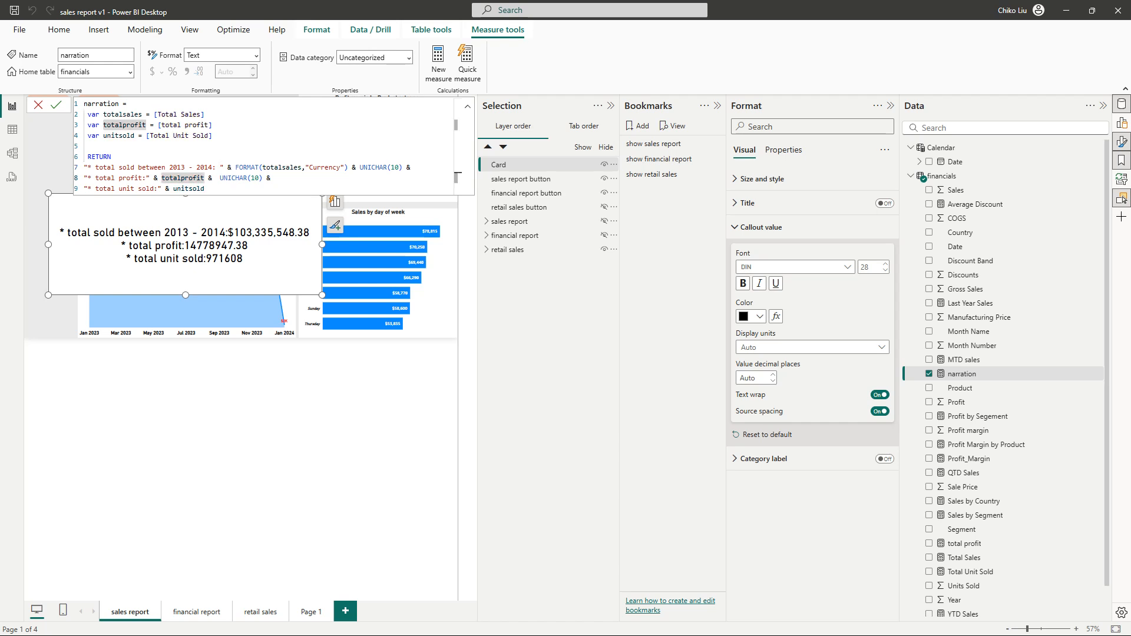
pyautogui.write('for')
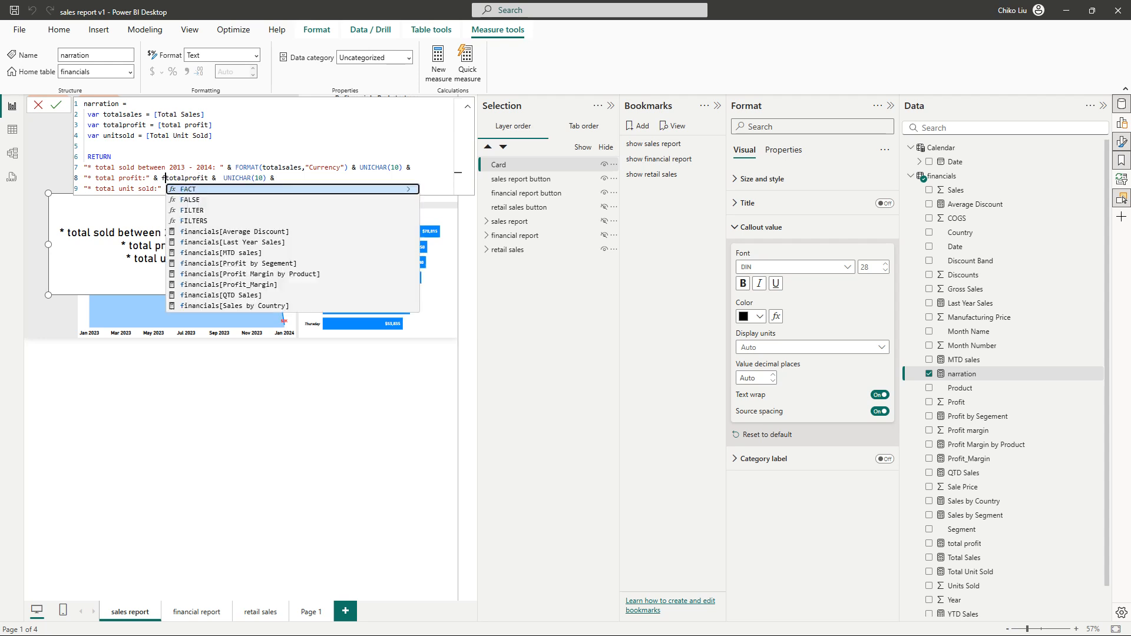
pyautogui.press('Tab')
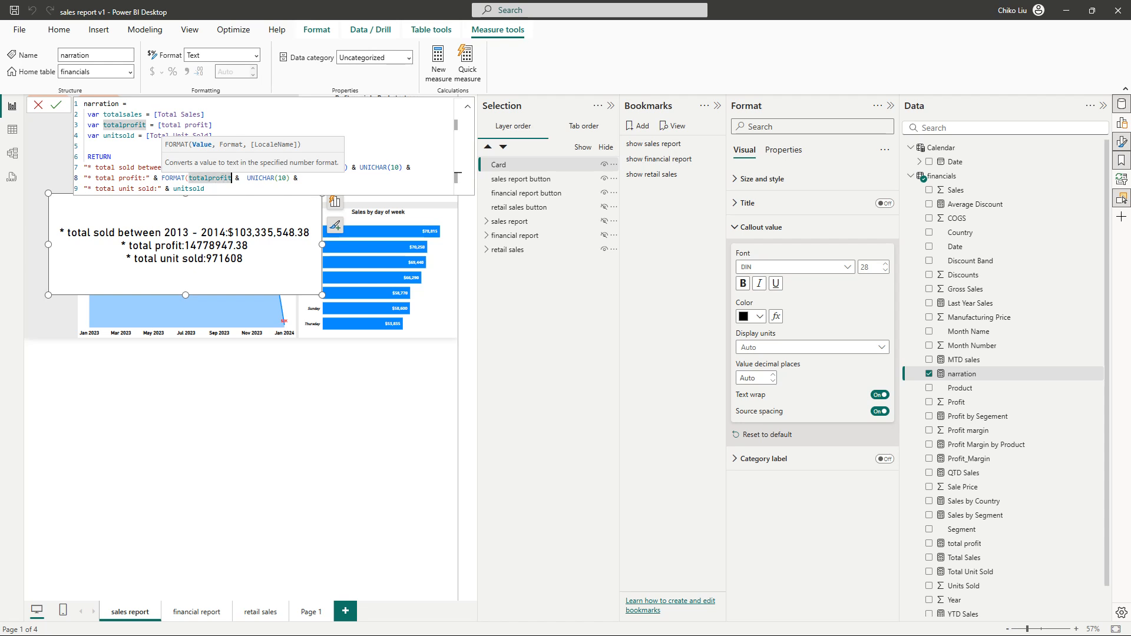
pyautogui.write(',"c')
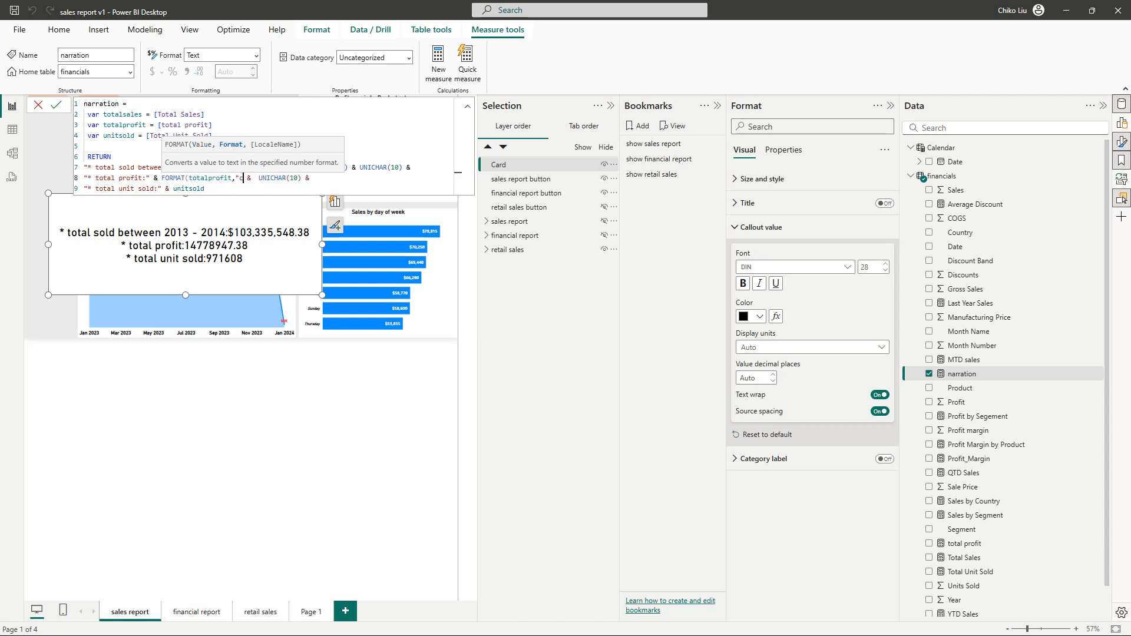
pyautogui.write('0')
pyautogui.press('BackSpace')
pyautogui.write('urrency")')
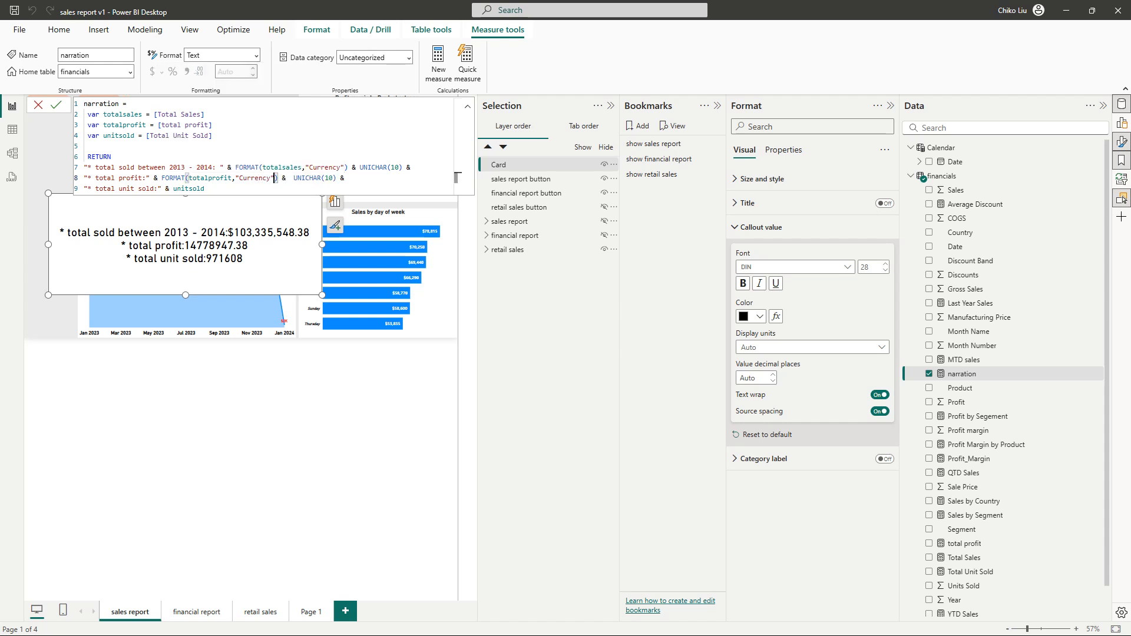
pyautogui.click(148, 178)
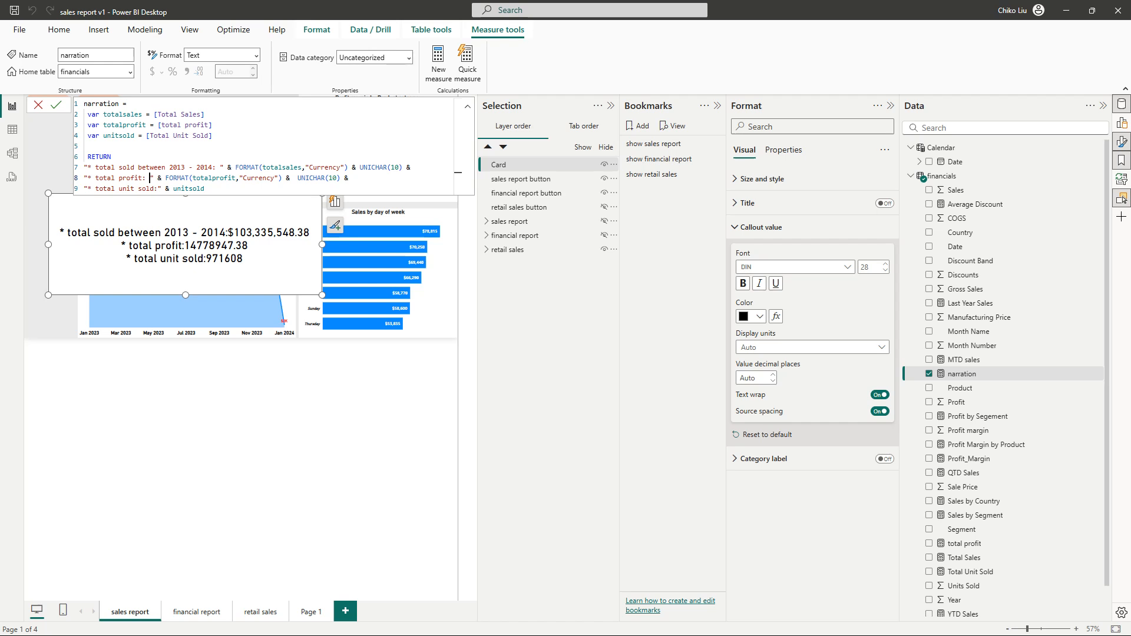
# - Wrap unitsold in FORMAT with "#,##0", add a space after the "total unit sold:" label, and commit the narration measure
pyautogui.click(175, 188)
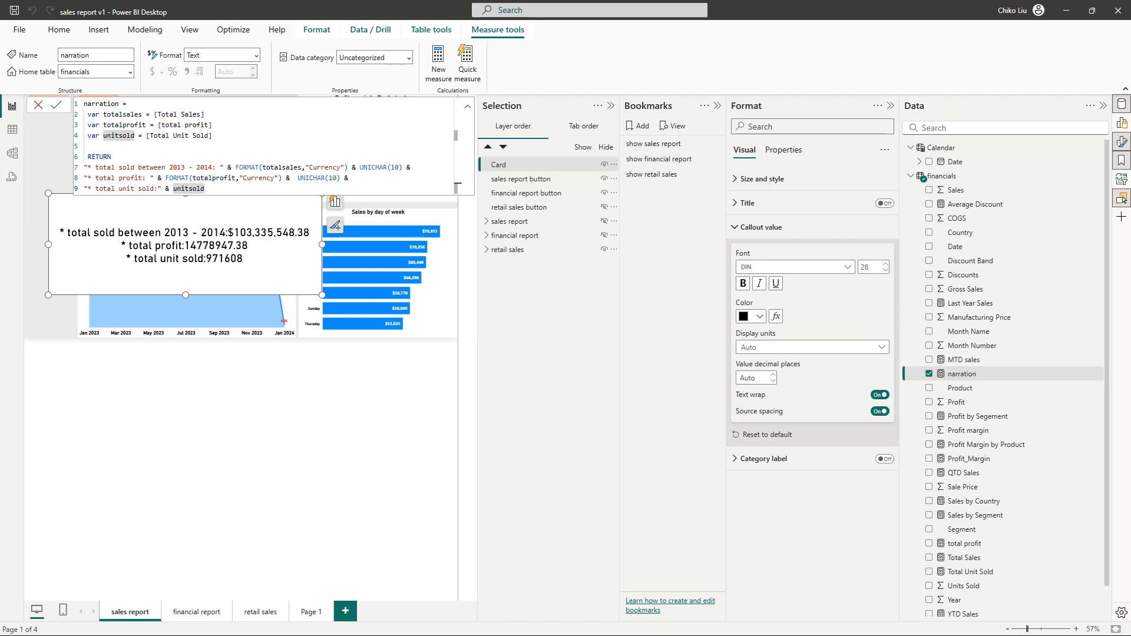
pyautogui.write('form')
pyautogui.press('Tab')
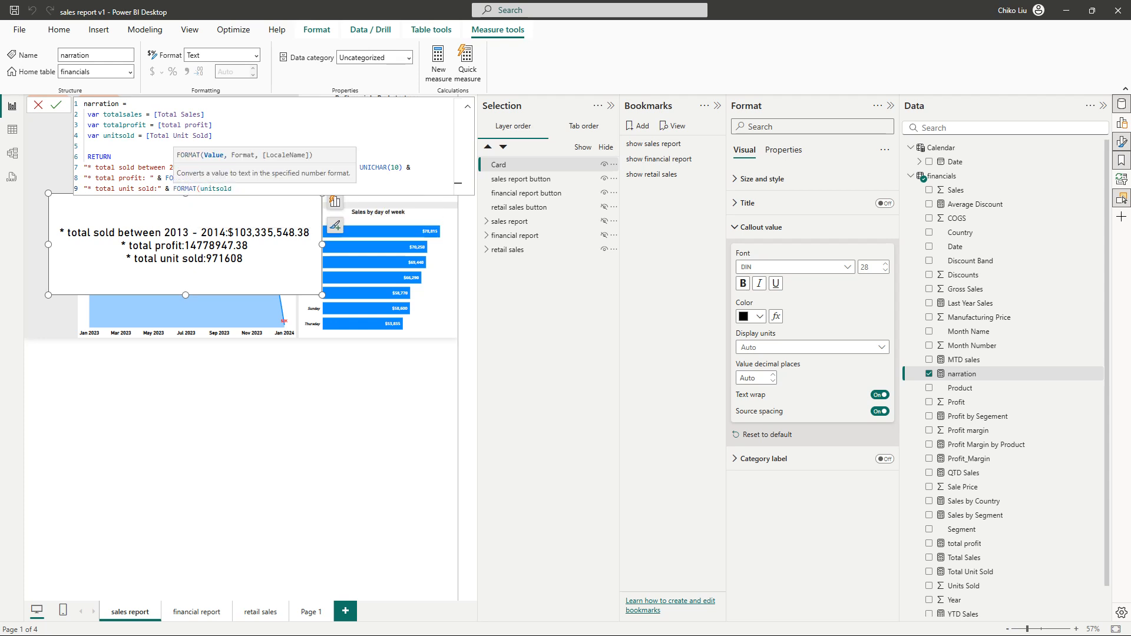
pyautogui.press('End')
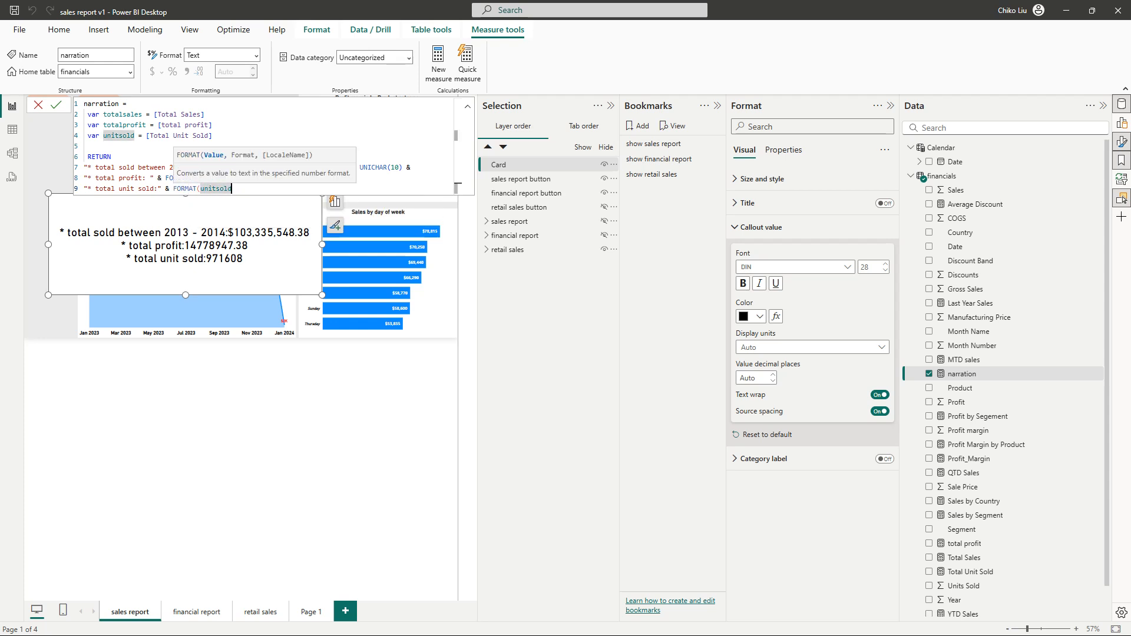
pyautogui.write(',"')
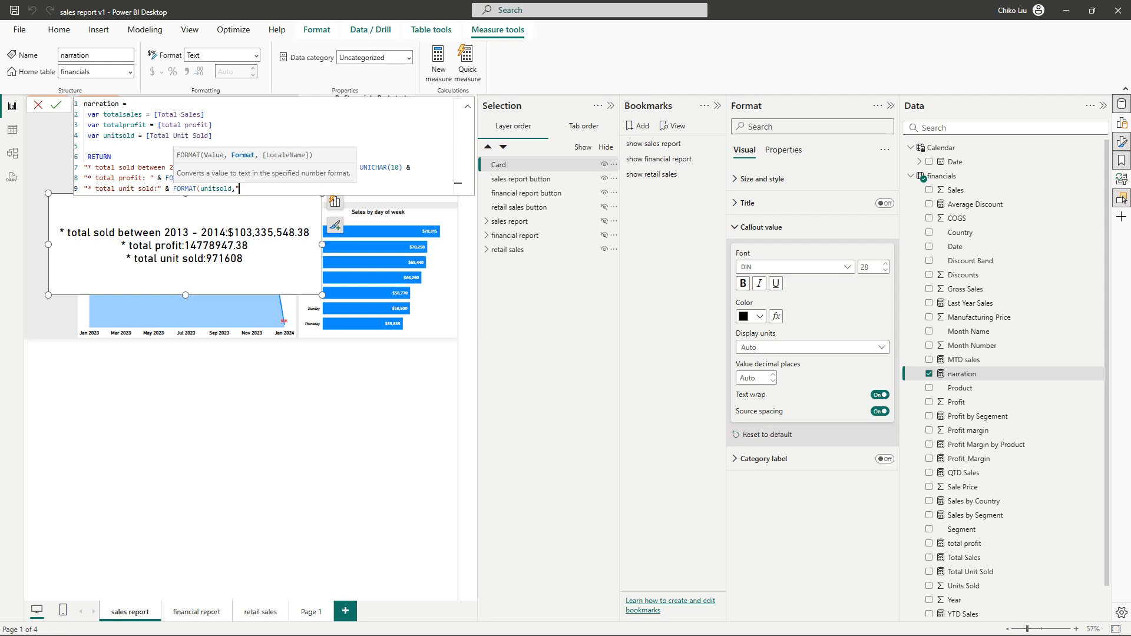
pyautogui.write('#,##0")')
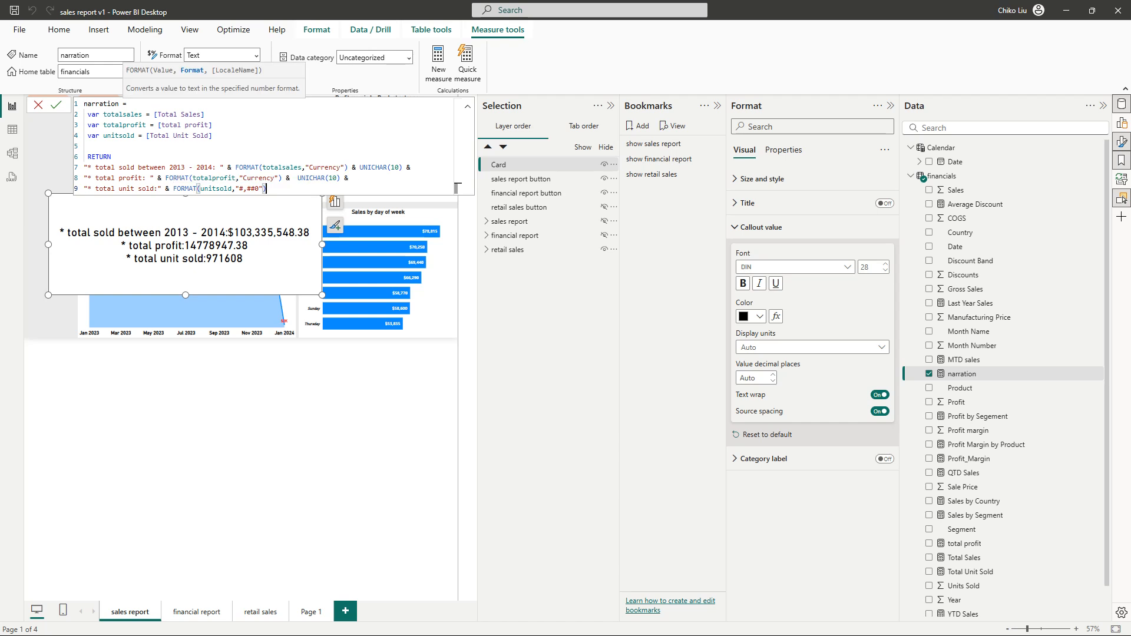
pyautogui.press('Return')
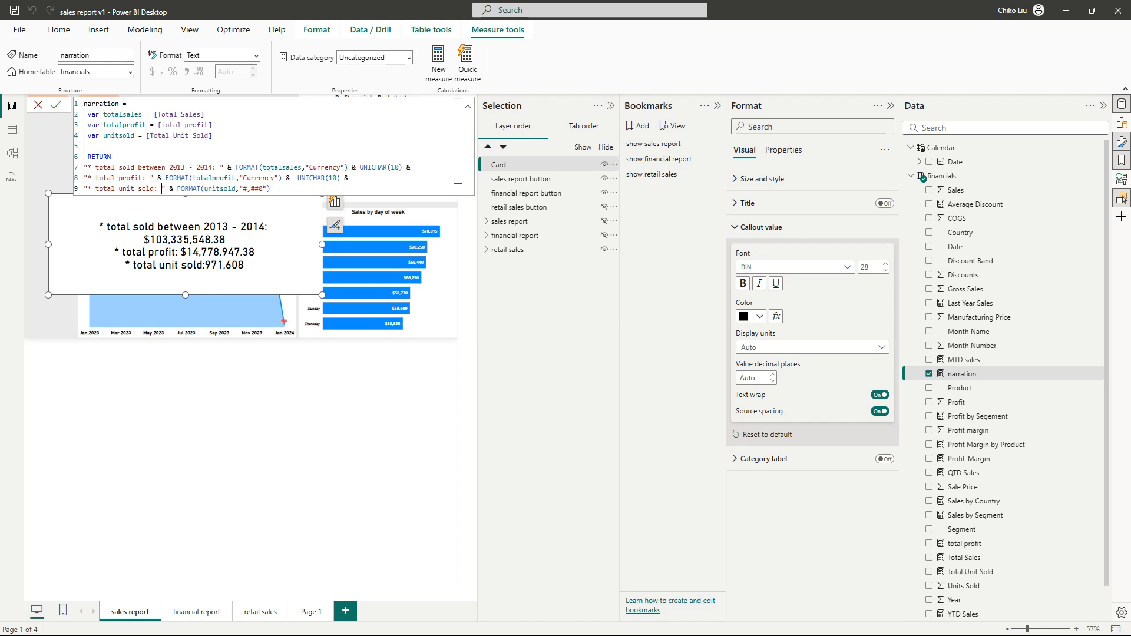
pyautogui.click(56, 105)
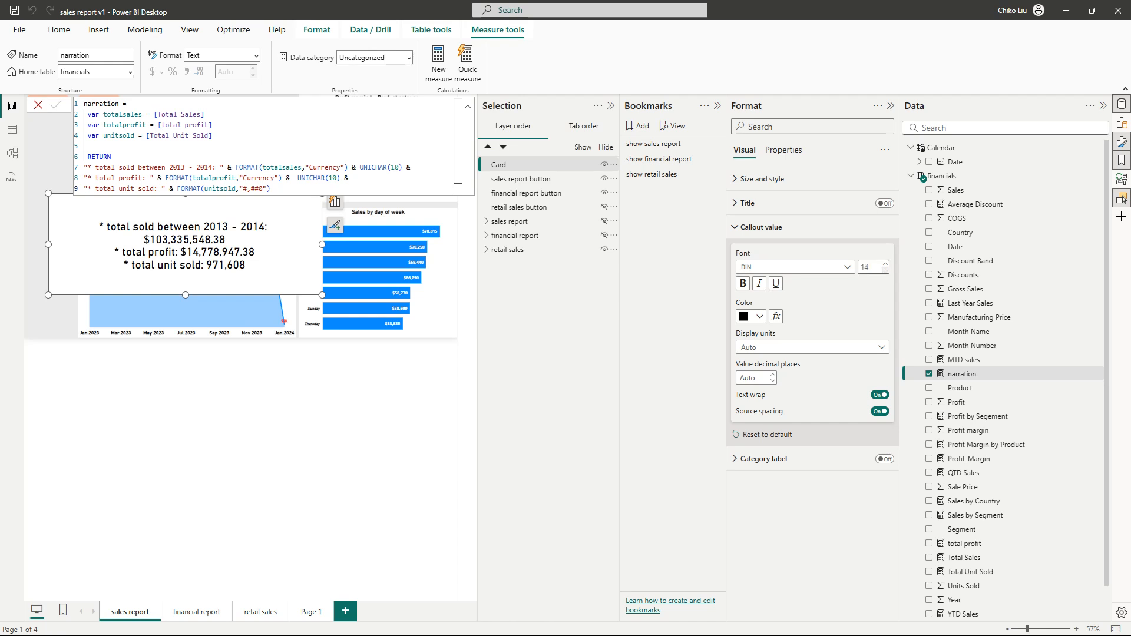
# - Set the narration card's callout value font size to 17
pyautogui.write('9')
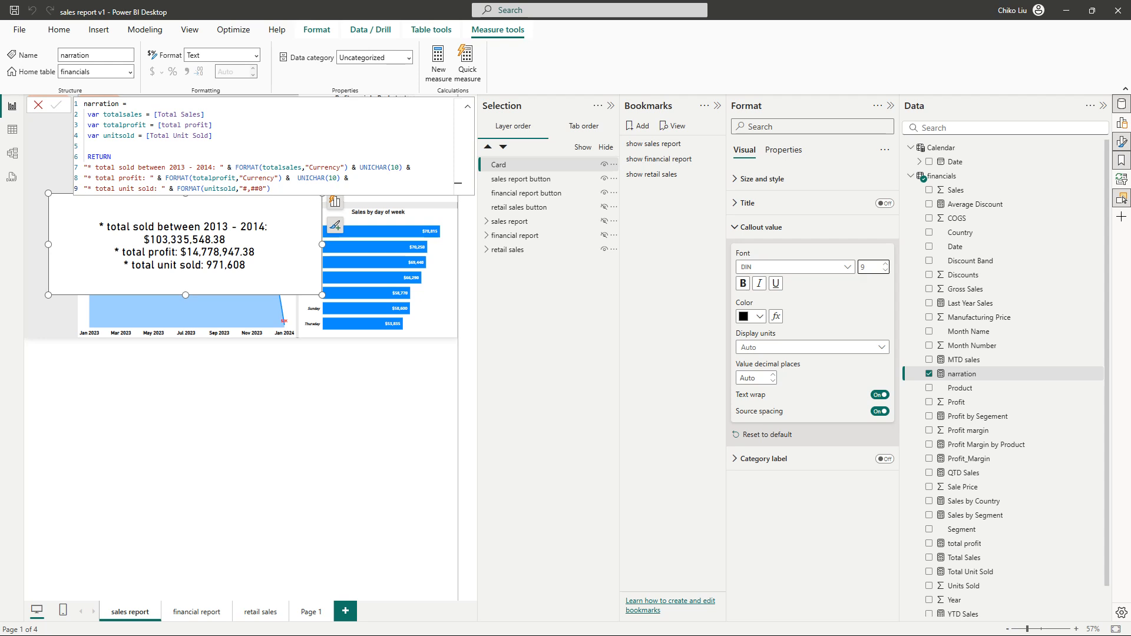
pyautogui.doubleClick(99, 156)
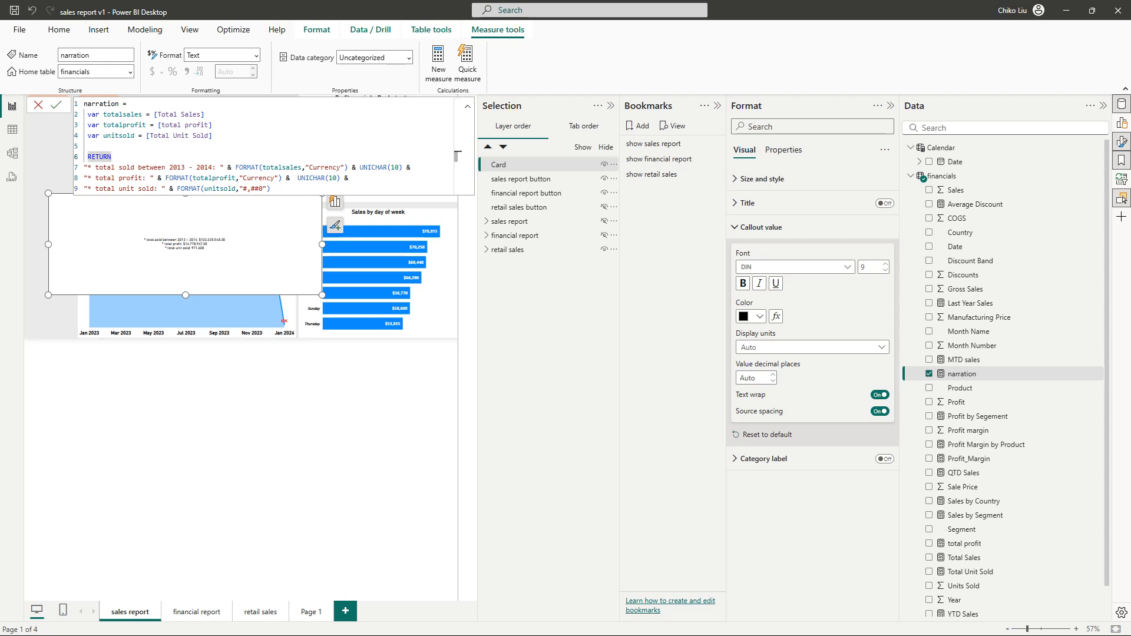
pyautogui.click(885, 264)
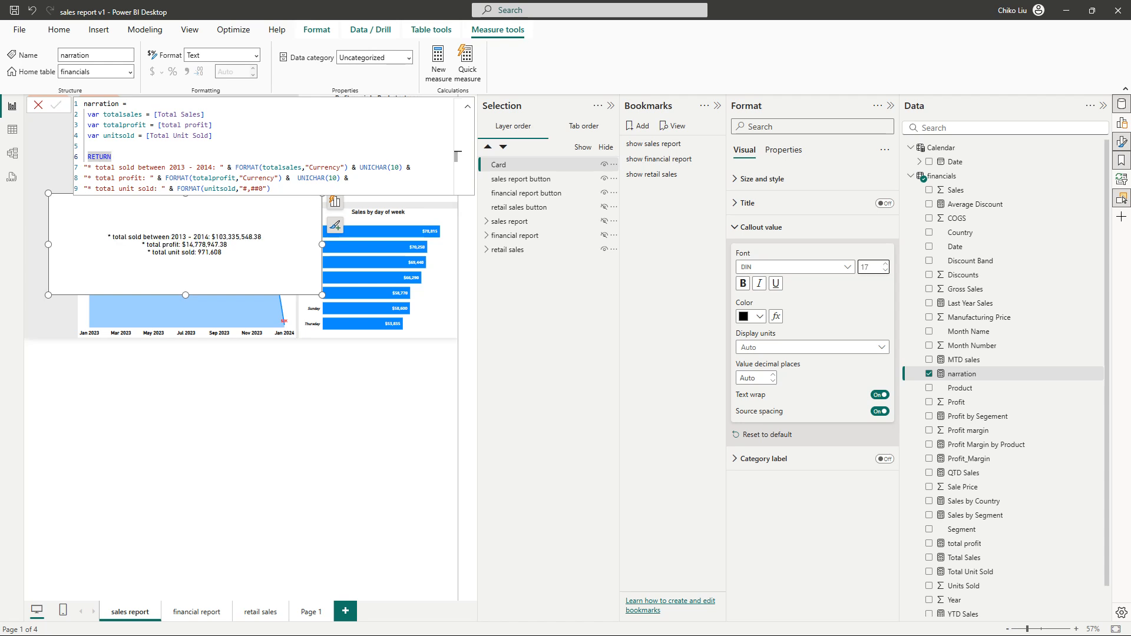
# - Add a "Summary" heading line joined with & UNICHAR(10) & above the bulleted lines after RETURN, and commit the narration measure
pyautogui.press('Return')
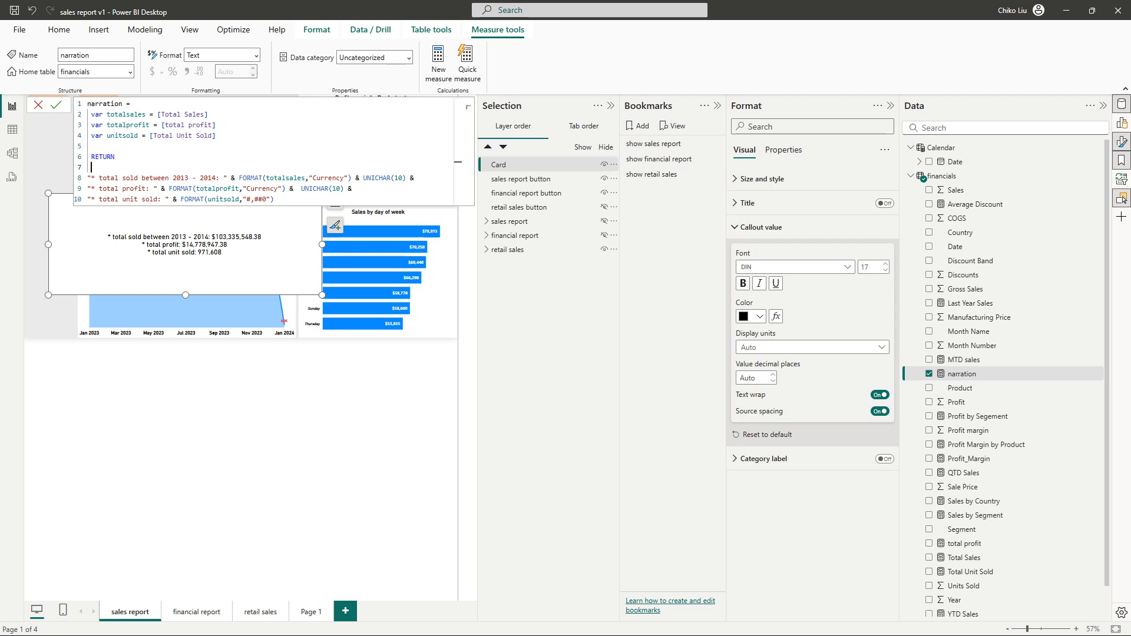
pyautogui.write('"Summary')
pyautogui.moveTo(362, 178); pyautogui.dragTo(414, 178)
pyautogui.hotkey('ctrl', 'c')
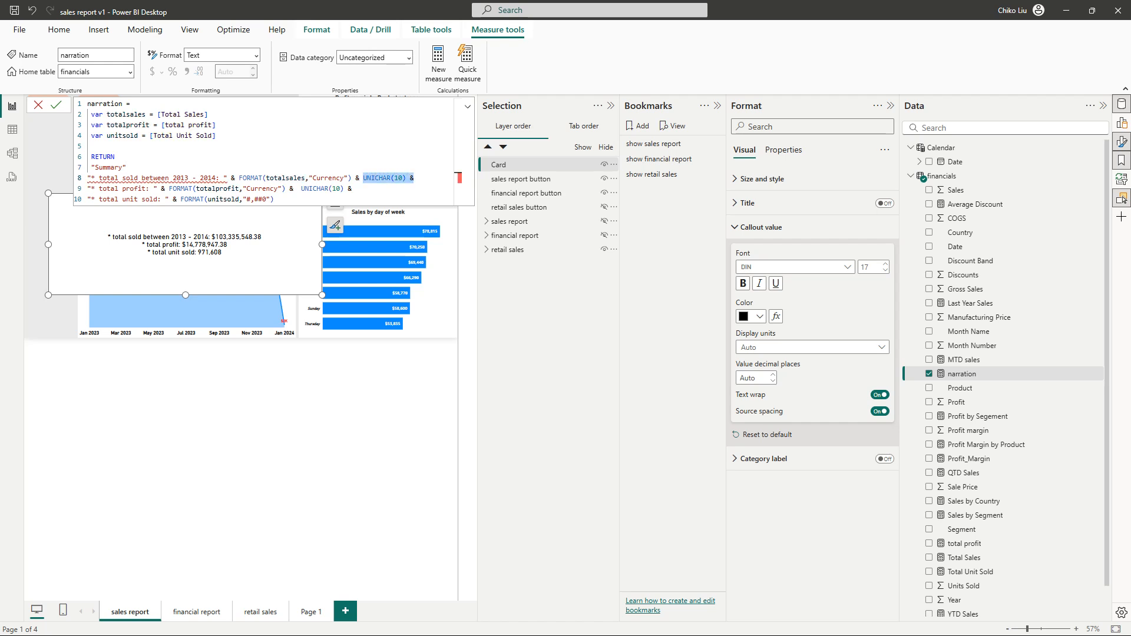
pyautogui.click(128, 168)
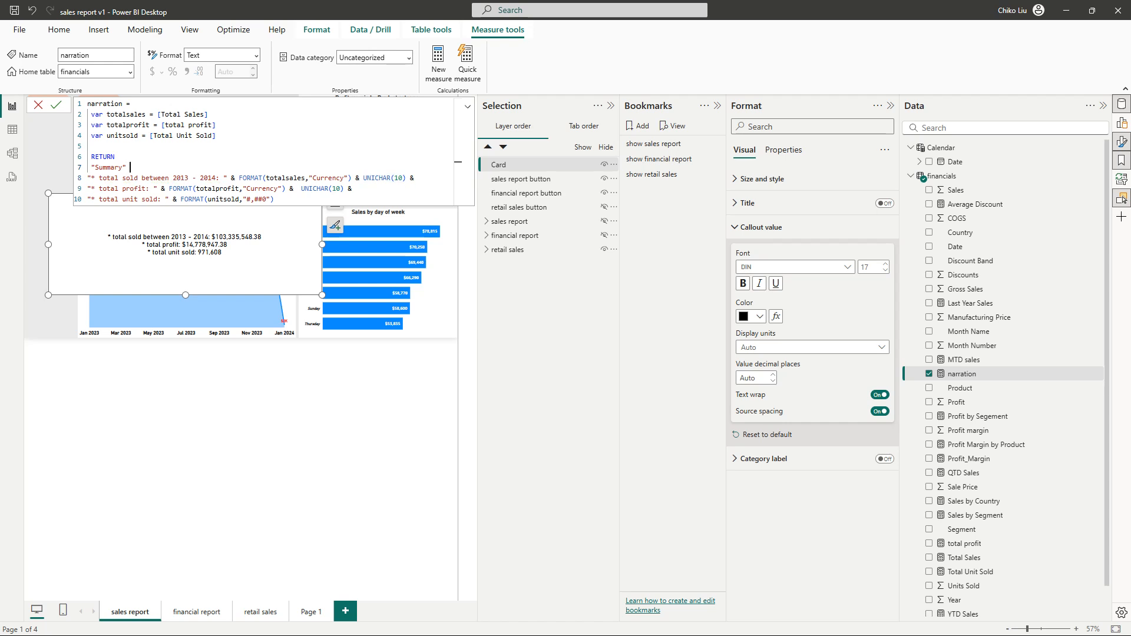
pyautogui.write('&')
pyautogui.hotkey('ctrl', 'v')
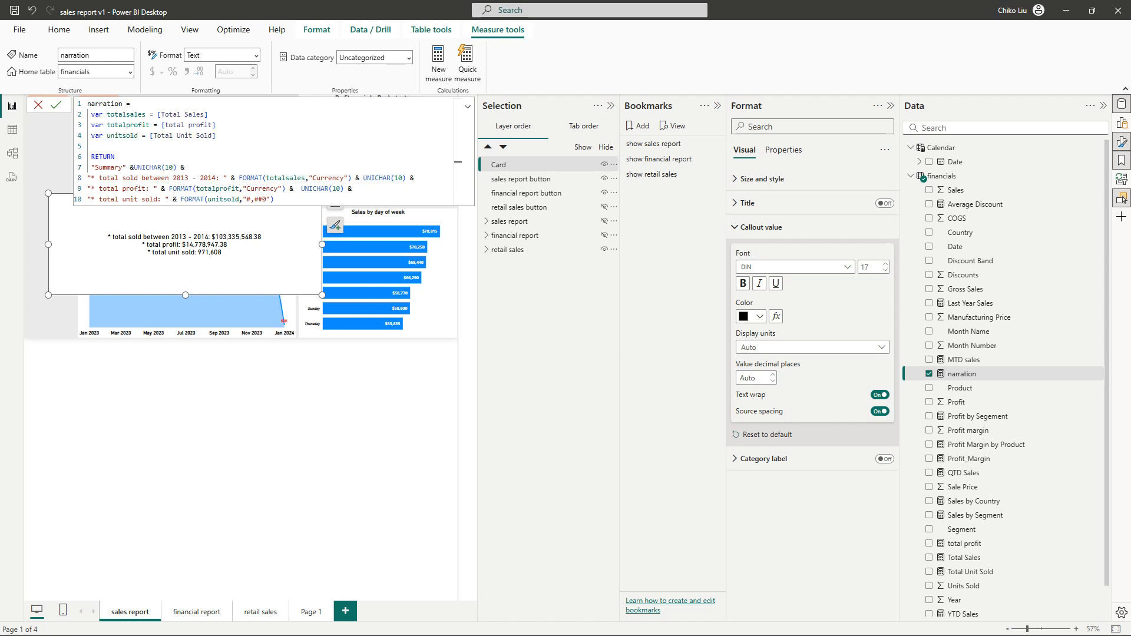
pyautogui.press('Return')
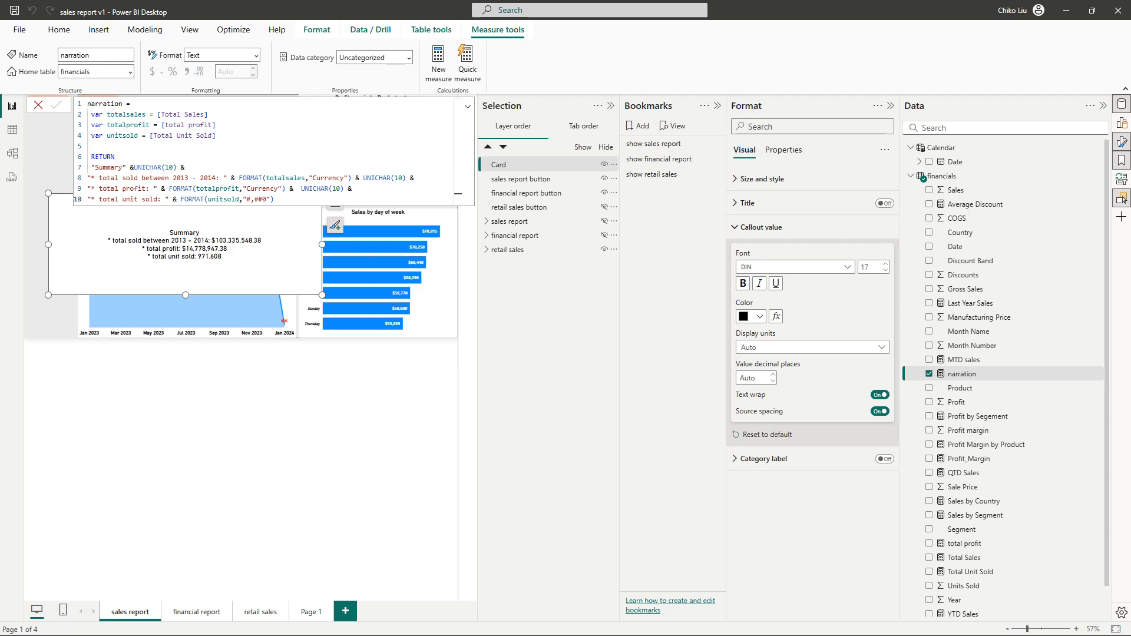
# - Narrow the narration card, place it at the left edge of the report page, and turn off its background
pyautogui.moveTo(322, 245); pyautogui.dragTo(104, 231)
pyautogui.press('Escape')
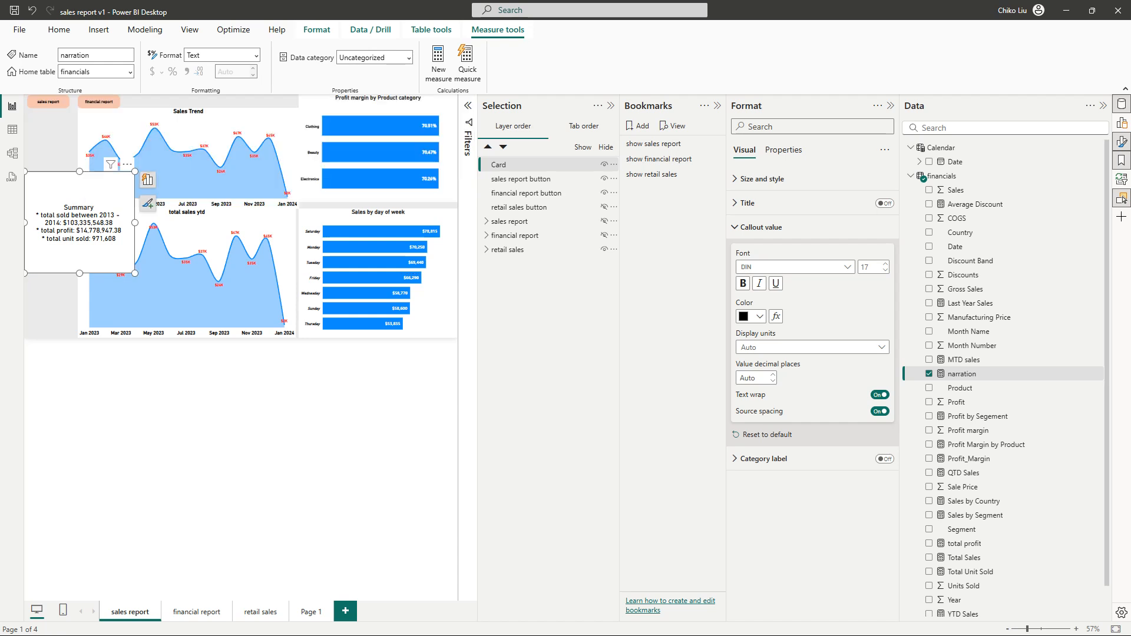
pyautogui.click(762, 227)
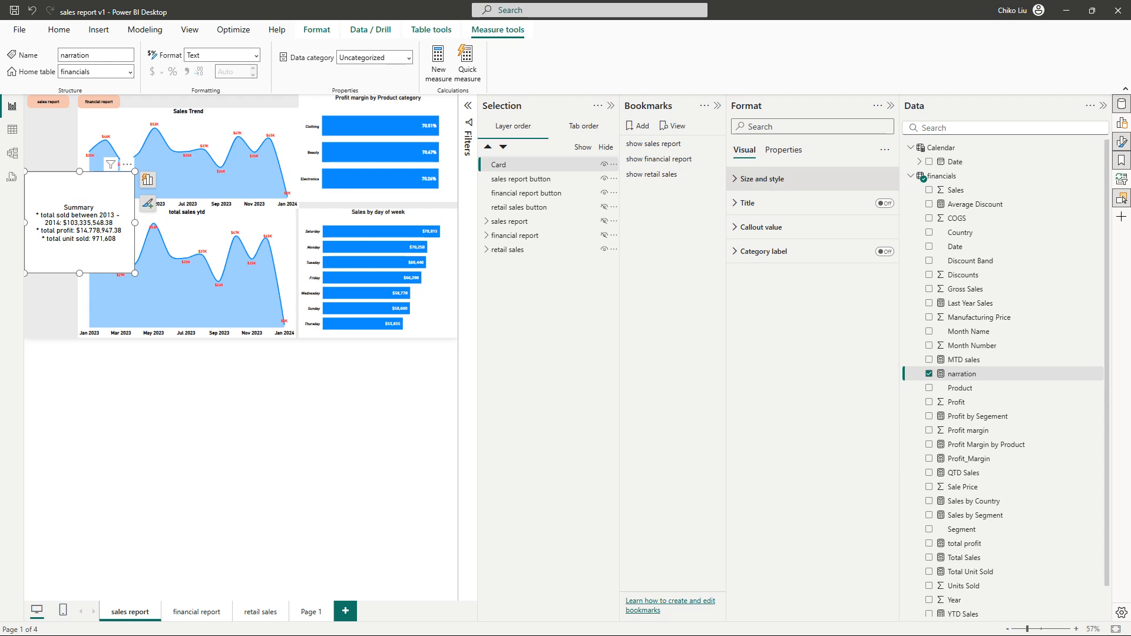
pyautogui.click(762, 178)
pyautogui.click(765, 330)
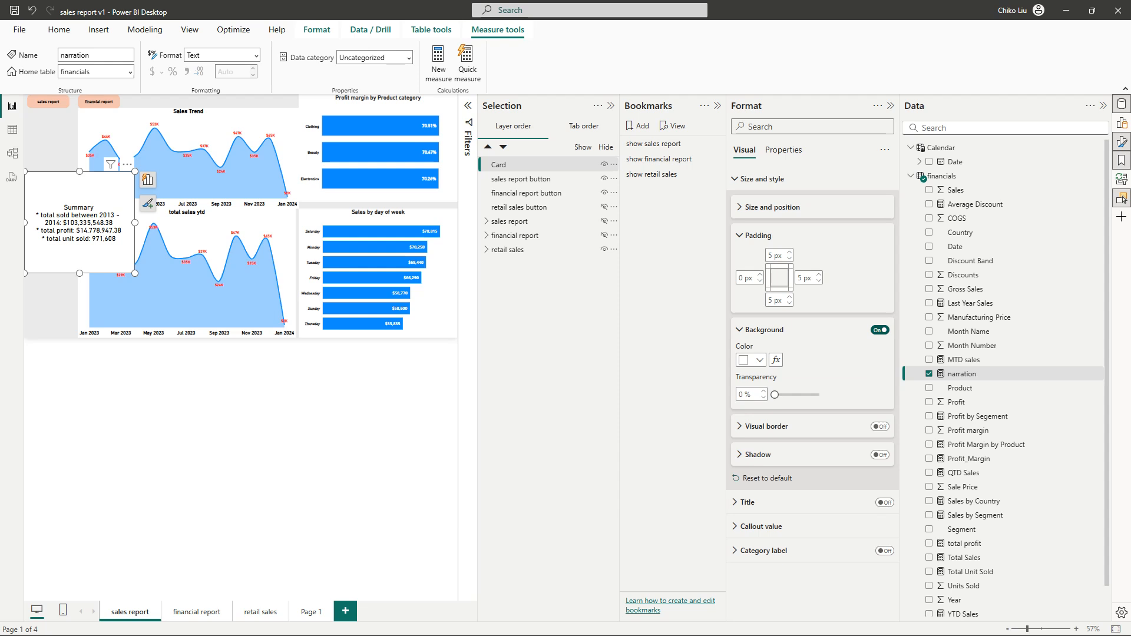
pyautogui.click(880, 330)
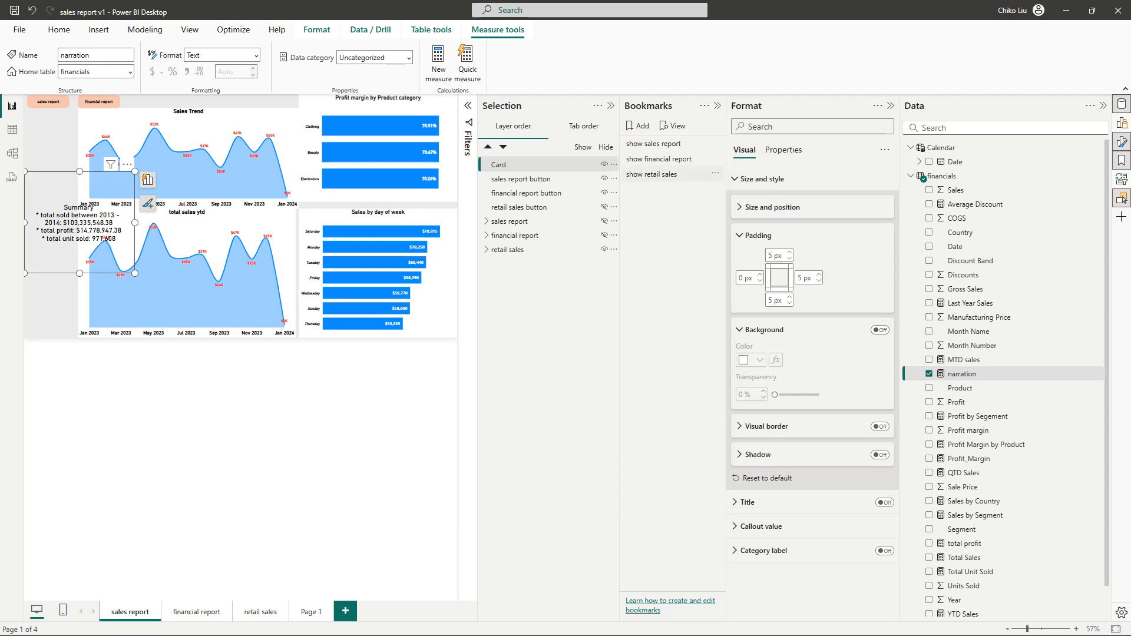
# - Set the card's callout value font size to 13 and its color to red
pyautogui.click(762, 178)
pyautogui.click(761, 227)
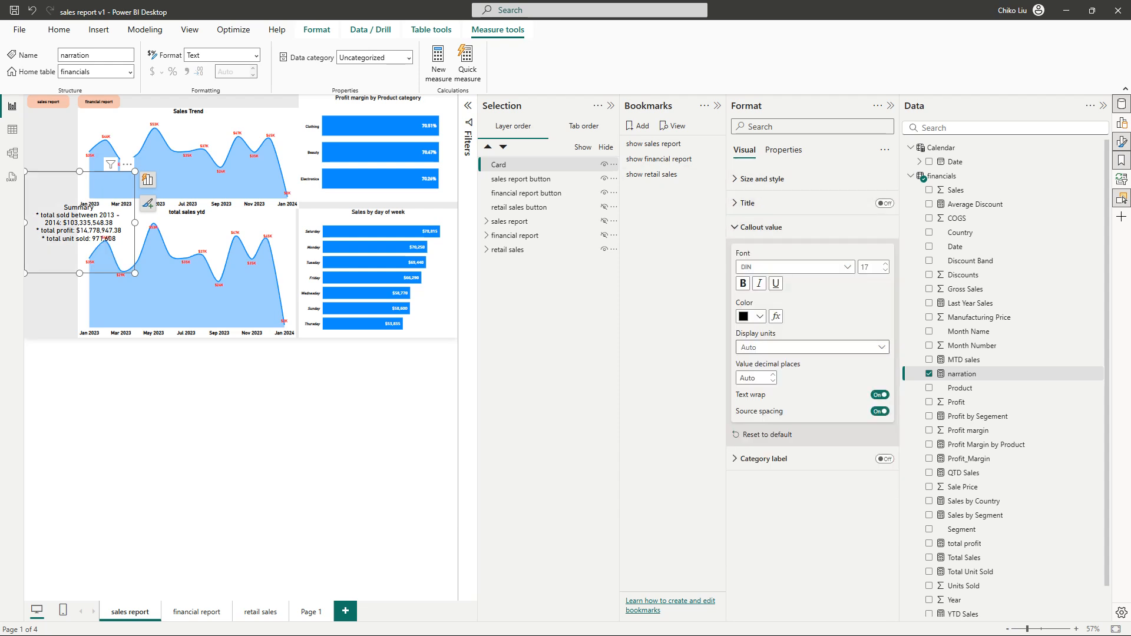
pyautogui.click(885, 271)
pyautogui.click(885, 270)
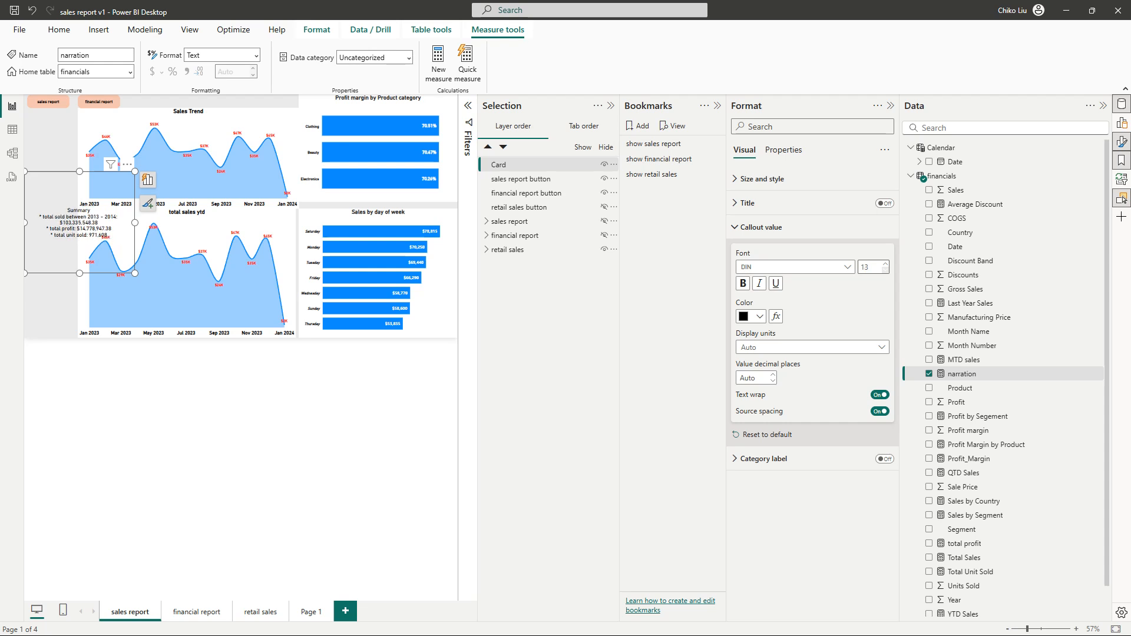
pyautogui.click(760, 317)
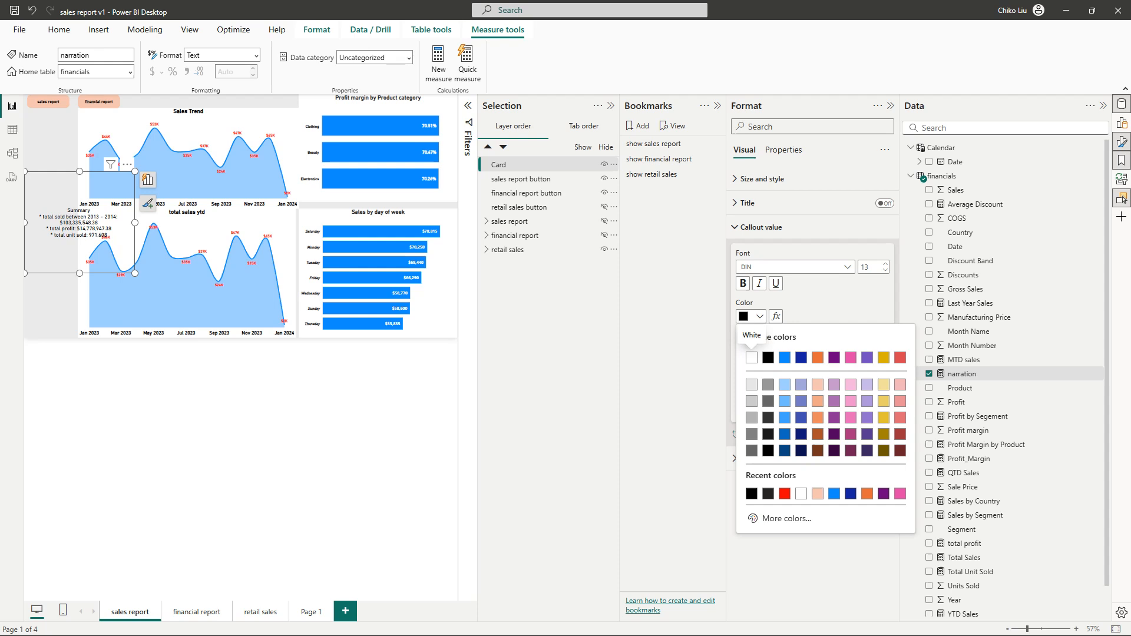
pyautogui.click(785, 493)
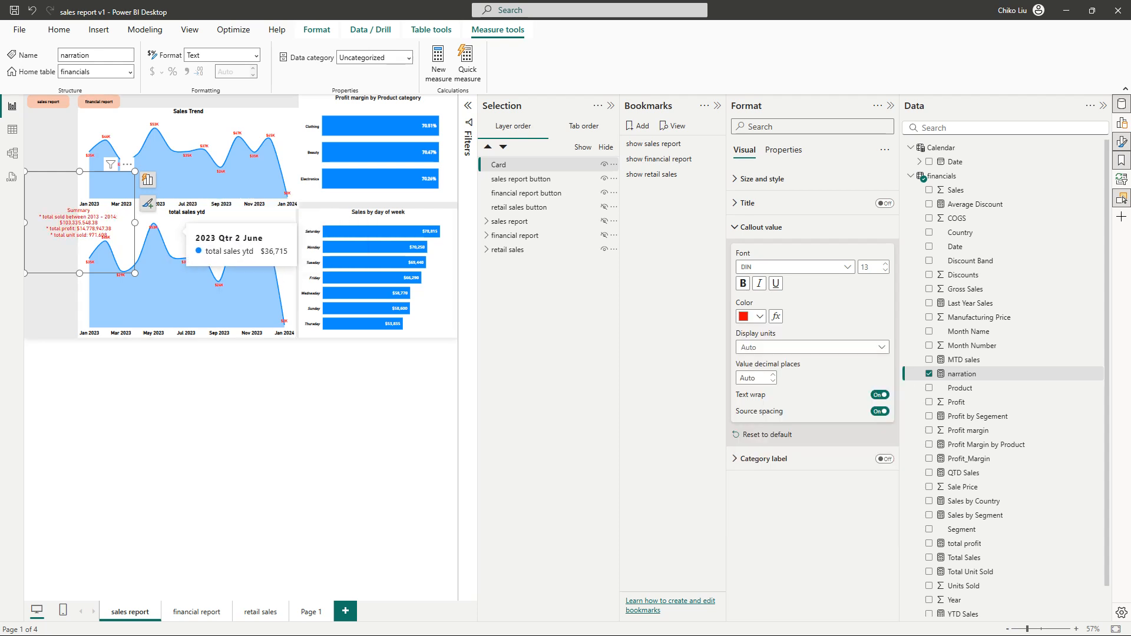
# - Move the narration card slightly up and reduce its callout value font size to 10
pyautogui.moveTo(80, 236); pyautogui.dragTo(80, 223)
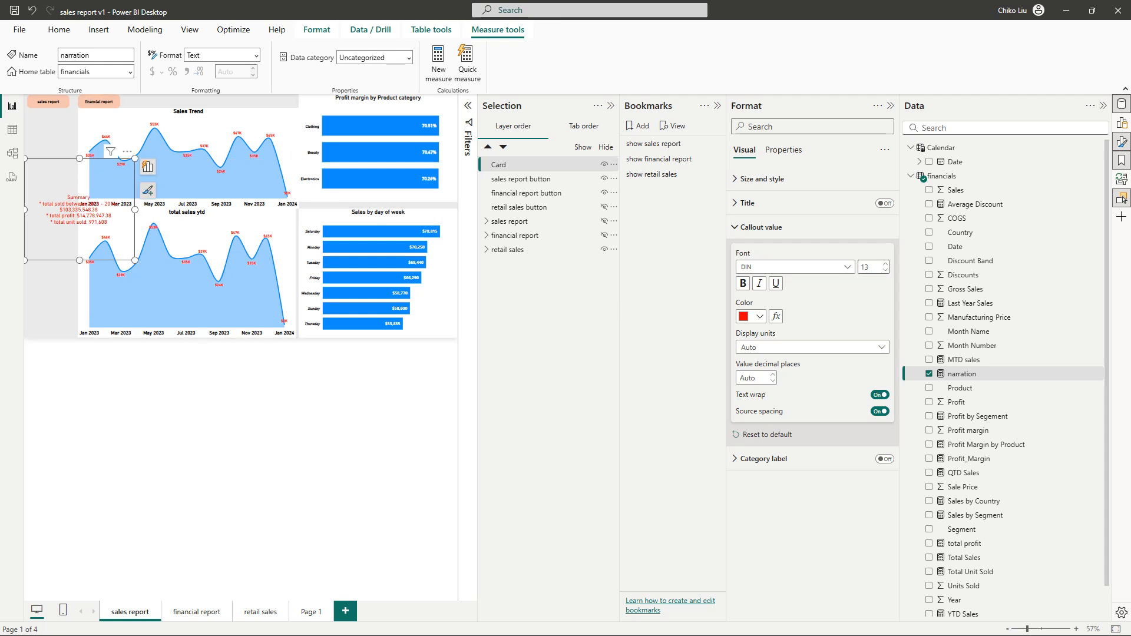
pyautogui.write('12')
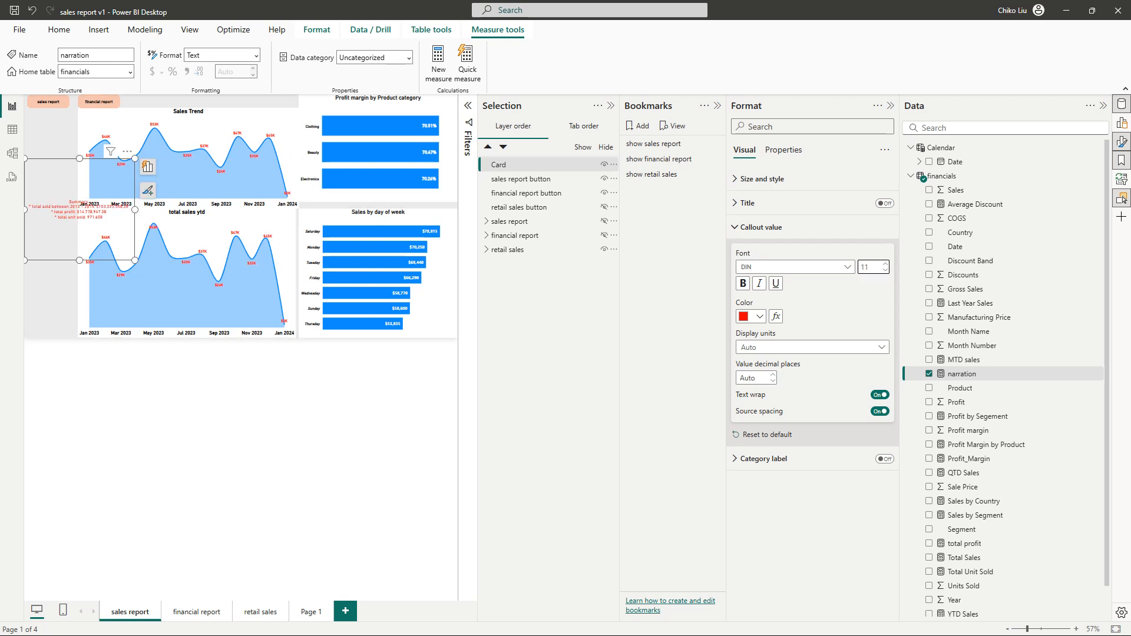
pyautogui.press('Down')
# - Collapse the Selection, Bookmarks, Format and Data panes, and narrow the narration card to roughly the width of the gray sidebar
pyautogui.click(611, 106)
pyautogui.click(718, 106)
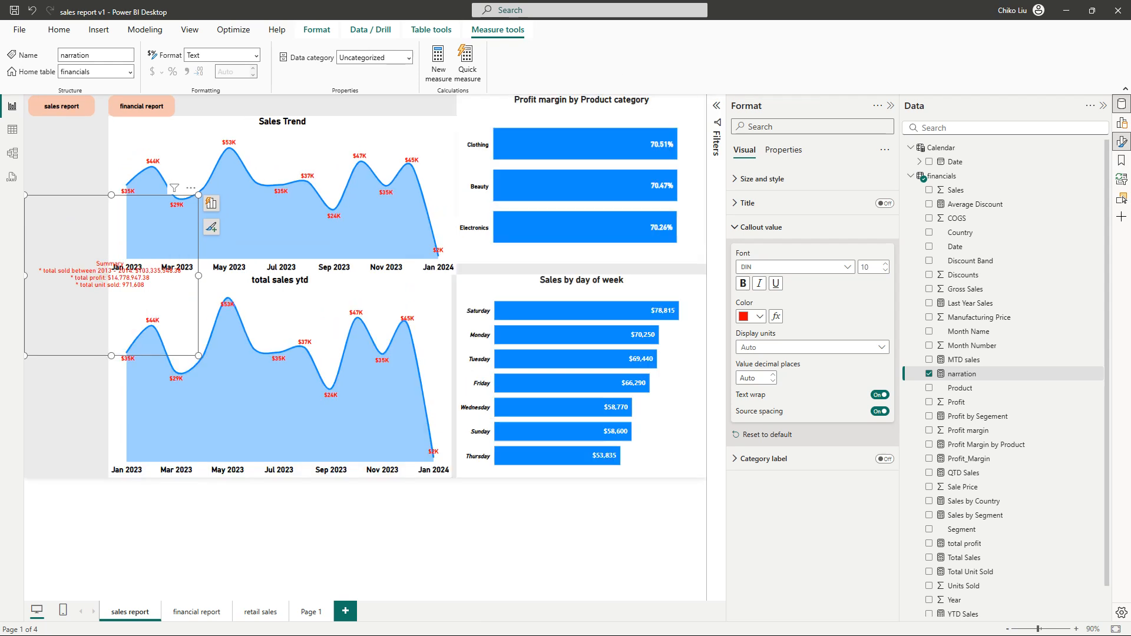
pyautogui.click(891, 106)
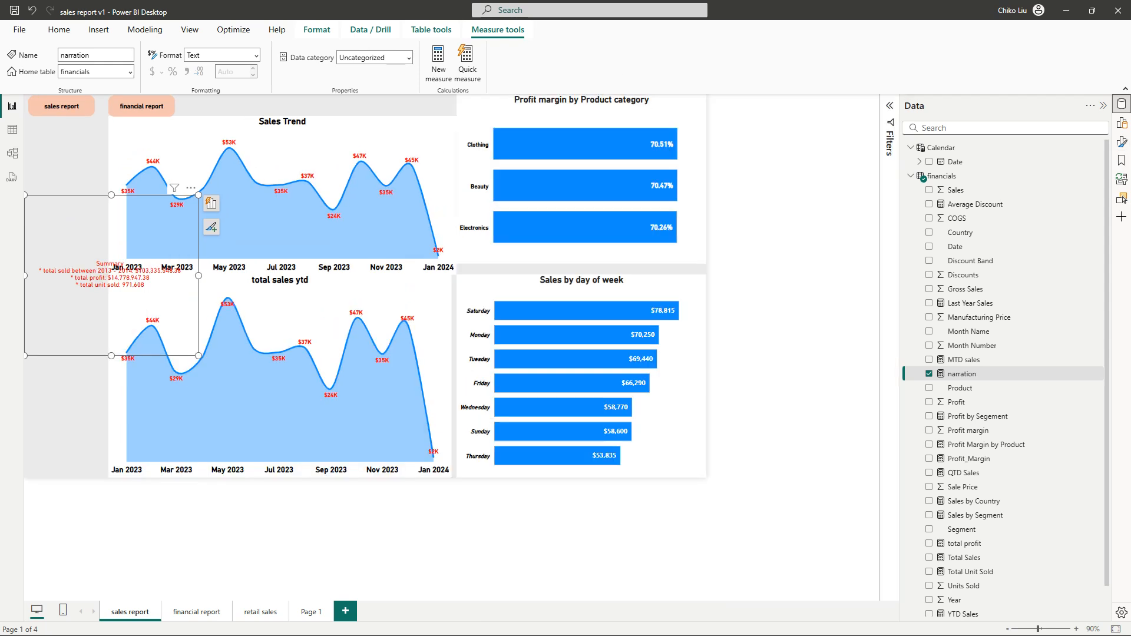
pyautogui.click(1104, 106)
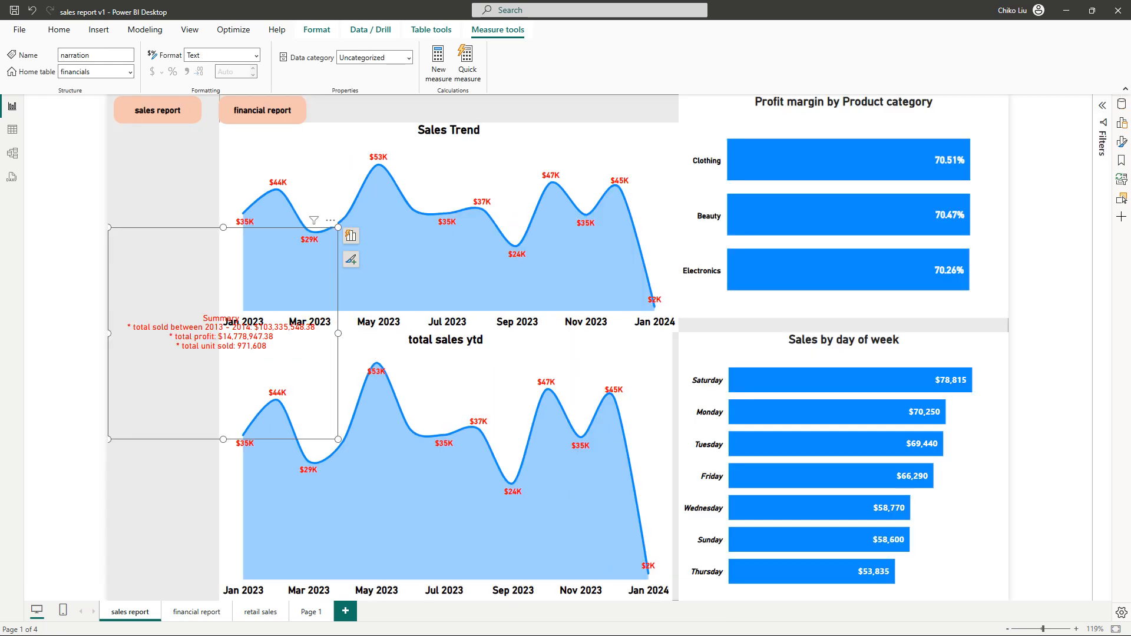
pyautogui.moveTo(338, 334); pyautogui.dragTo(225, 334)
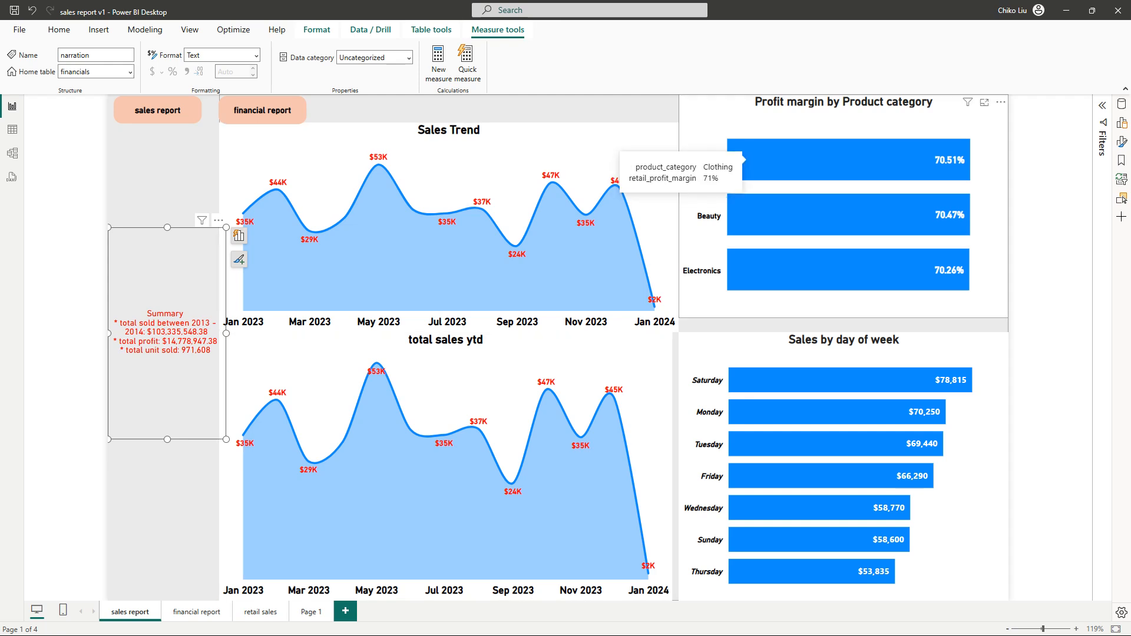
# - Cross-filter the page by Clothing, Beauty and Electronics in the profit margin chart to check how the summary card responds
pyautogui.click(825, 159)
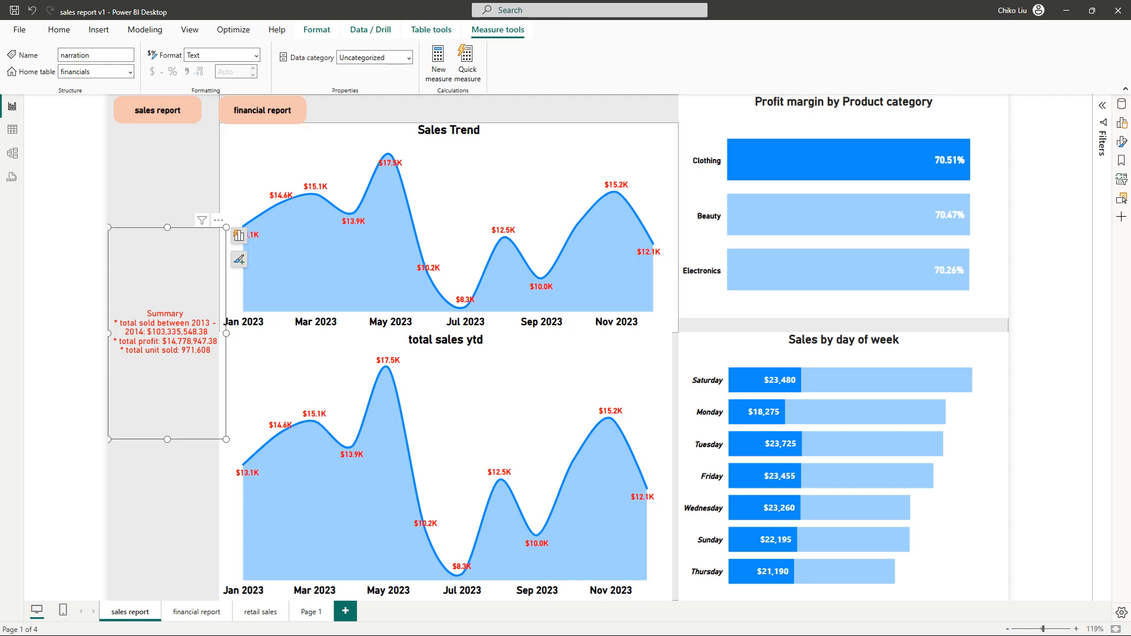
pyautogui.click(848, 214)
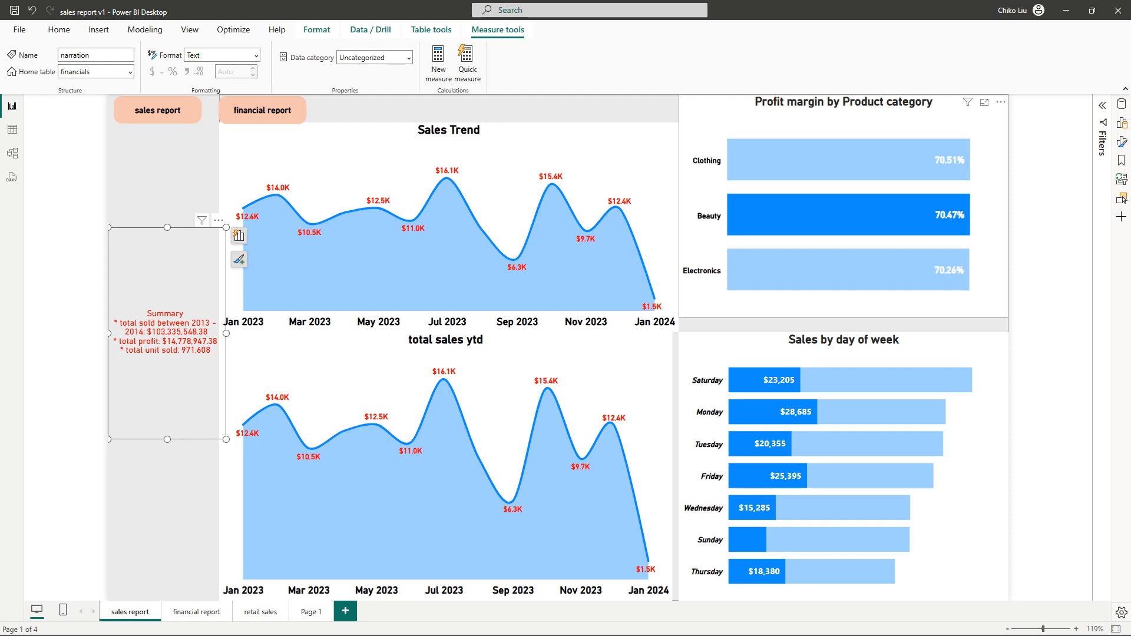
pyautogui.click(849, 159)
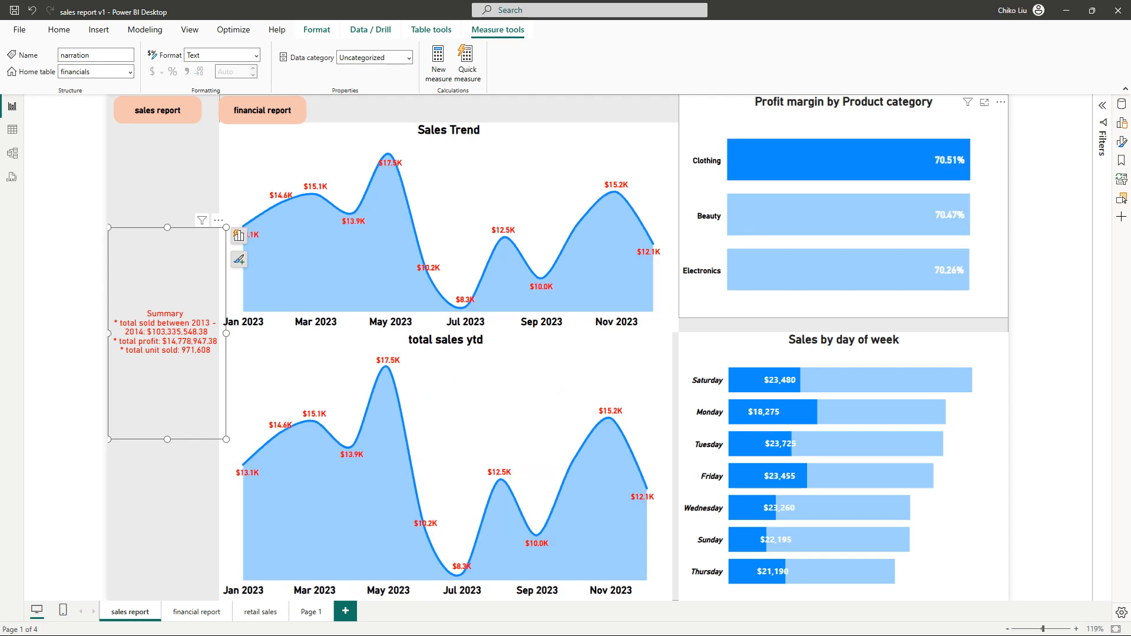
pyautogui.click(848, 269)
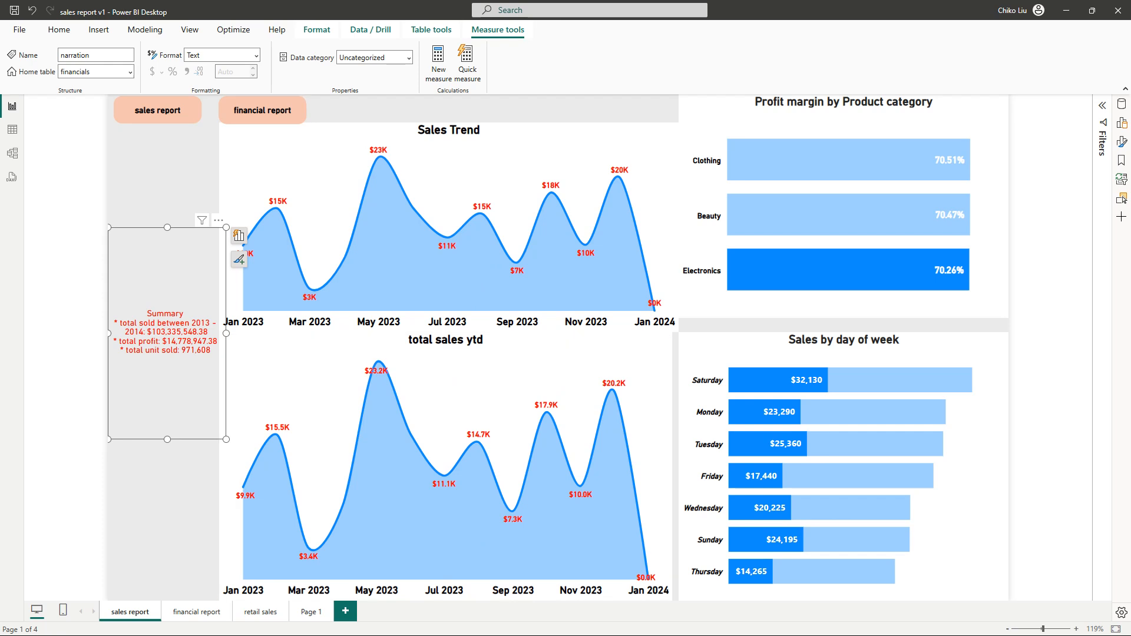
pyautogui.click(848, 270)
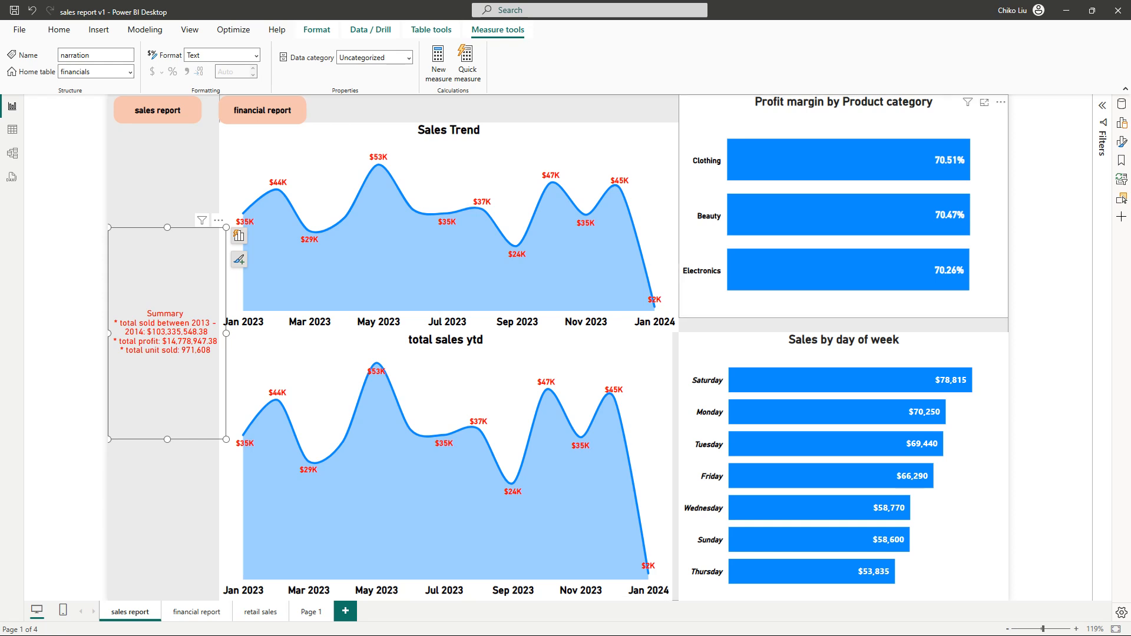
pyautogui.click(778, 160)
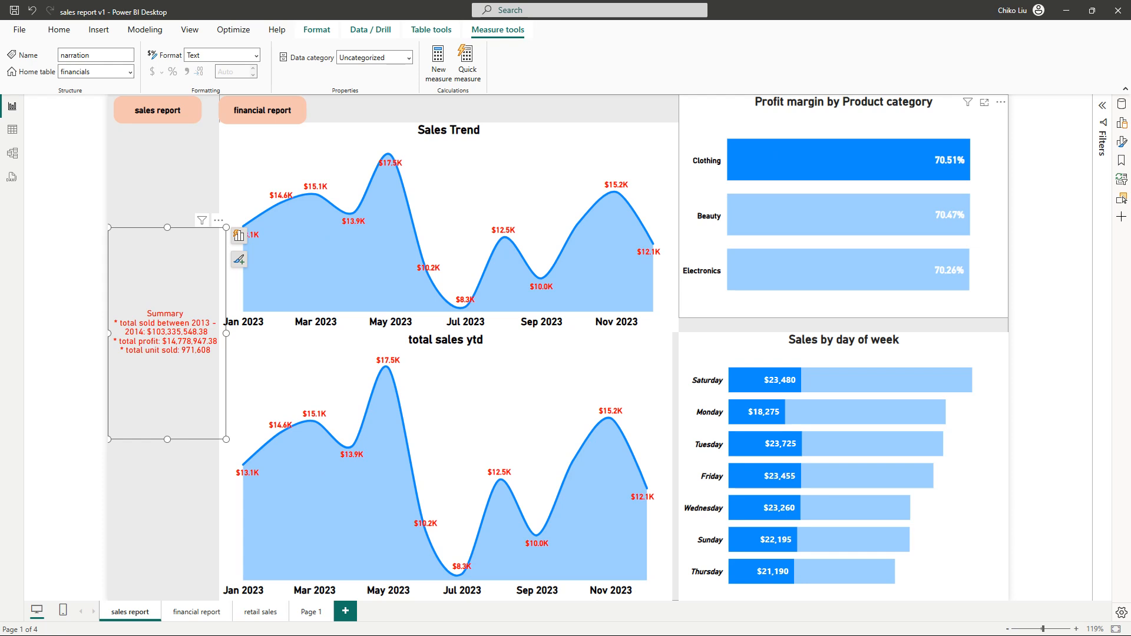